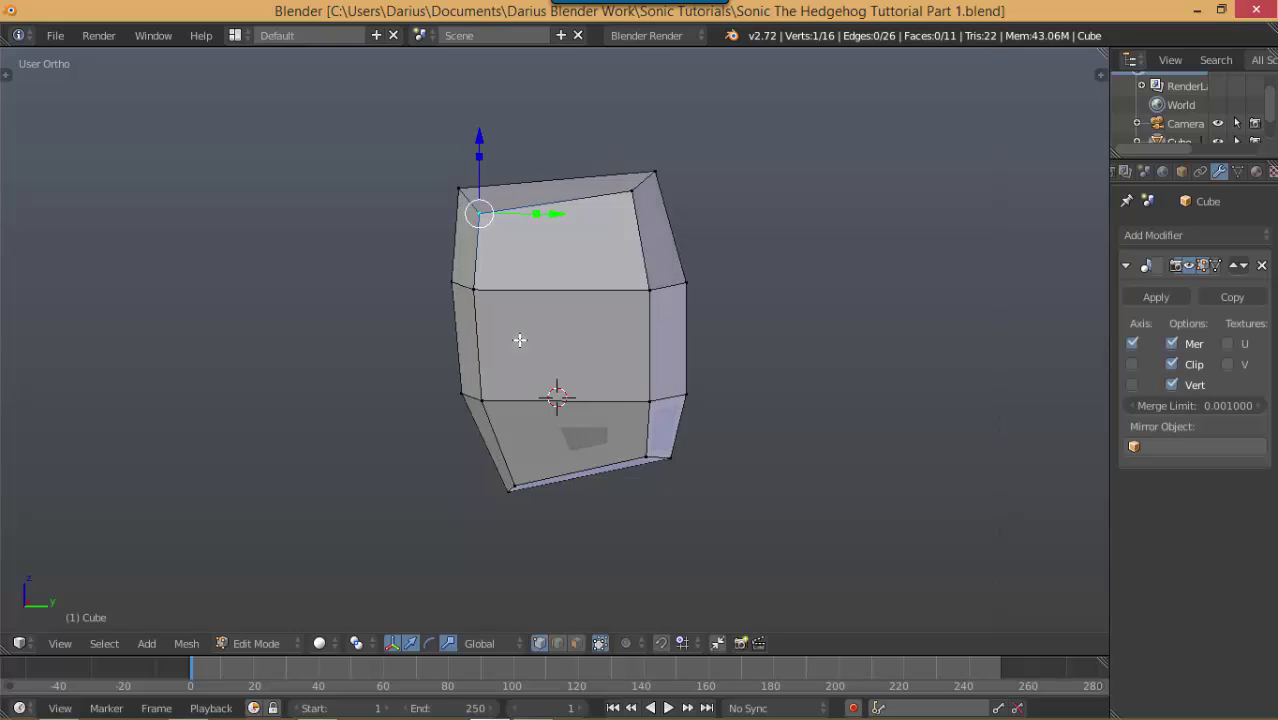
Add a centred vertical loop cut through the side of the torso mesh, running between its front and back edges
right_click(571, 293, "ctrl")
key("ctrl+r")
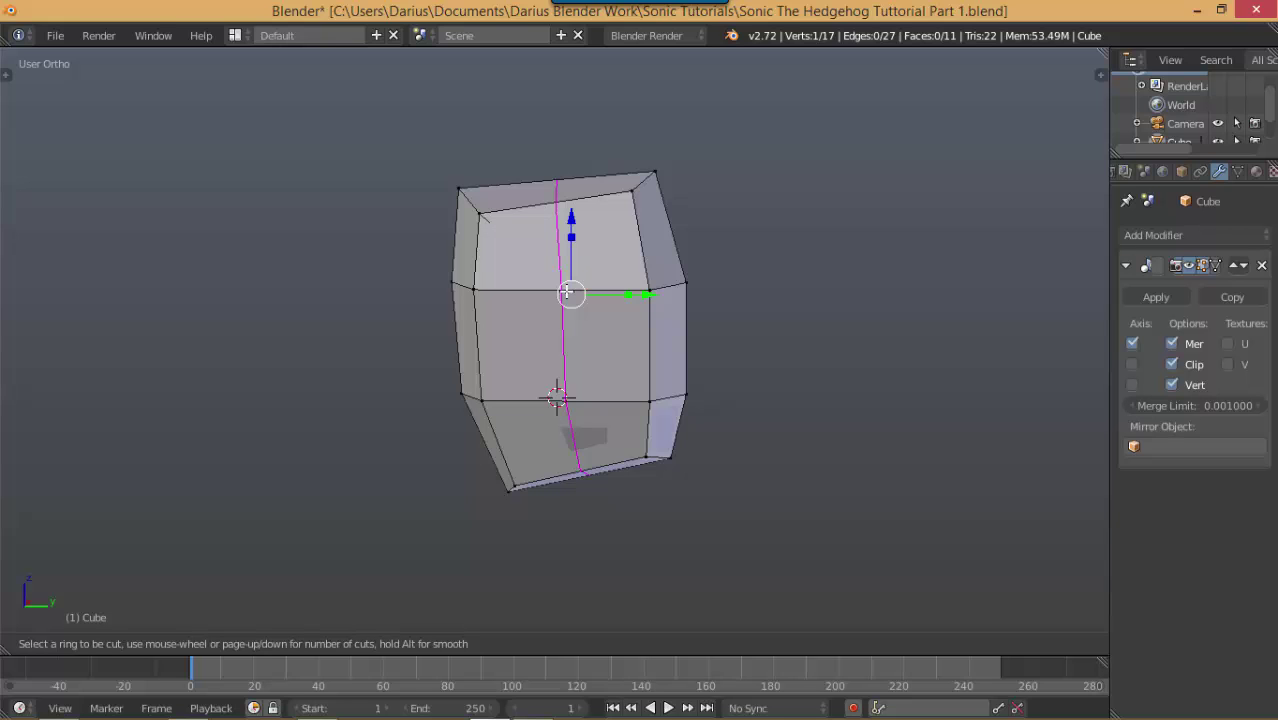
left_click(567, 292)
left_click(570, 333)
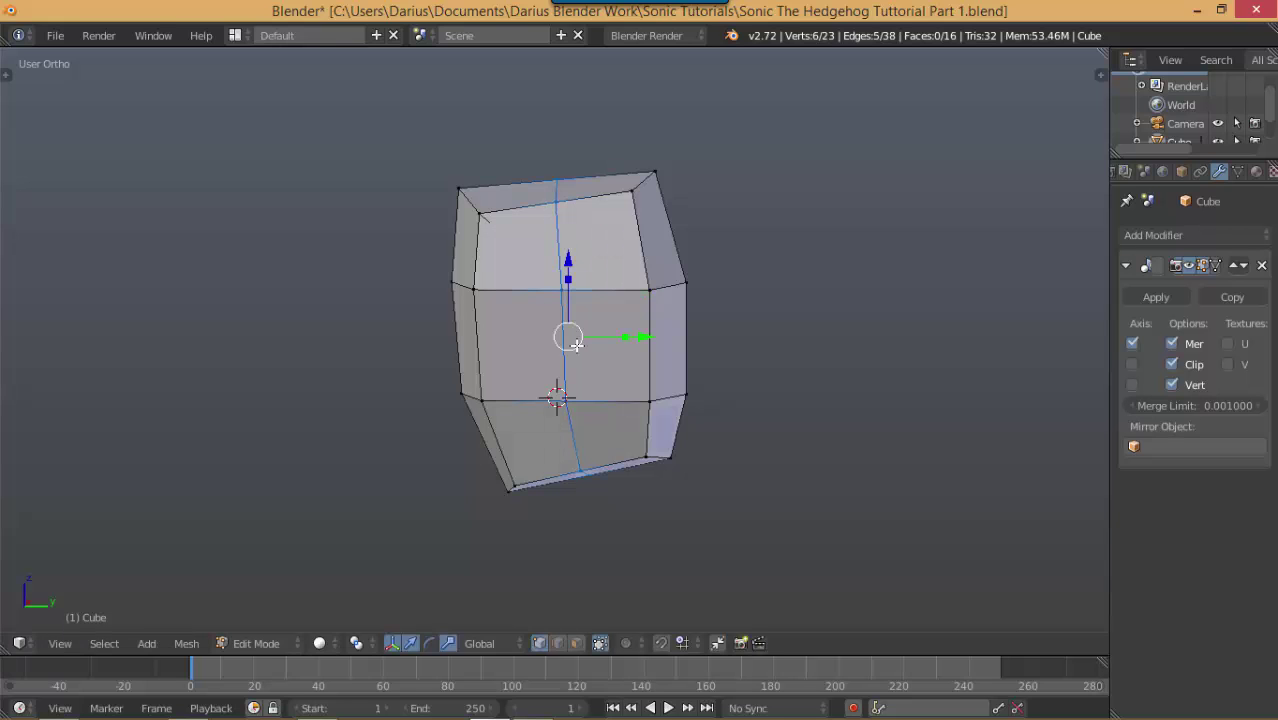
Move the front and back side edge loops inward along X towards the belly outline in the front reference
middle_click_drag(570, 333, 603, 367)
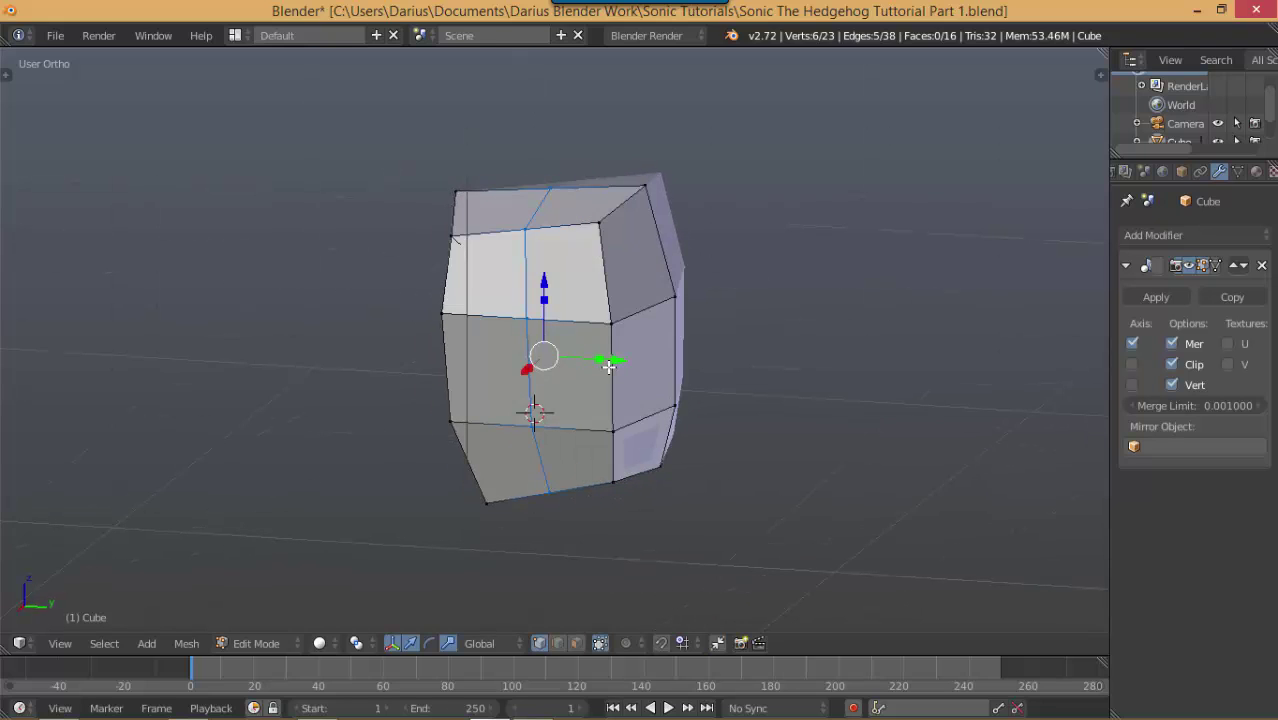
right_click(612, 364, "alt")
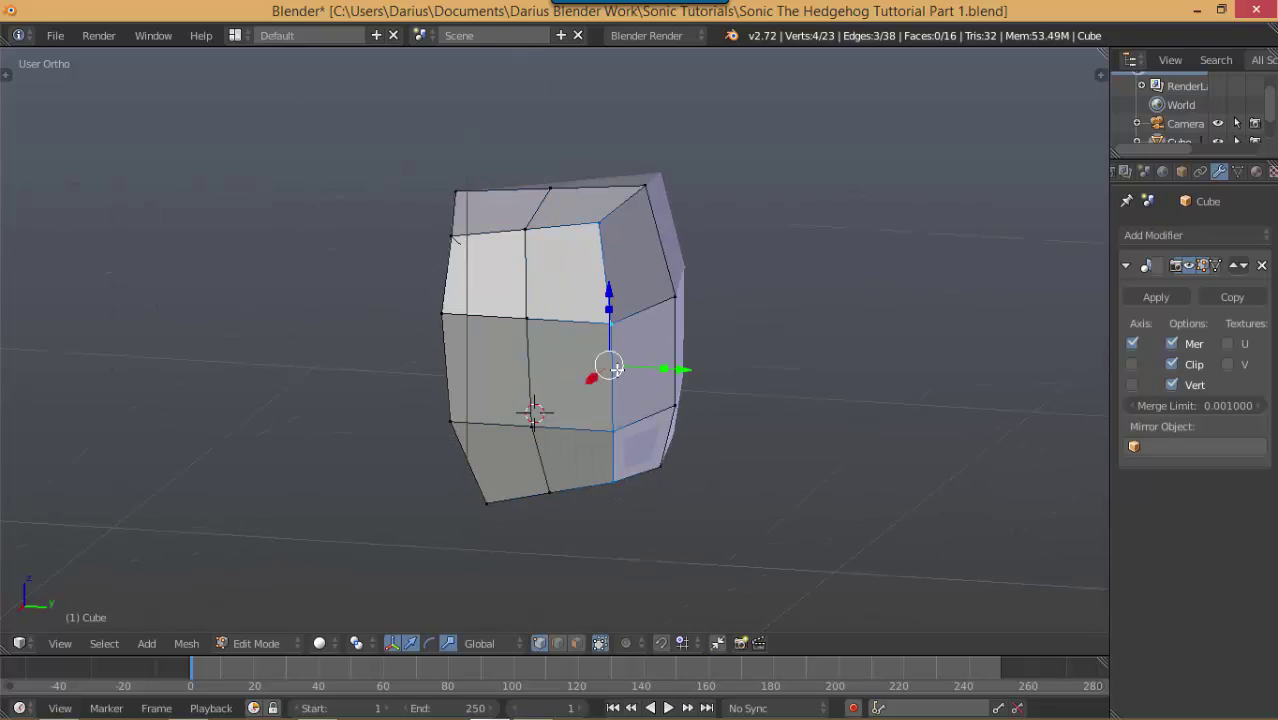
right_click(446, 368, "alt+shift")
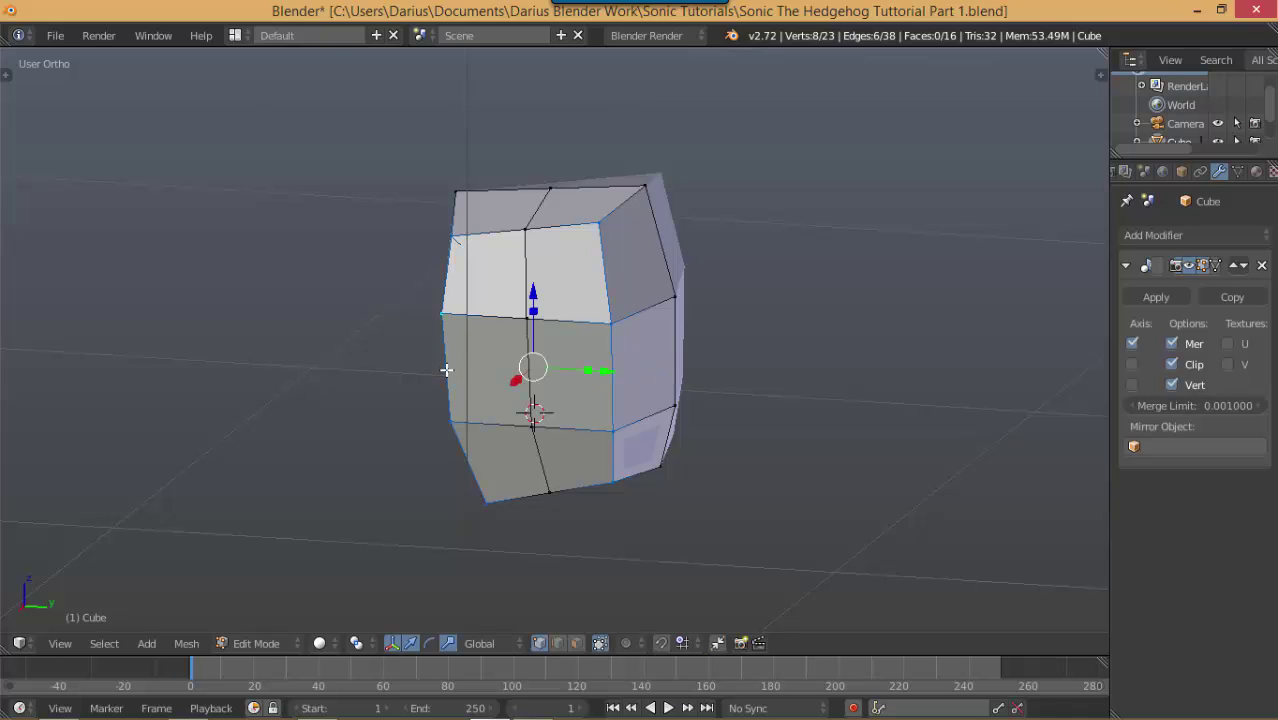
middle_click_drag(474, 384, 667, 367)
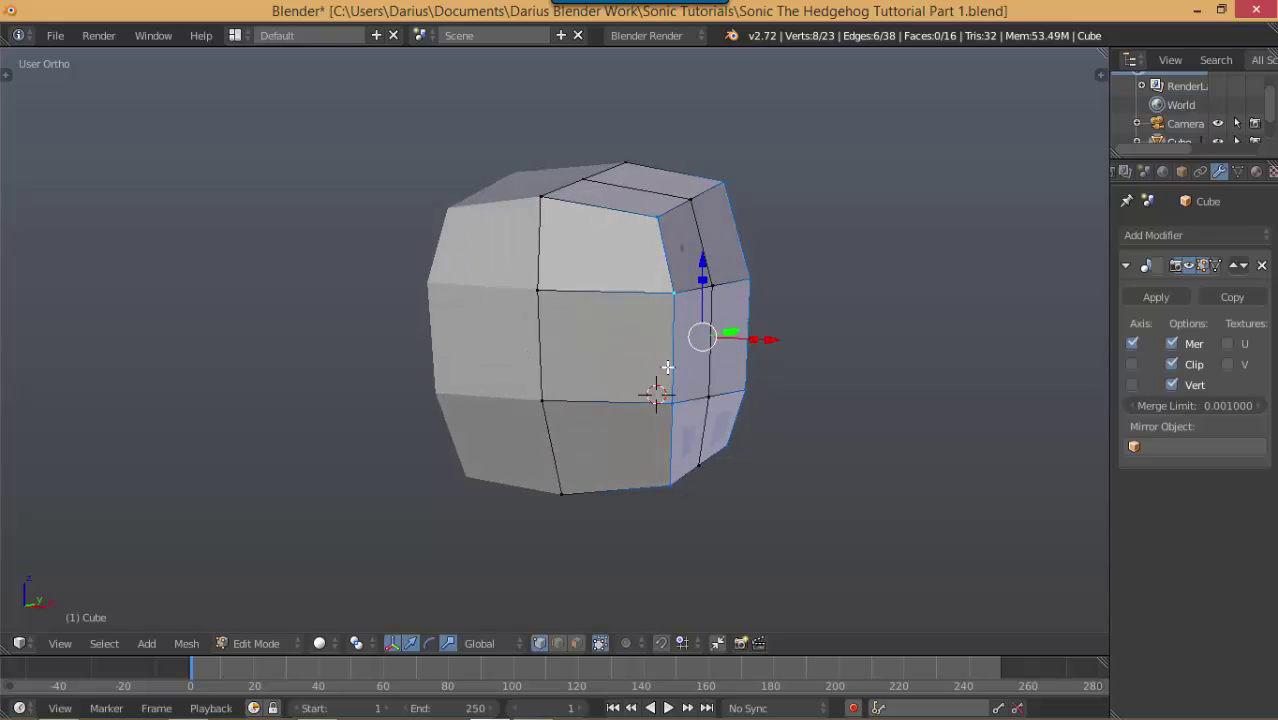
key("KP_1")
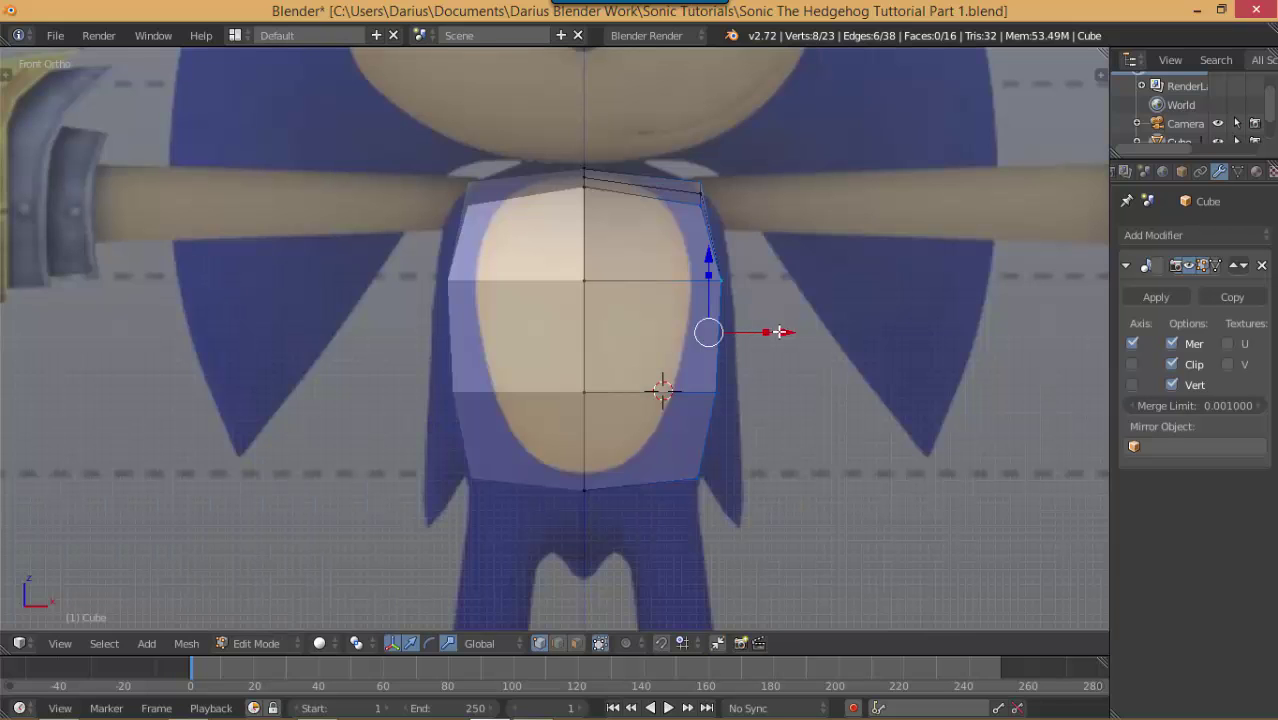
left_click_drag(785, 332, 755, 334)
Move the bottom edge of the middle side loop downward to widen the base of the torso
scroll(700, 365, "up", 2)
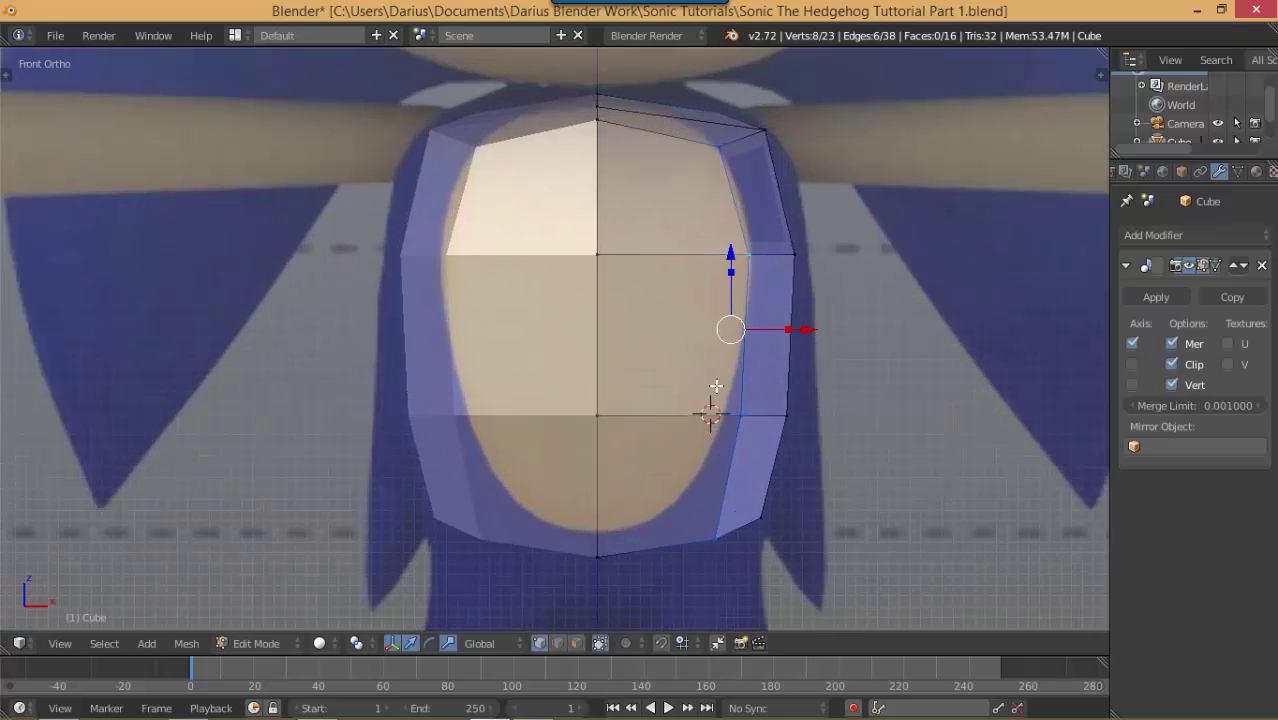
middle_click_drag(716, 386, 694, 392, "shift")
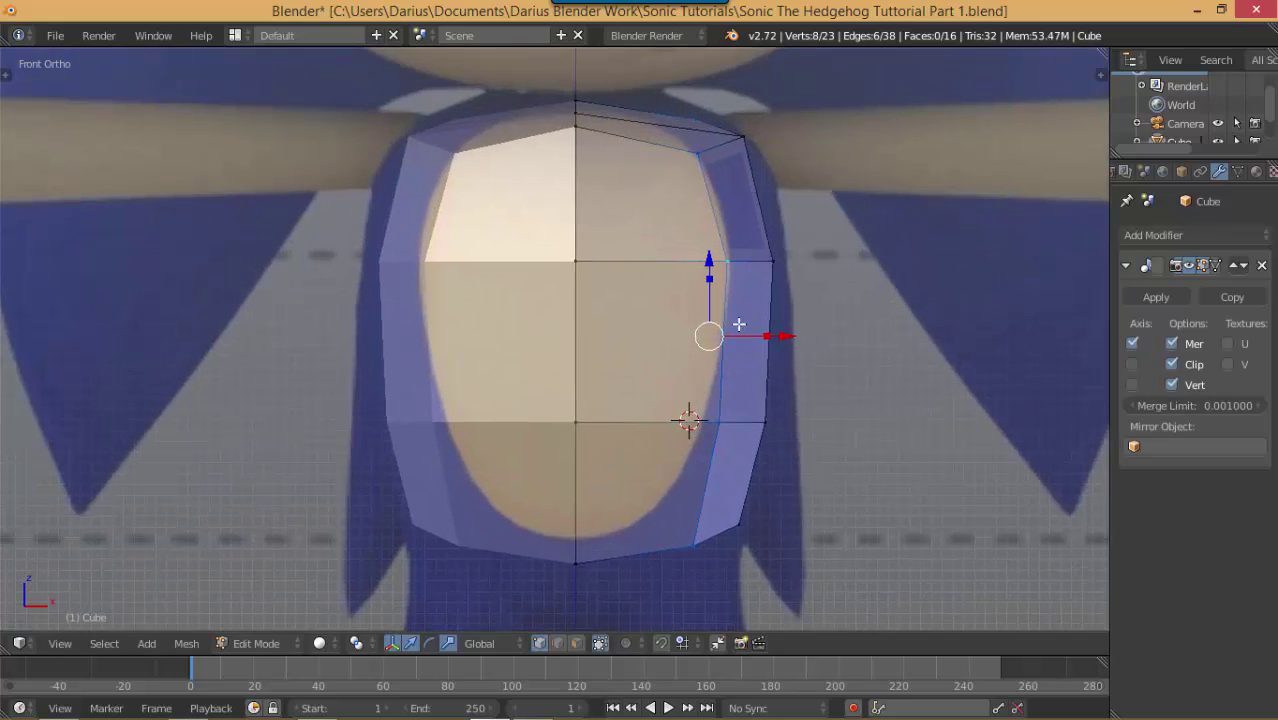
right_click(727, 263)
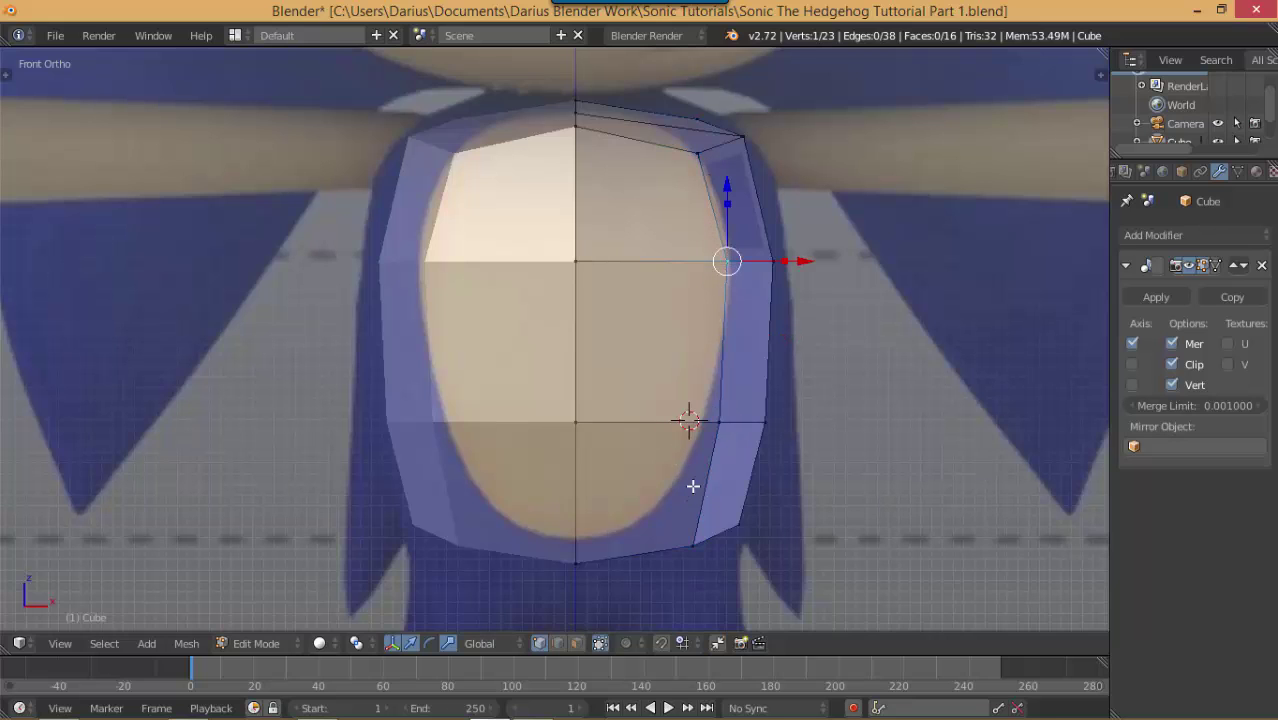
middle_click_drag(713, 496, 621, 405)
right_click(604, 516)
right_click(666, 479, "shift")
key("g")
key("Escape")
key("KP_1")
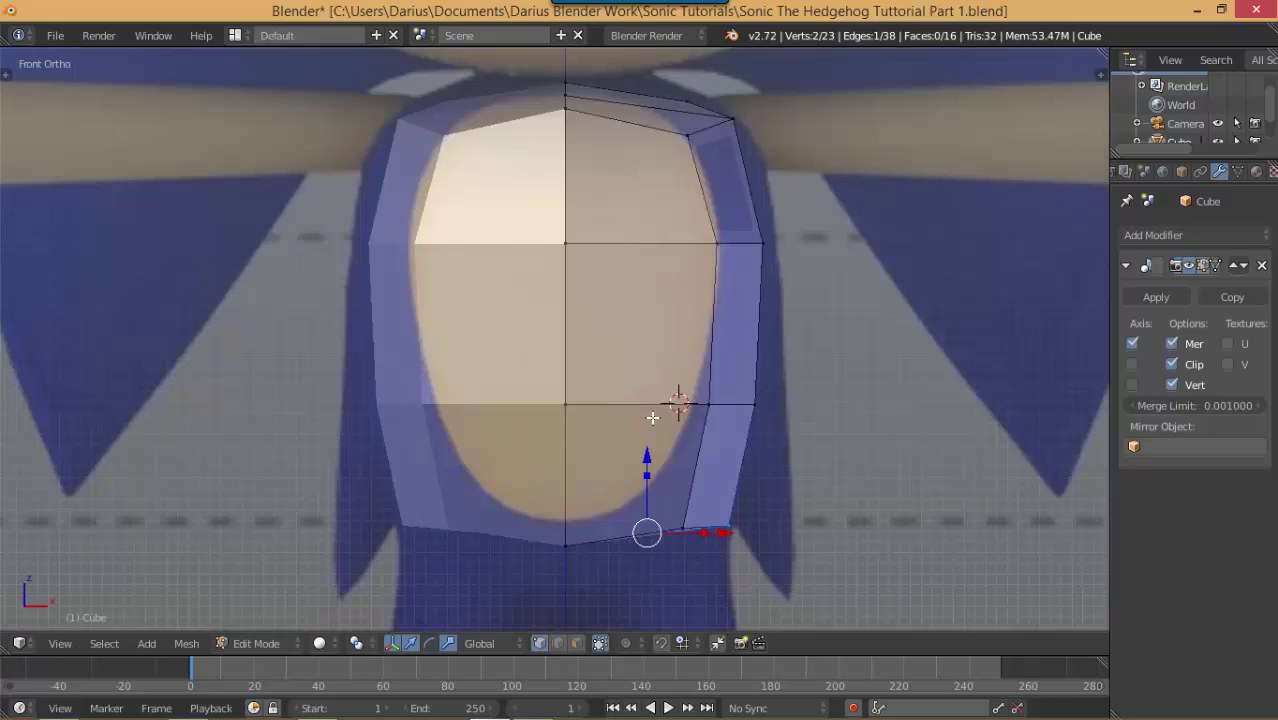
Raise the front bottom centre and bottom corner vertices towards the lower curve of the belly patch
right_click(577, 524)
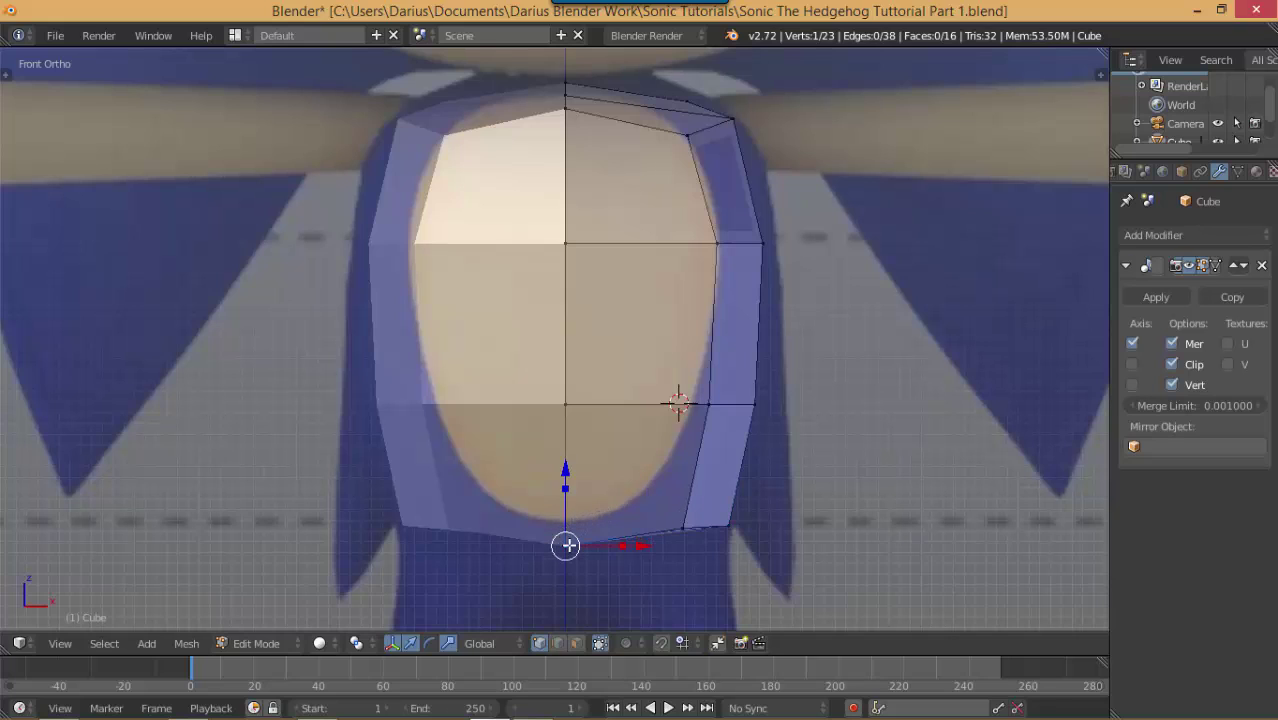
key("g")
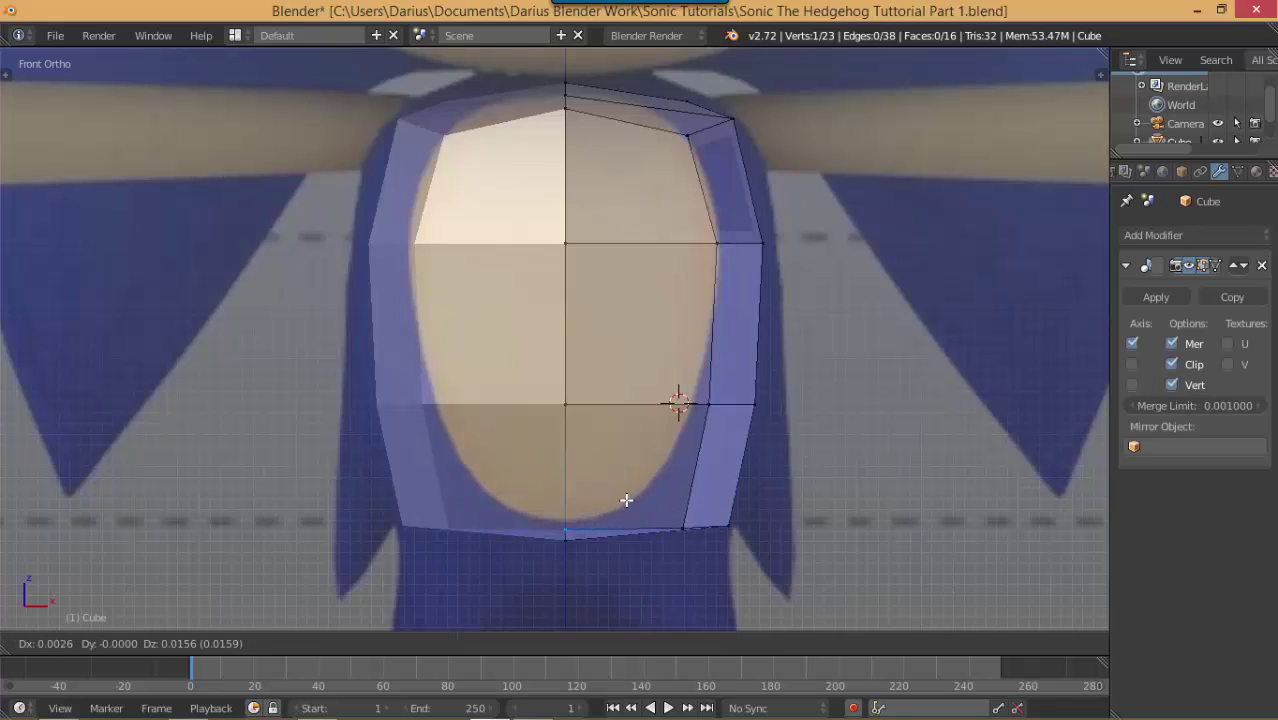
left_click(628, 504)
right_click(680, 523)
key("g")
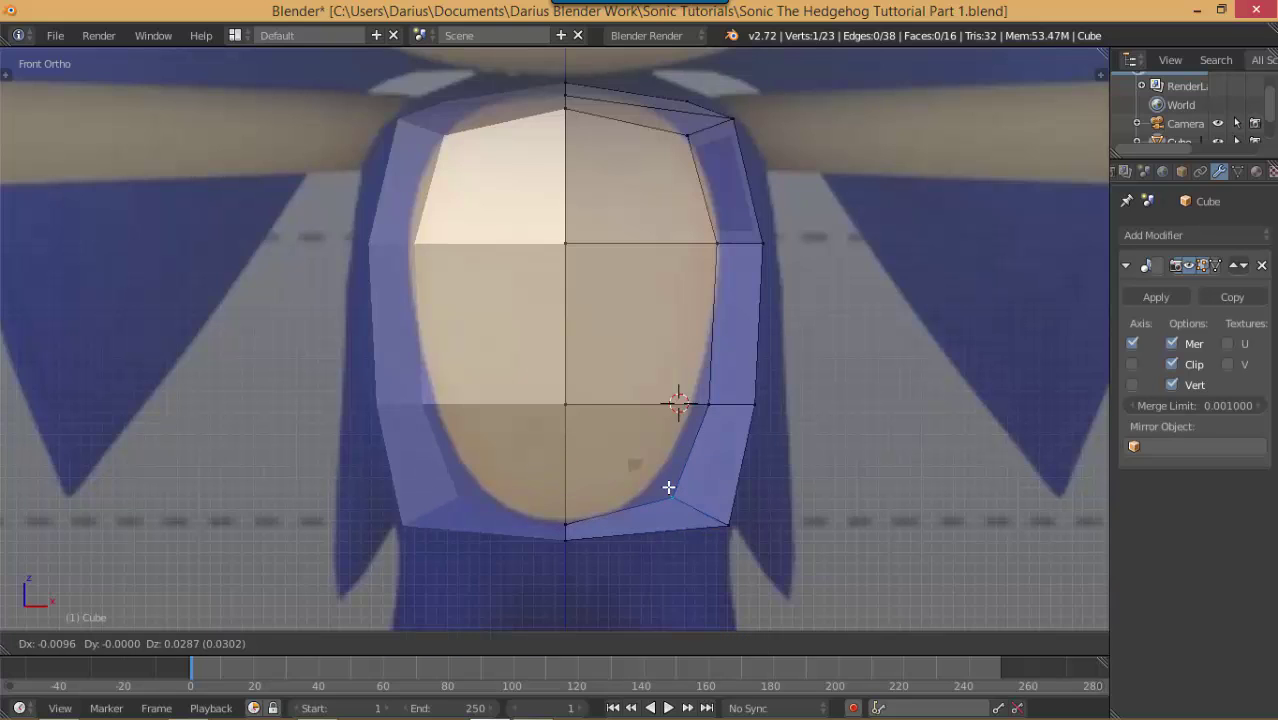
left_click(668, 487)
Move the front lower side vertex and the bottom corner vertex inward onto the belly outline
right_click(719, 410)
key("g")
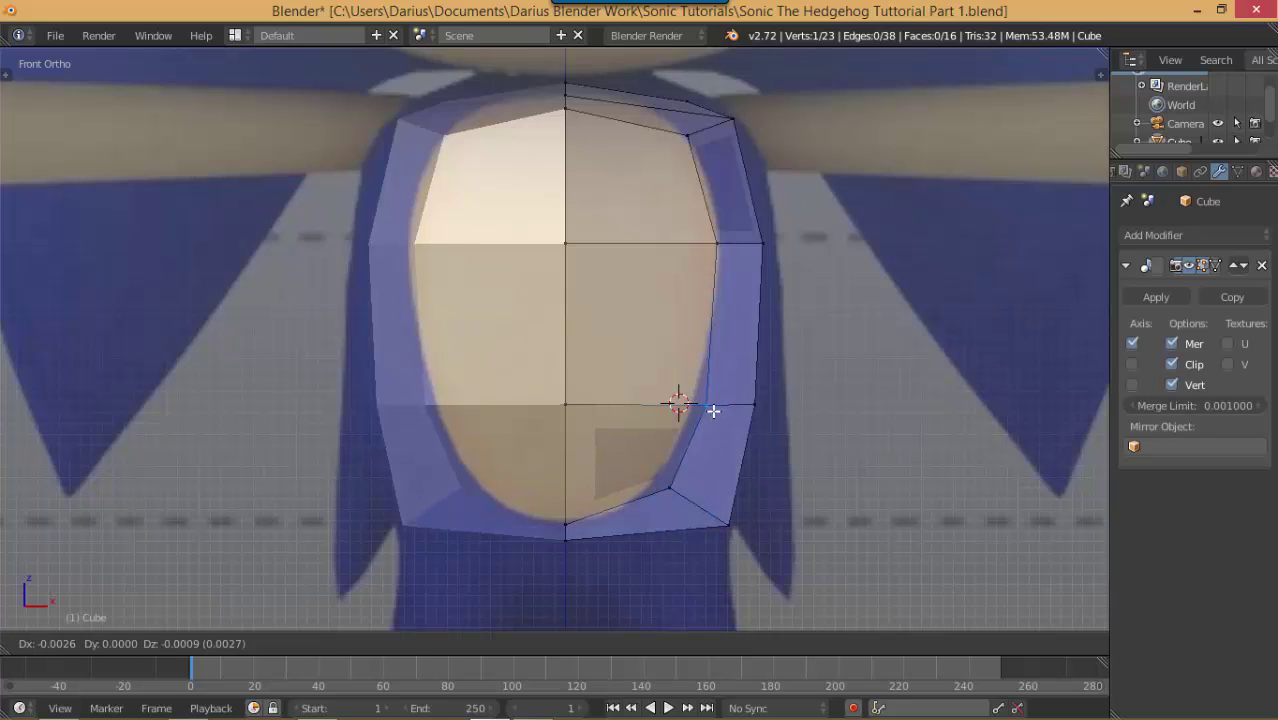
left_click(707, 411)
right_click(676, 483)
key("g")
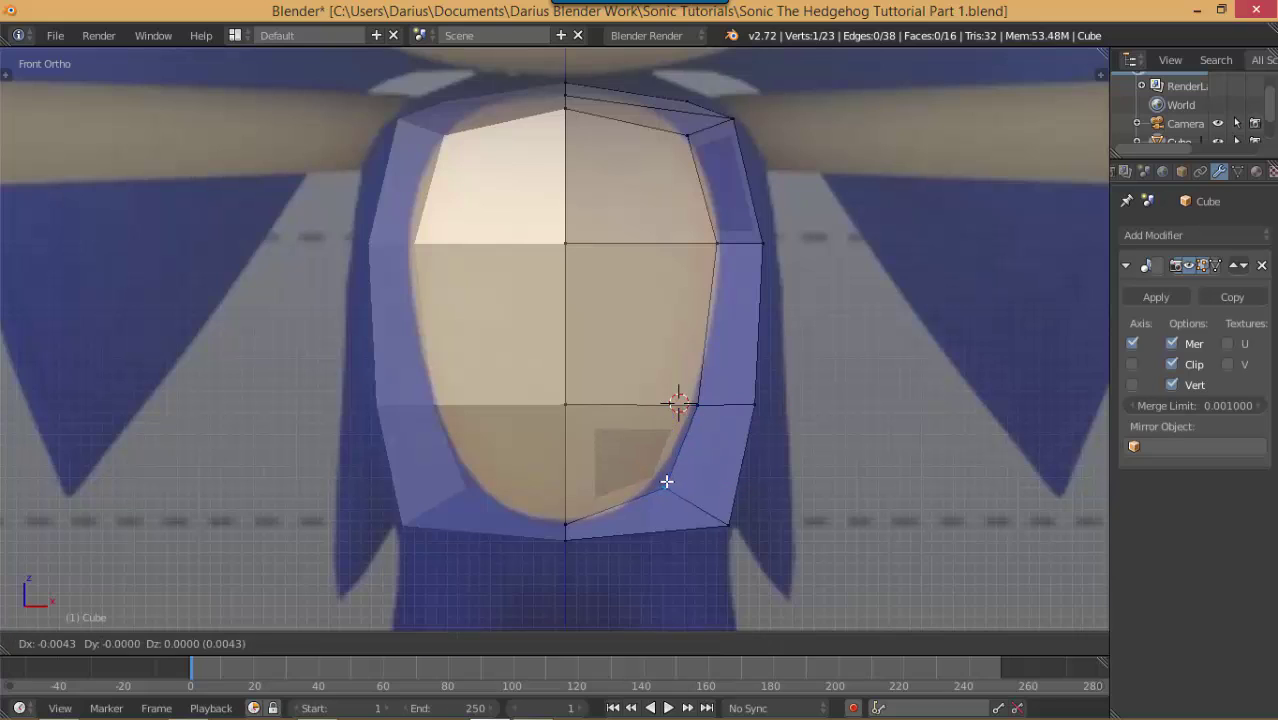
left_click(665, 481)
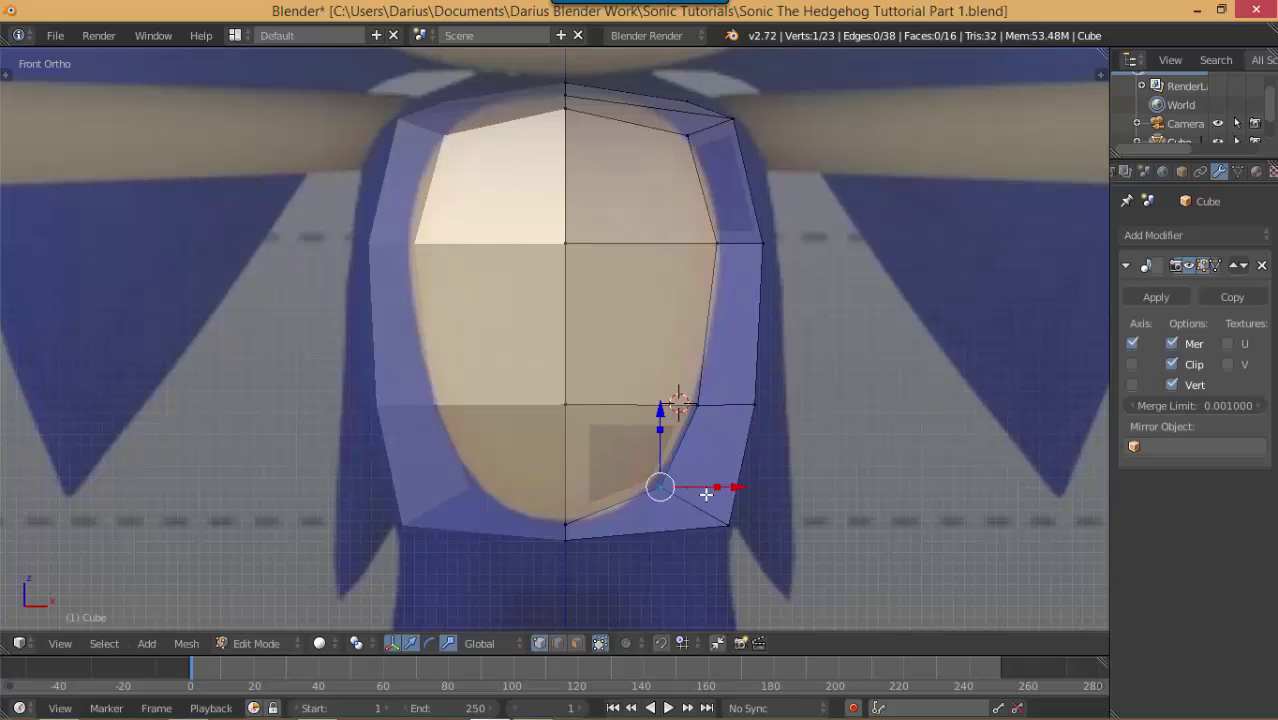
Move the front upper side vertex outward onto the belly outline and nudge the top centre vertex slightly upward
right_click(720, 241)
key("g")
left_click(723, 250)
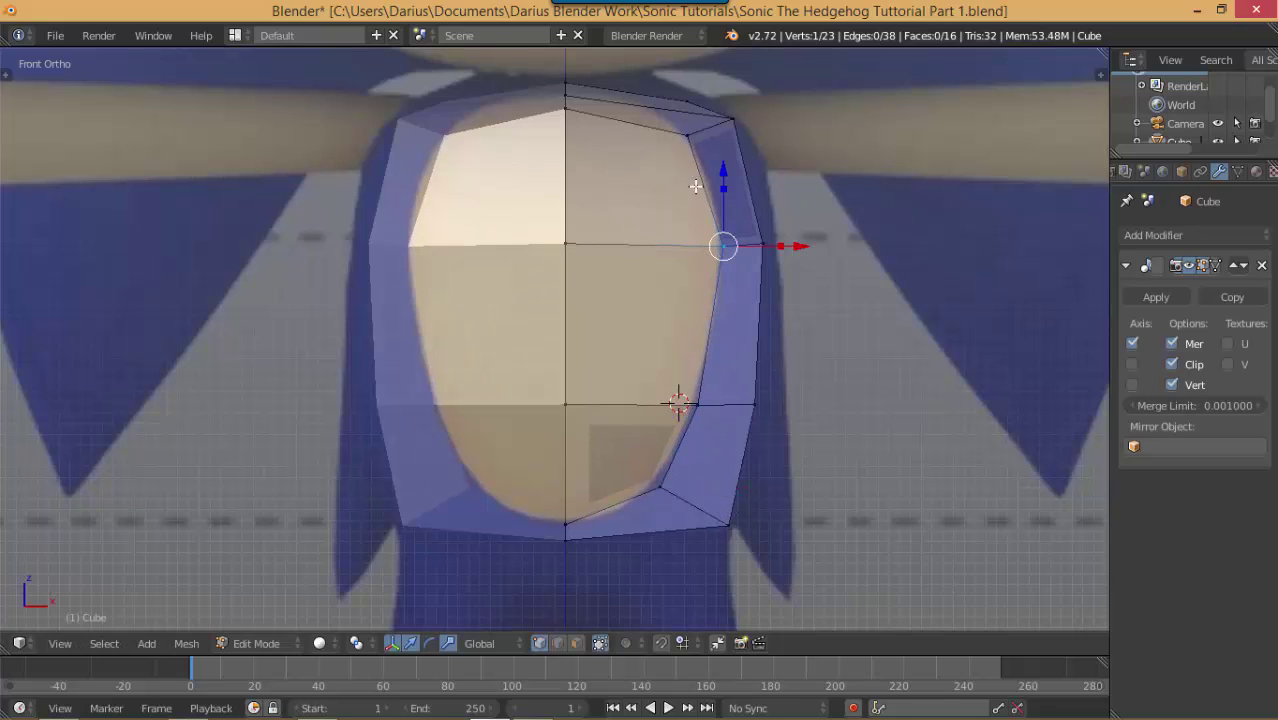
right_click(575, 97)
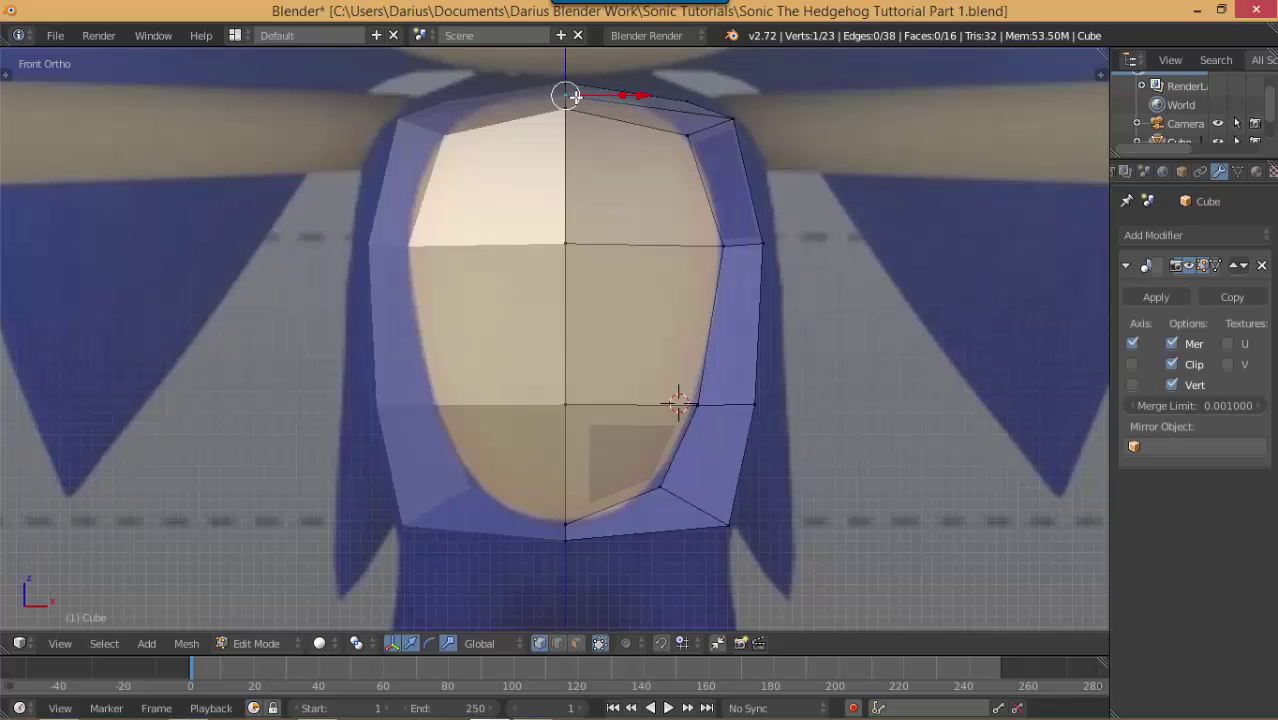
key("g")
left_click(571, 97)
key("a")
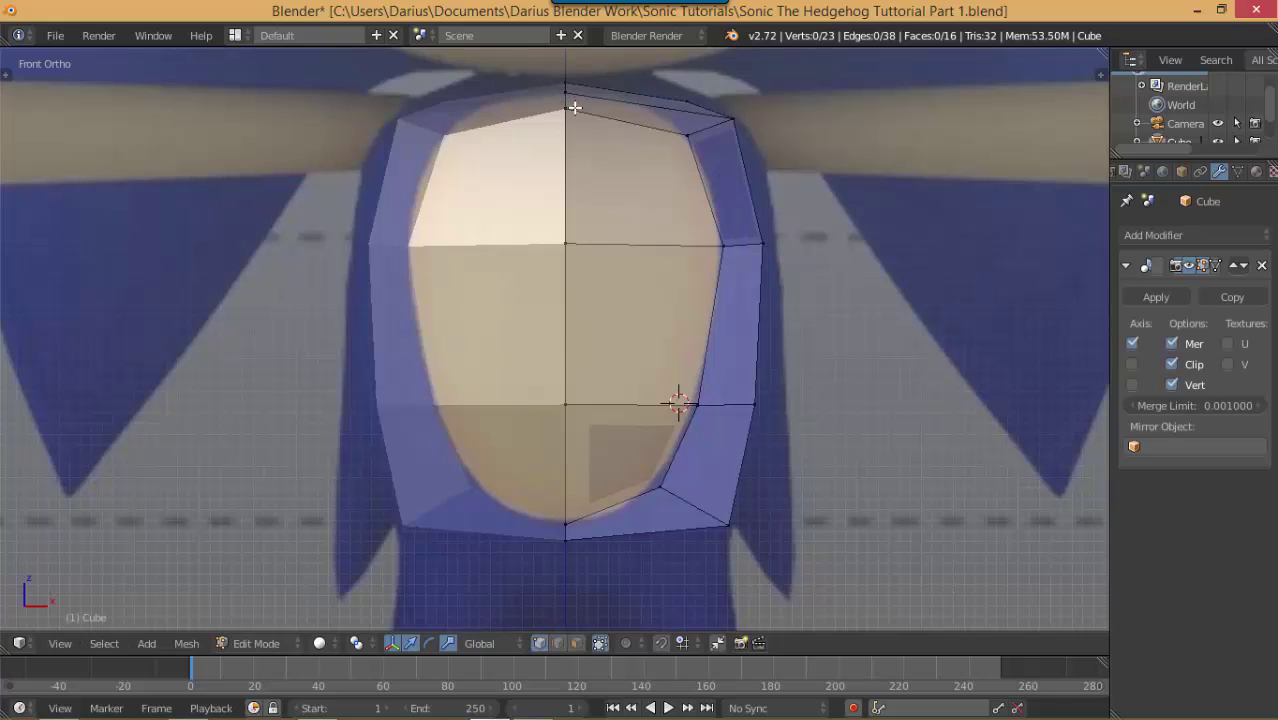
In wireframe display, select all of the torso's top vertices and raise them along Z towards the neck
key("z")
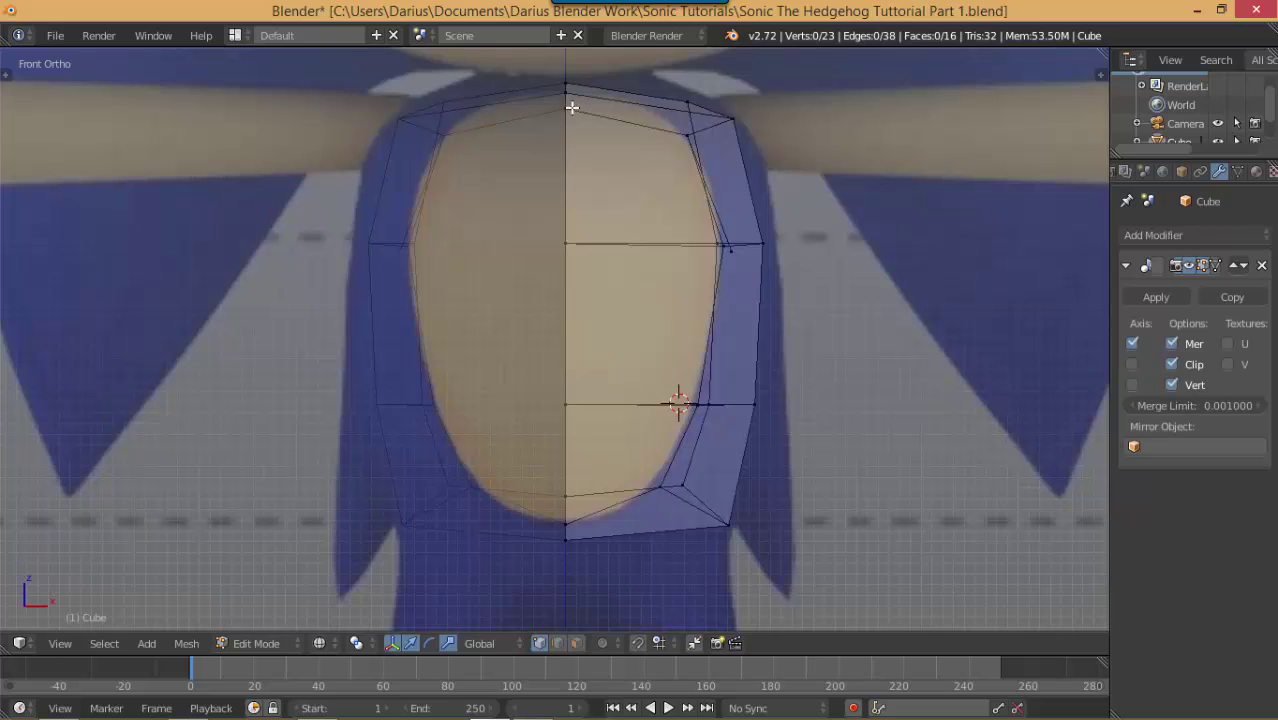
key("b")
left_click_drag(551, 74, 748, 143)
middle_click_drag(676, 128, 697, 234, "shift")
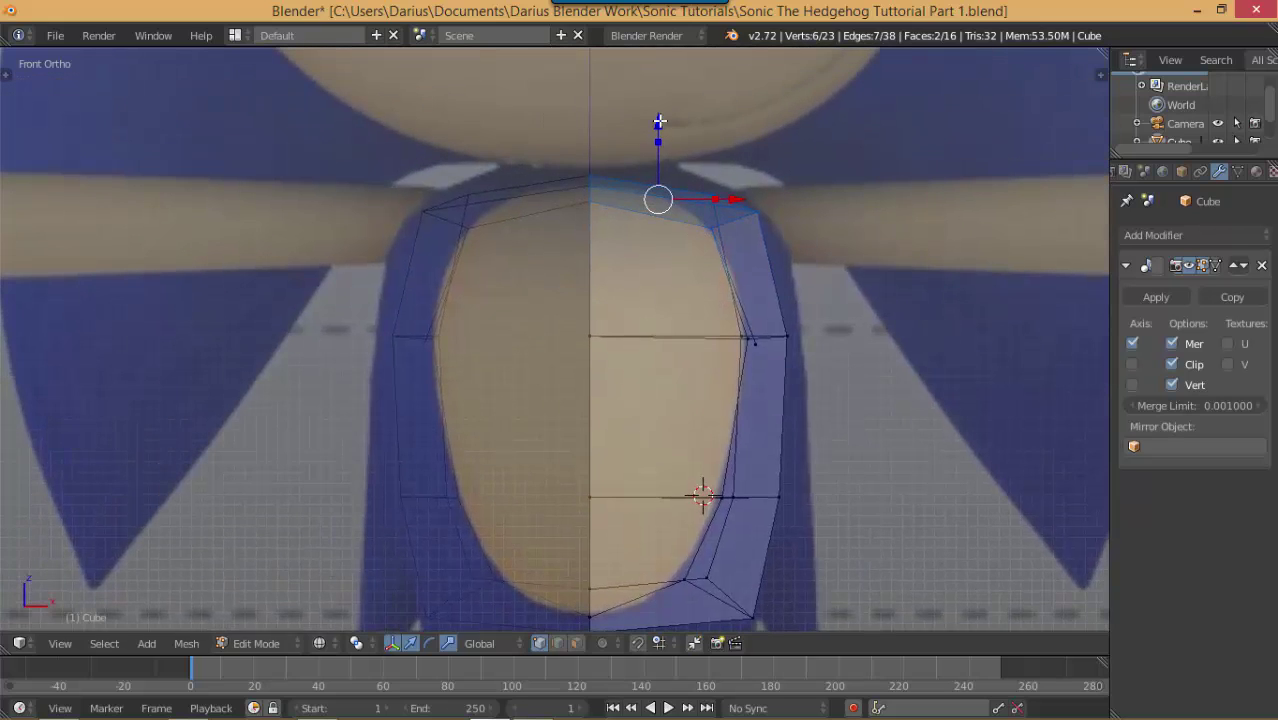
left_click_drag(659, 121, 658, 99)
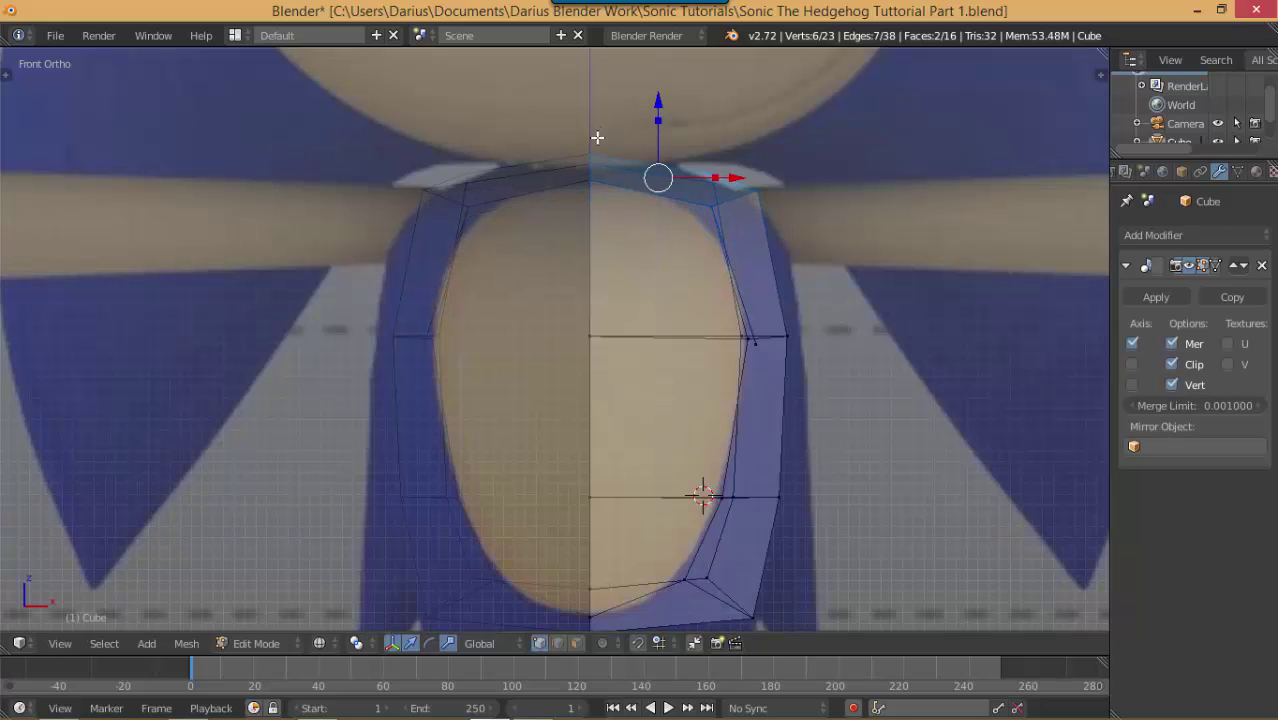
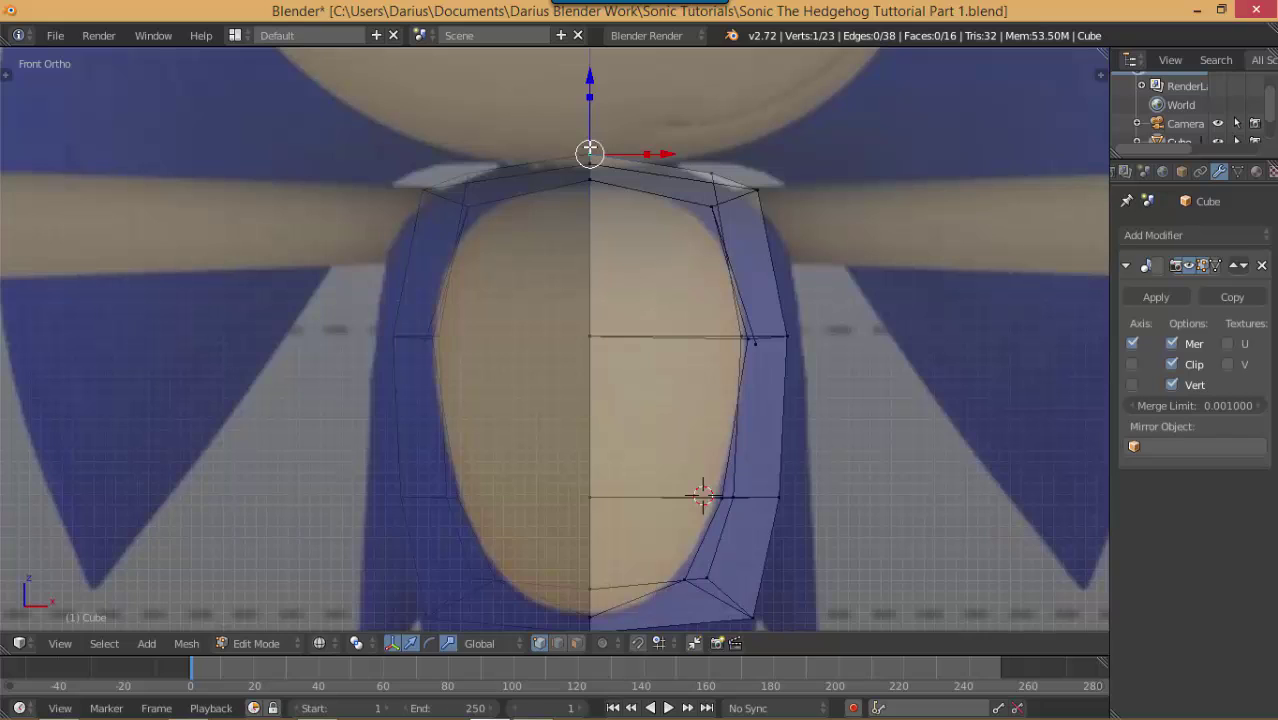
Lower the back top edge's centre and corner vertices along Z until they sit close to the front top edge
right_click(703, 172, "shift")
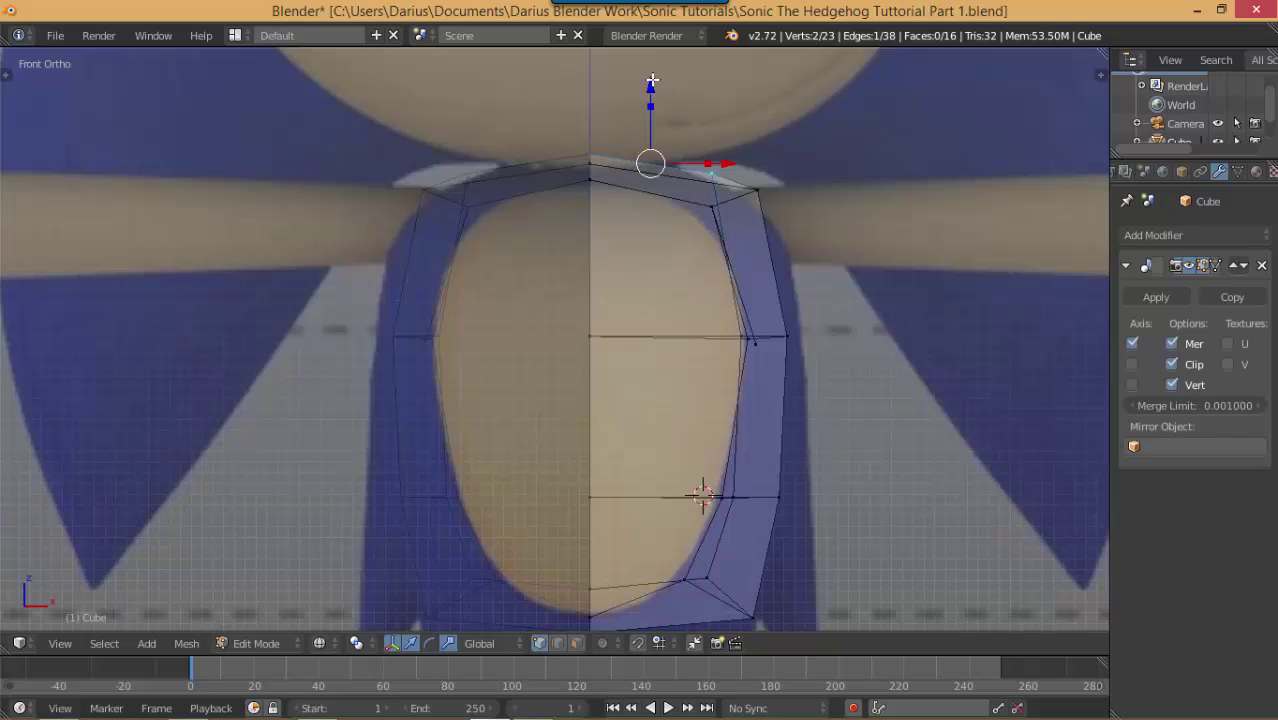
left_click_drag(651, 83, 657, 106)
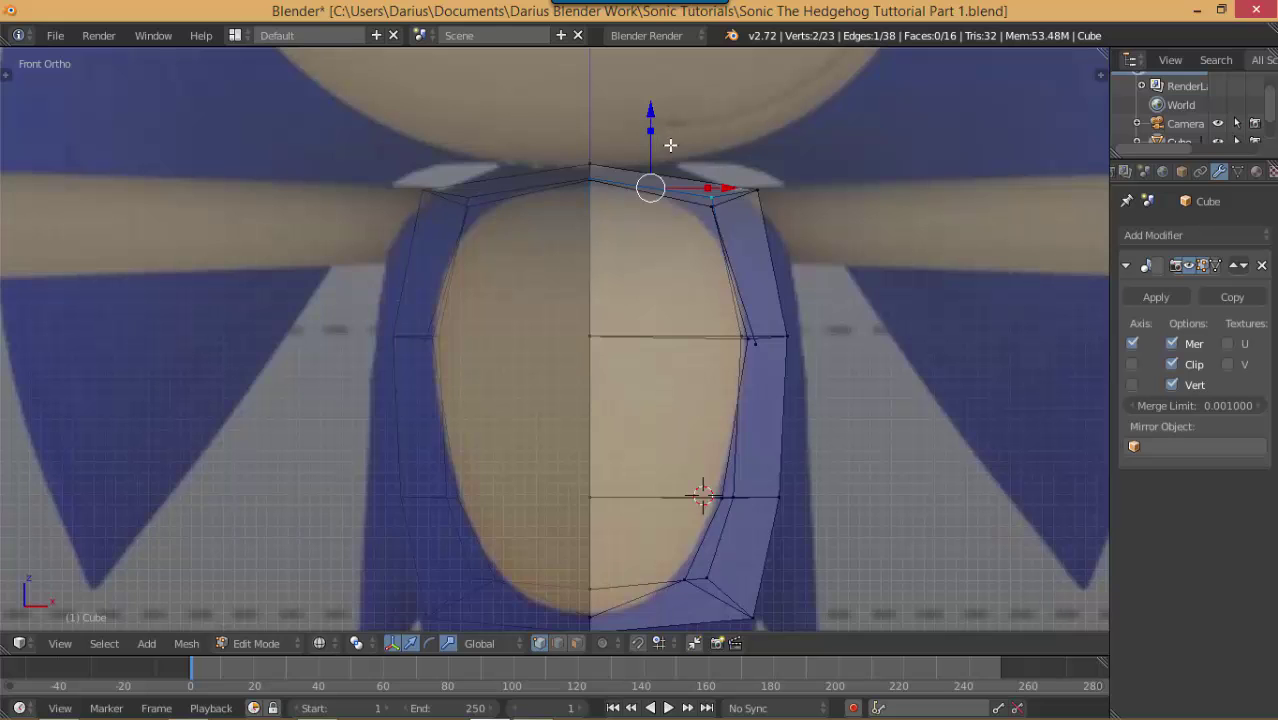
scroll(645, 308, "down", 5)
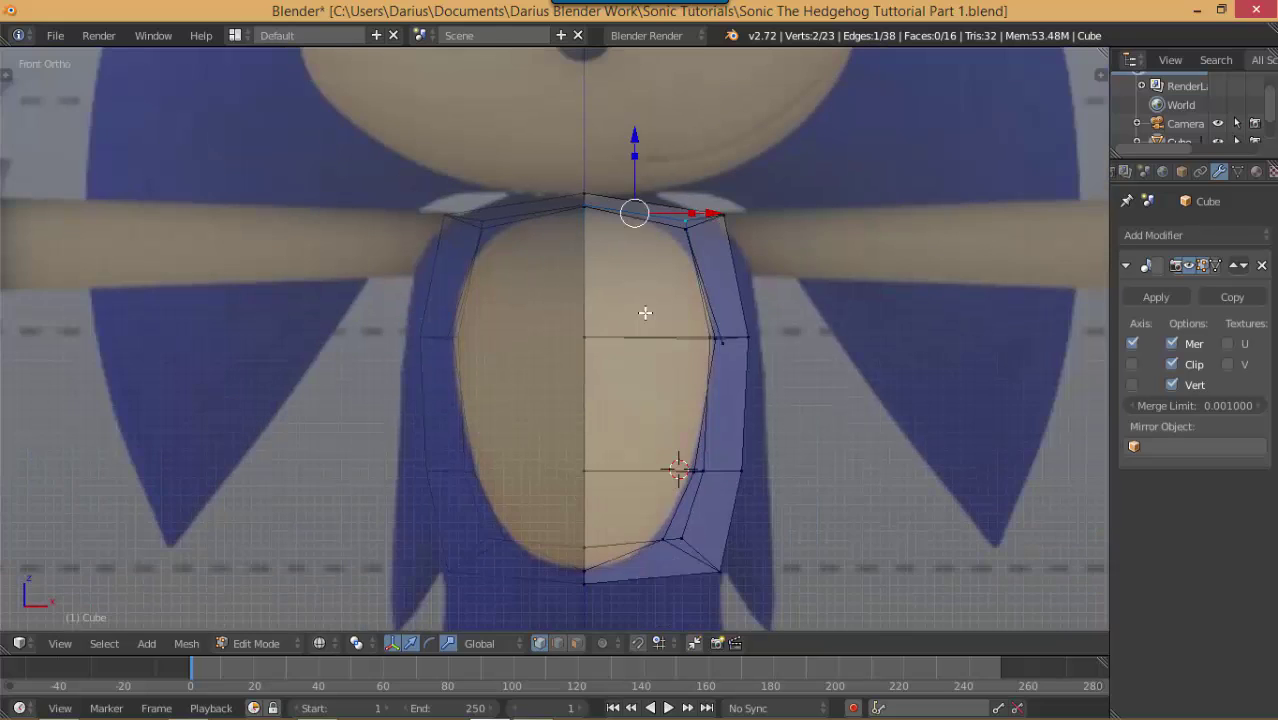
Delete the stray extra vertex attached to the torso's upper front corner
middle_click_drag(673, 331, 727, 370)
scroll(650, 371, "up", 4)
right_click(720, 343)
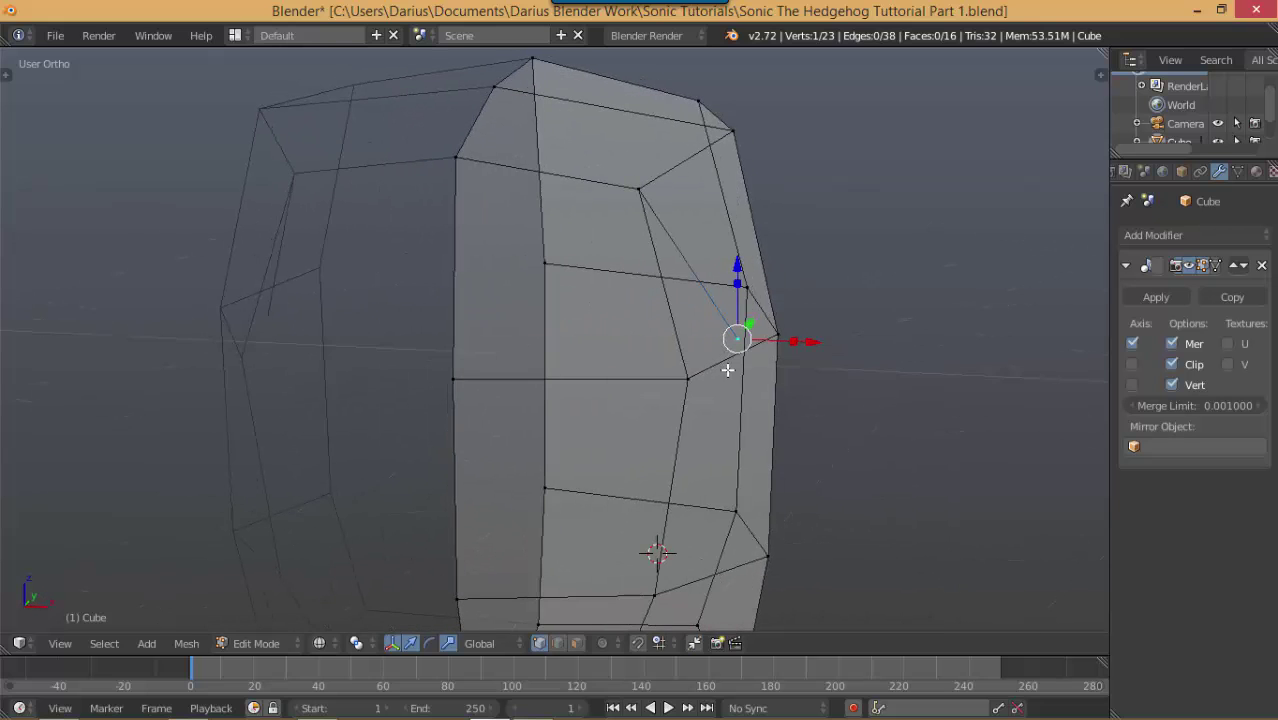
key("x")
left_click(727, 370)
scroll(705, 381, "down", 4)
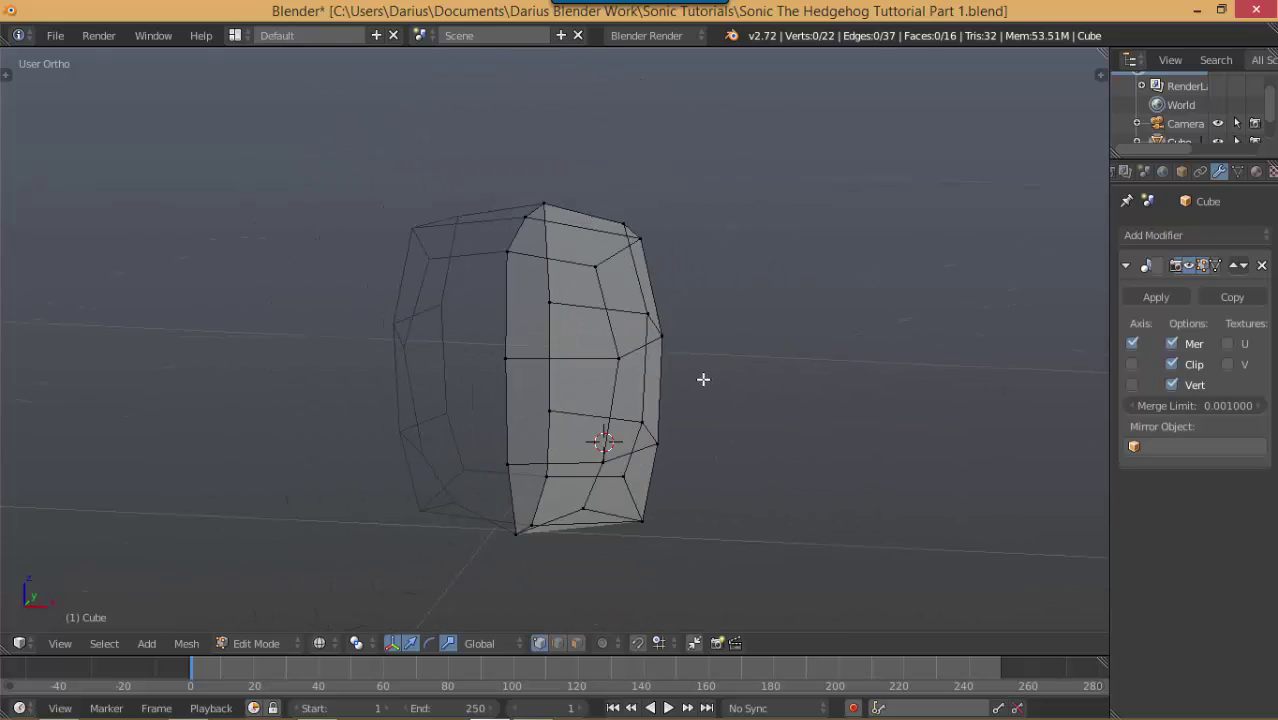
In the side view, raise the bottom middle side vertex and the back bottom corner vertex slightly to round the torso's base
middle_click_drag(702, 380, 510, 347)
key("KP_3")
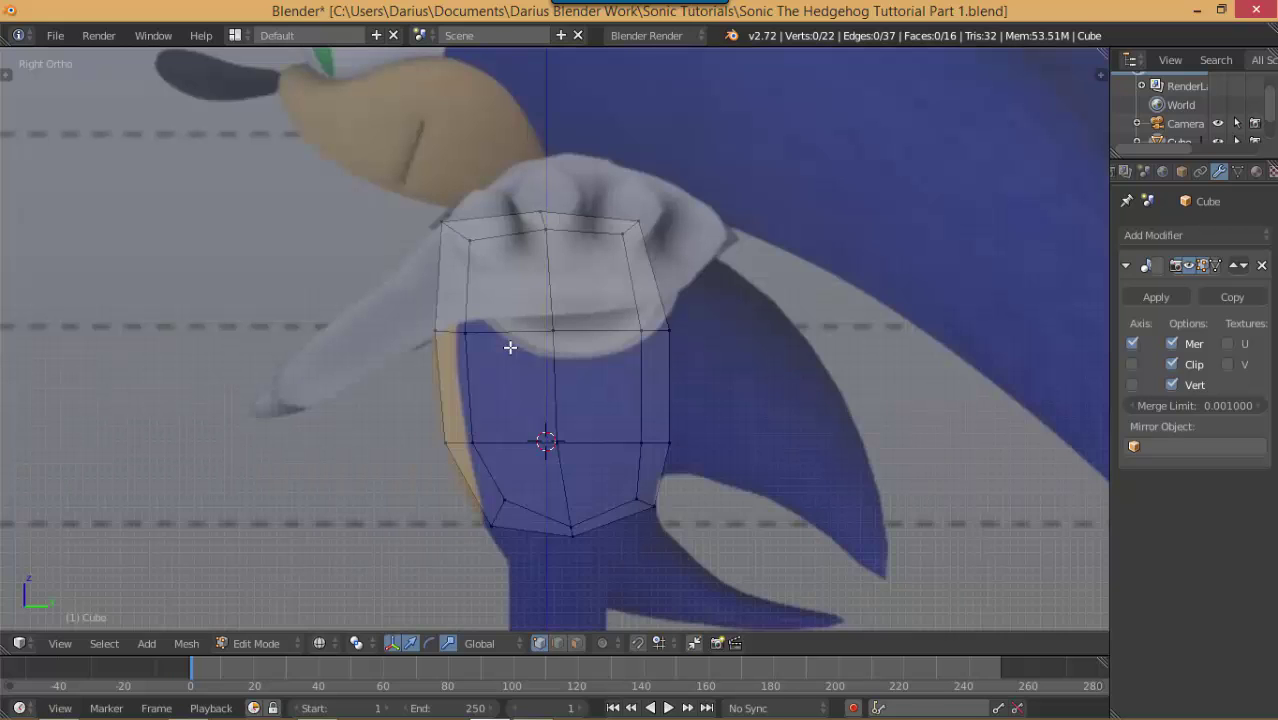
right_click(576, 520)
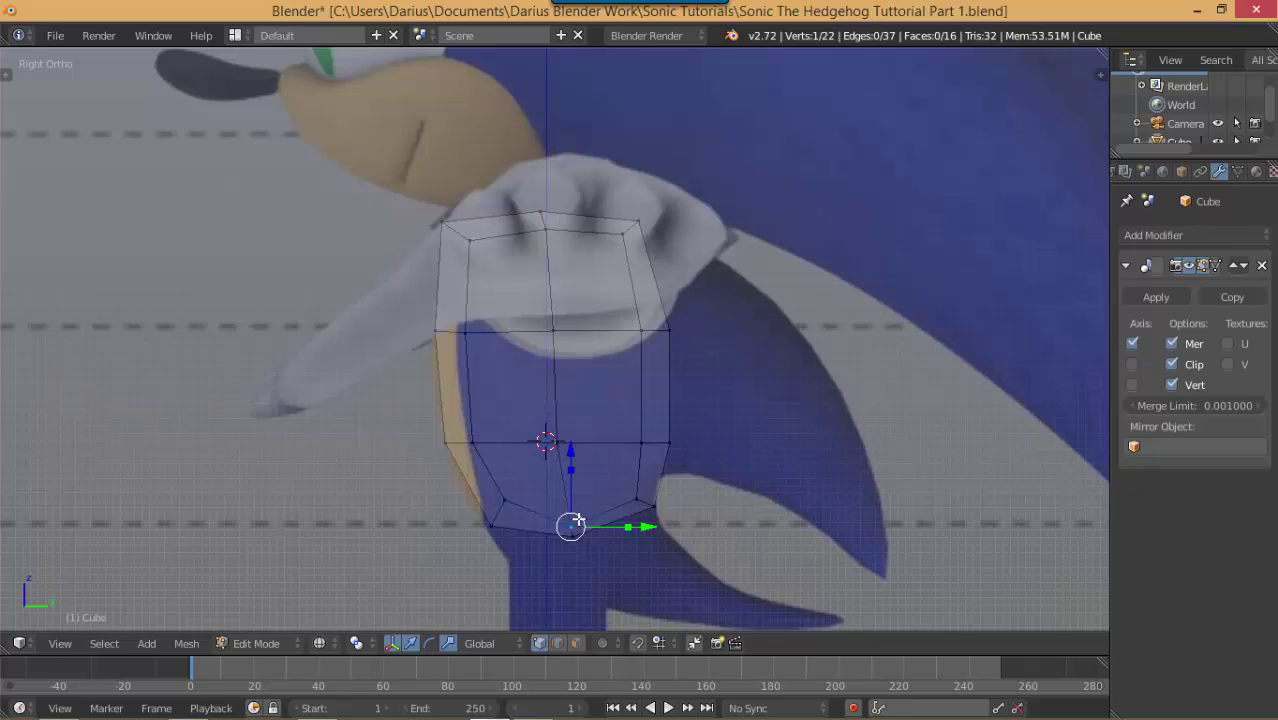
key("g")
left_click(572, 509)
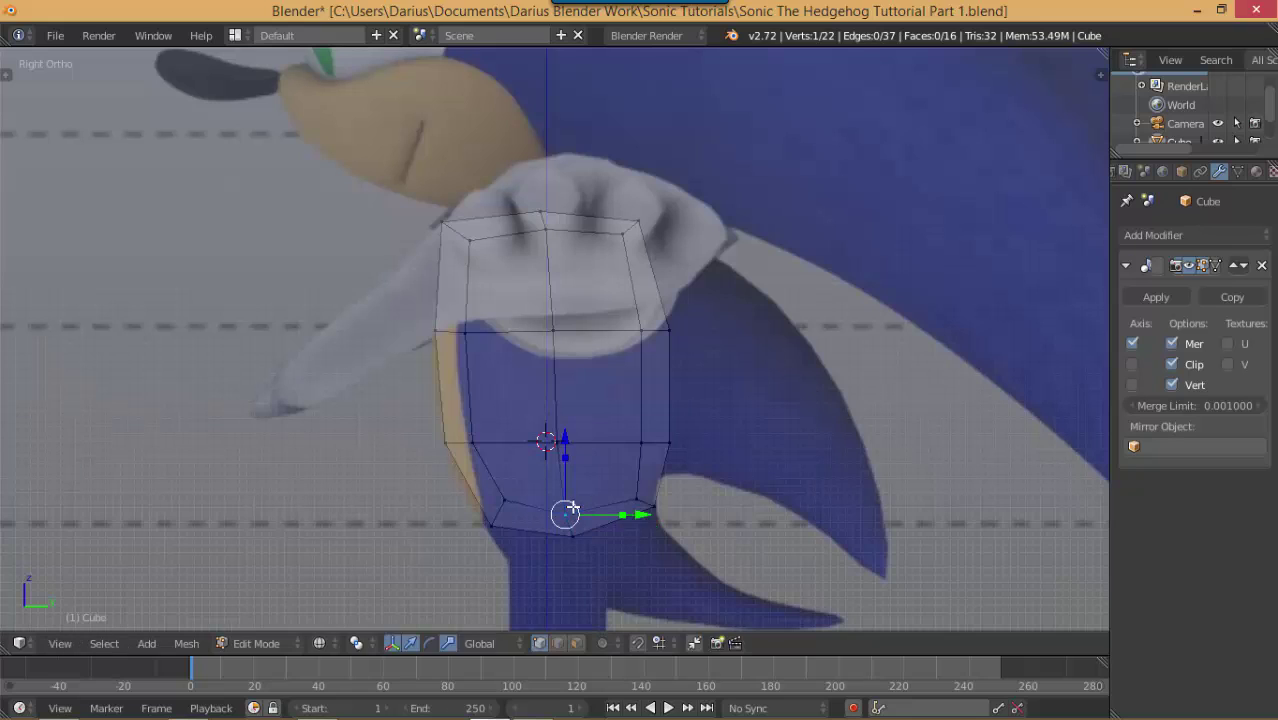
right_click(637, 487)
key("g")
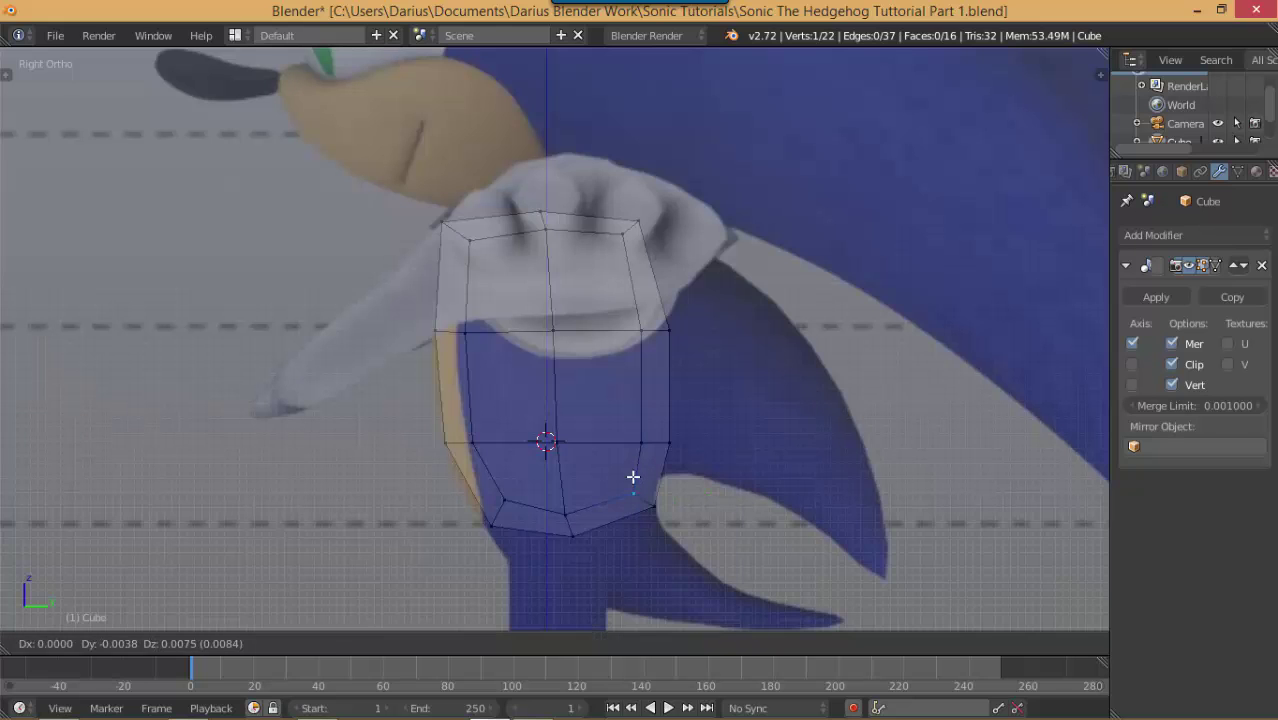
left_click(631, 476)
key("KP_1")
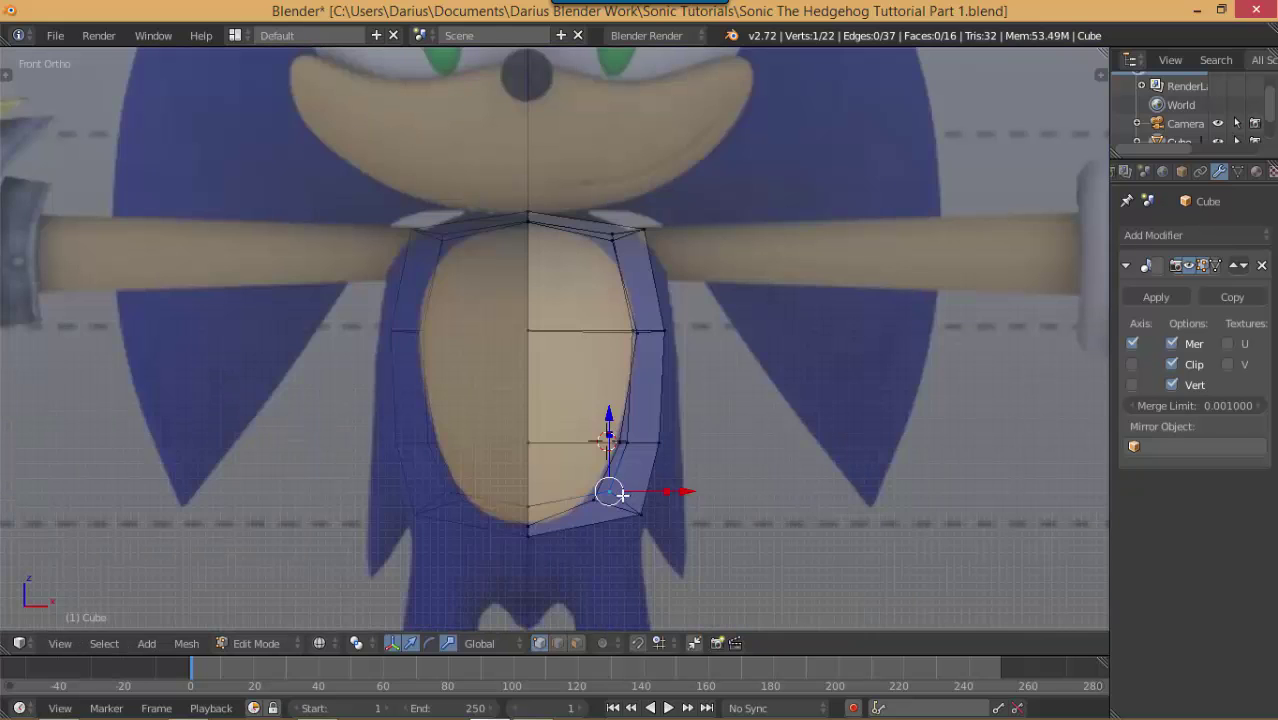
scroll(625, 485, "down", 4)
scroll(619, 495, "up", 6)
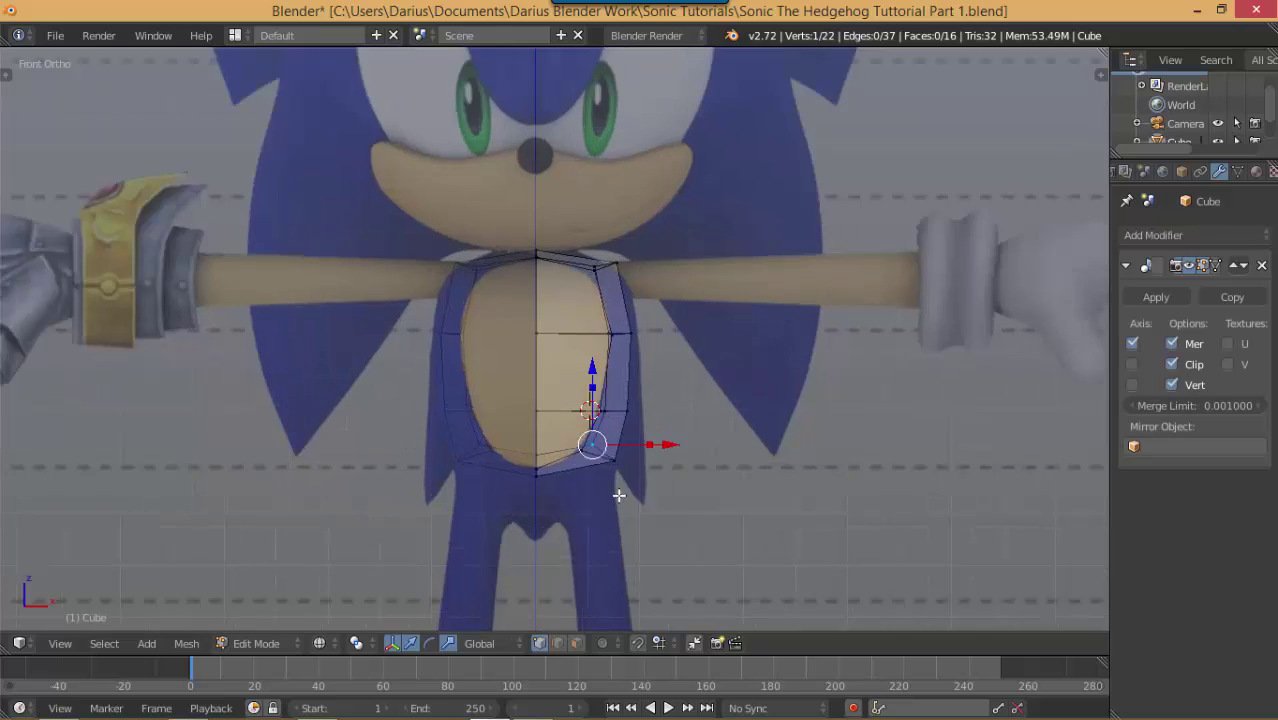
In the front view, add a centred vertical loop cut between the torso's middle line and its side edge
middle_click_drag(679, 442, 705, 414)
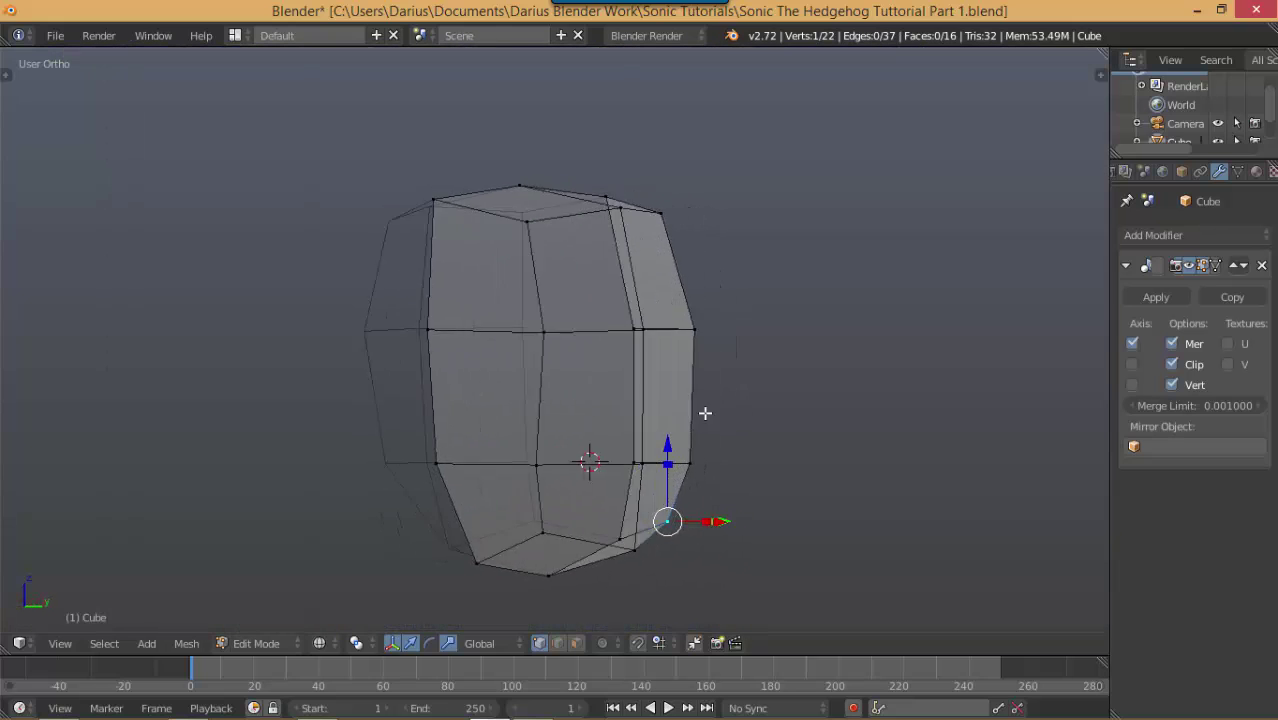
key("KP_3")
scroll(593, 387, "down", 3)
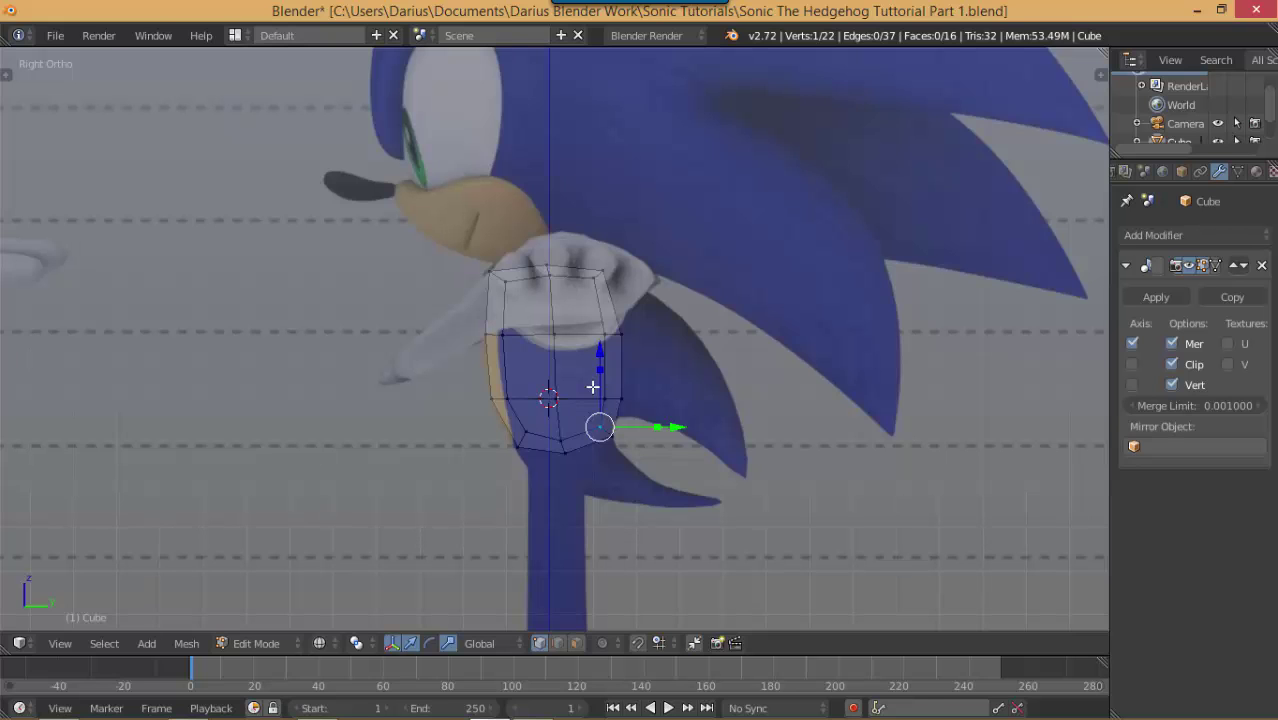
key("KP_1")
scroll(593, 387, "up", 3)
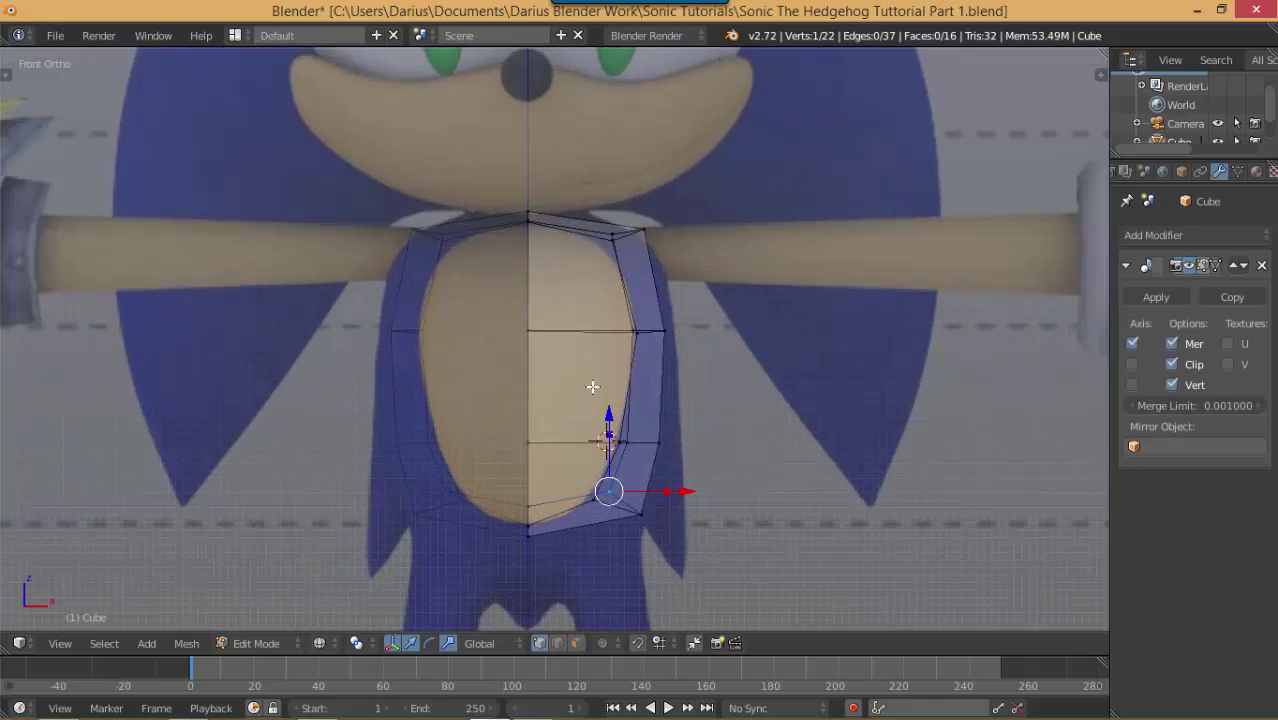
scroll(593, 387, "up", 2)
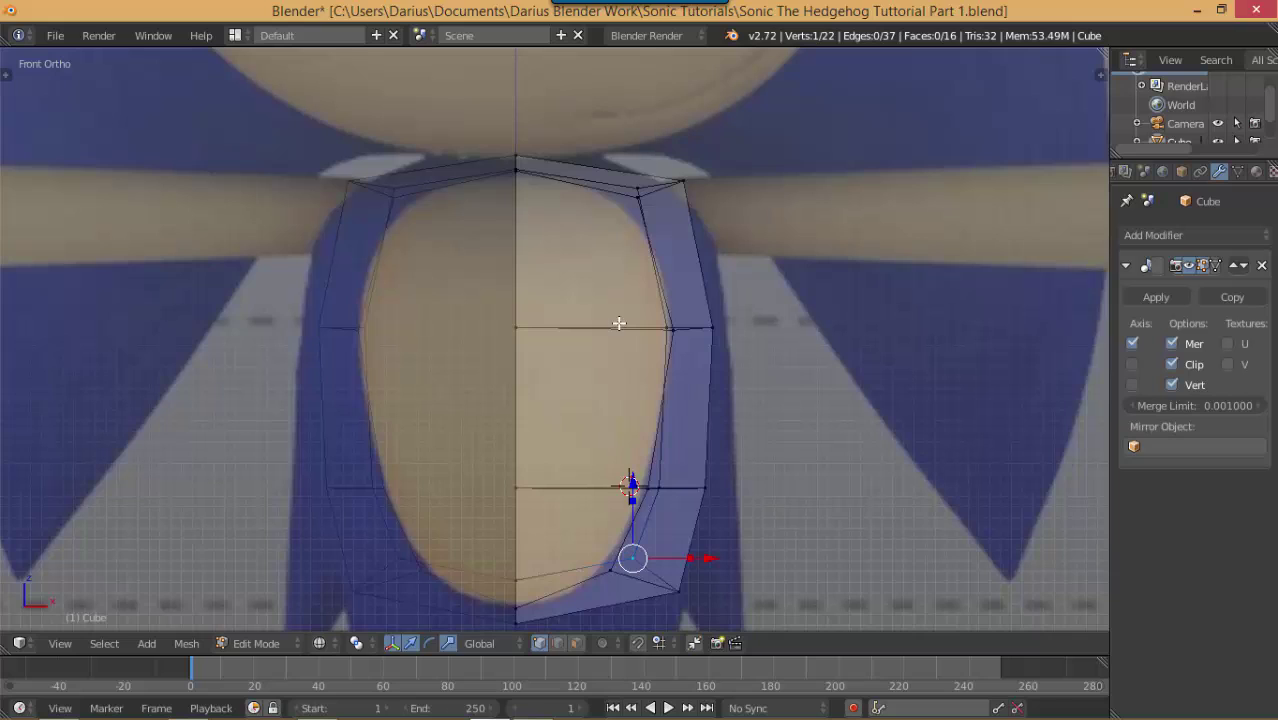
key("ctrl+r")
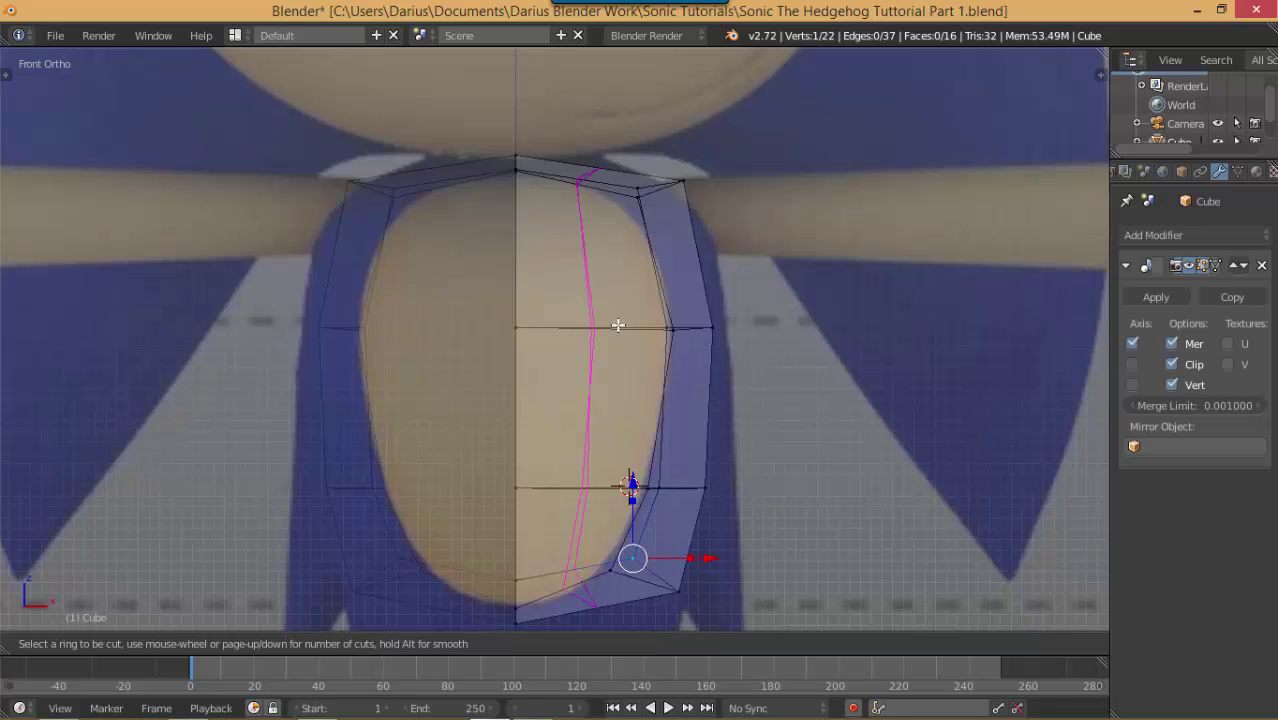
left_click(618, 325)
right_click(586, 336)
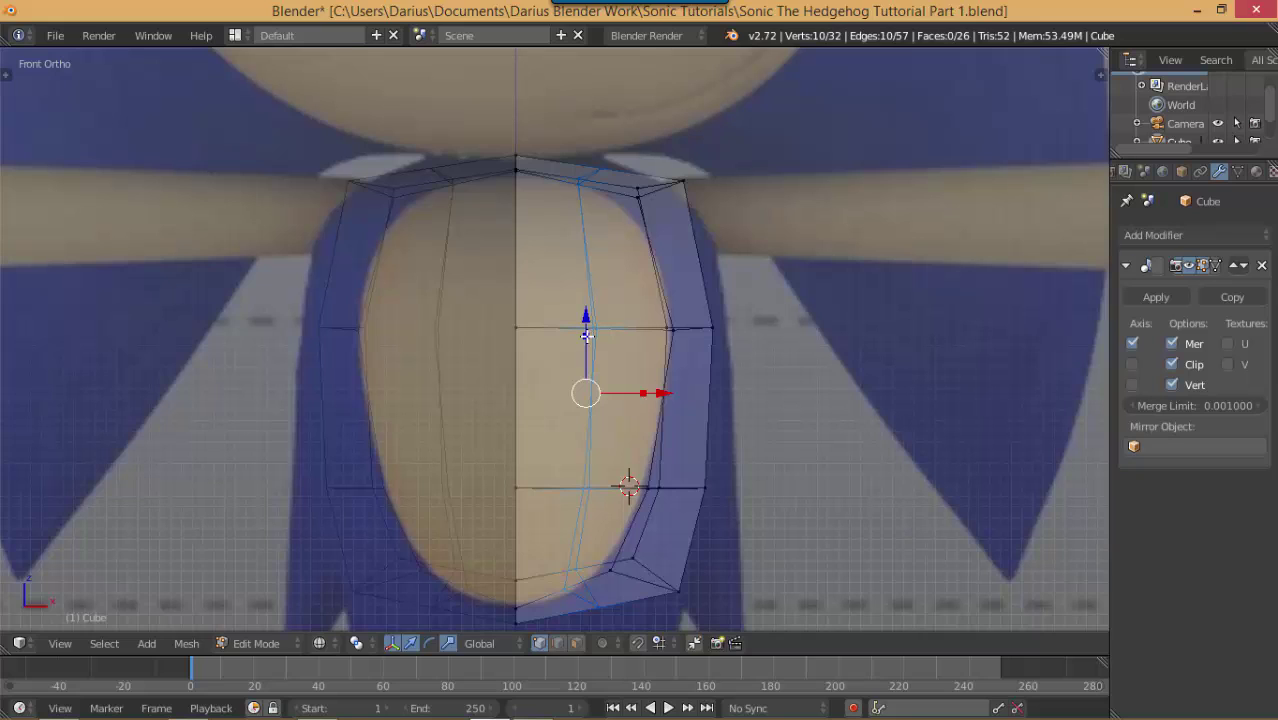
Stretch the new vertical edge loop along Z, scaling it back by about 0.89 to round the torso's top and bottom
key("s")
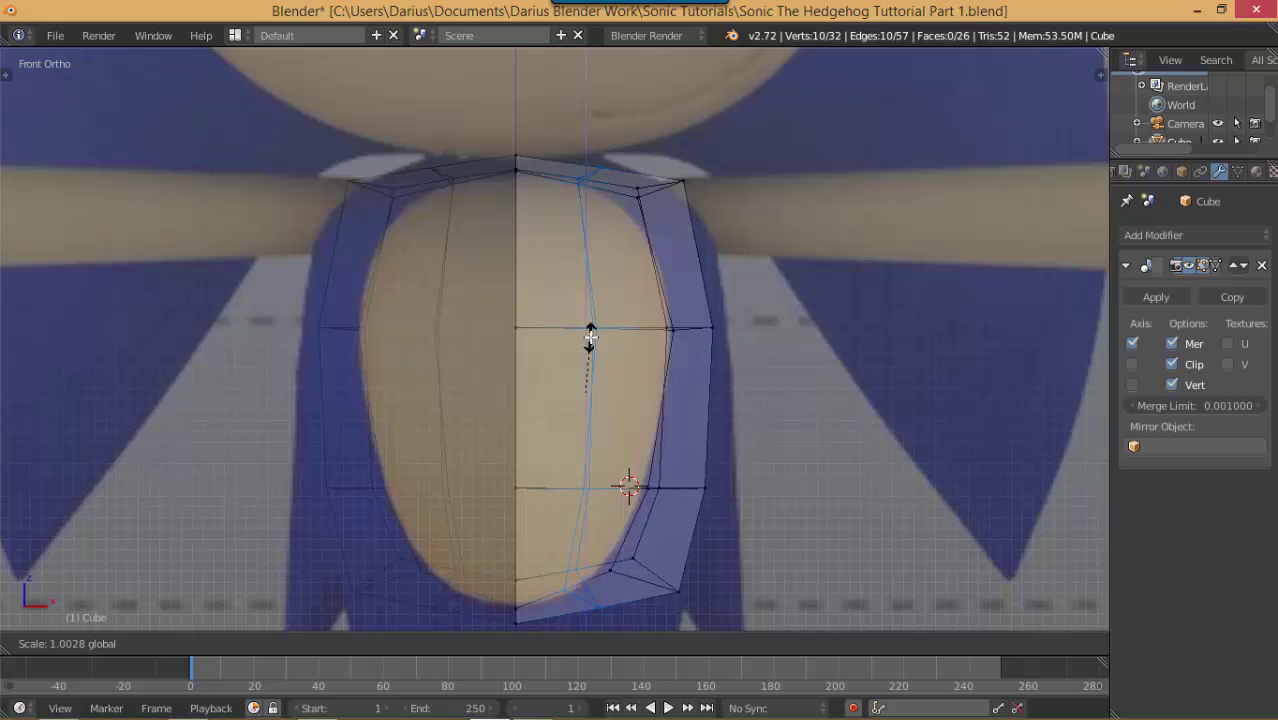
left_click(594, 328)
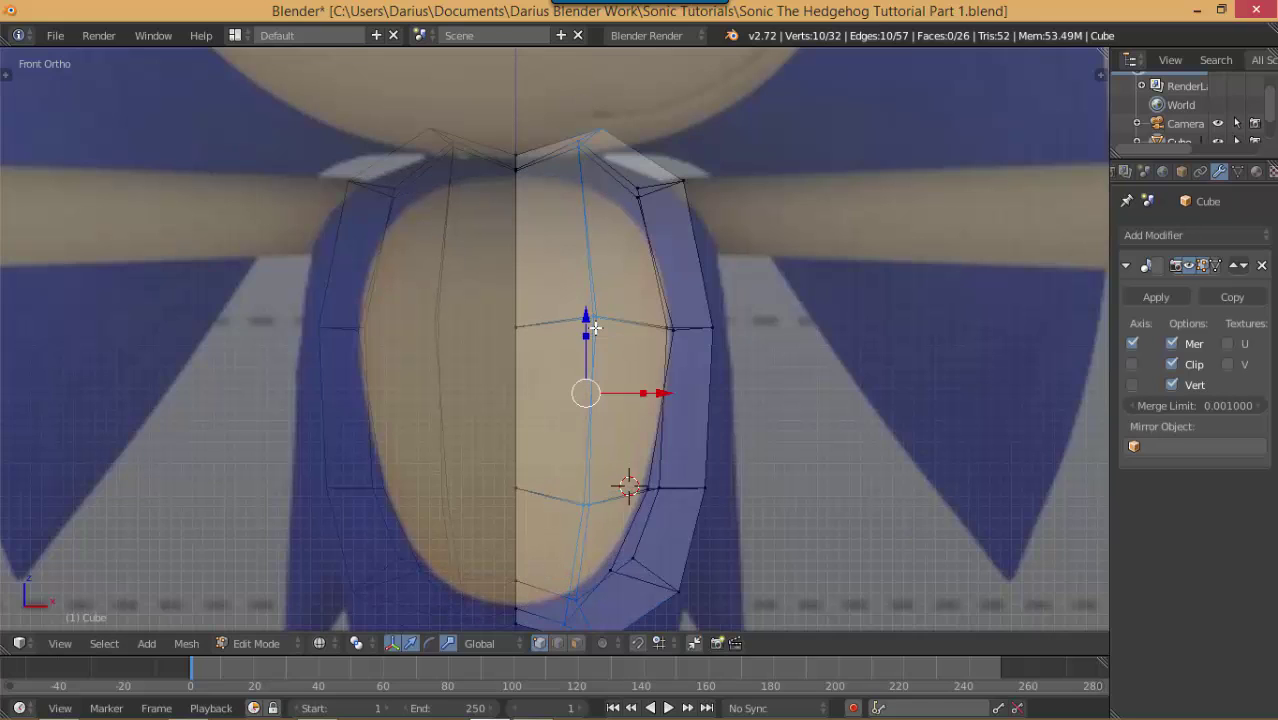
key("s")
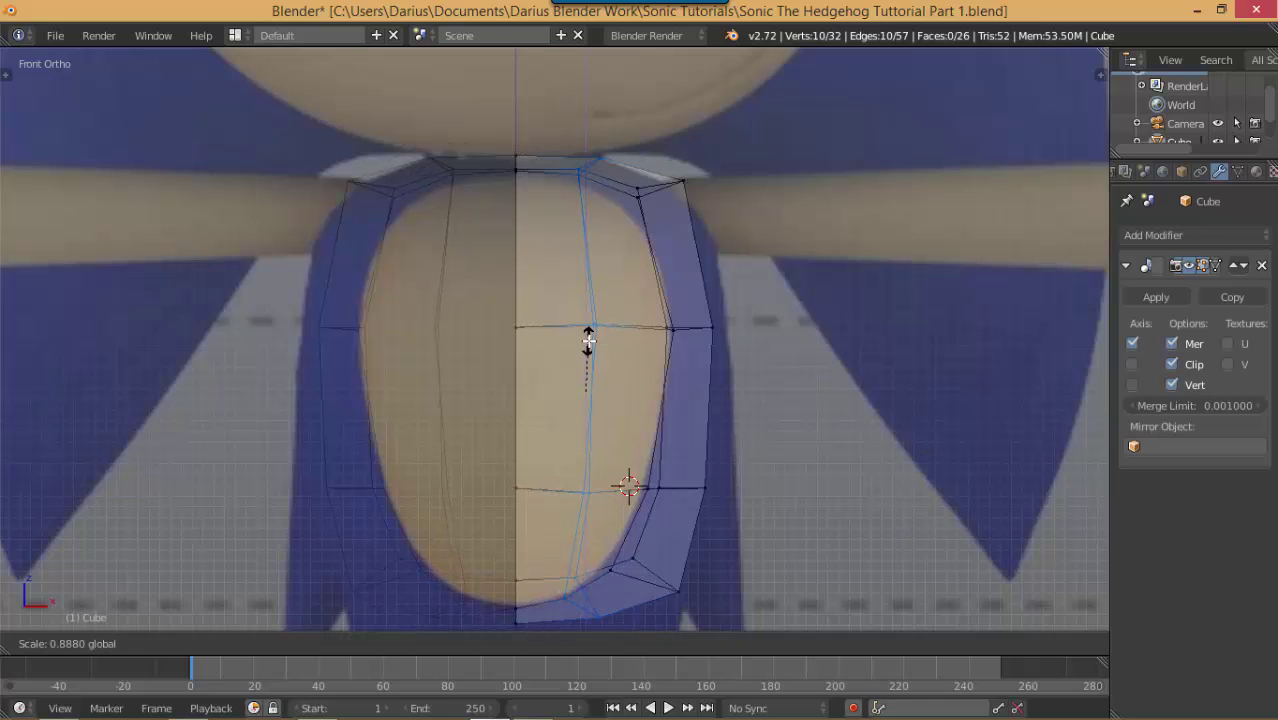
left_click(588, 340)
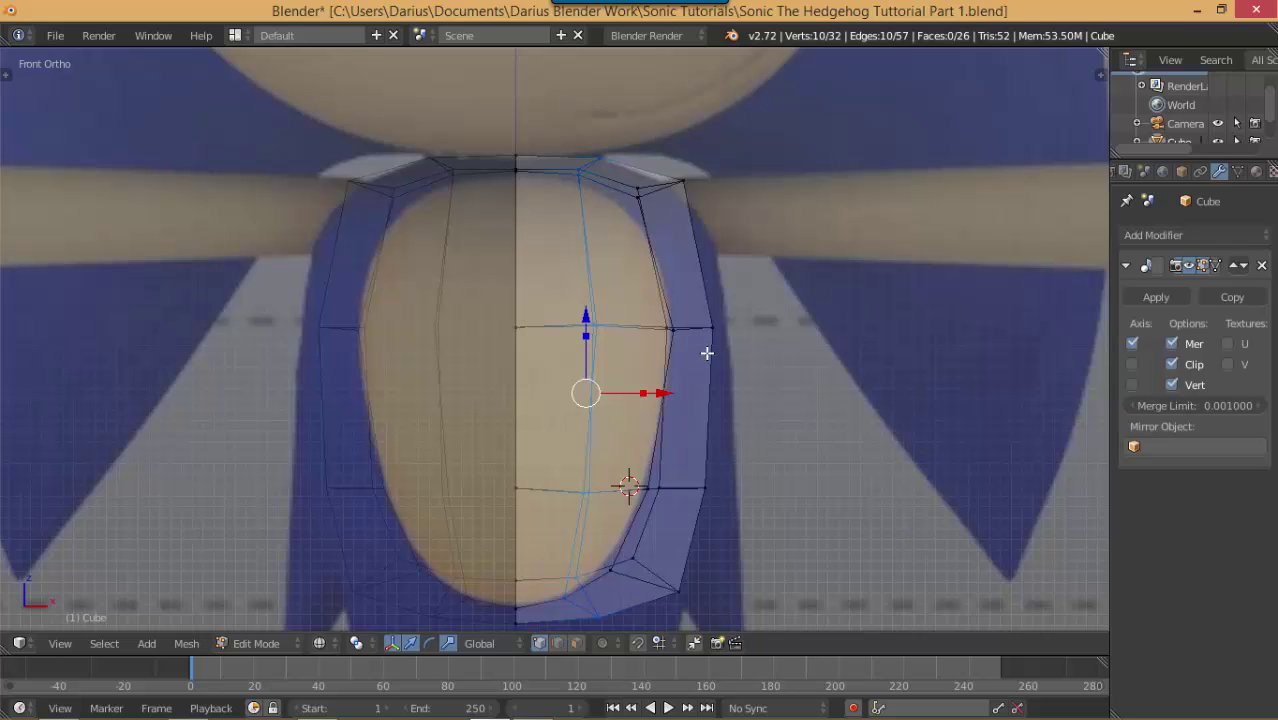
In the side view, add a horizontal loop cut near the torso's base and slide it by about 0.40
middle_click_drag(706, 353, 604, 387)
key("KP_3")
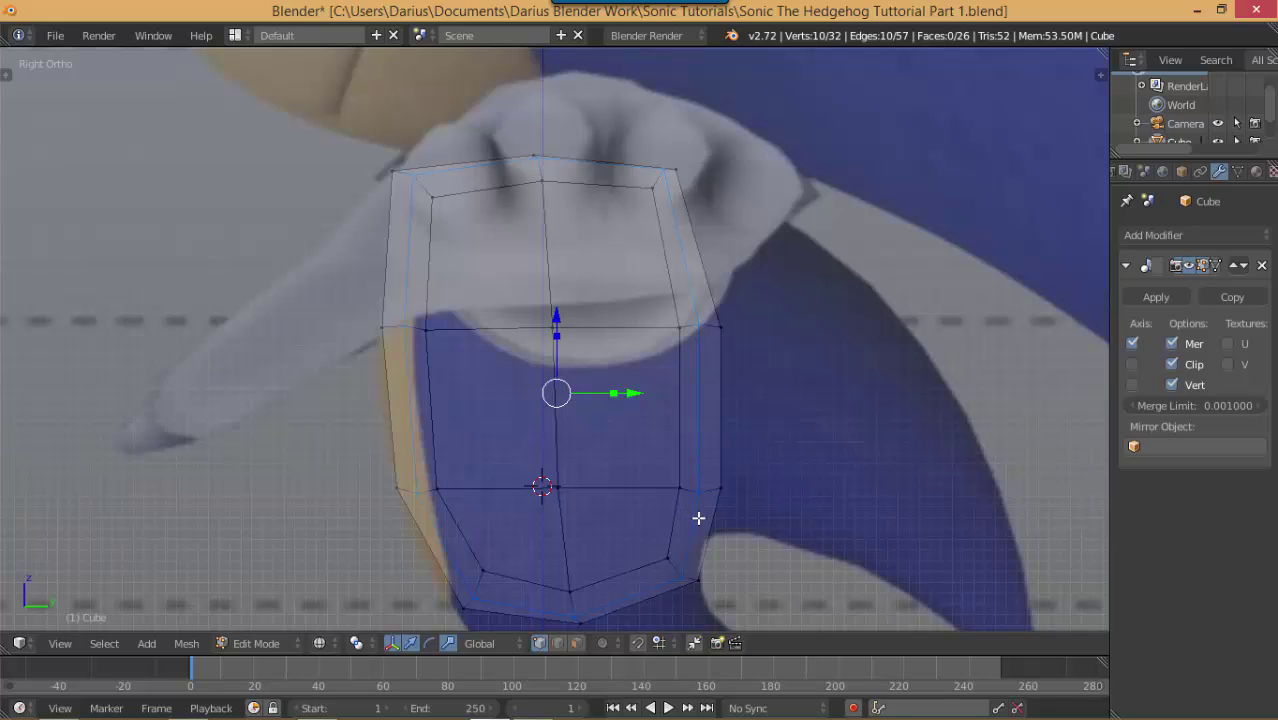
key("ctrl+r")
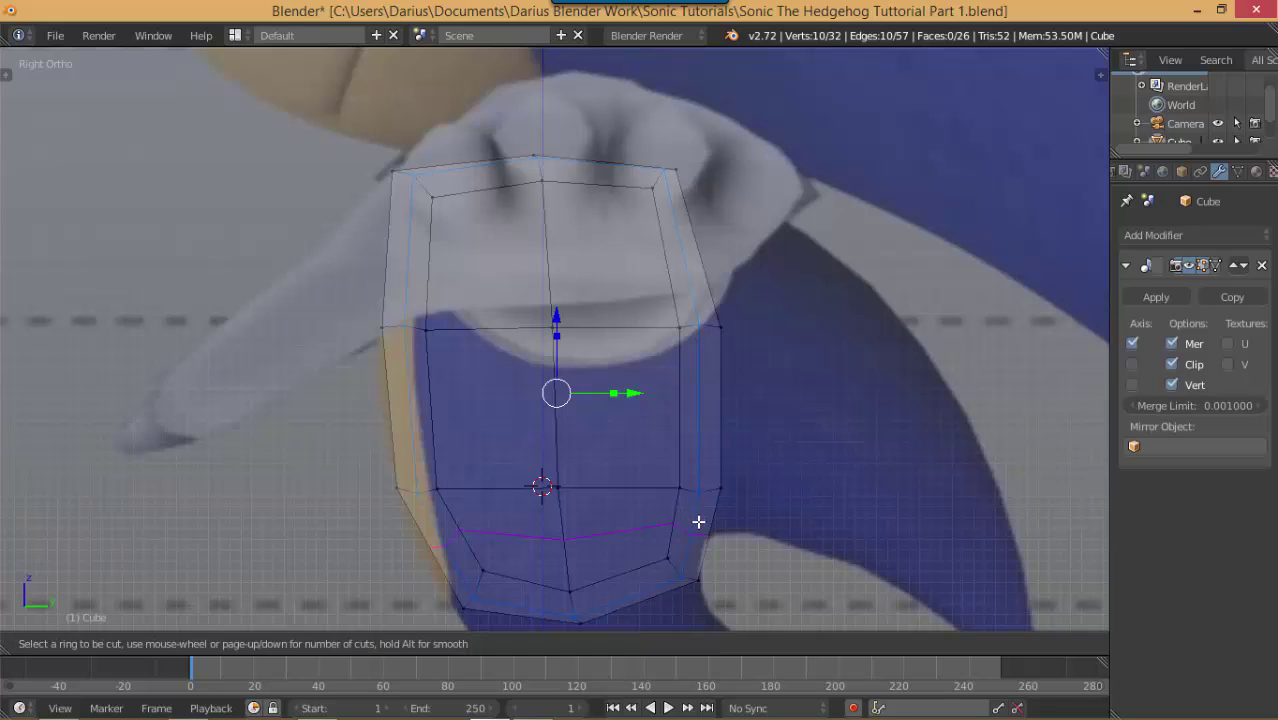
left_click(698, 521)
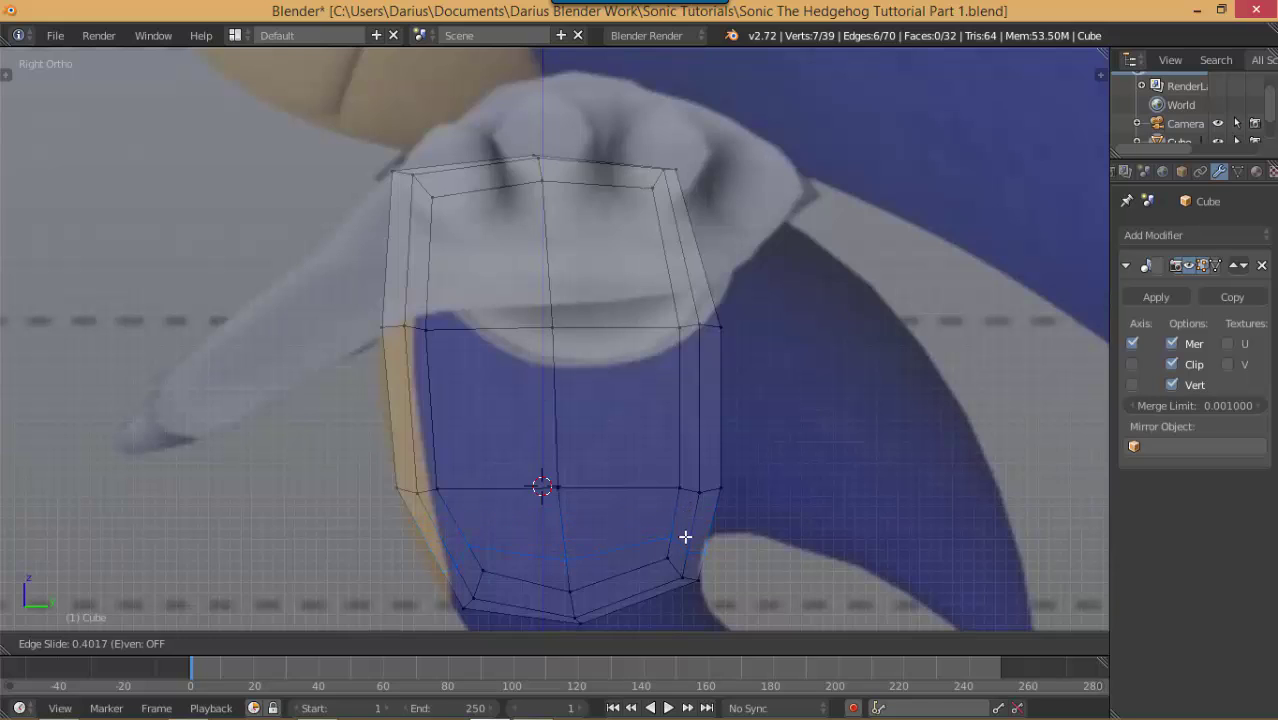
left_click(685, 537)
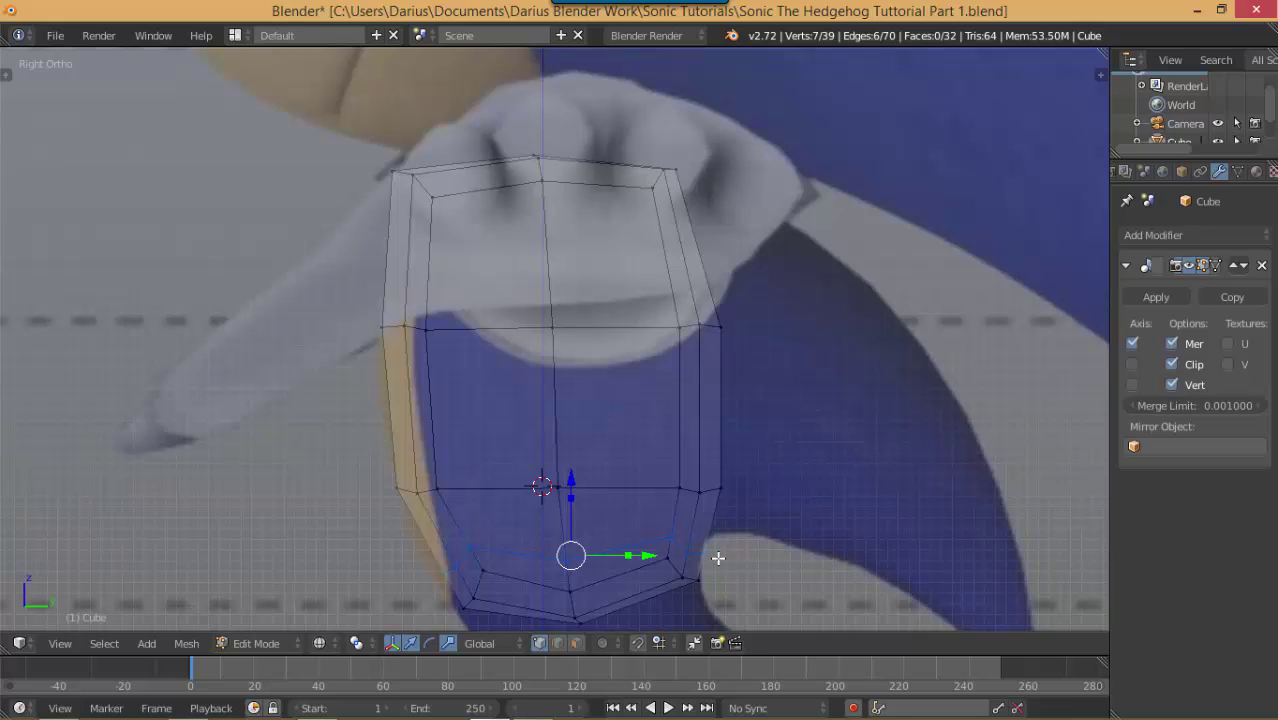
Shift the new loop's rearmost vertex slightly inward and raise the vertex beside it slightly to smooth the lower back
right_click(707, 553)
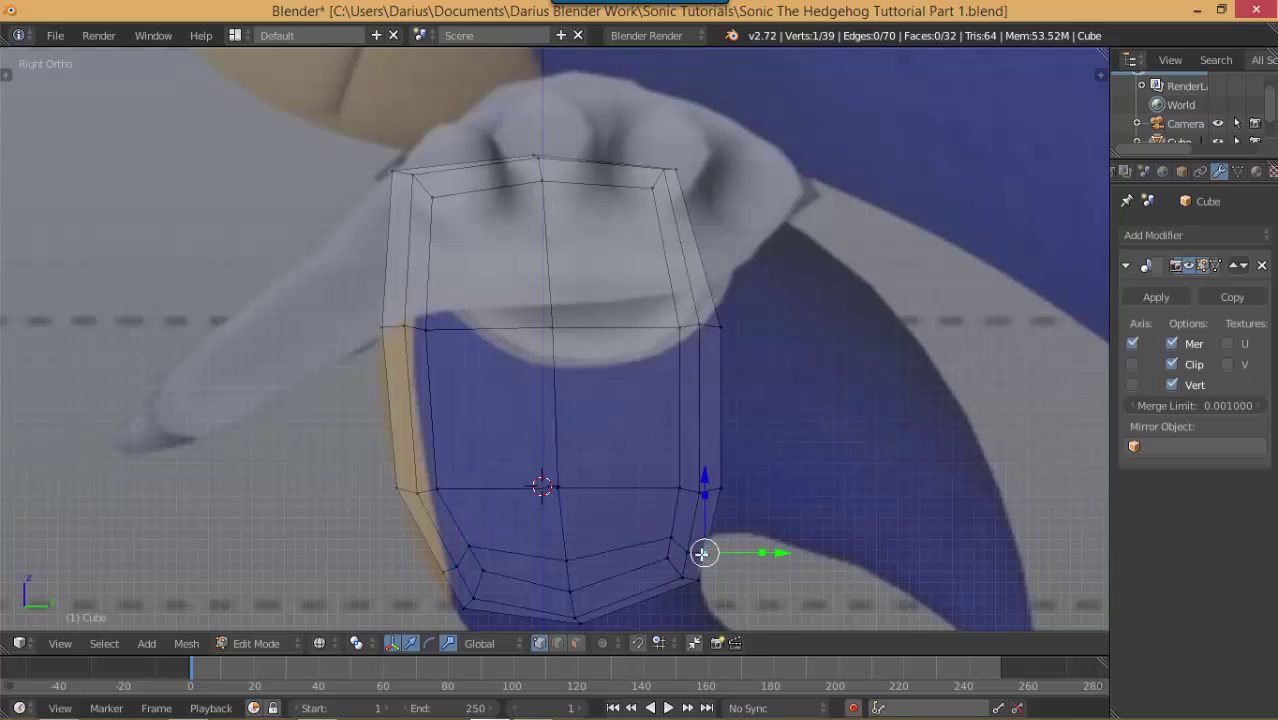
key("g")
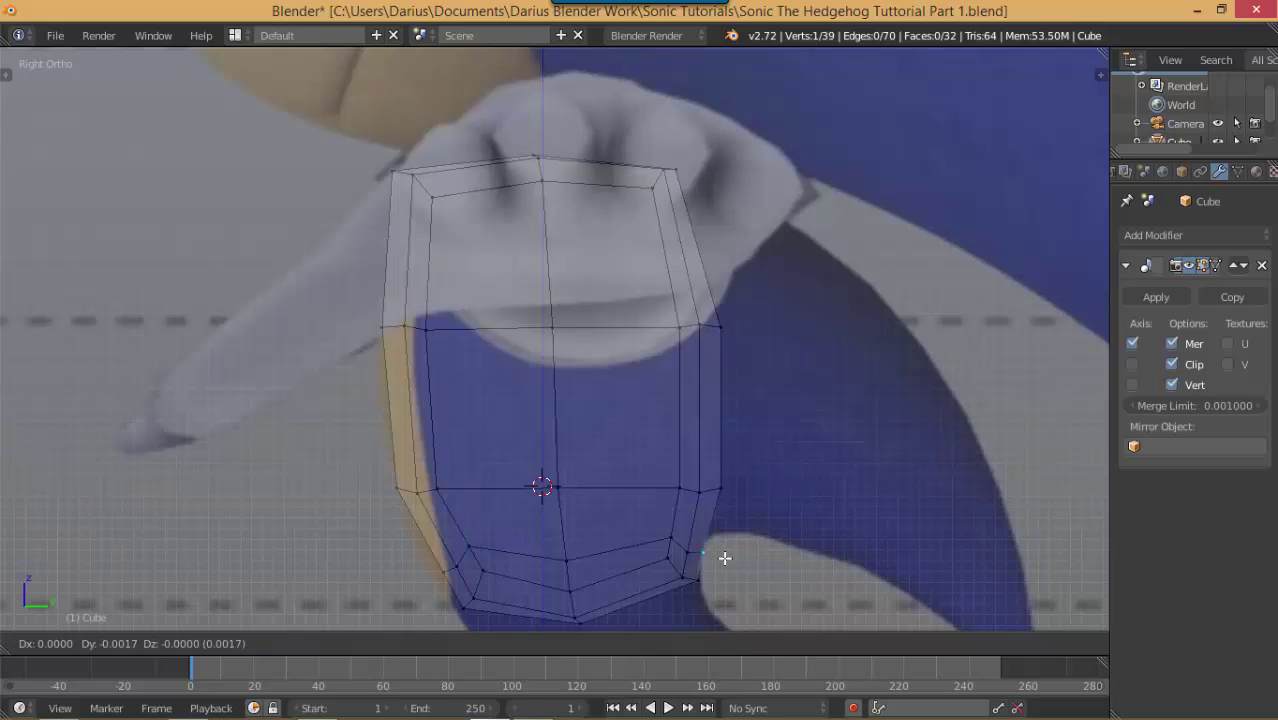
left_click(724, 556)
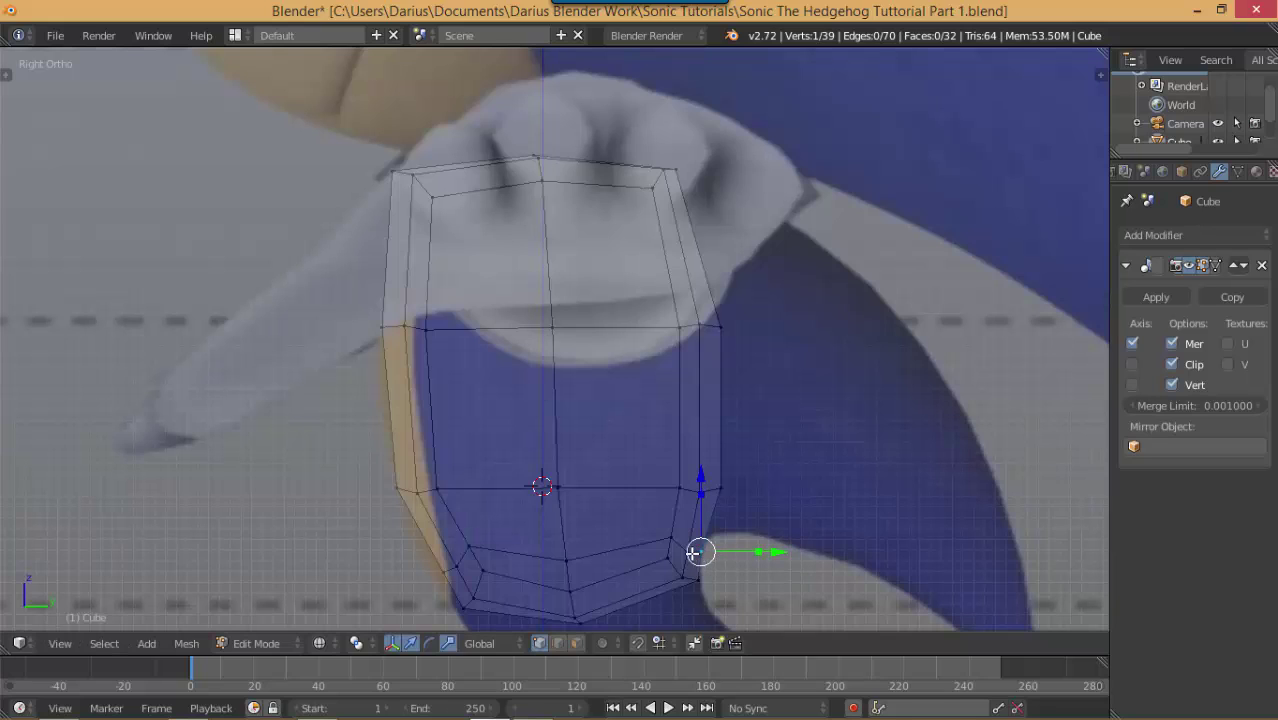
left_click_drag(700, 550, 692, 553)
key("g")
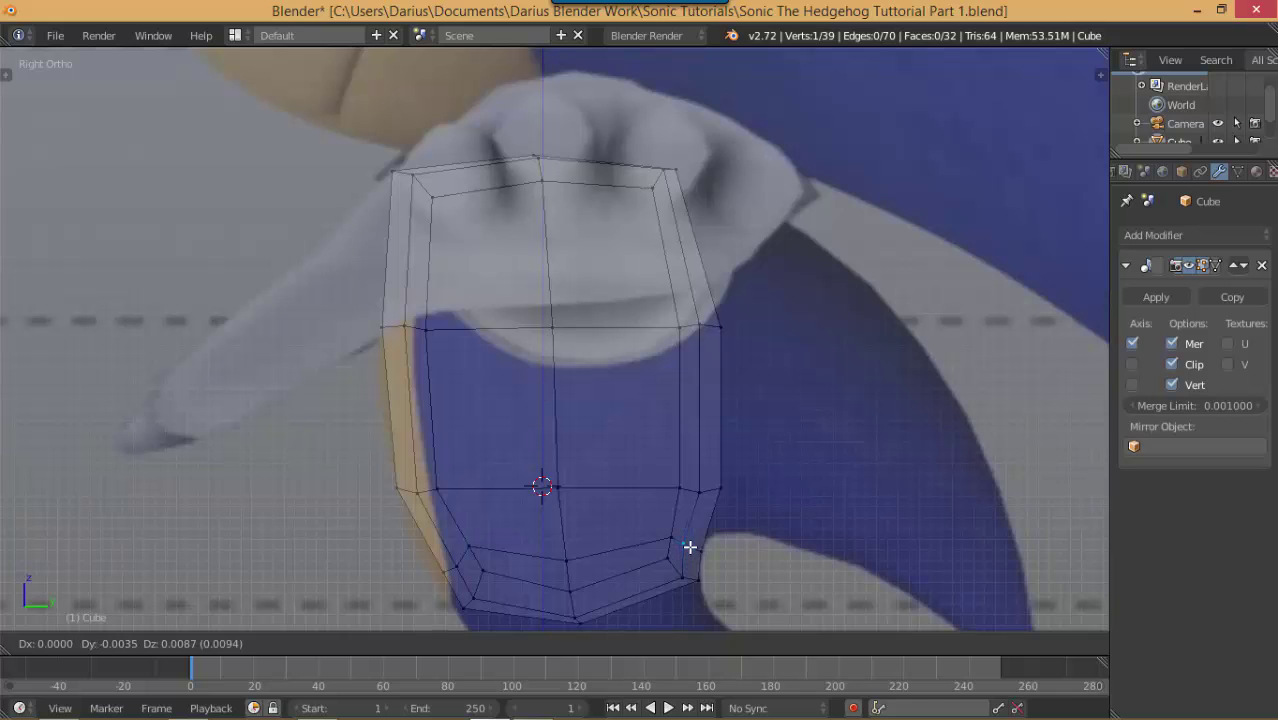
left_click(688, 551)
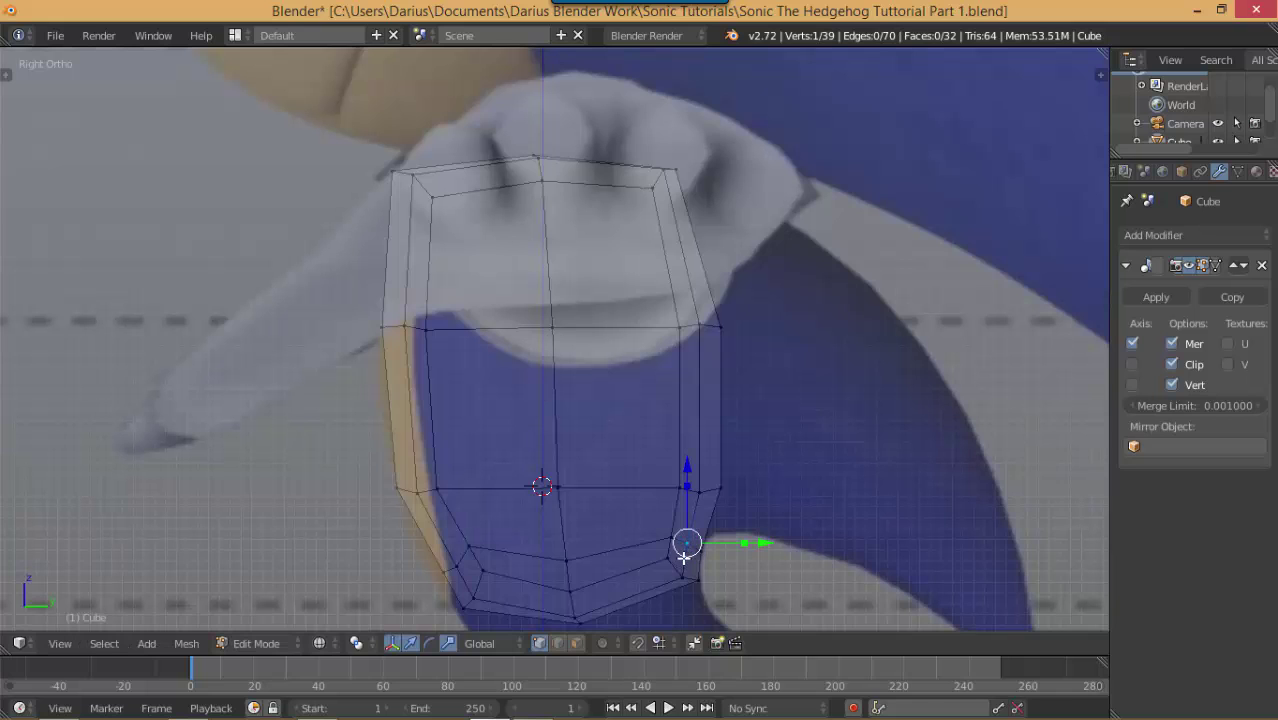
Select the vertical strip of three faces on the torso's back and extrude it about 0.16 backwards over the back spine reference
middle_click_drag(716, 496, 650, 524)
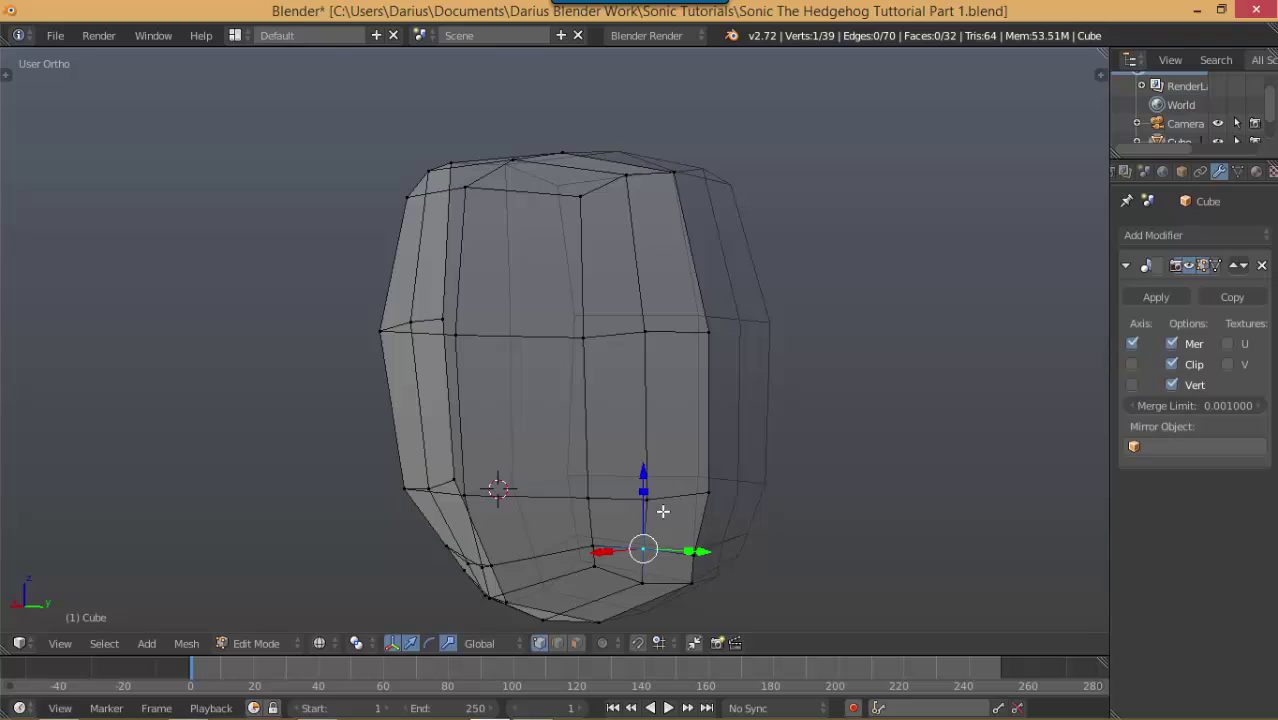
right_click(646, 498, "shift")
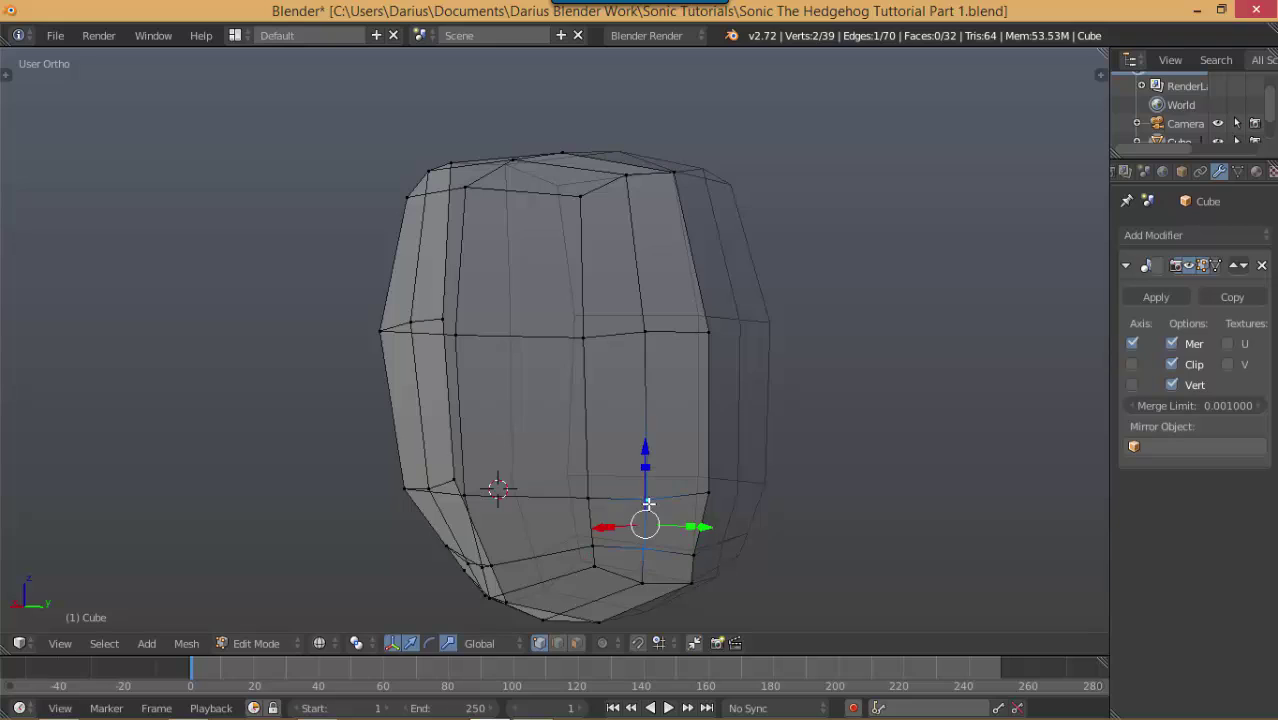
right_click(589, 498, "shift")
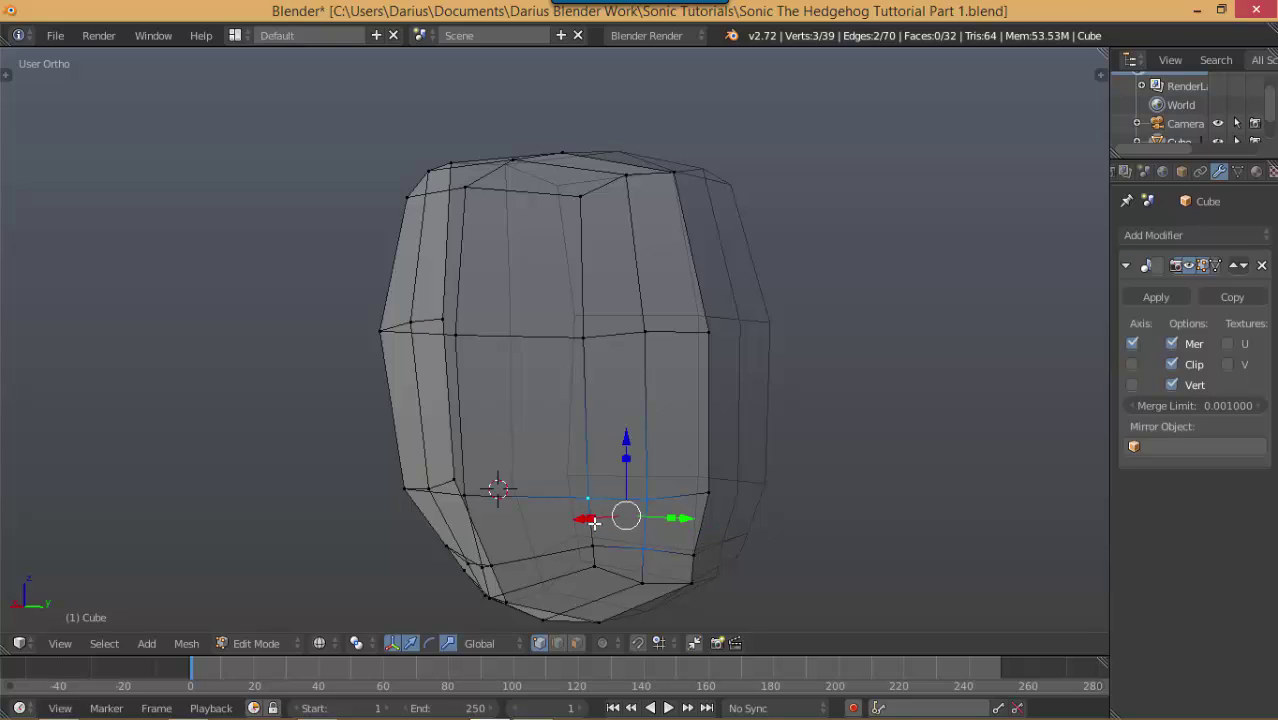
right_click(594, 539, "shift")
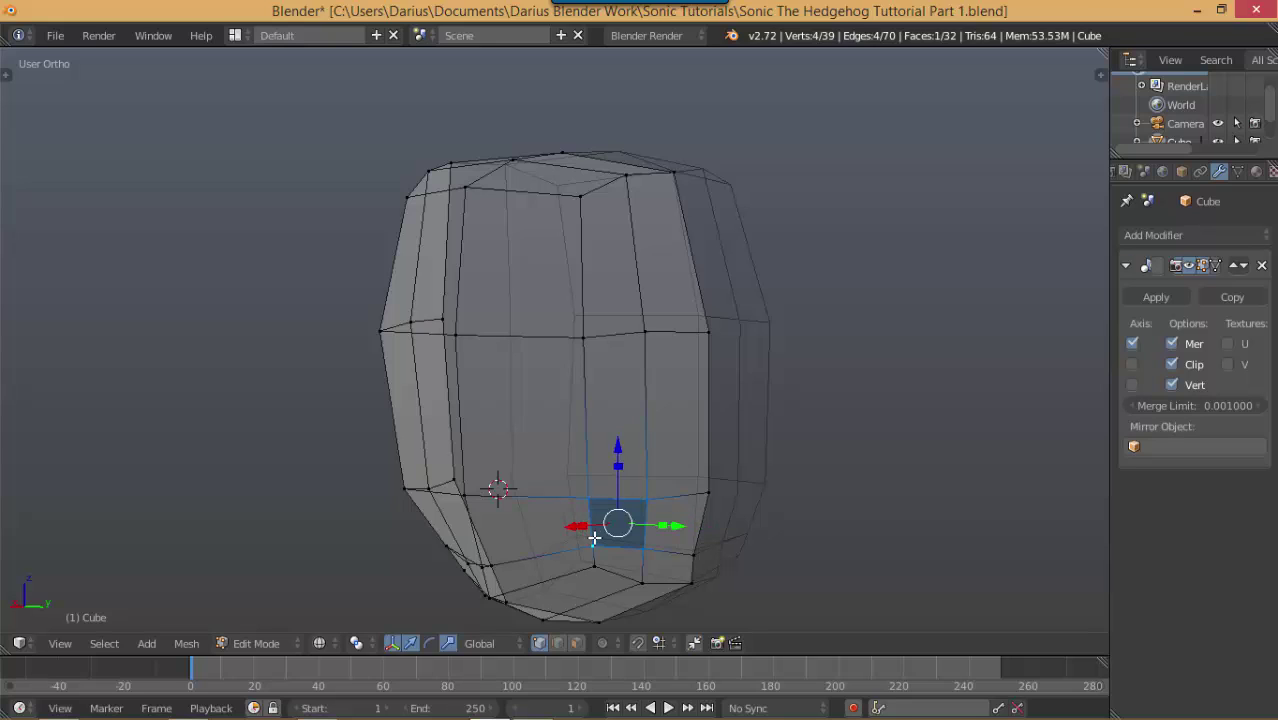
right_click(592, 339, "shift")
right_click(633, 334, "shift")
right_click(626, 177, "shift")
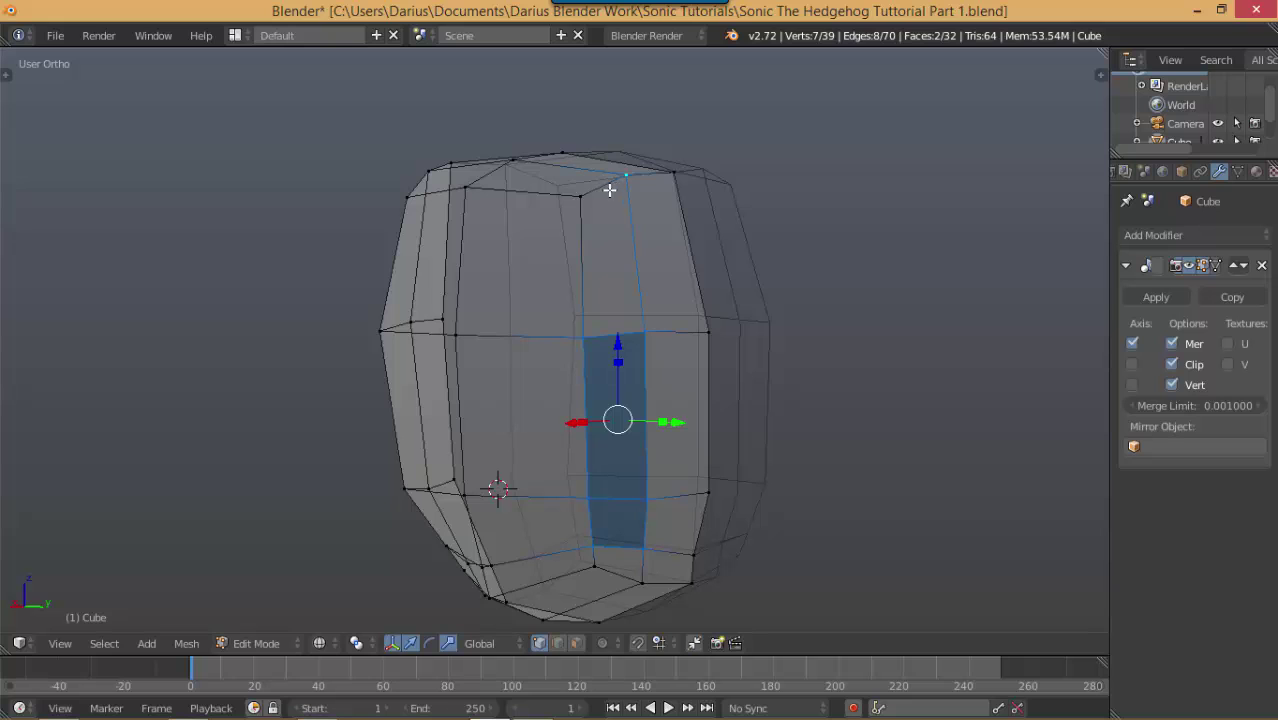
right_click(581, 198, "shift")
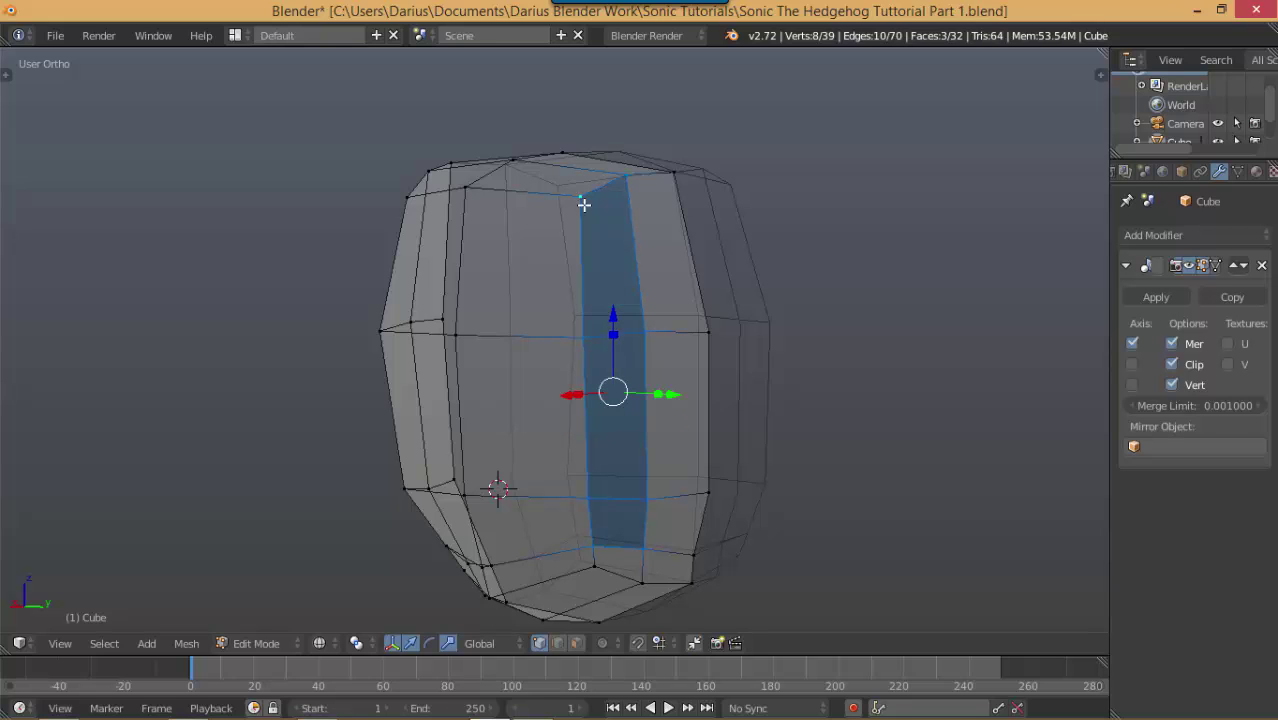
key("KP_3")
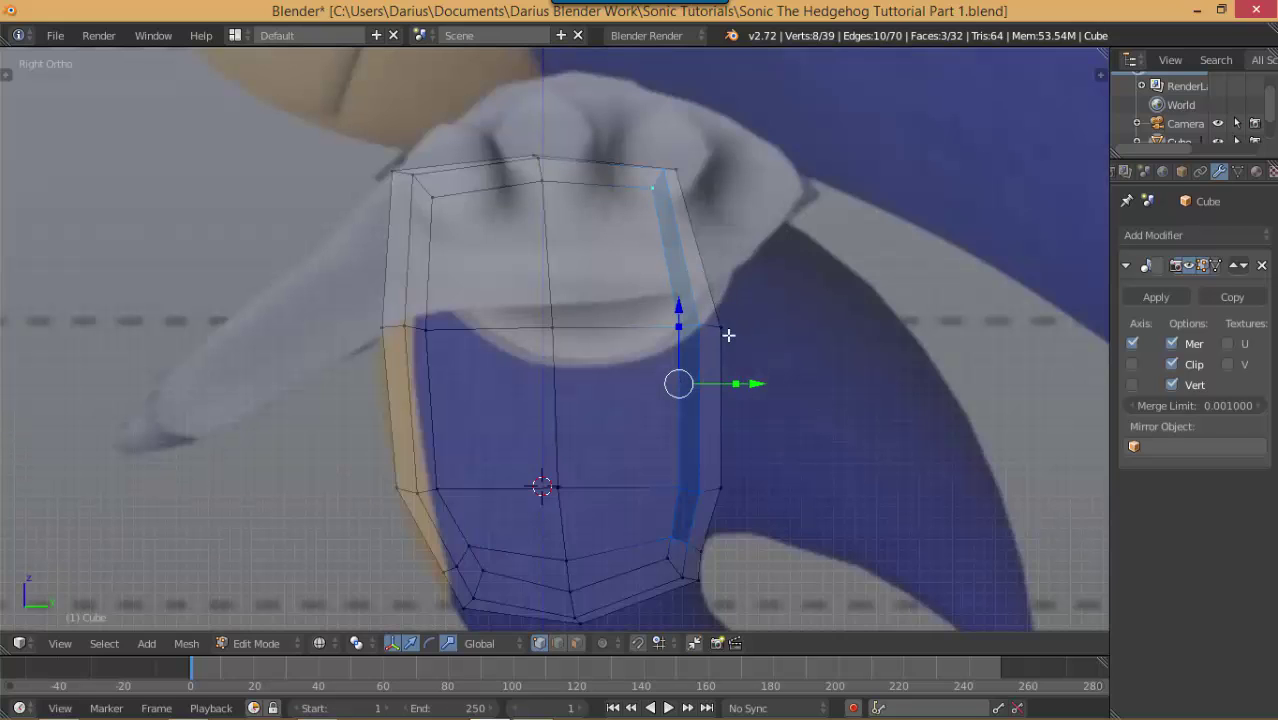
middle_click_drag(664, 346, 632, 325, "shift")
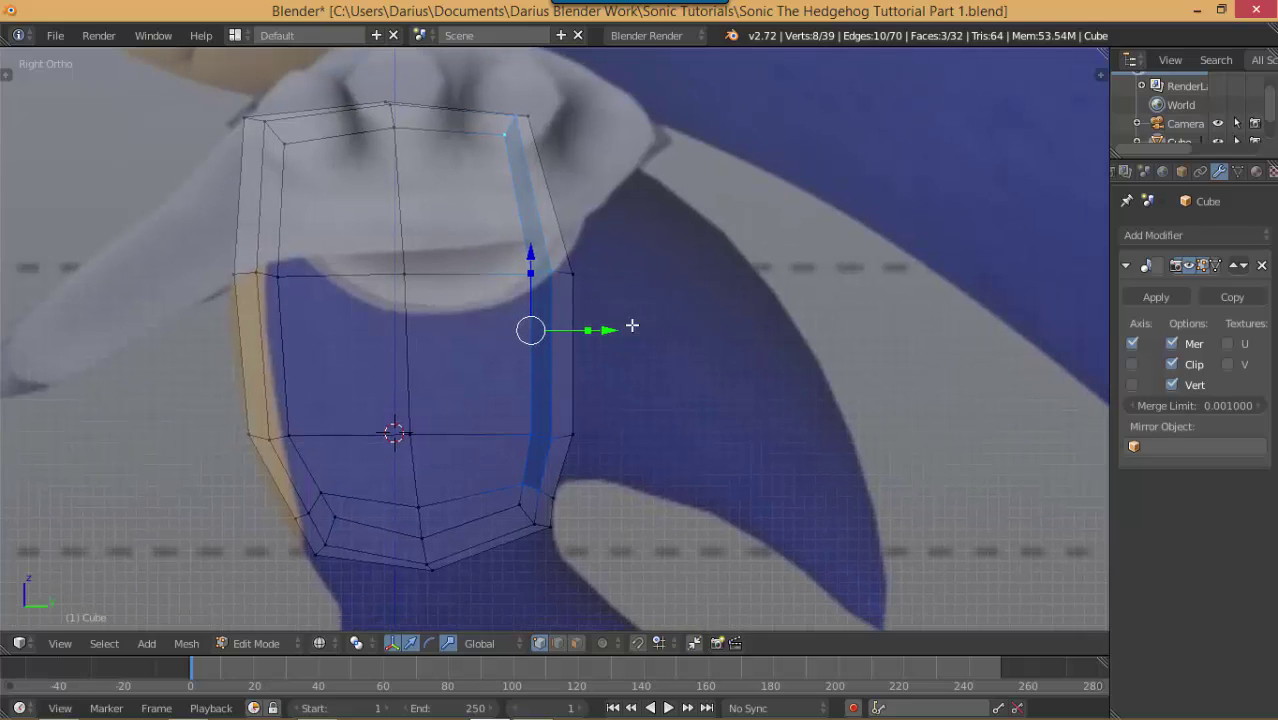
key("e")
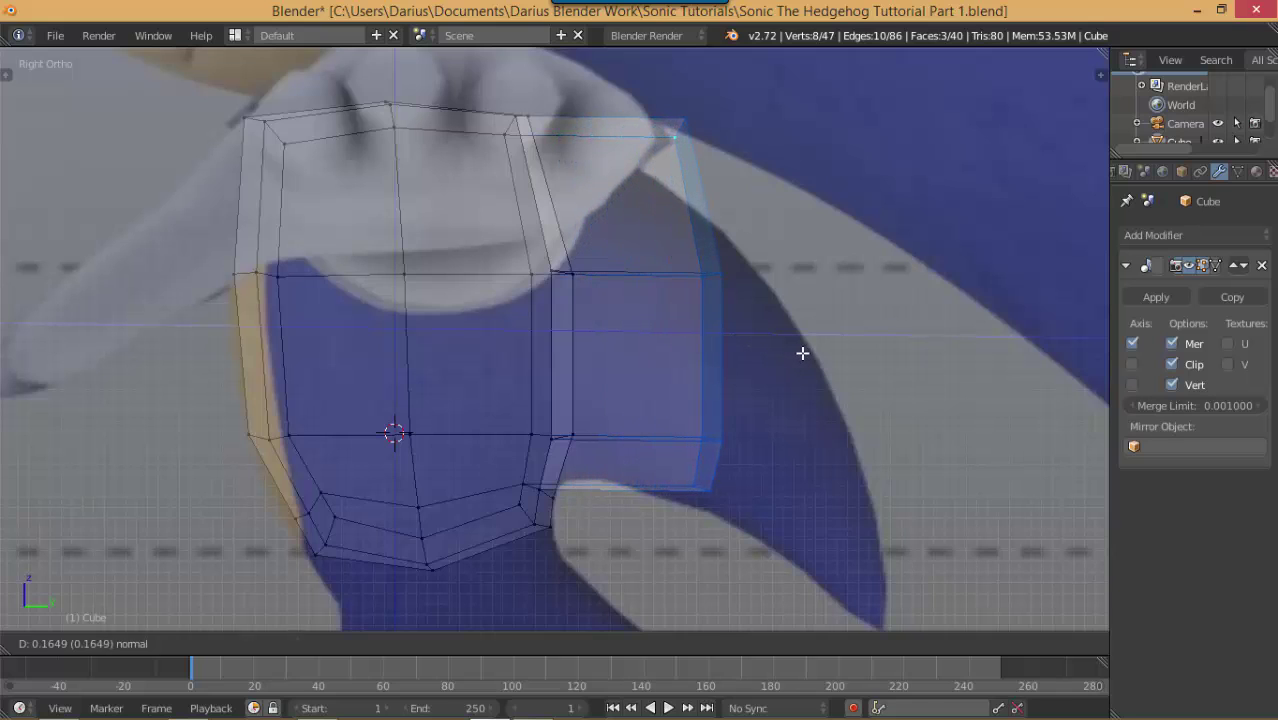
left_click(802, 353)
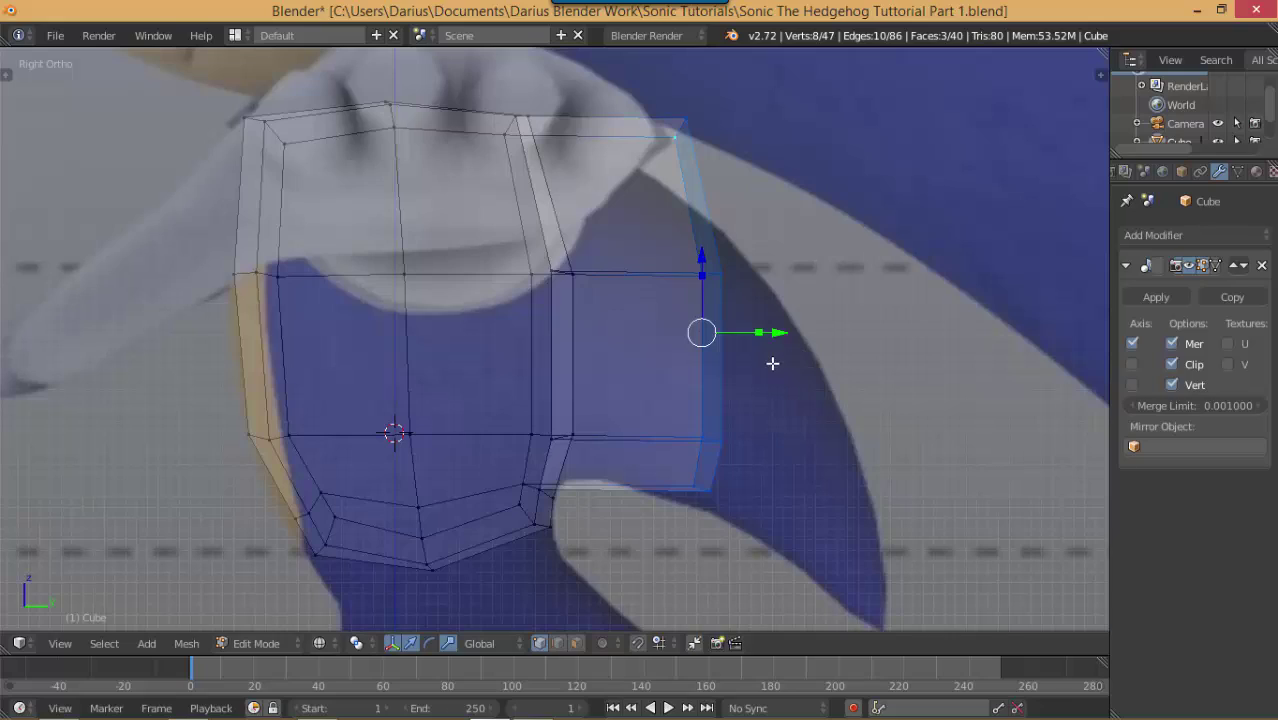
Select the four vertices of the middle face at the back spine extrusion's end and move them slightly inward towards the mirror centre
middle_click_drag(753, 379, 473, 368)
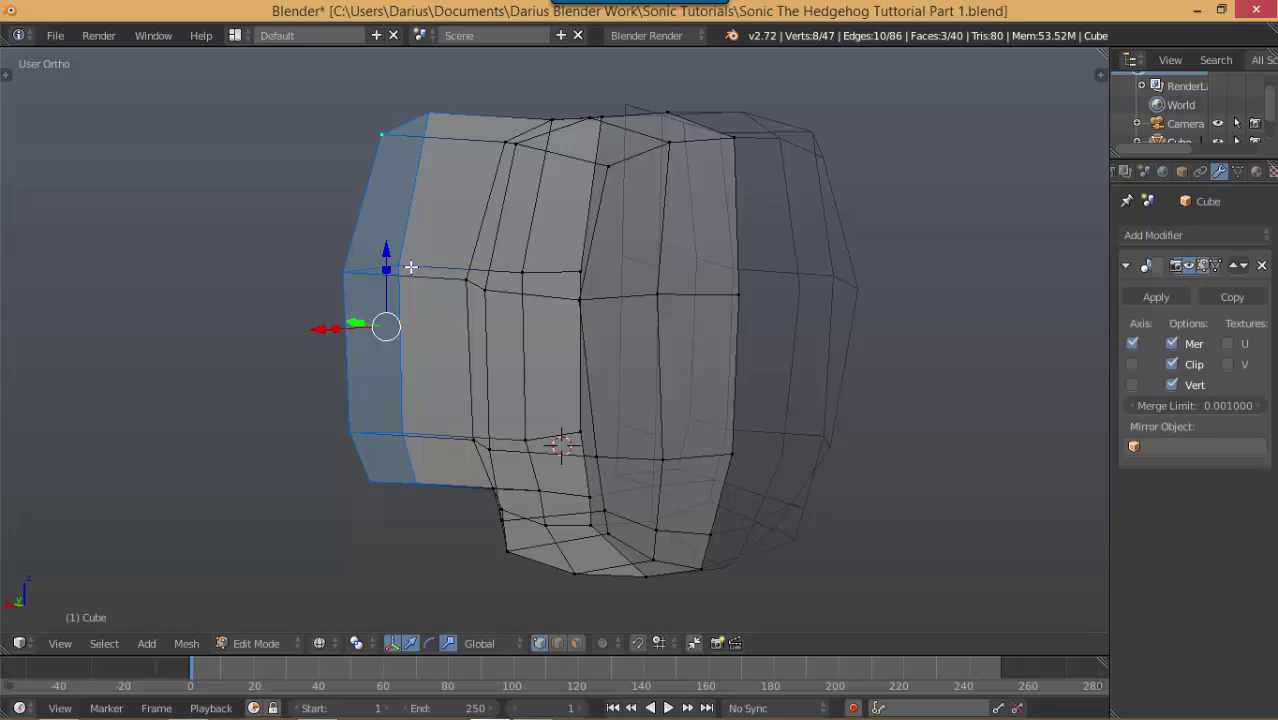
right_click(408, 267)
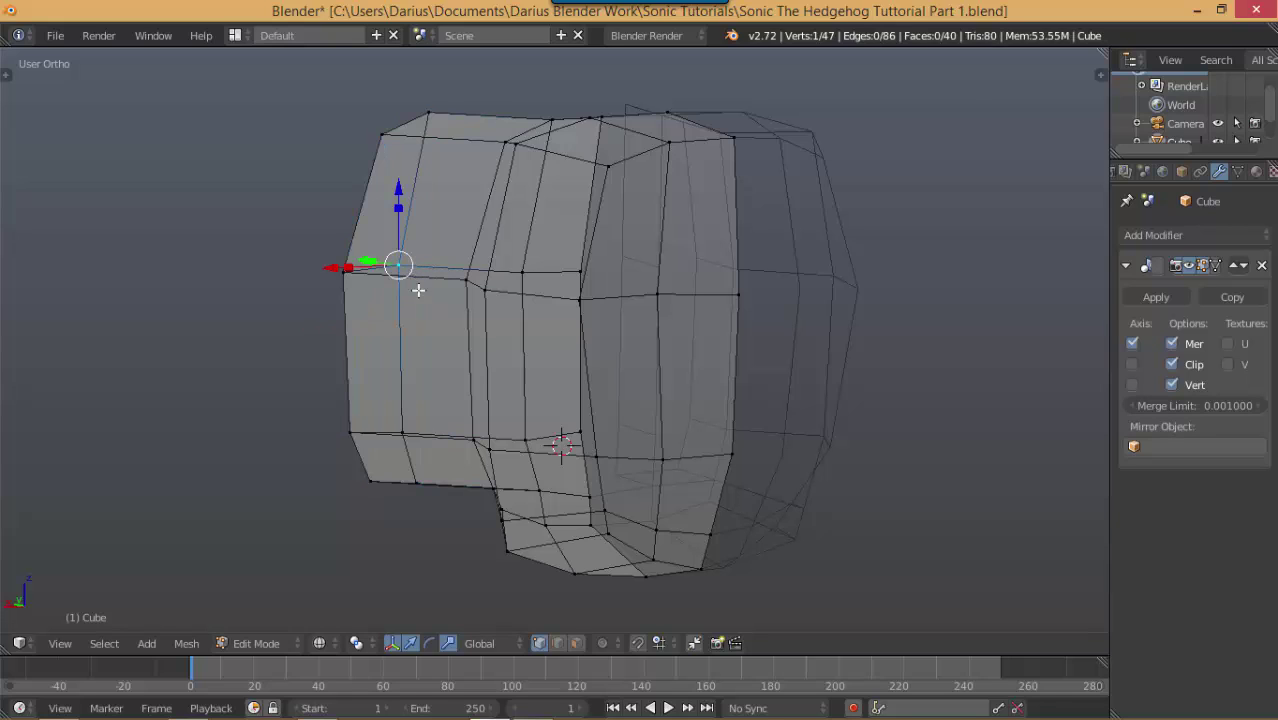
right_click(349, 269, "shift")
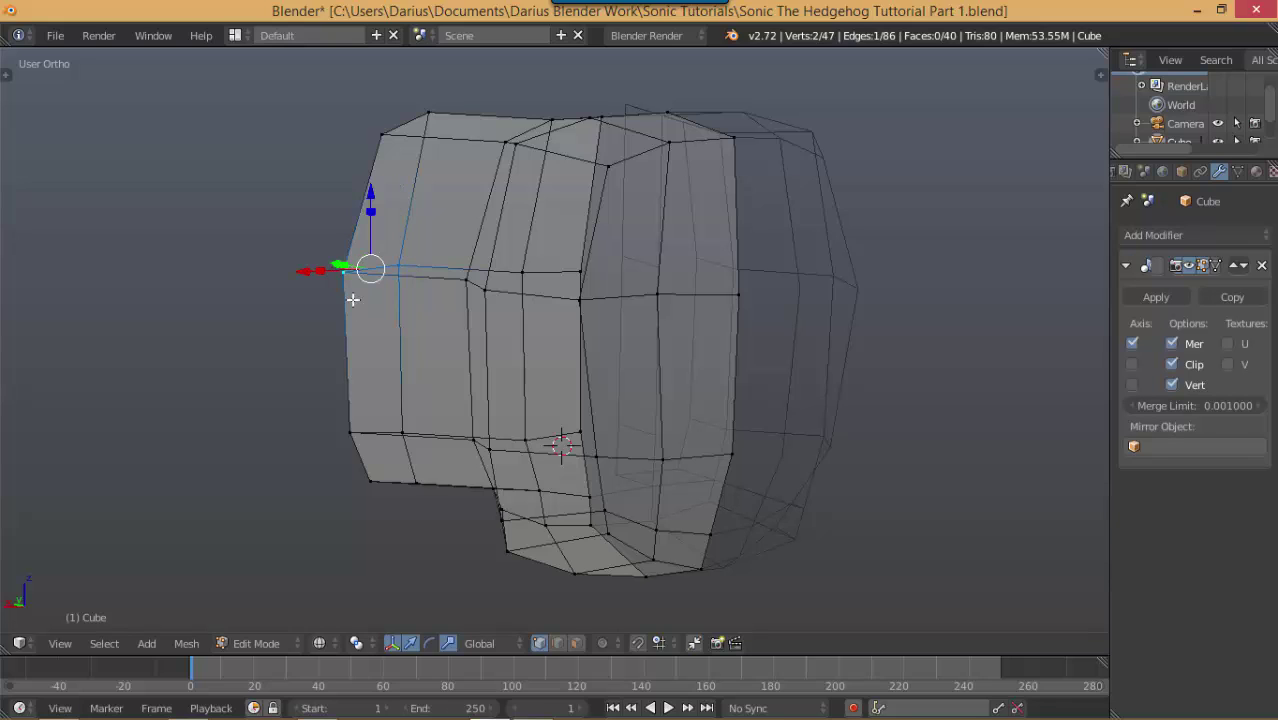
right_click(350, 433, "shift")
right_click(401, 434, "shift")
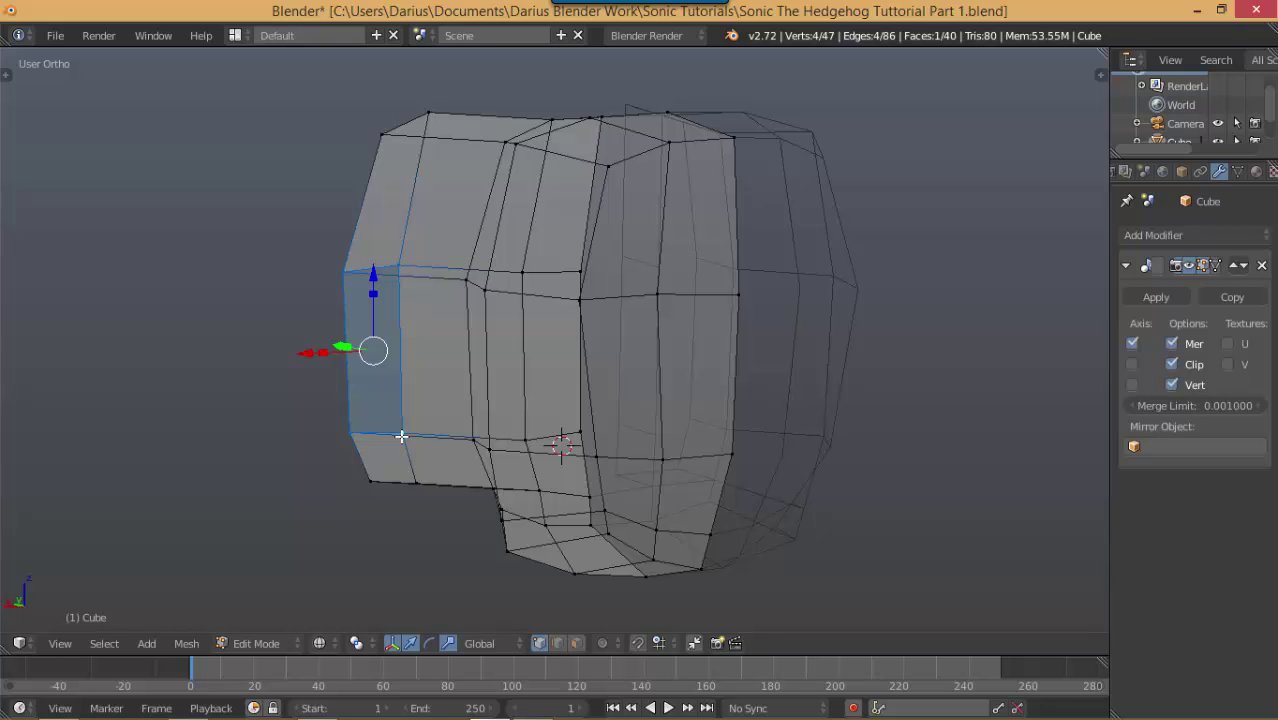
middle_click_drag(442, 394, 535, 404)
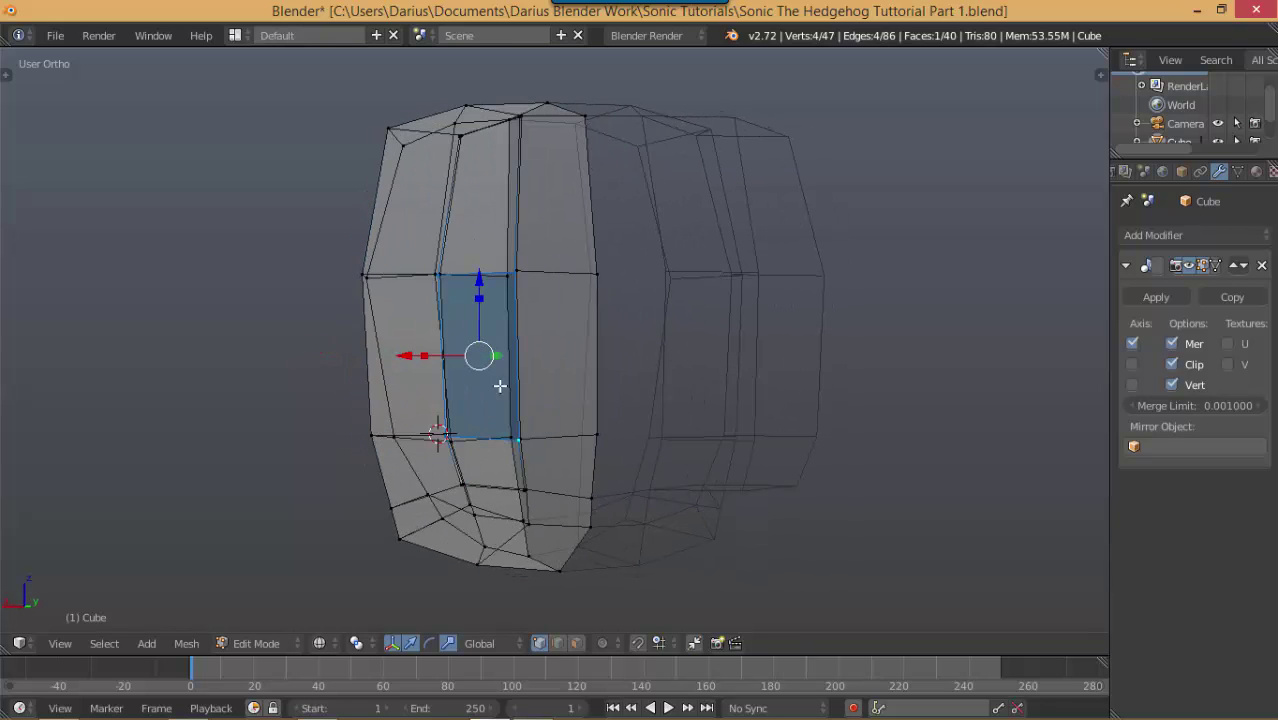
key("g")
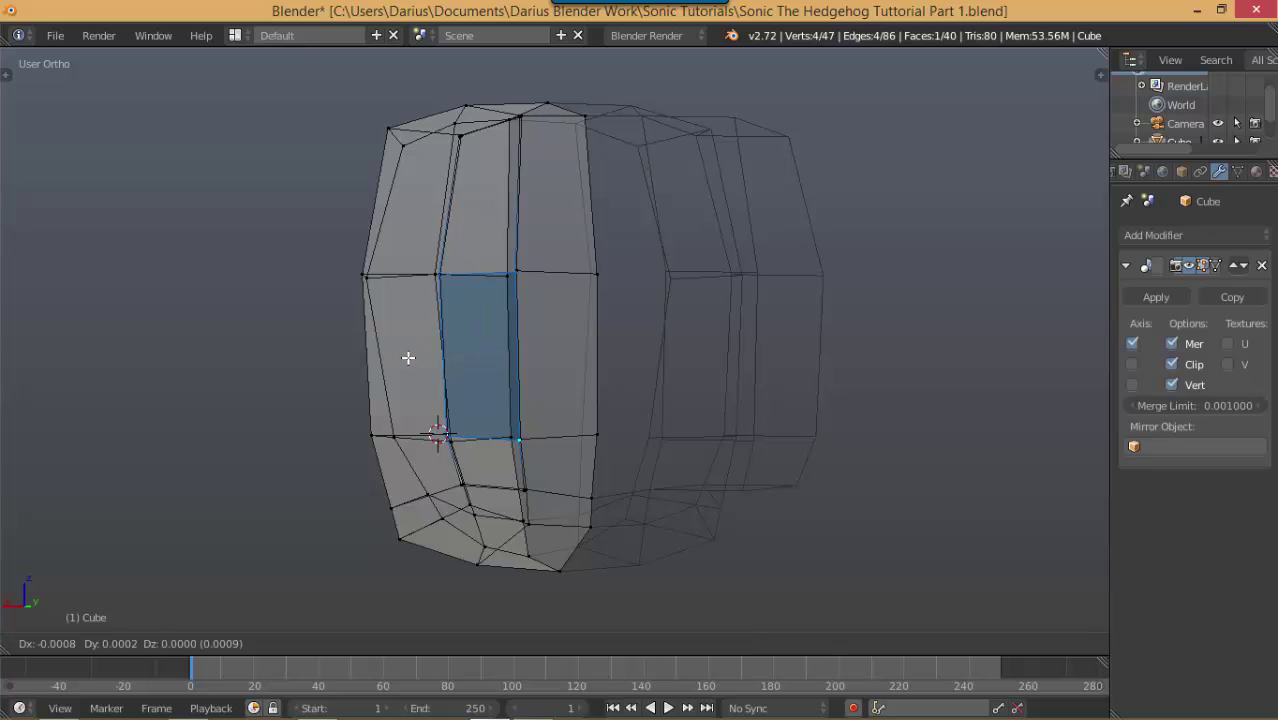
left_click(419, 358)
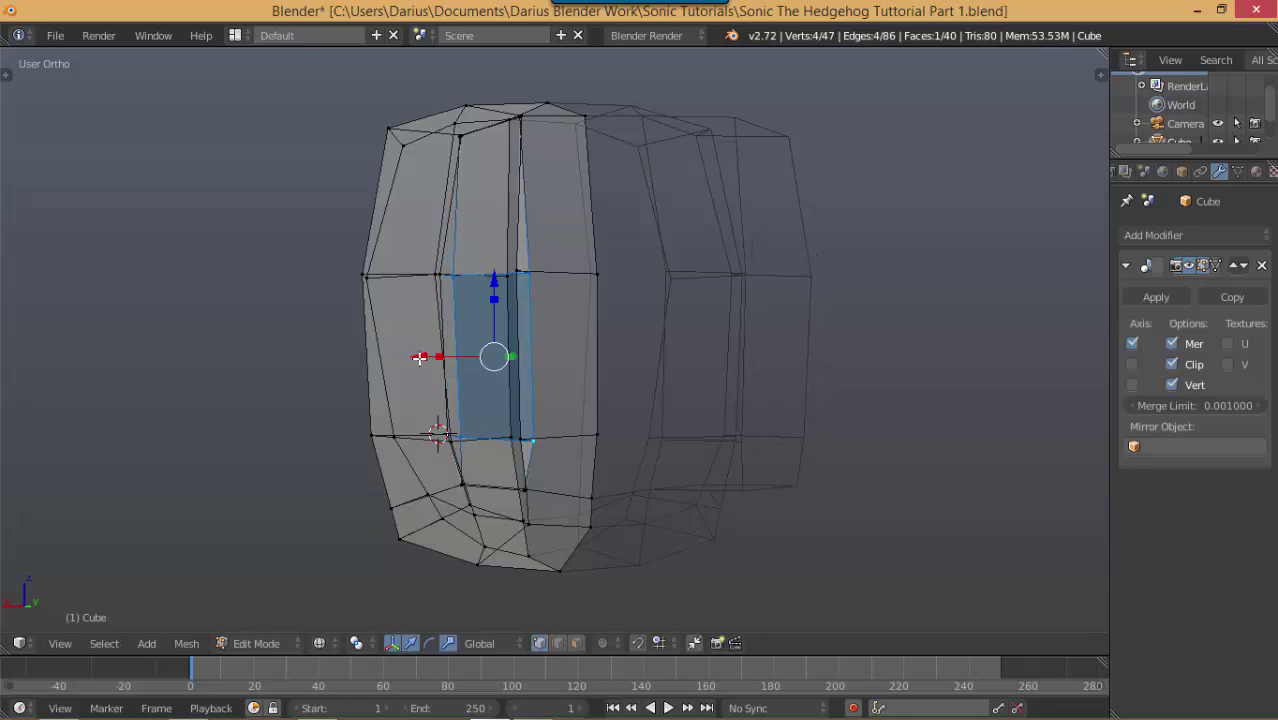
Check the spine's width from the front and nudge the selected middle face slightly outward
scroll(553, 352, "down", 4)
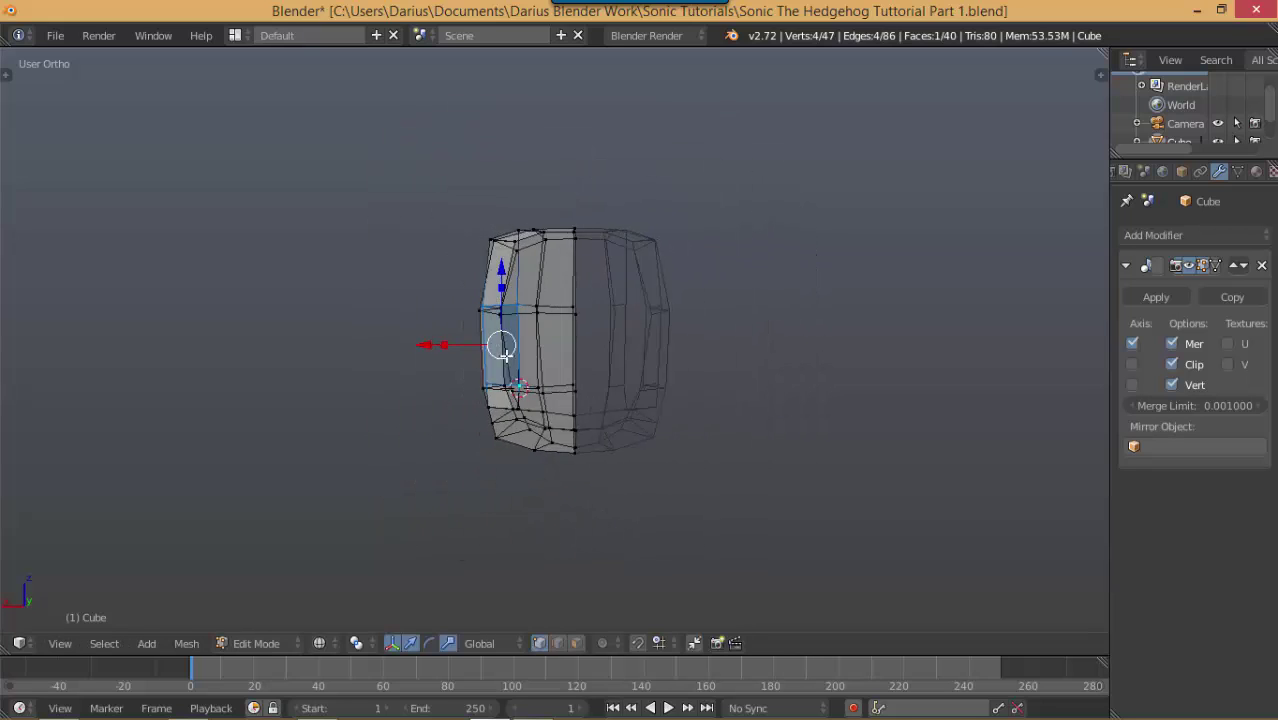
middle_click_drag(505, 353, 527, 359)
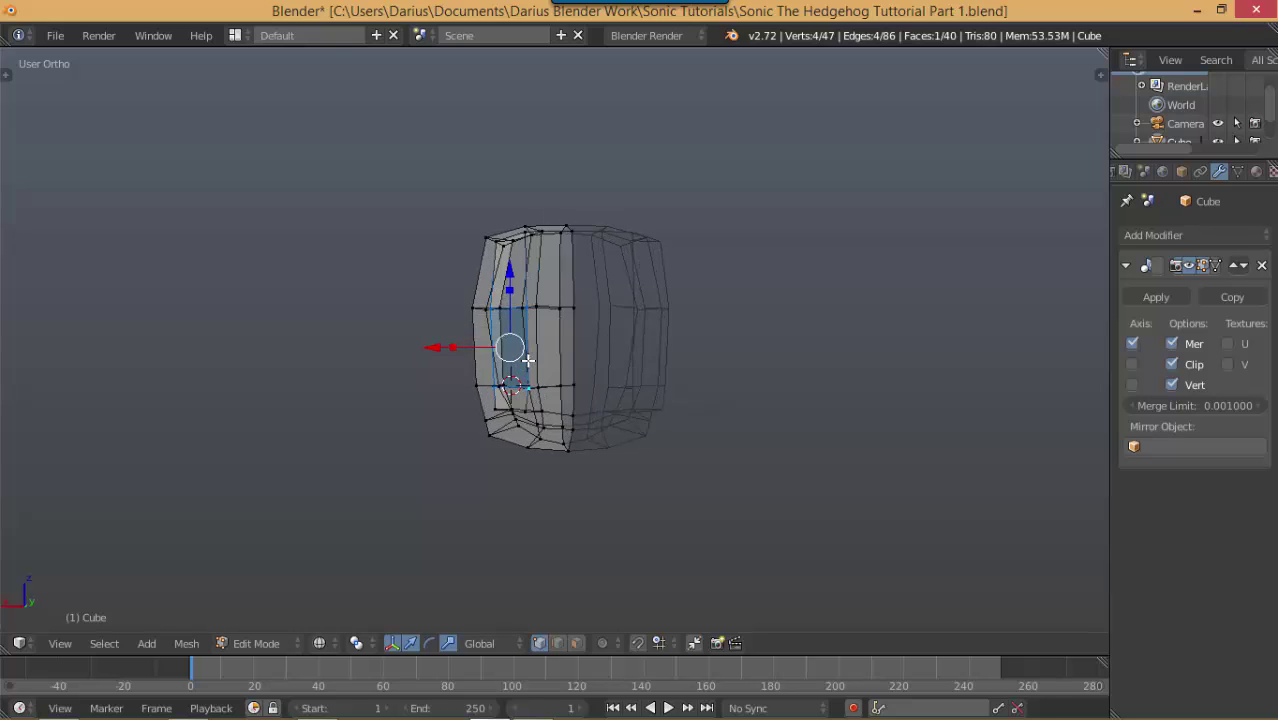
scroll(527, 359, "up", 3)
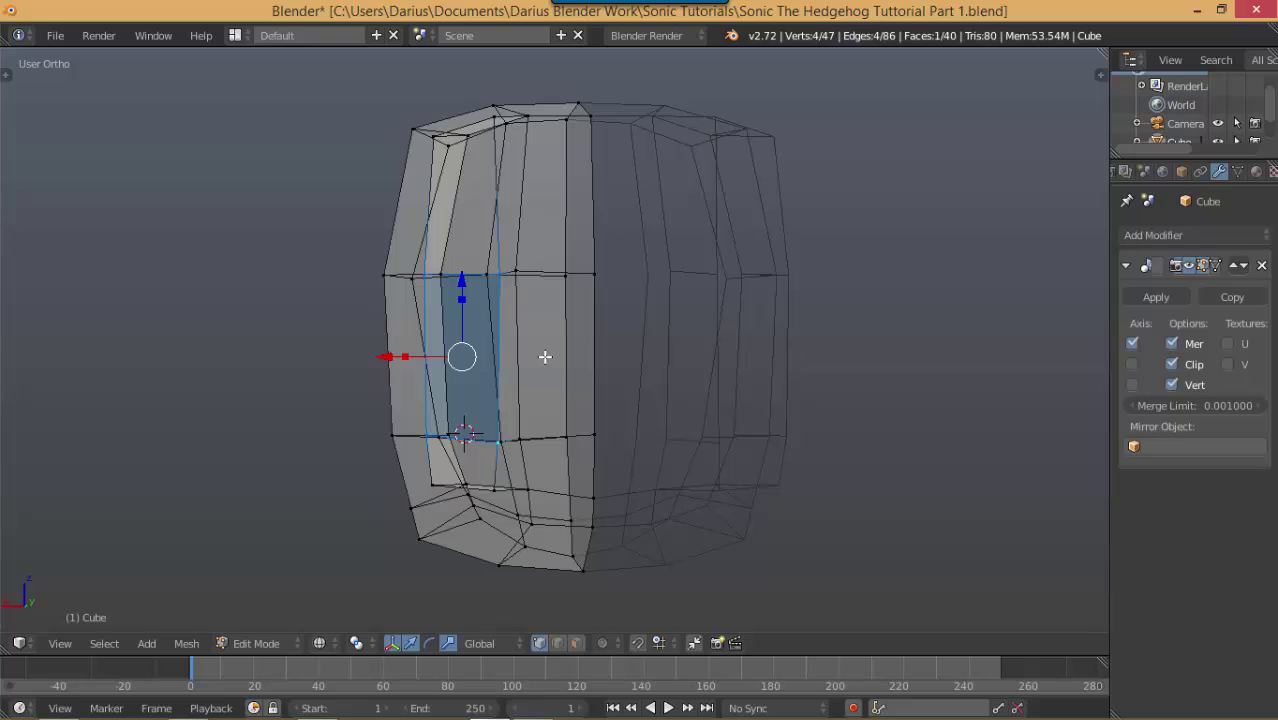
key("g")
left_click(543, 357)
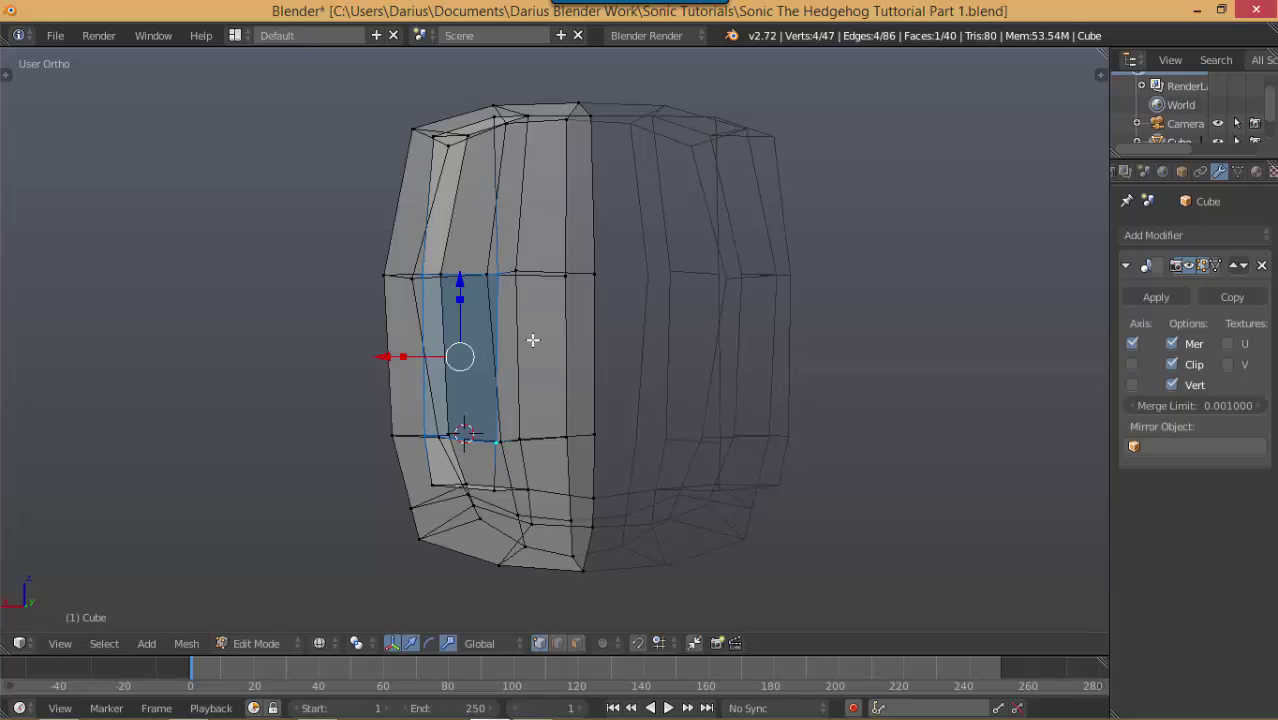
In the side view, select the spine extrusion's whole end strip, rotate it clockwise and move it about 0.06, mostly downwards, following the reference
scroll(531, 340, "down", 2)
middle_click_drag(531, 340, 637, 376)
key("KP_3")
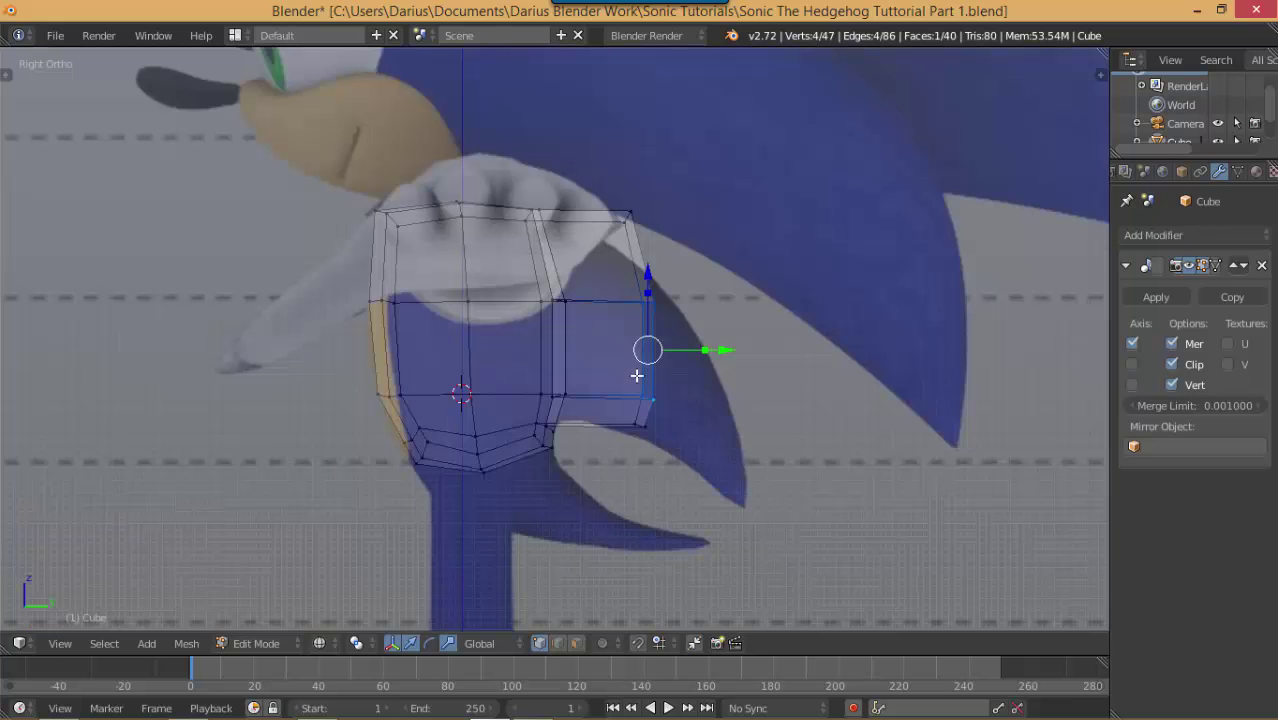
scroll(673, 341, "up", 4)
middle_click_drag(673, 341, 639, 312, "shift")
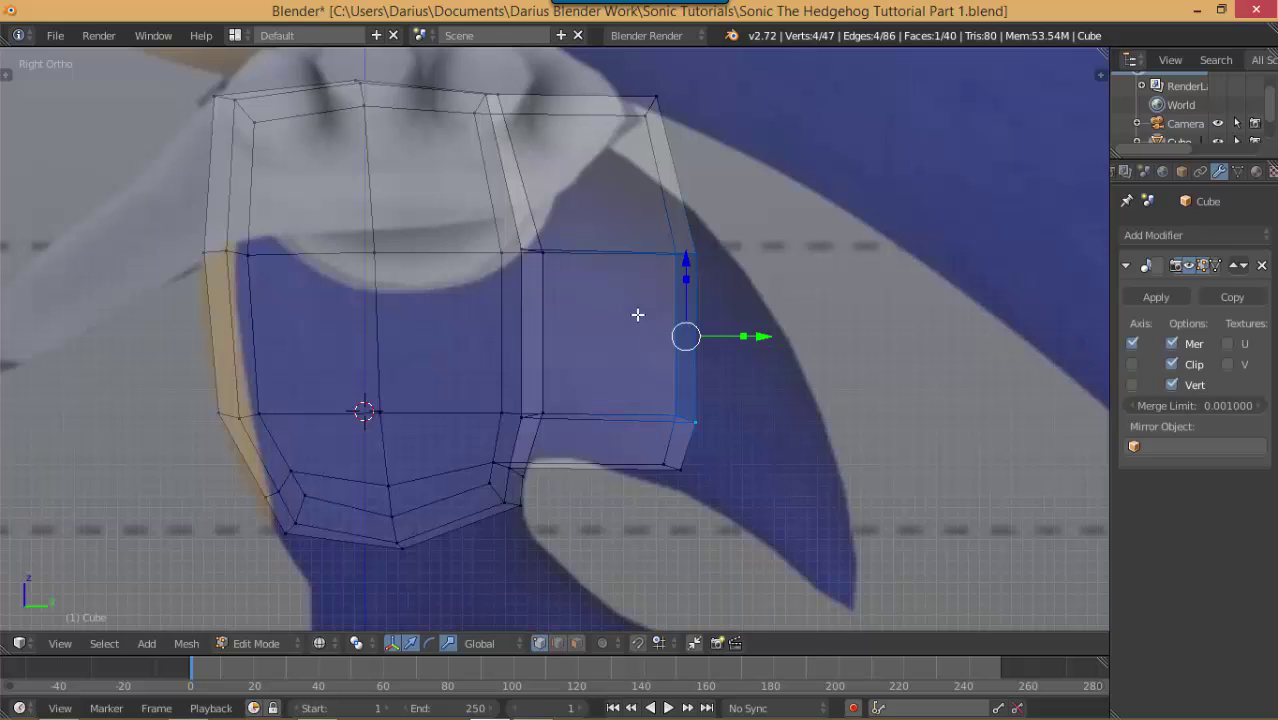
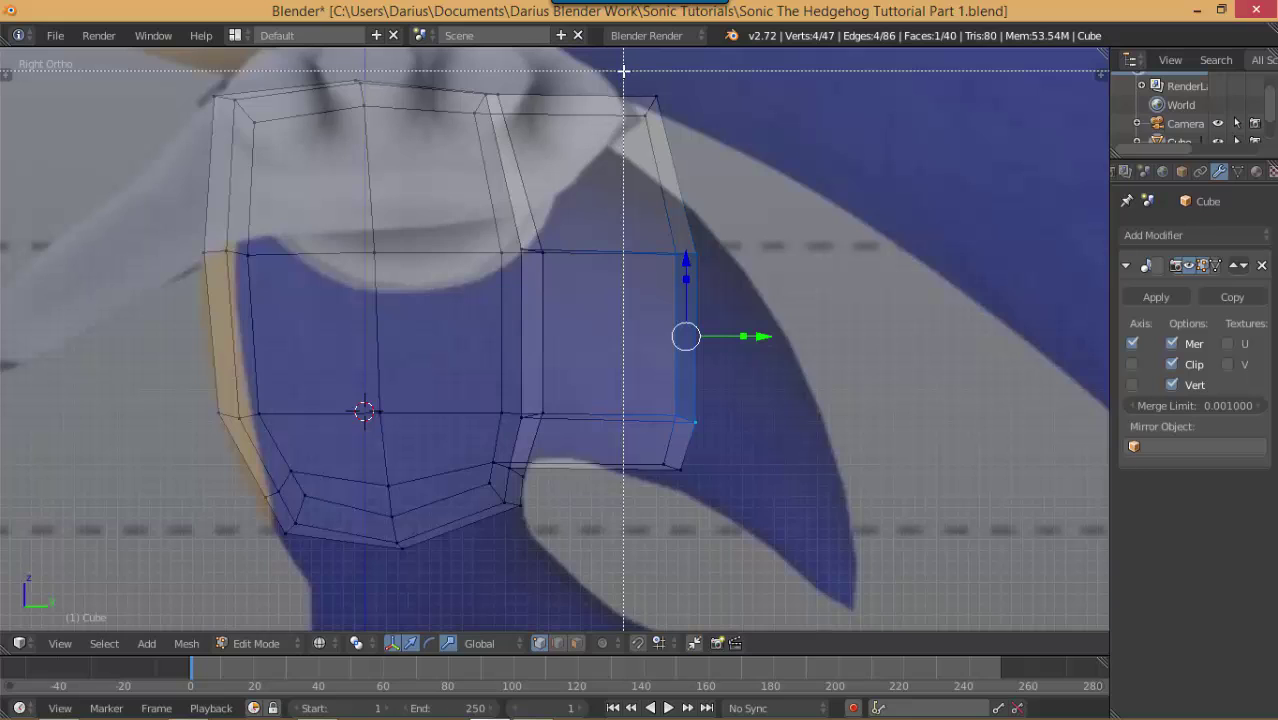
key("Escape")
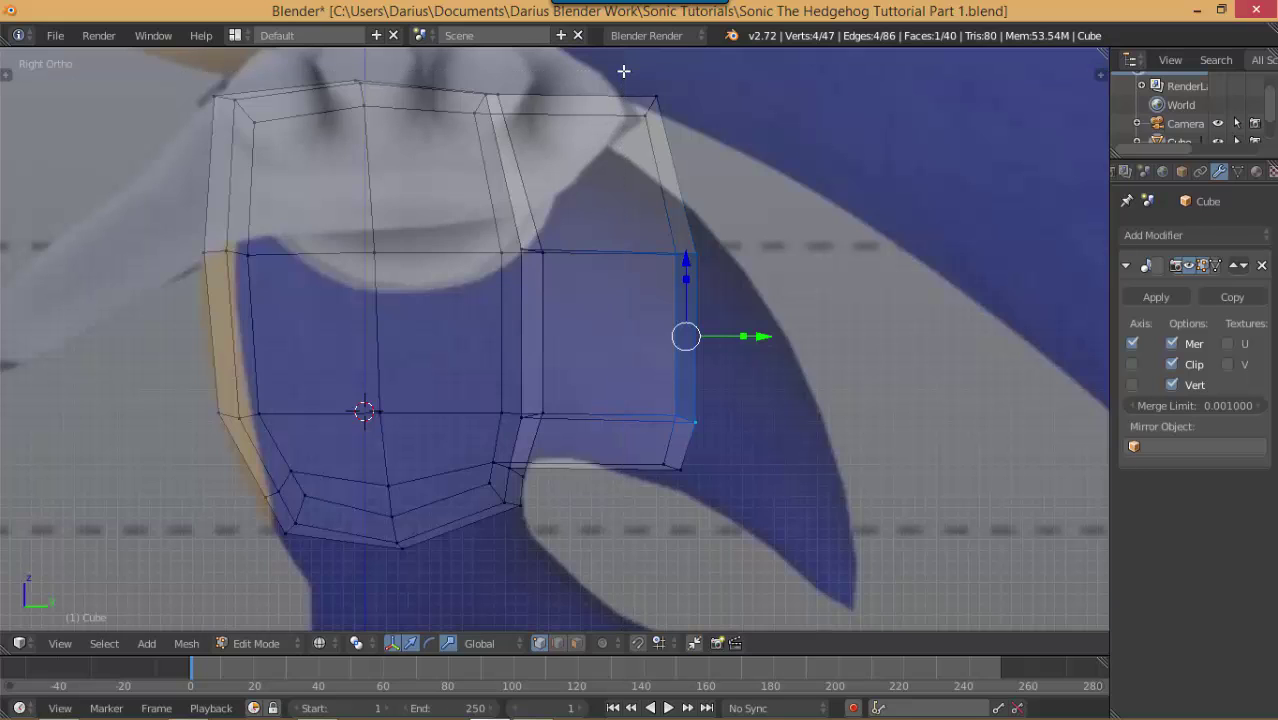
left_click_drag(623, 71, 776, 514)
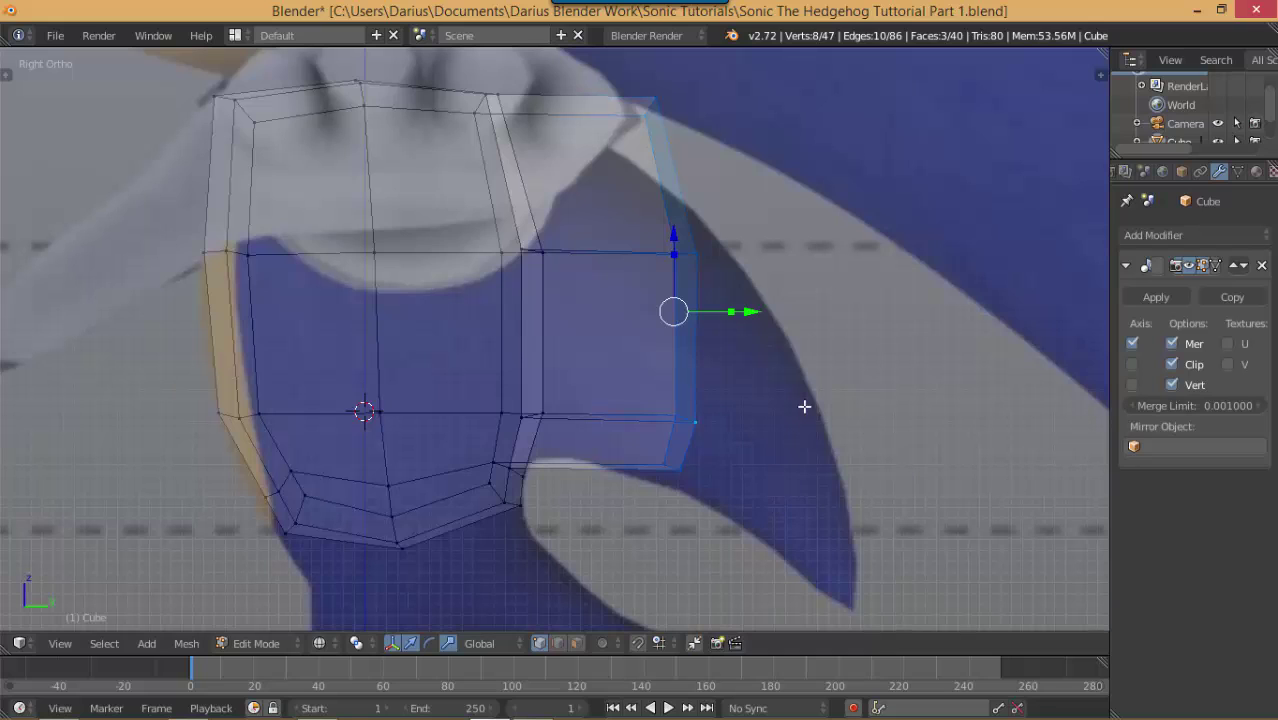
key("r")
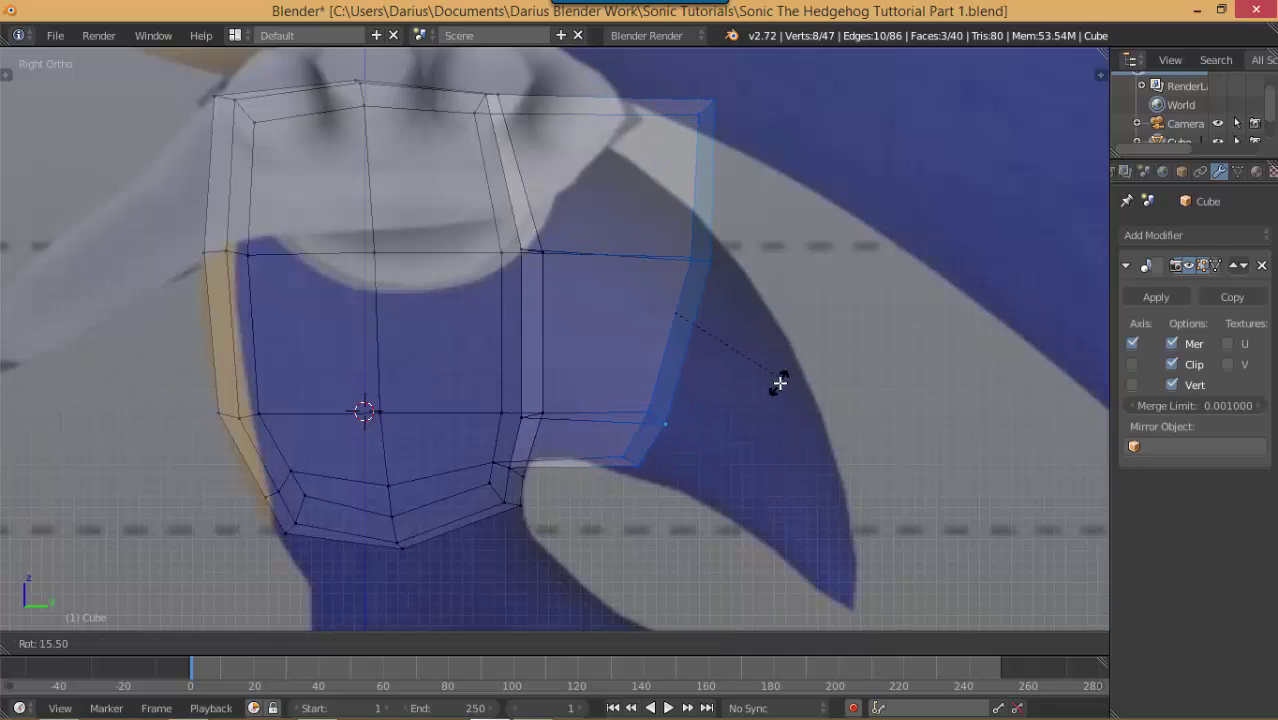
left_click(776, 391)
key("g")
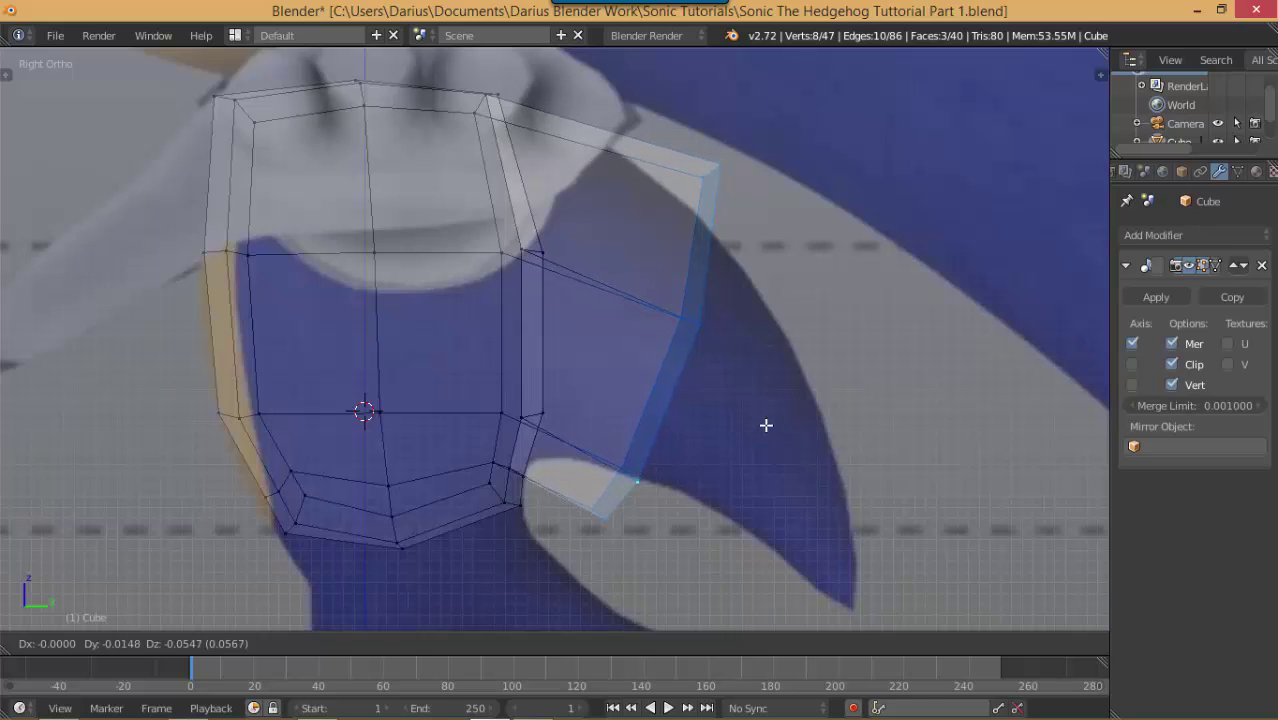
left_click(766, 425)
Select the two top vertices of the spine extrusion's end and lower them onto the spine's upper outline in the reference
key("a")
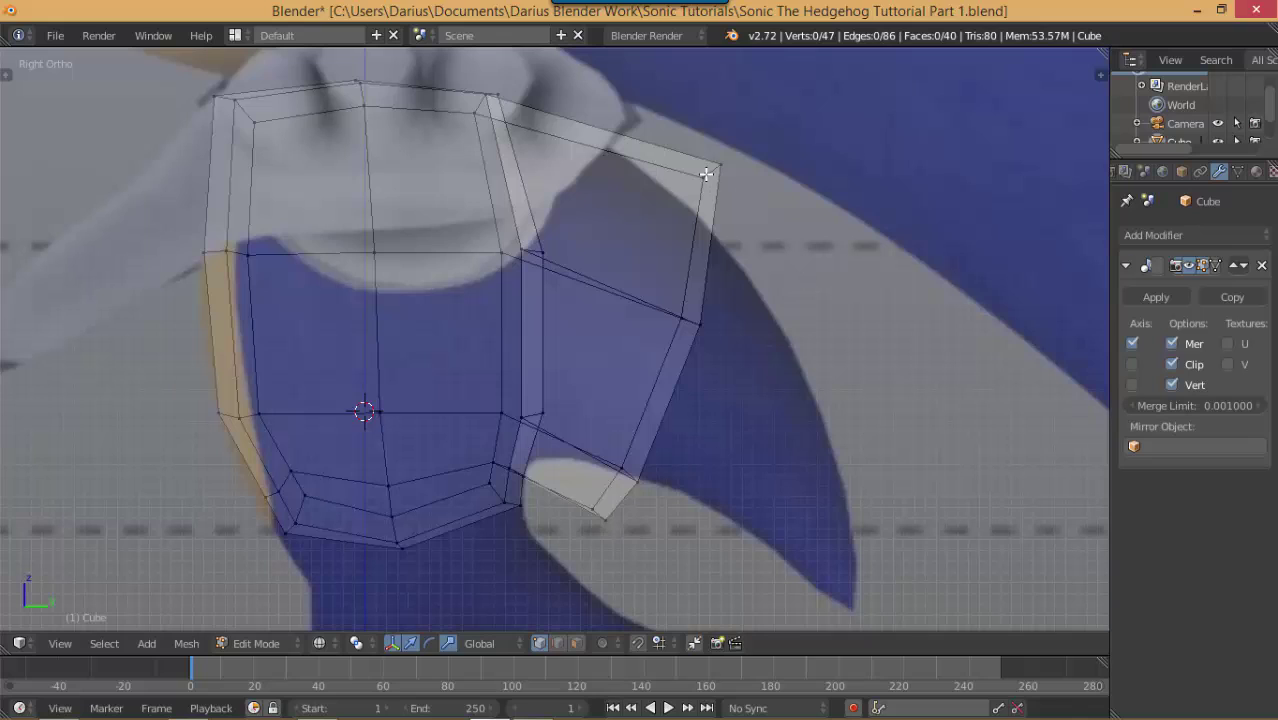
key("b")
left_click(675, 123)
left_click_drag(675, 123, 762, 230)
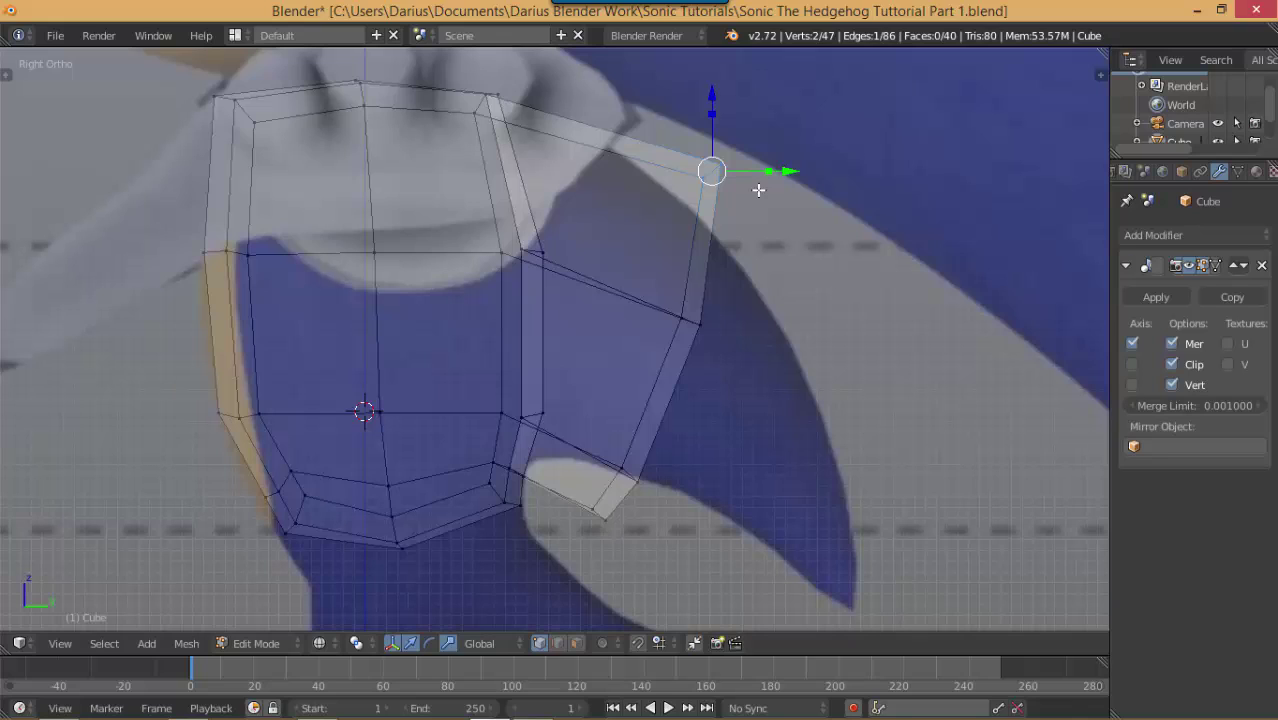
key("g")
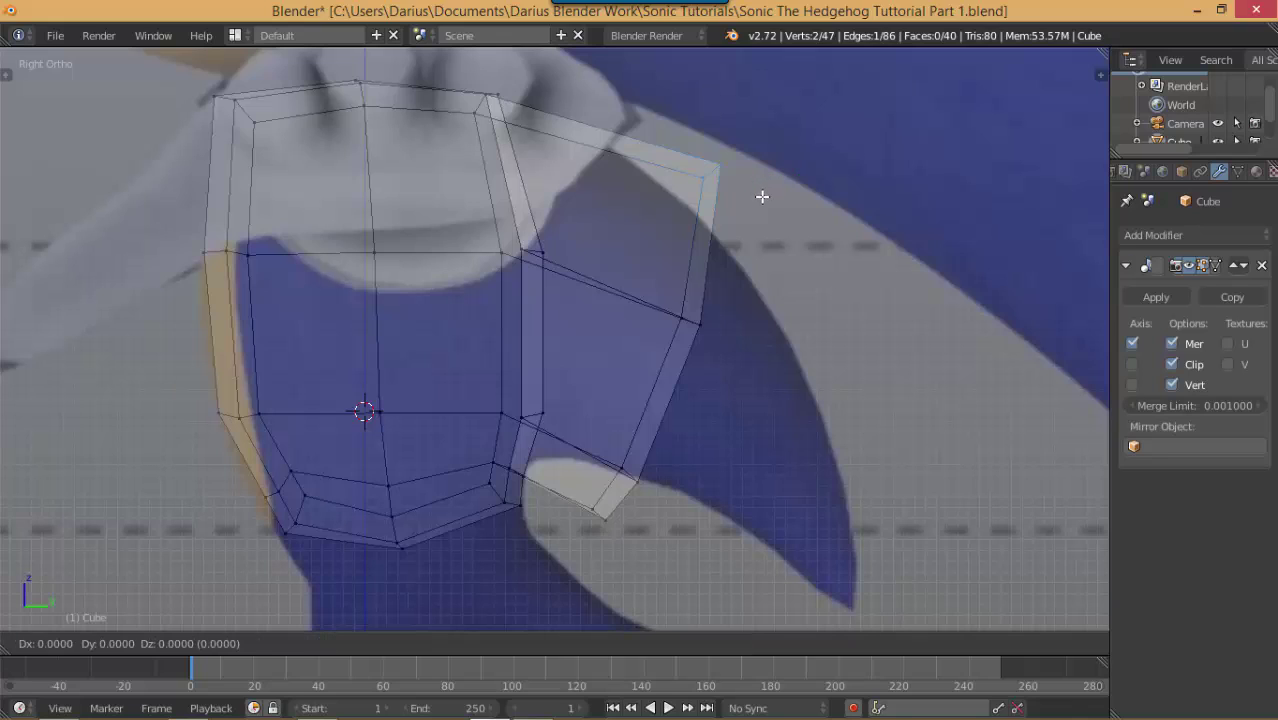
left_click(746, 255)
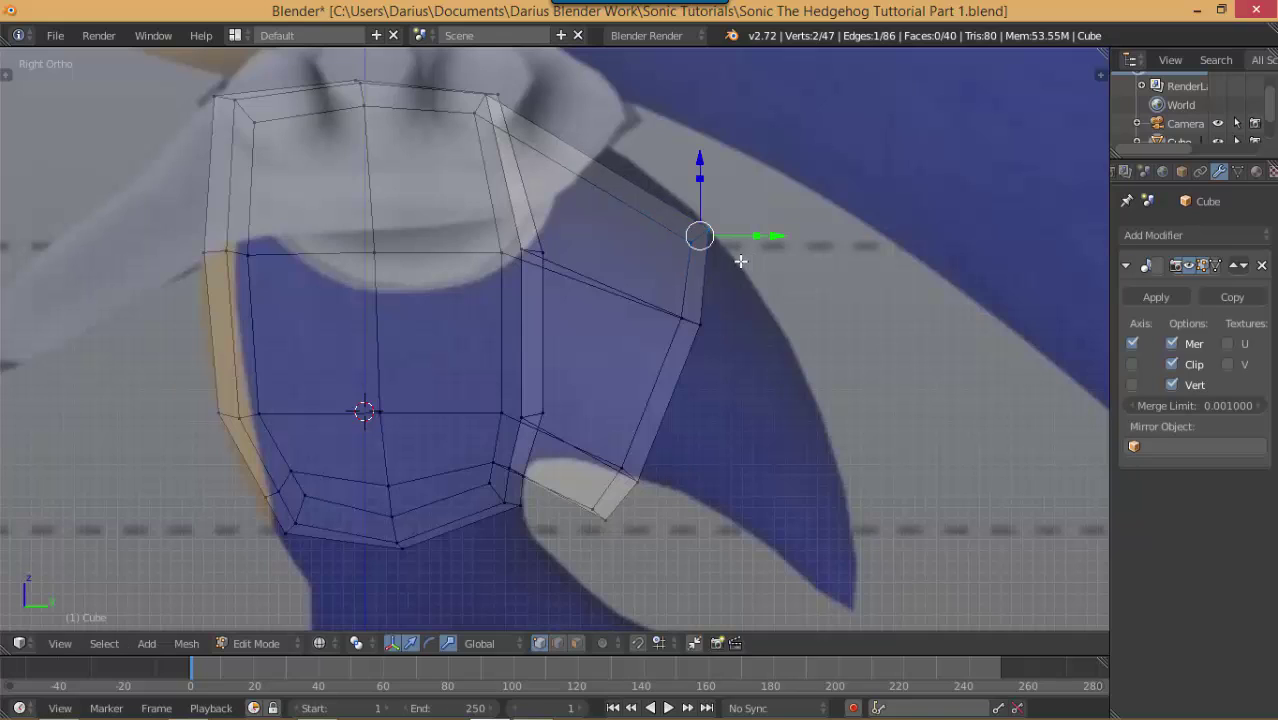
Select the four lower vertices of the spine extrusion's end and move them about 0.05 up and backwards to the spine's lower outline
key("a")
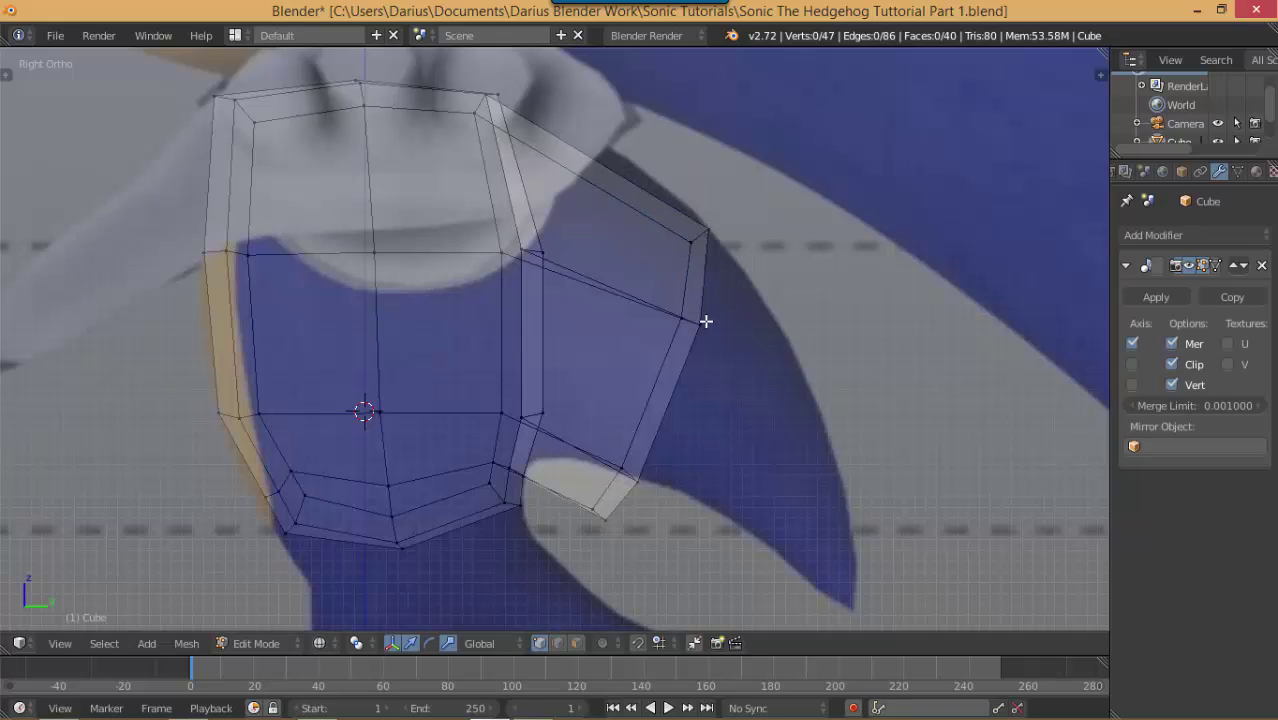
key("ctrl+r")
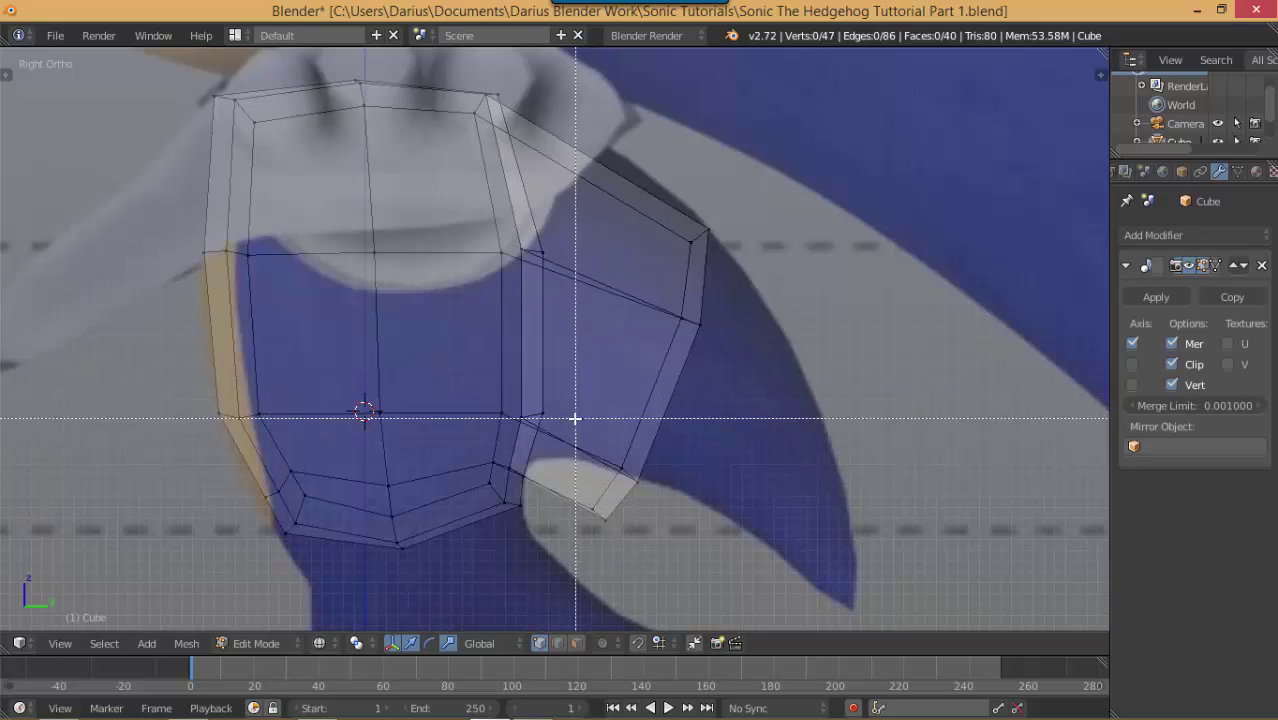
right_click(565, 427)
left_click_drag(565, 427, 674, 550)
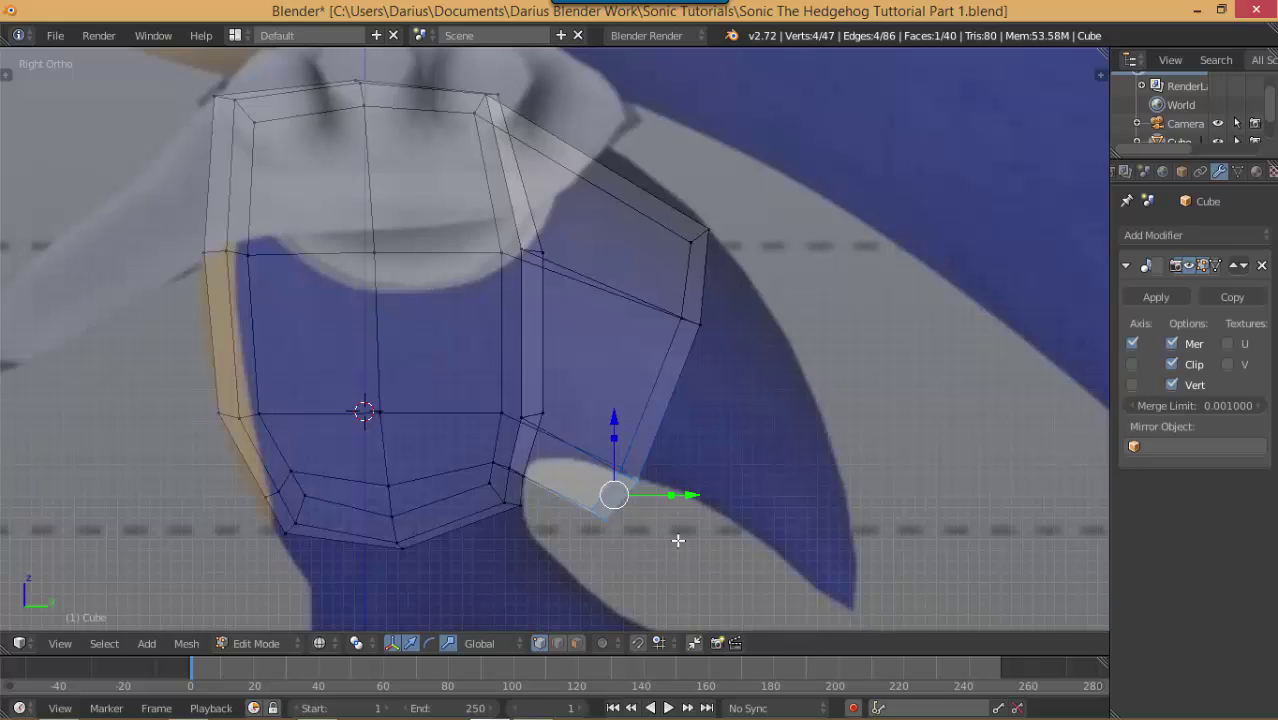
key("g")
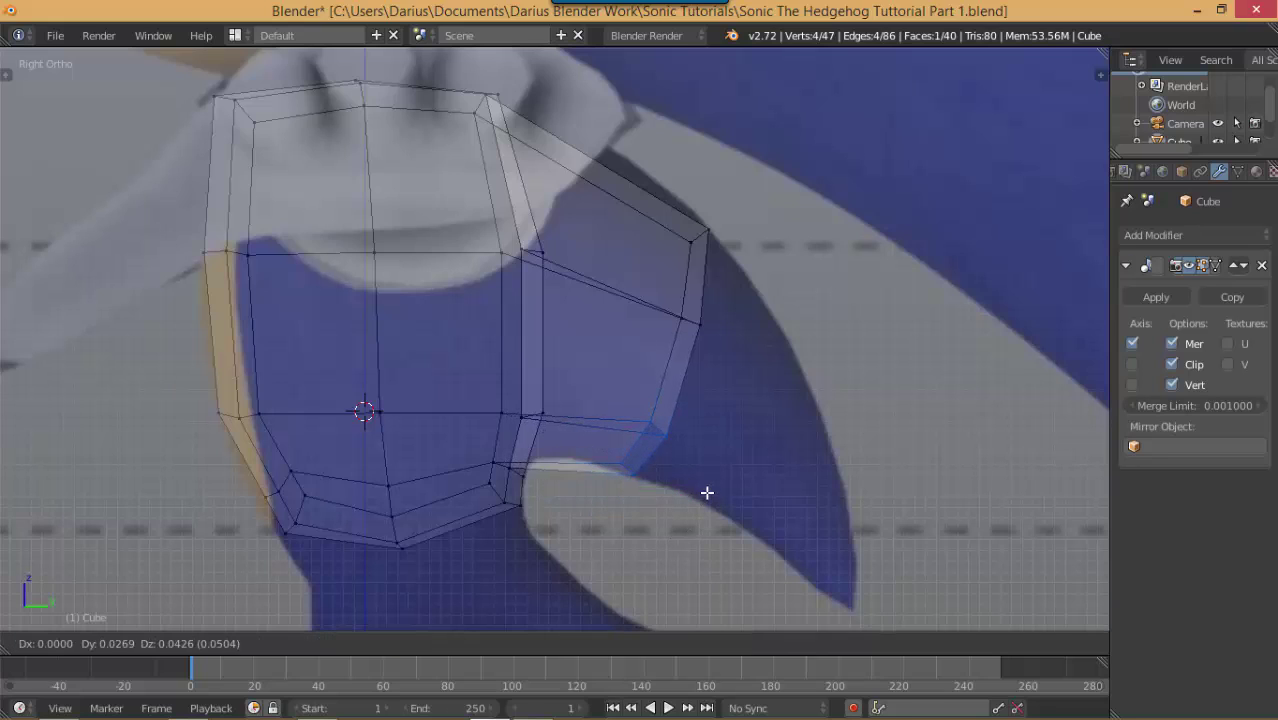
left_click(706, 492)
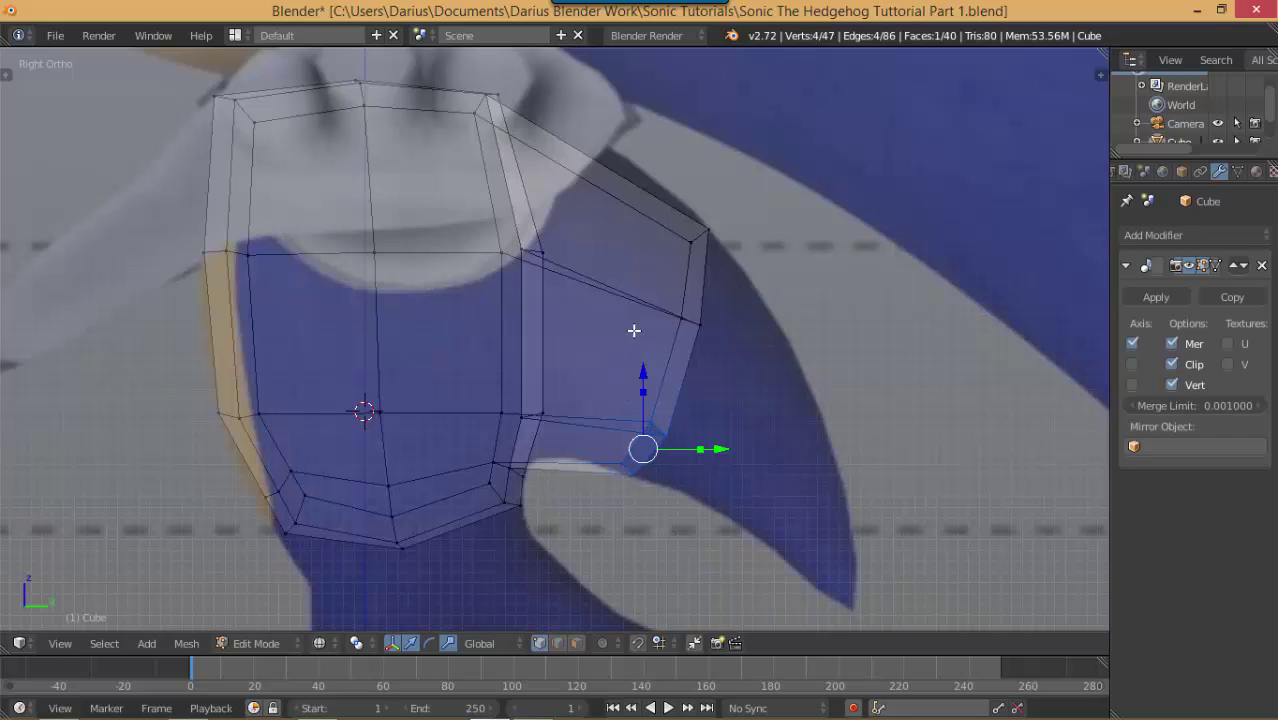
Add one vertical loop cut through the middle of the spine extrusion without sliding it
key("a")
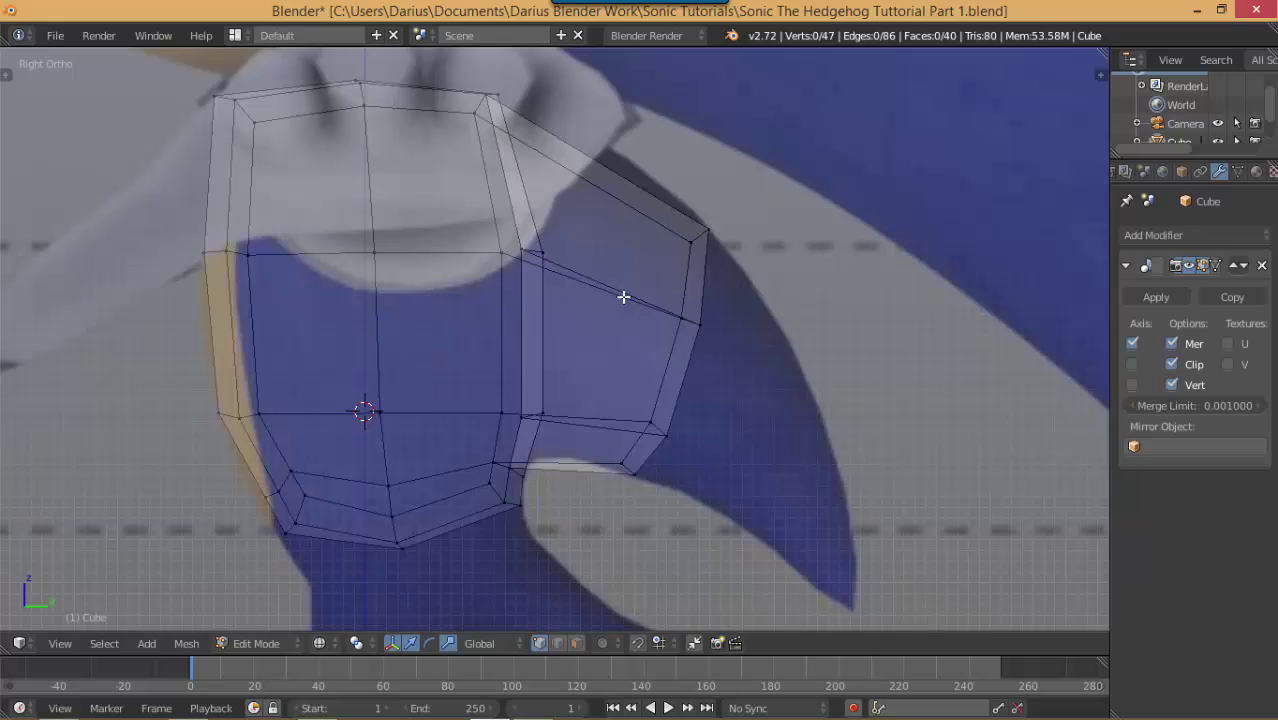
key("ctrl+r")
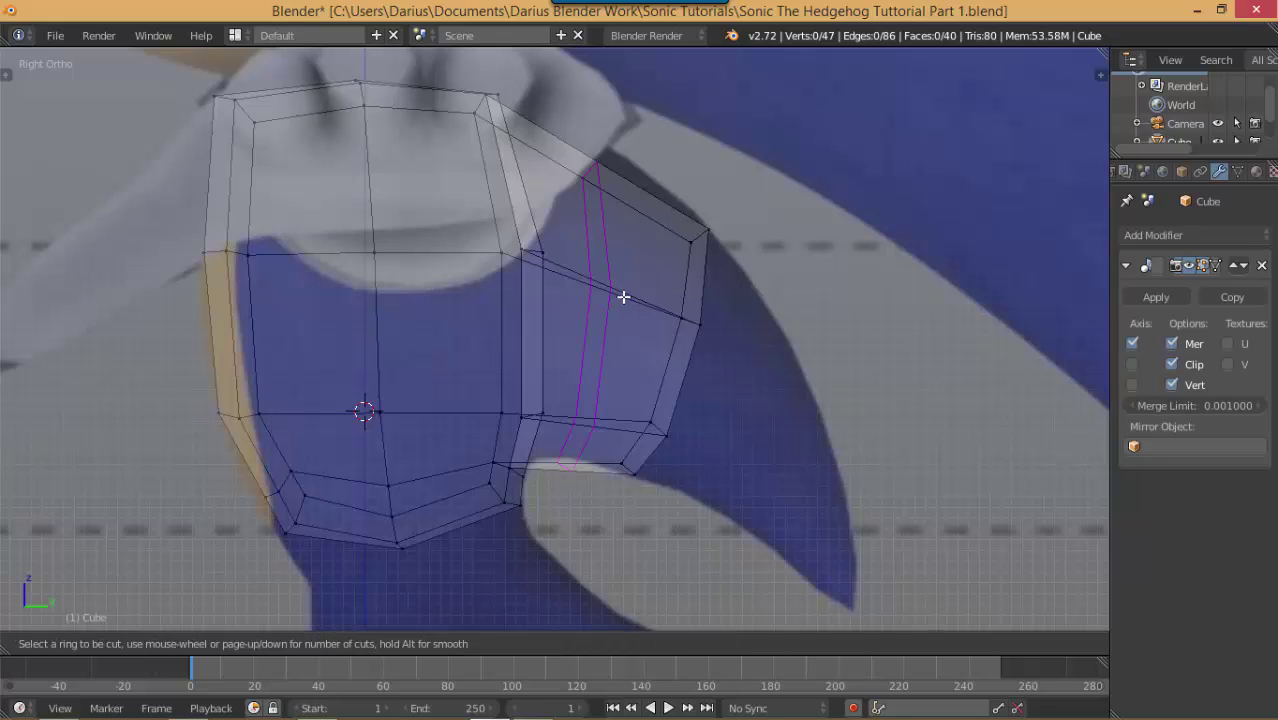
left_click(623, 297)
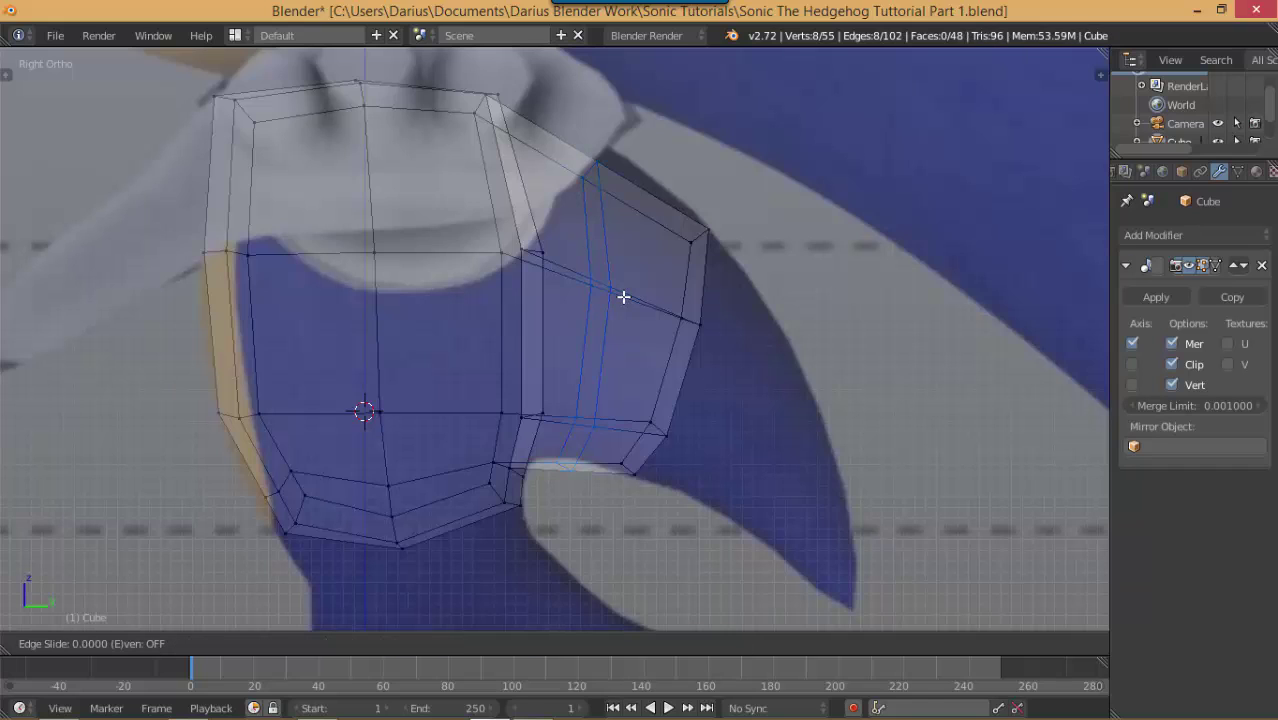
right_click(623, 297)
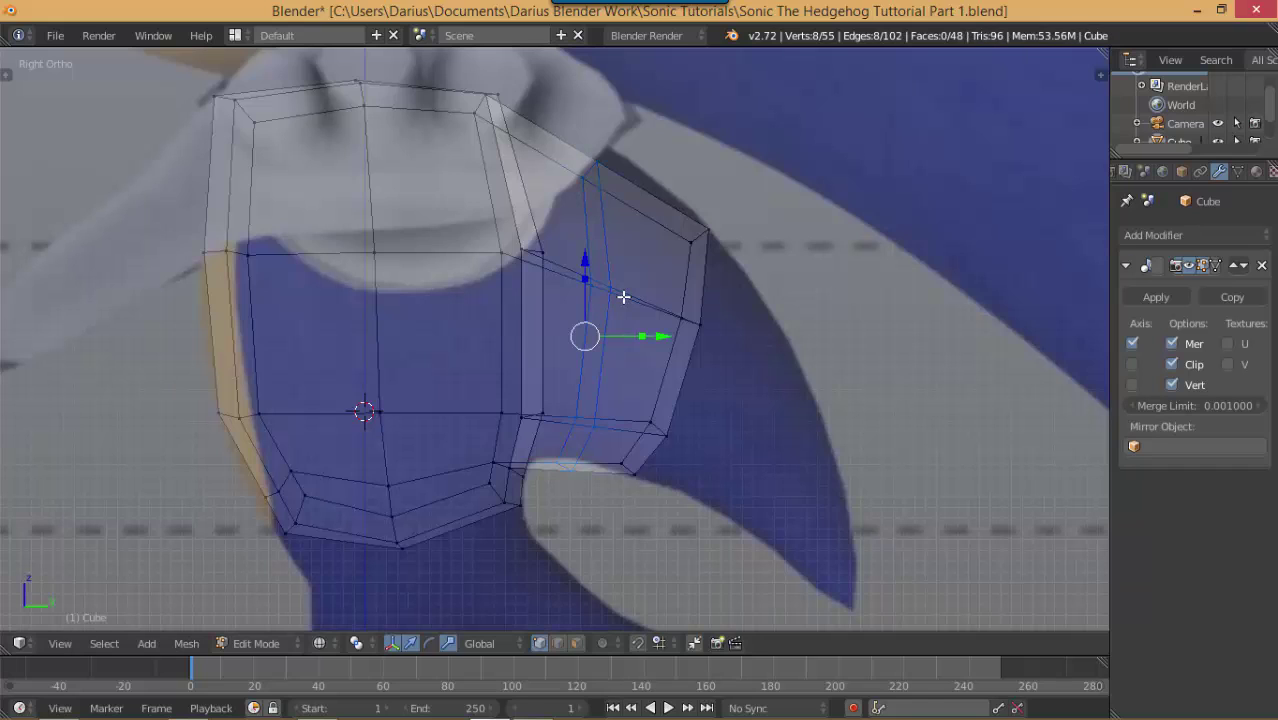
Select the four lower vertices of the new spine loop and raise them about 0.013 to match the spine's lower curve
key("a")
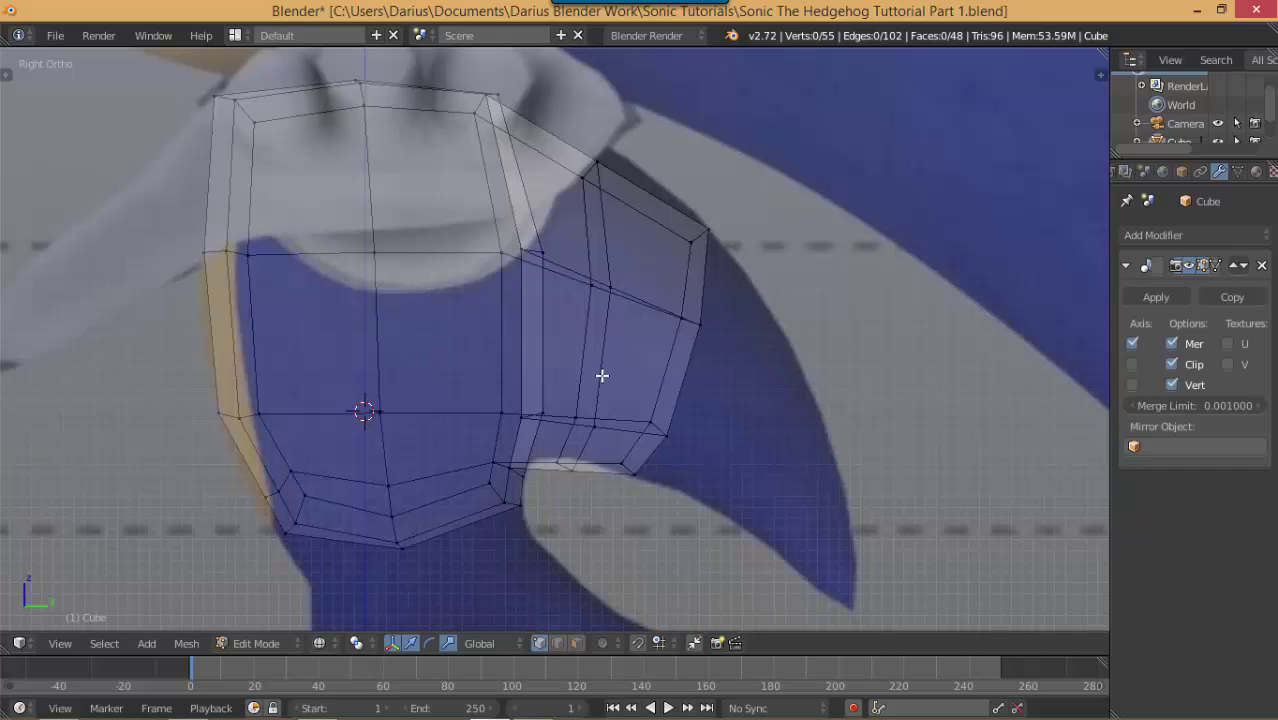
key("b")
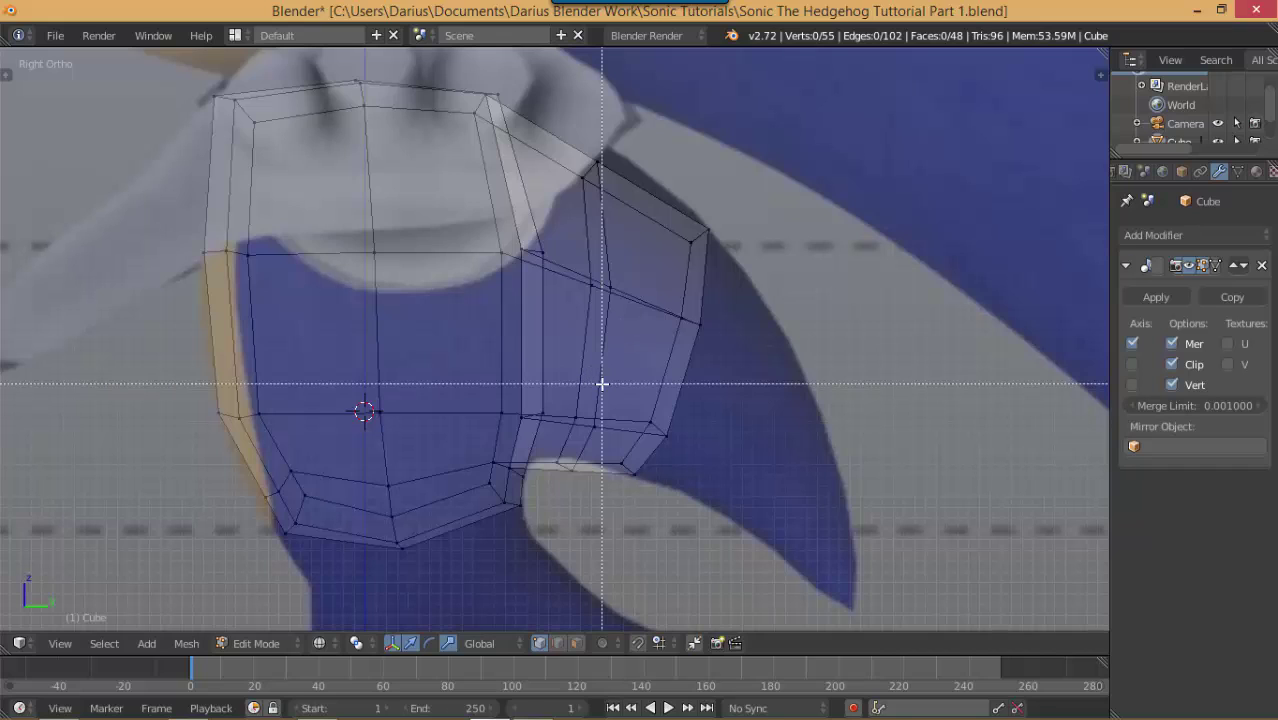
left_click_drag(602, 383, 552, 488)
key("g")
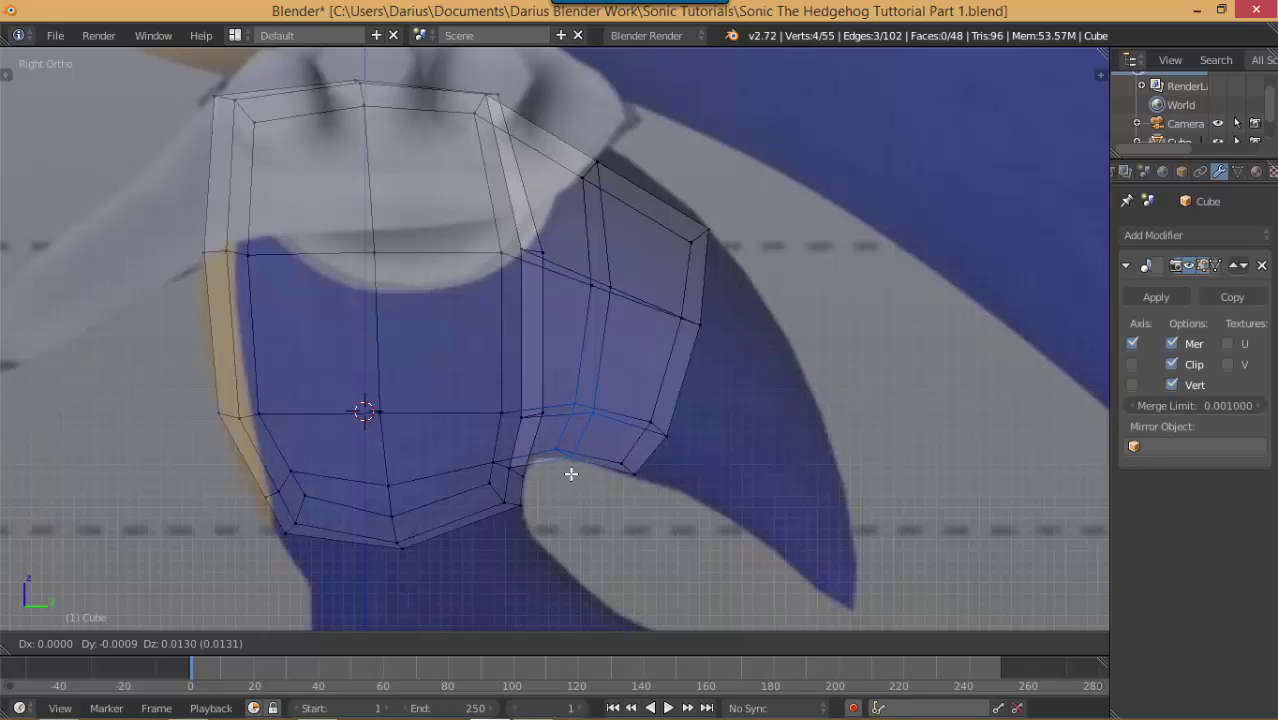
left_click(571, 474)
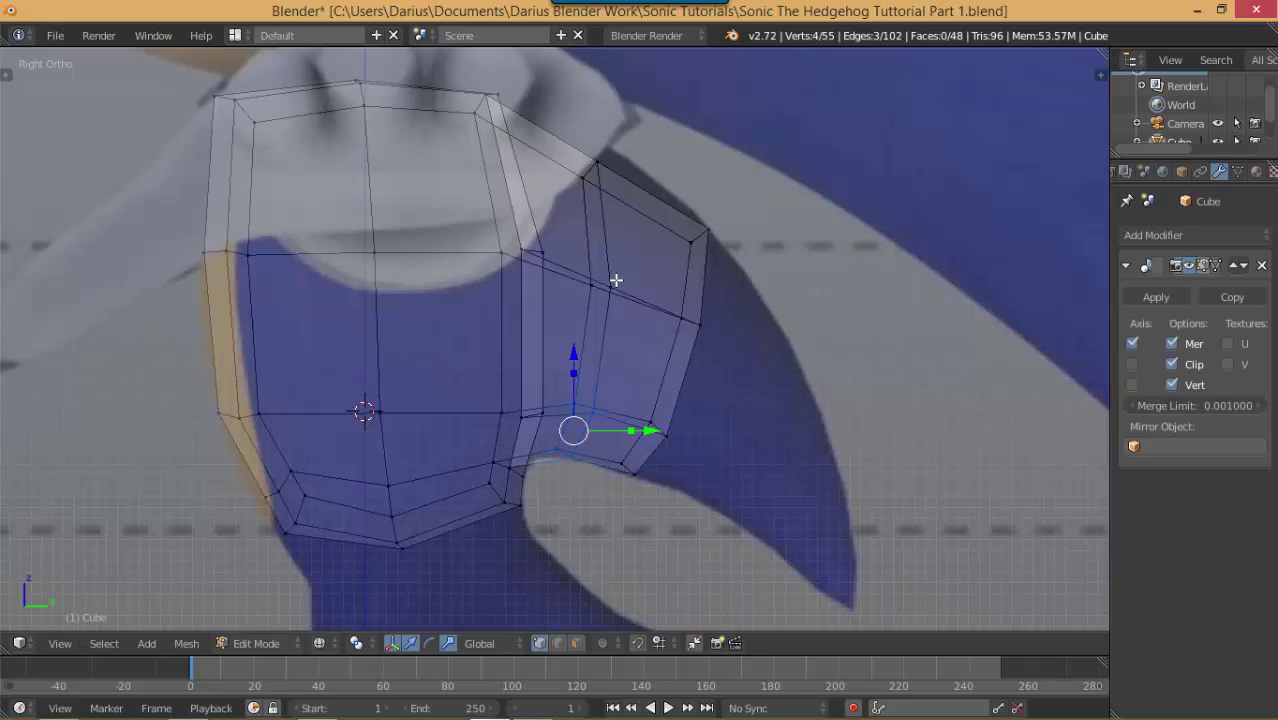
Select the two top vertices of the spine's middle loop and raise them about 0.02 onto the spine's upper outline in the reference
key("a")
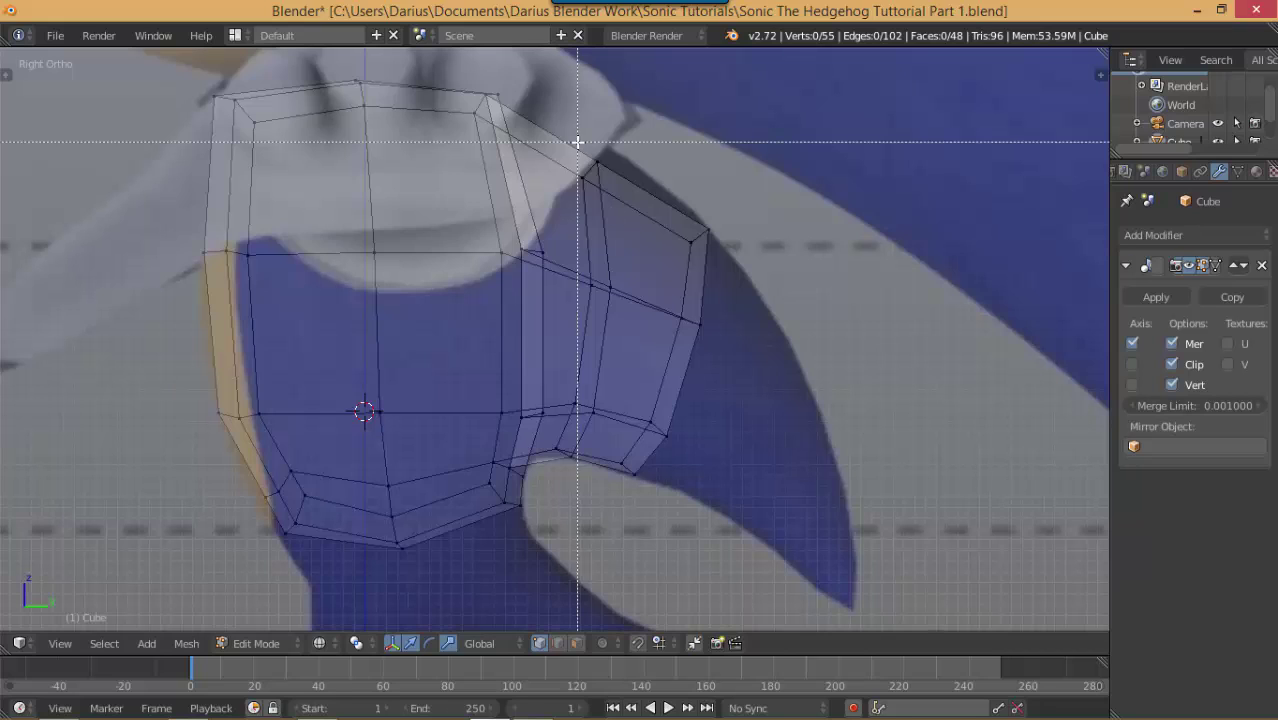
right_click(612, 196)
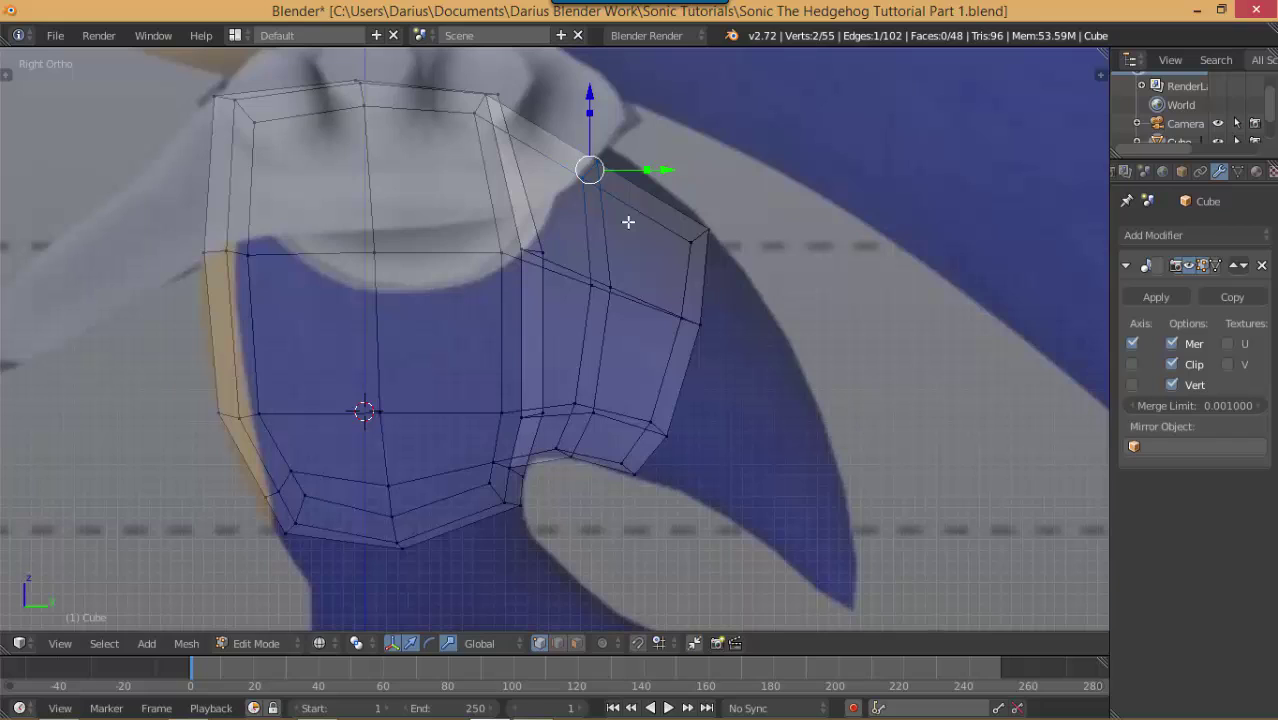
key("g")
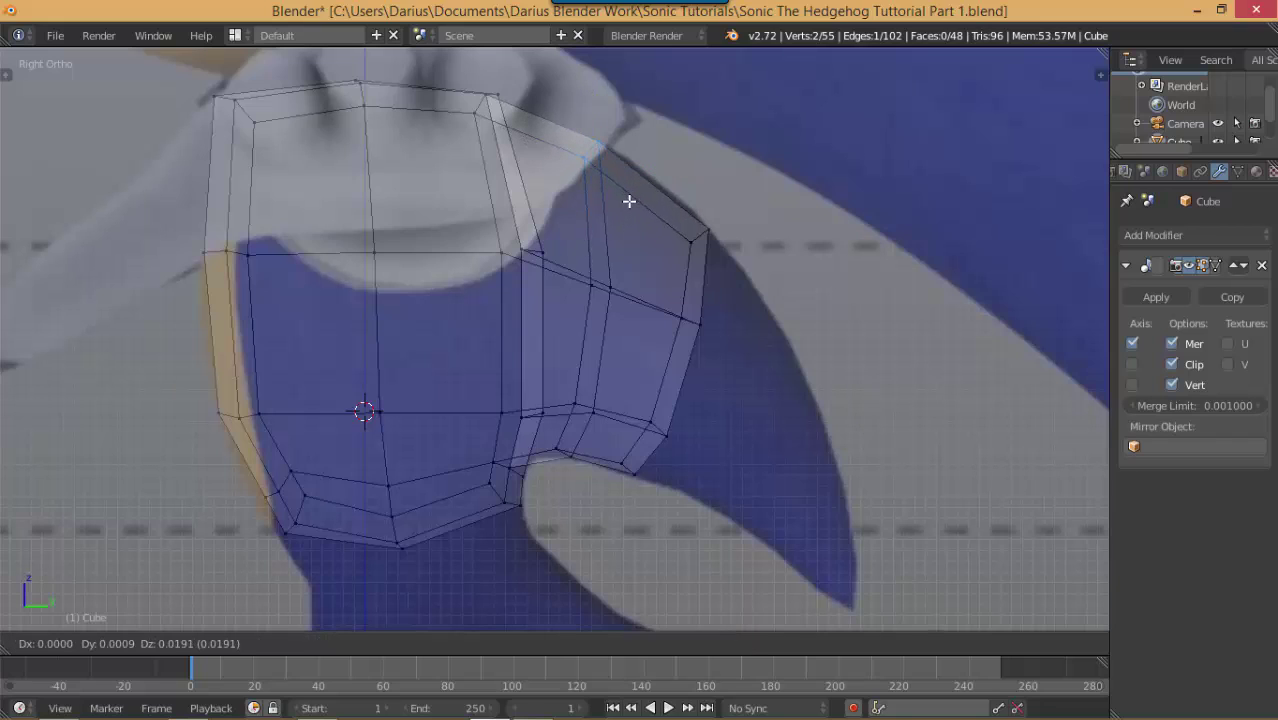
left_click(631, 200)
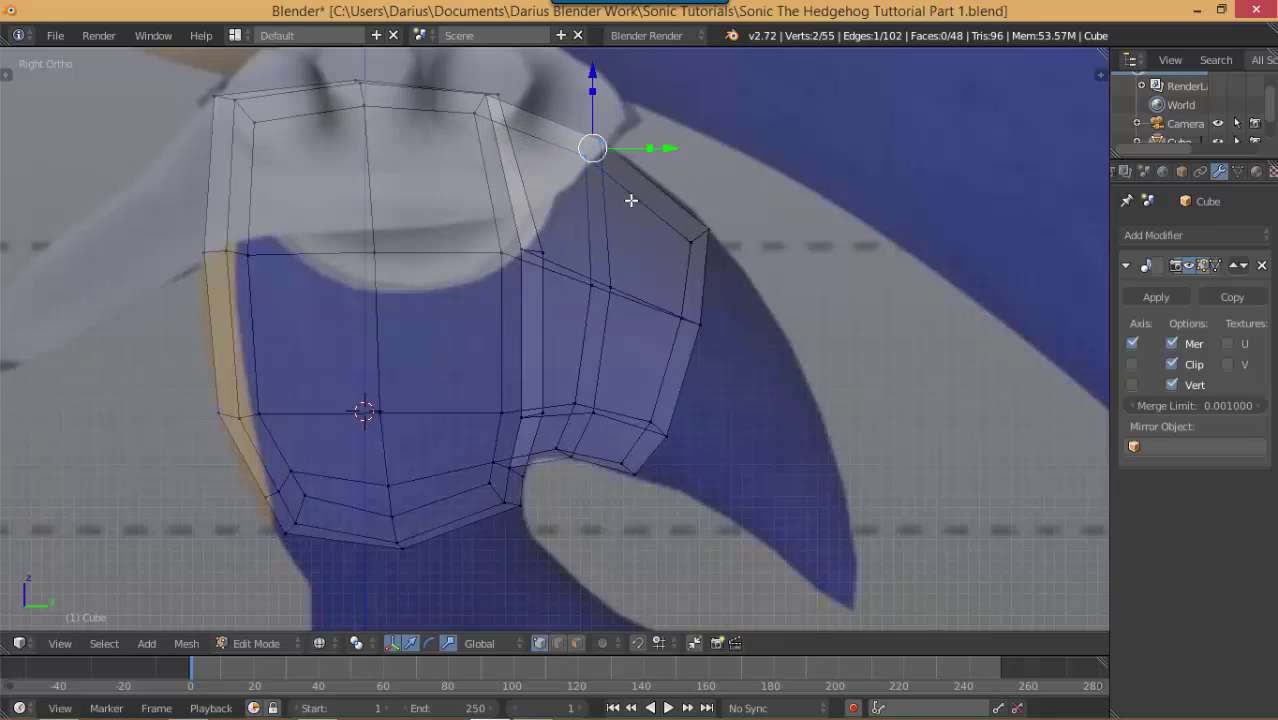
Select all eight vertices of the spine's end faces in the right view and extrude them outward past the spine's reference outline
scroll(685, 384, "down", 5)
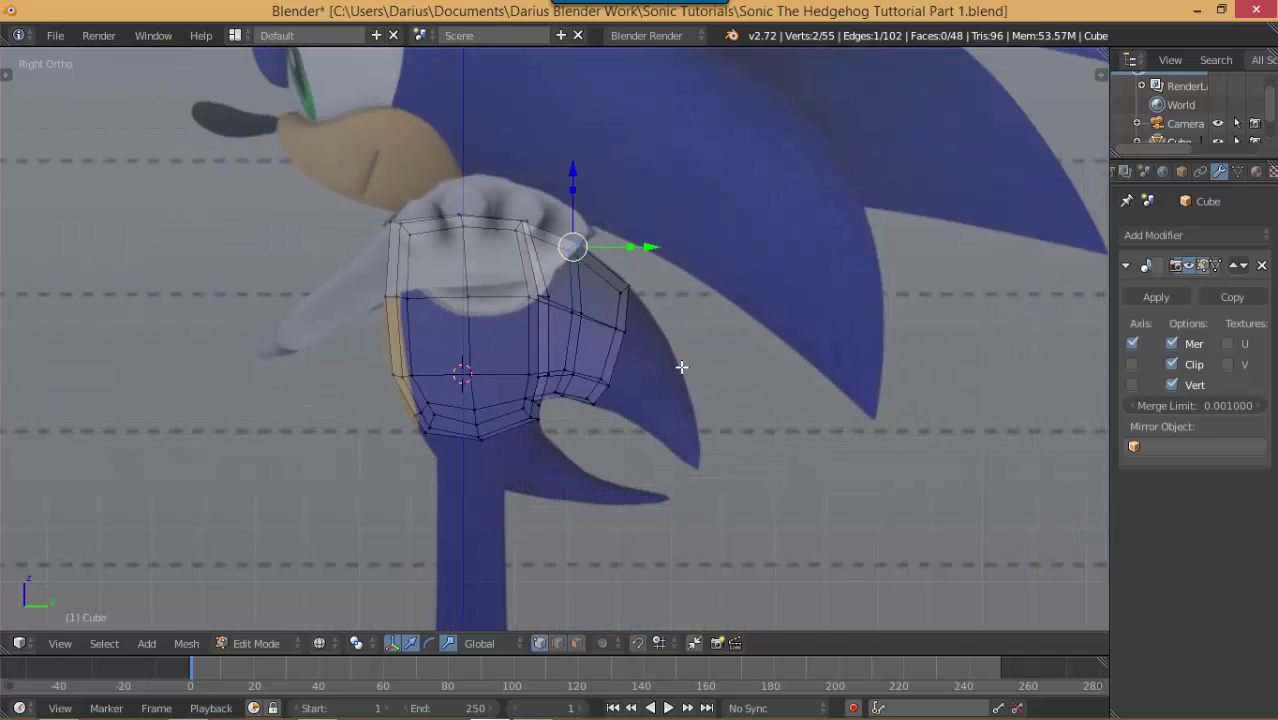
middle_click_drag(685, 384, 657, 392)
key("KP_3")
scroll(660, 387, "up", 2)
scroll(660, 387, "up", 2)
scroll(653, 371, "up", 2)
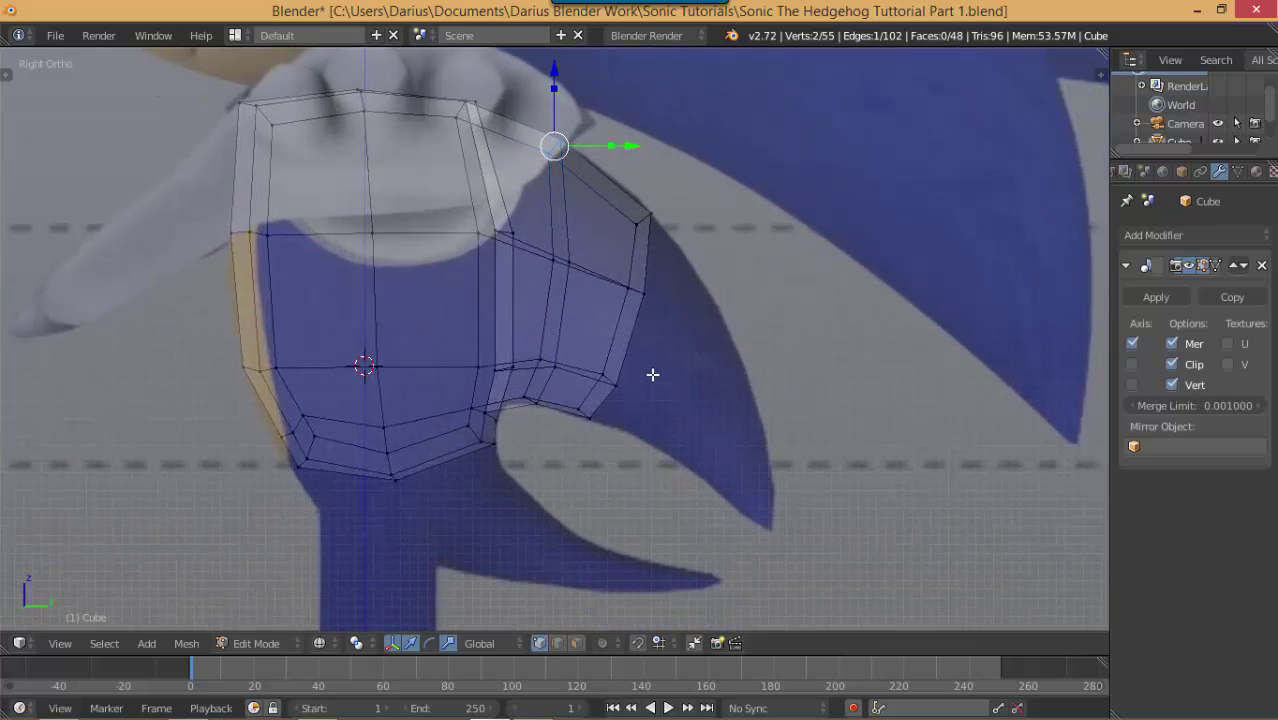
key("a")
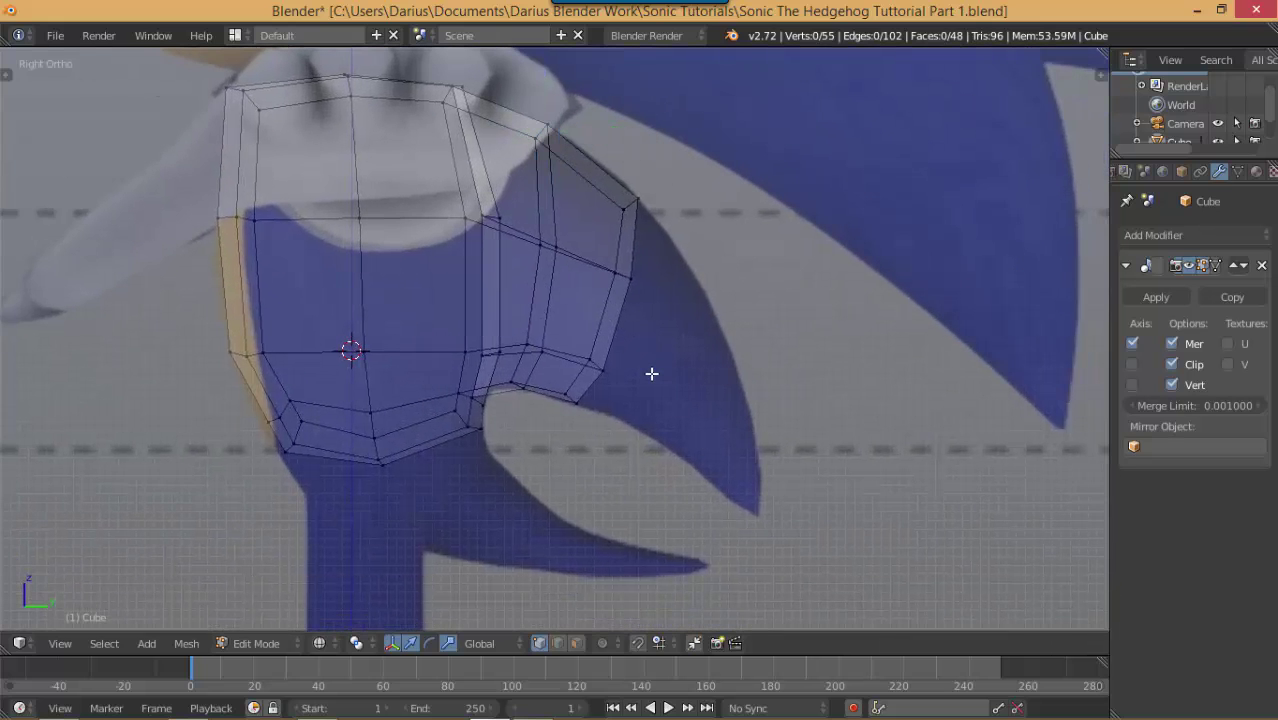
key("b")
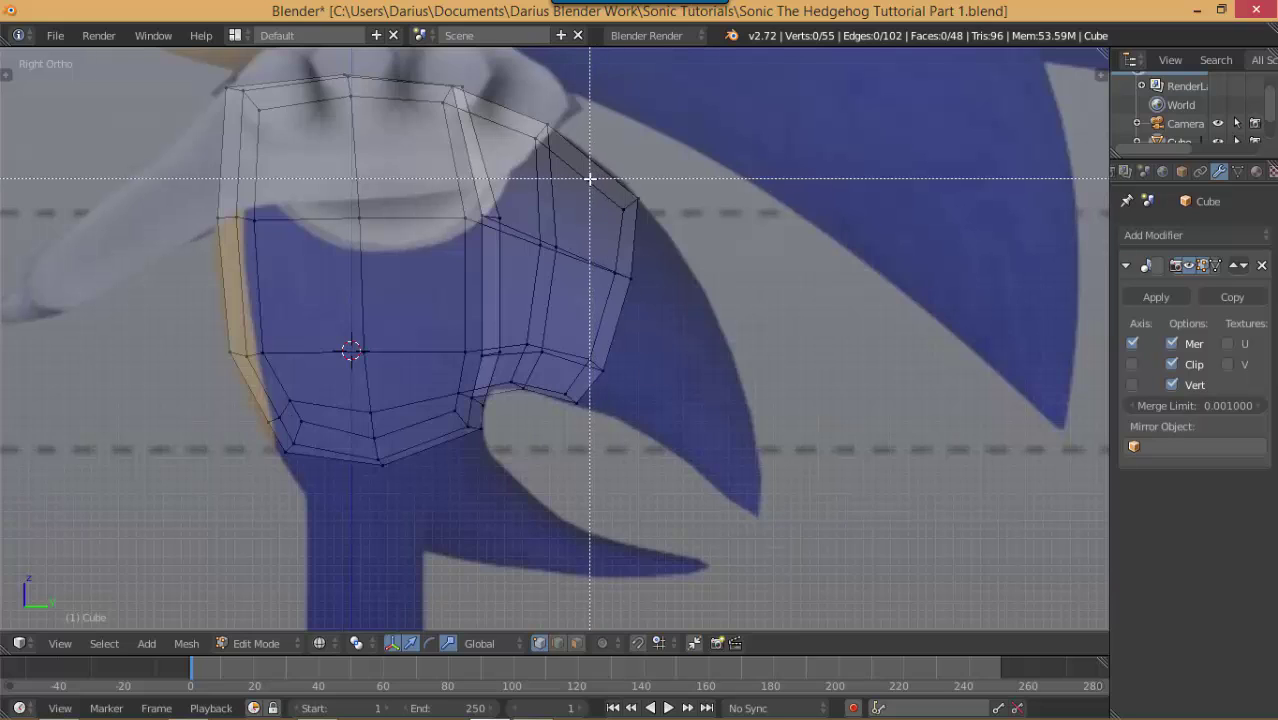
left_click_drag(594, 180, 722, 426)
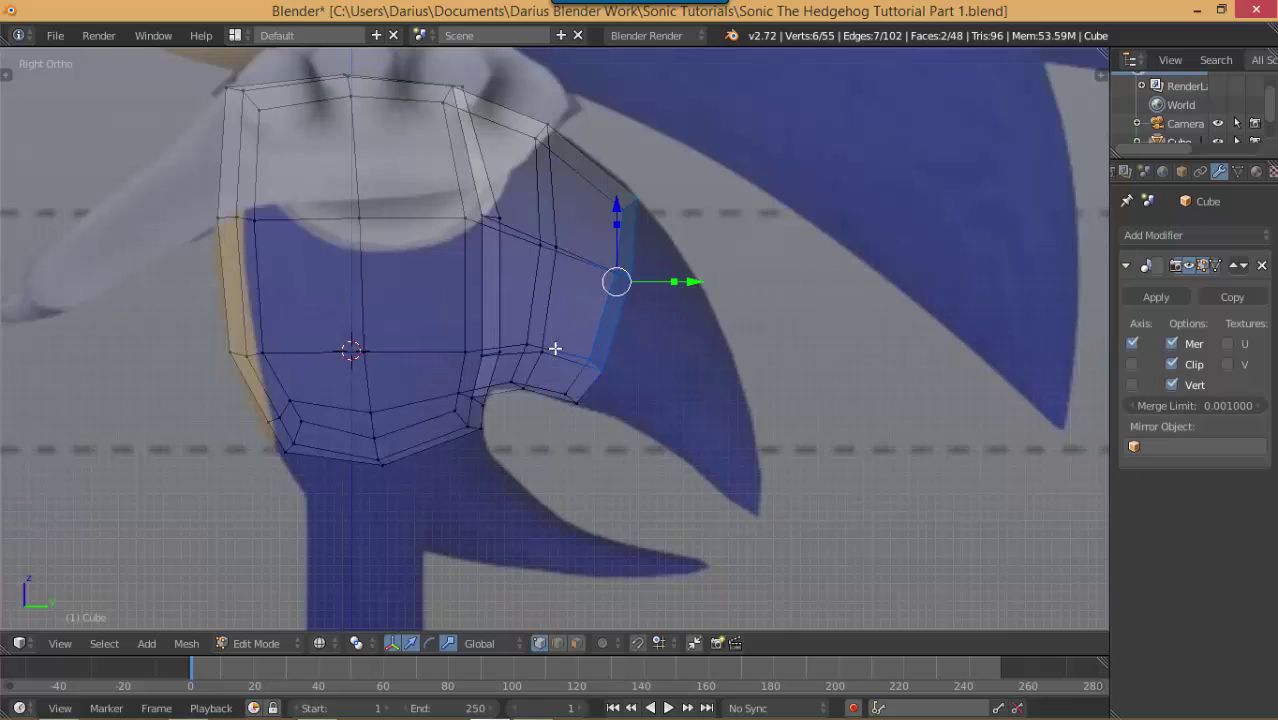
left_click_drag(555, 348, 633, 441)
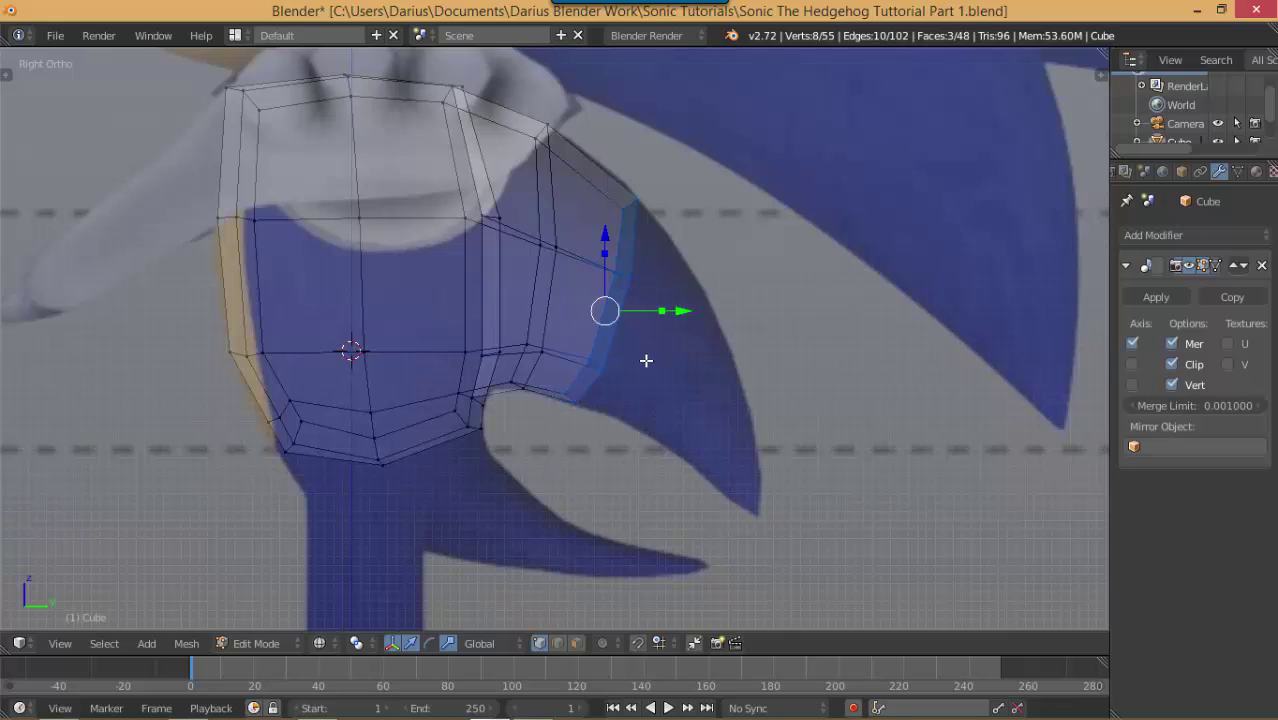
key("e")
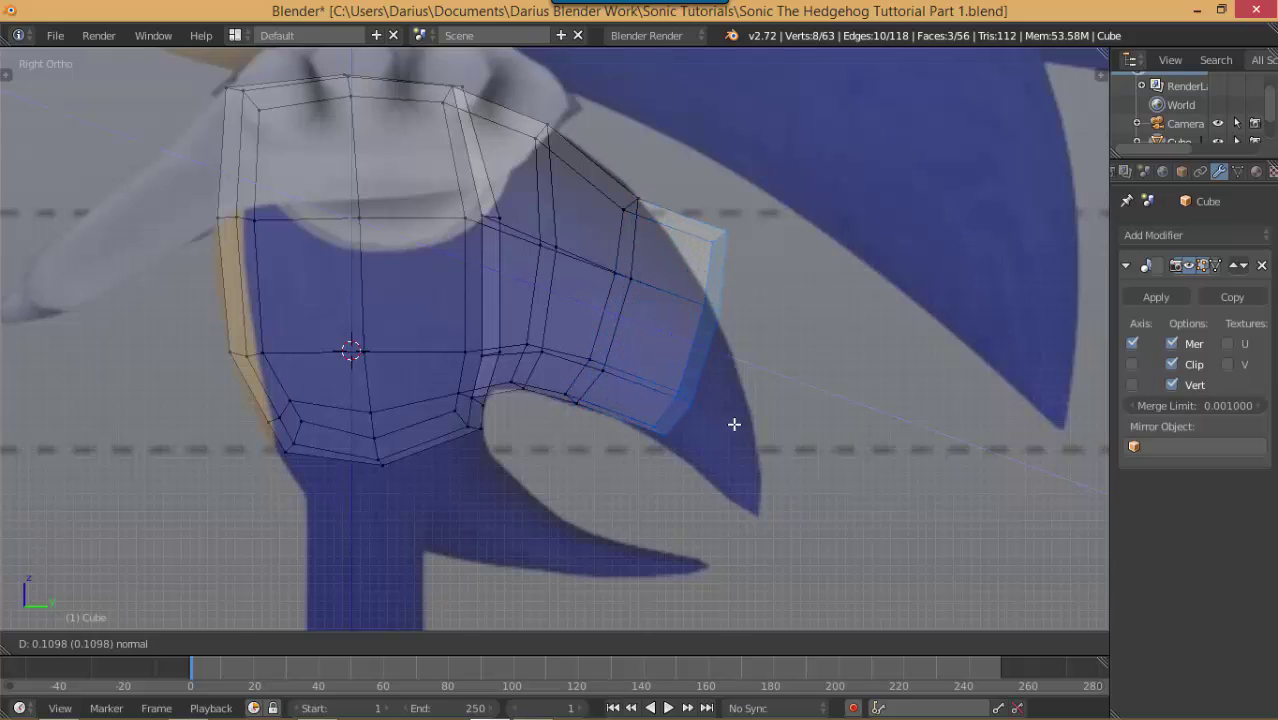
left_click(815, 454)
Move the newly extruded spine end inward along the X axis, in line with the side of the body, and return to the right view
middle_click_drag(776, 409, 582, 446)
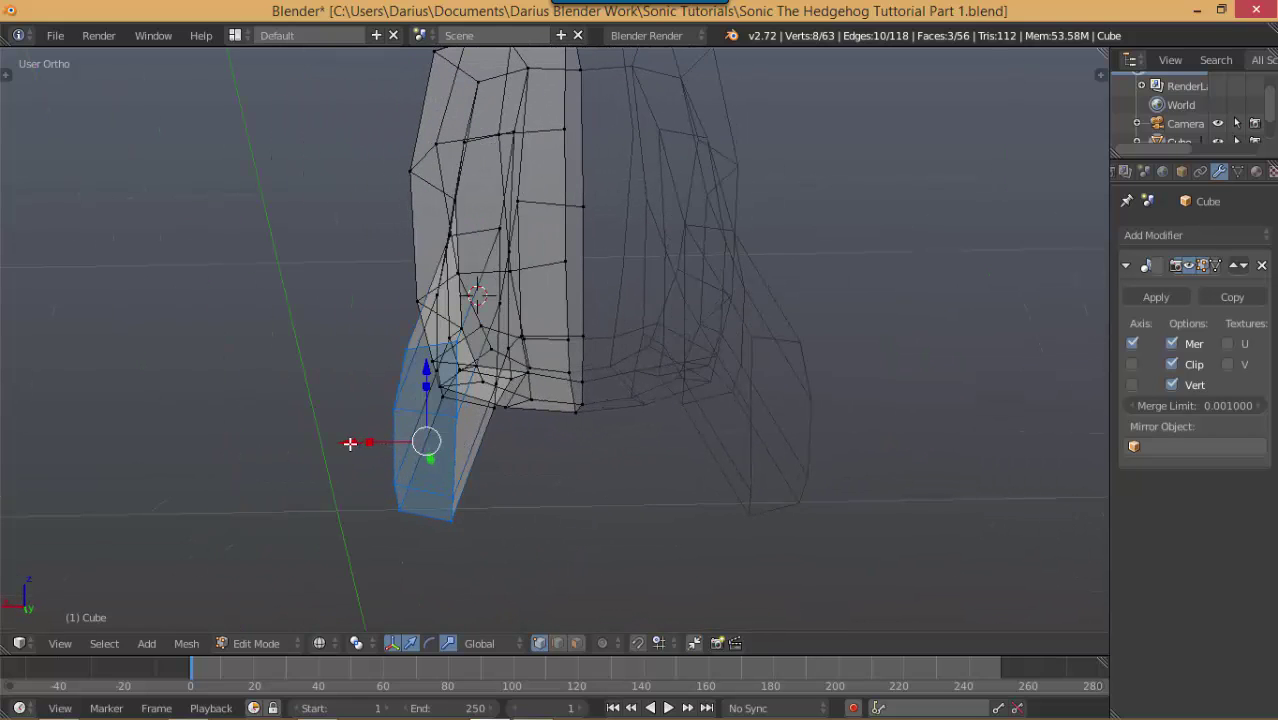
left_click_drag(352, 443, 382, 443)
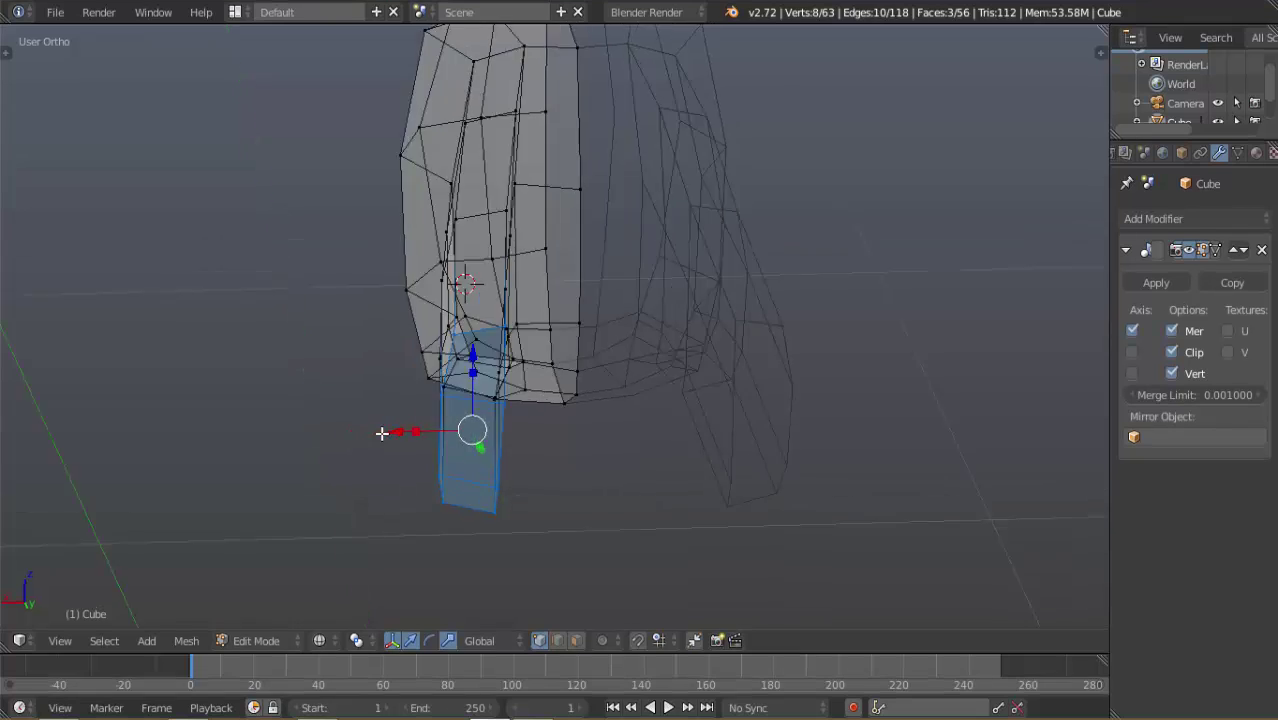
key("KP_3")
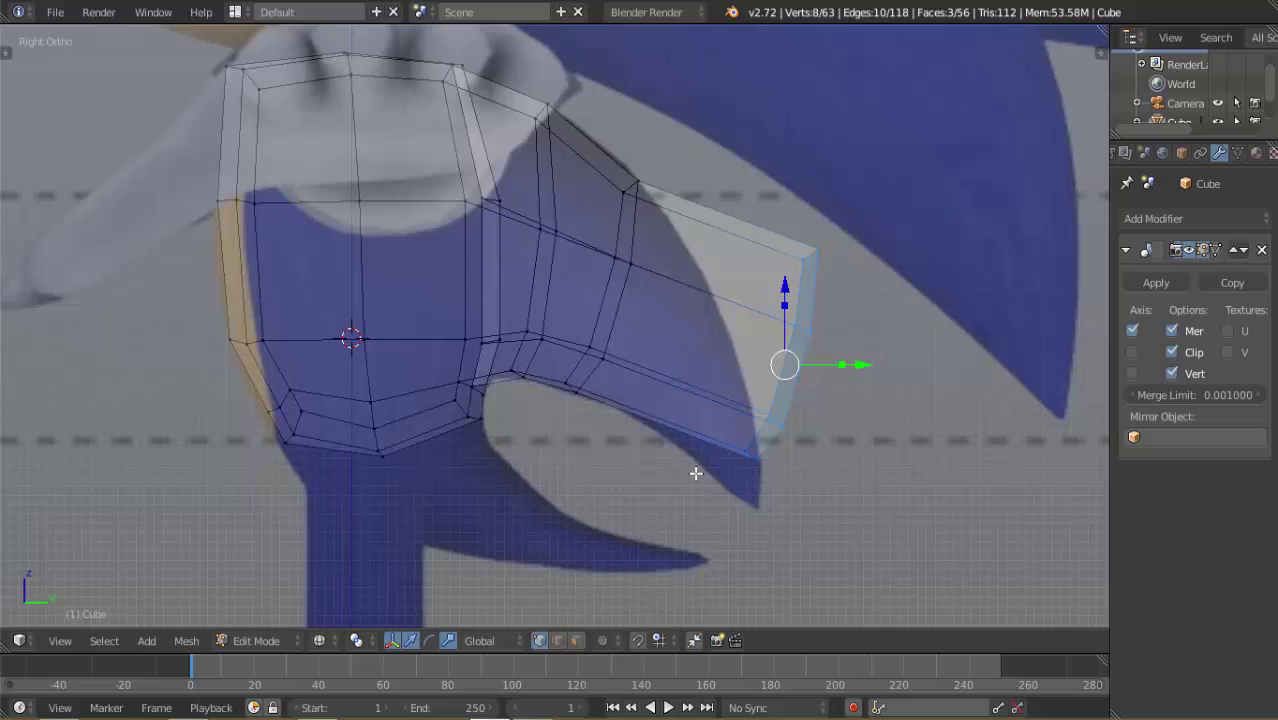
Rotate the extruded spine end to face the spine's tip and move it about 0.067 towards the body and 0.066 down
key("s")
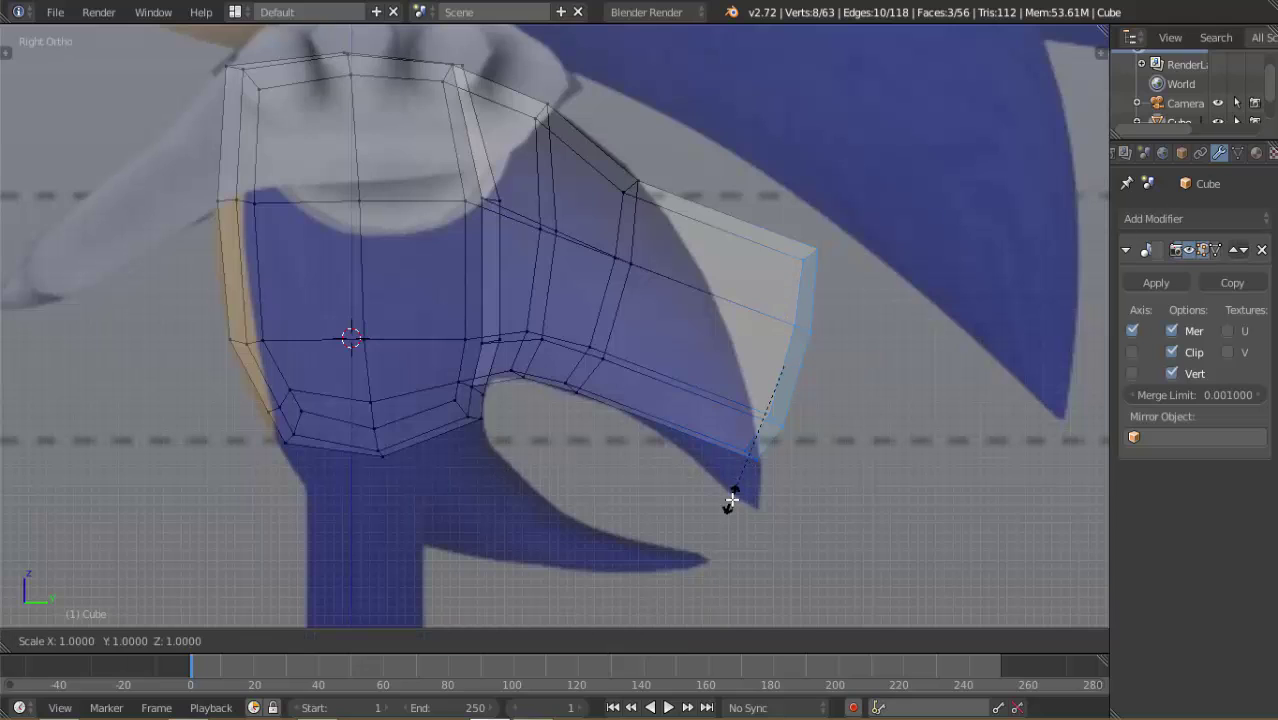
key("Escape")
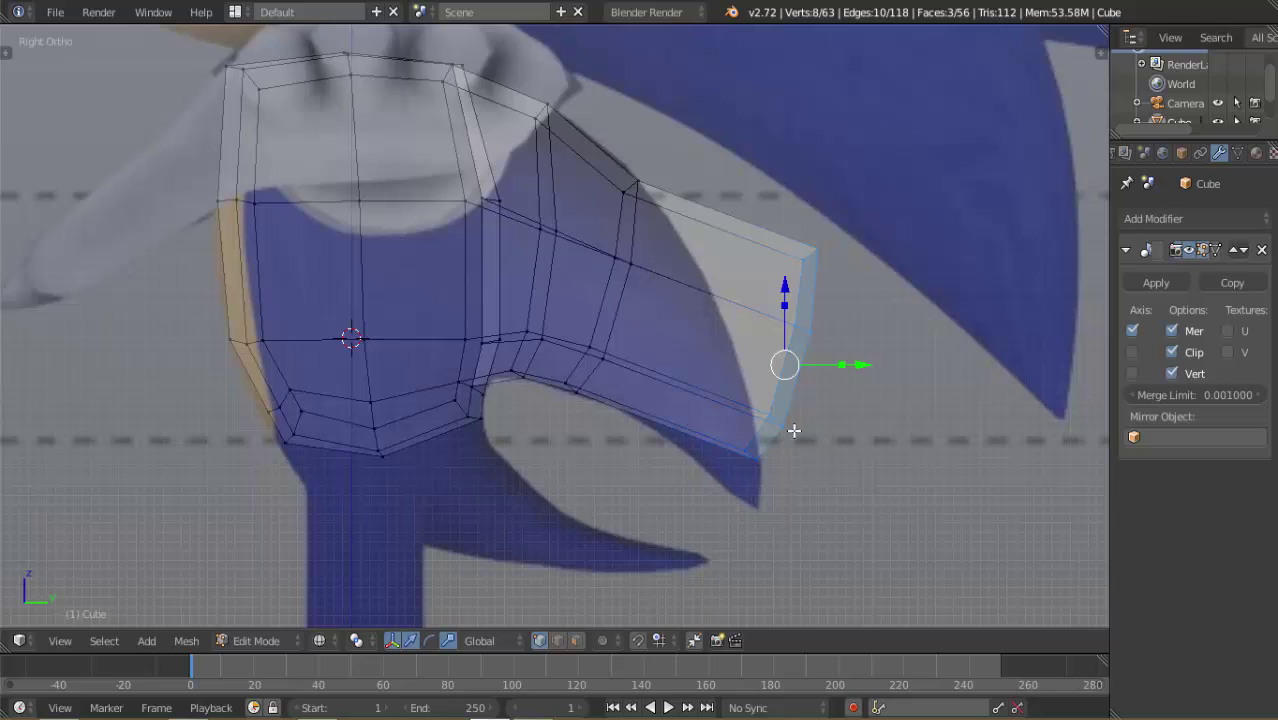
key("r")
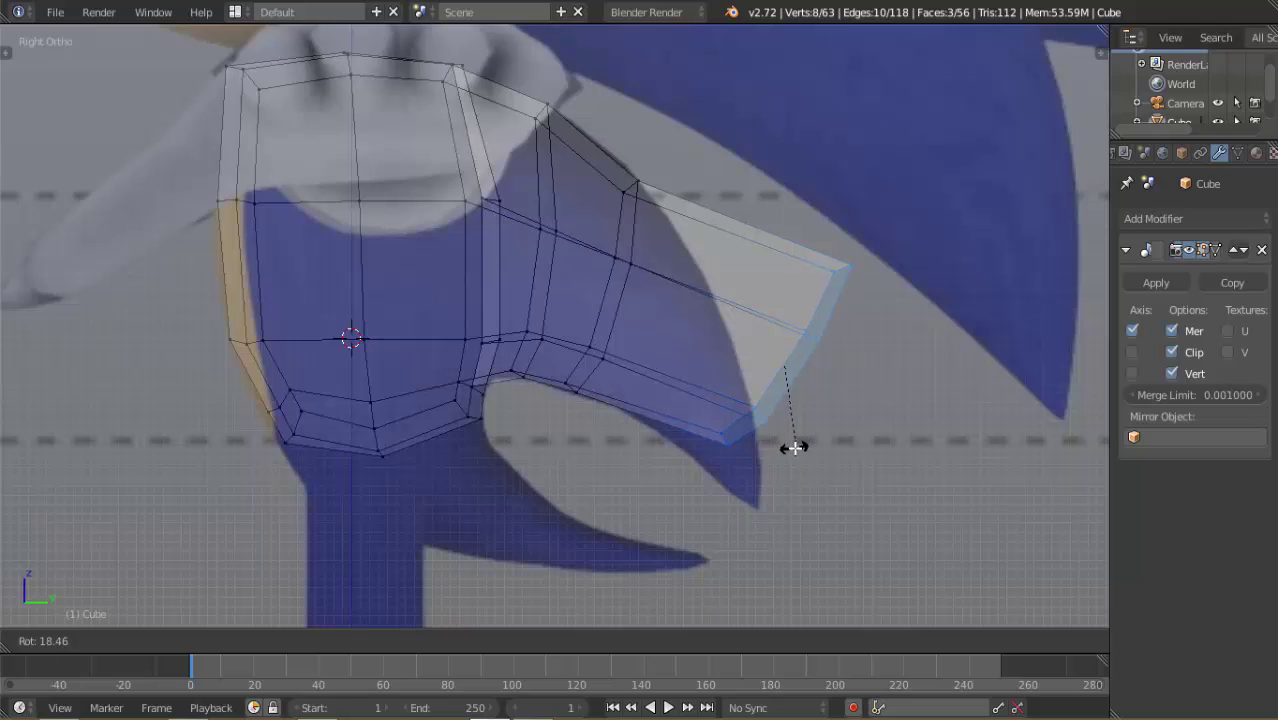
left_click(786, 448)
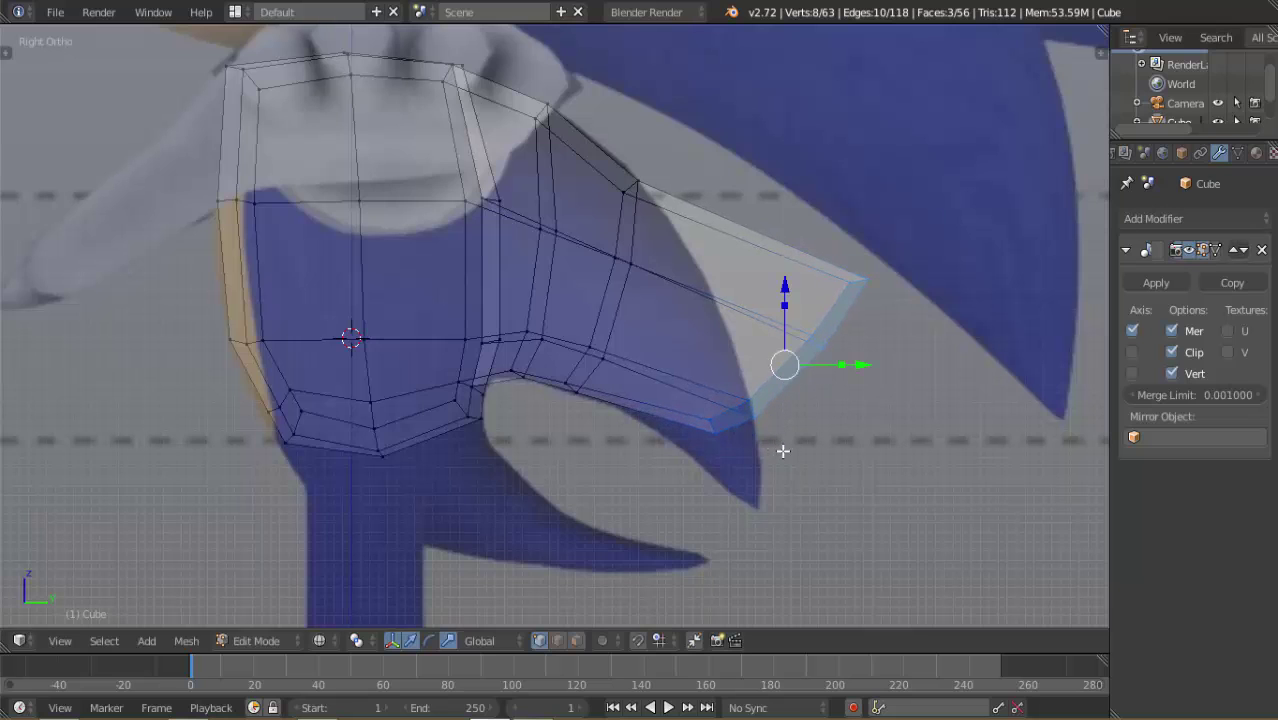
key("g")
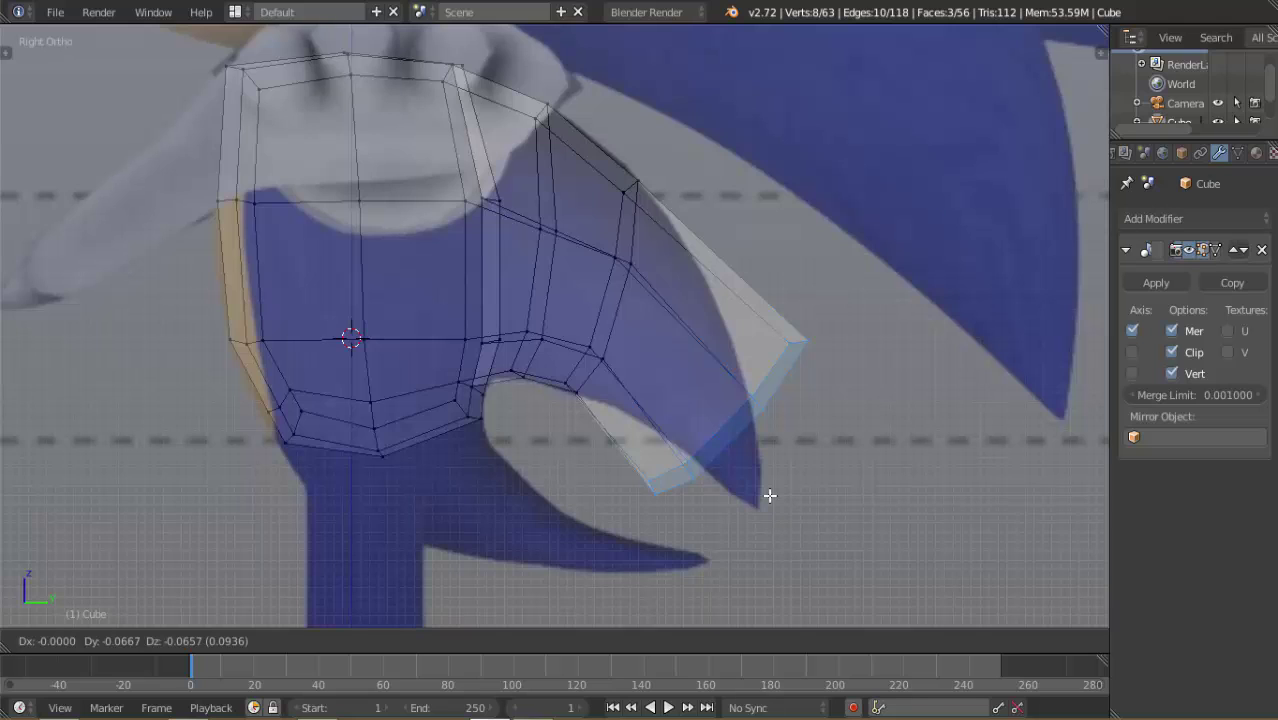
left_click(769, 495)
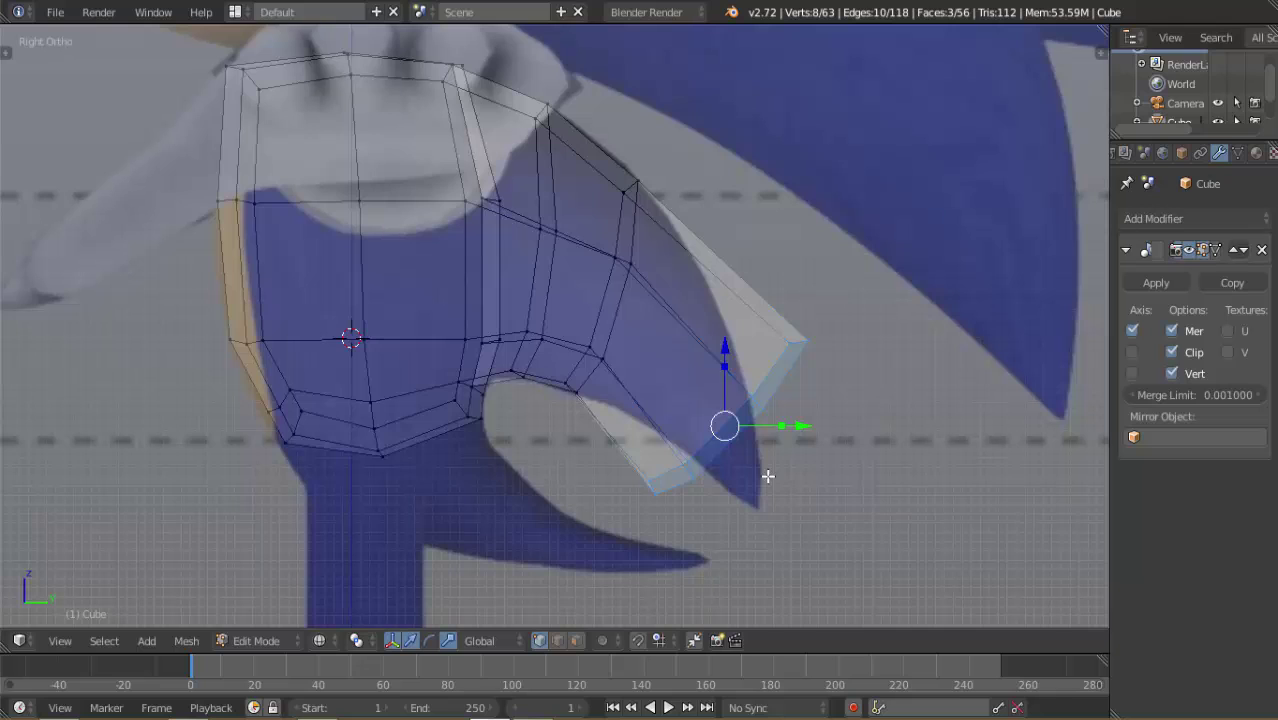
Select the upper-middle vertex pair of the spine end and move it down and towards the body, inside the reference spine
key("a")
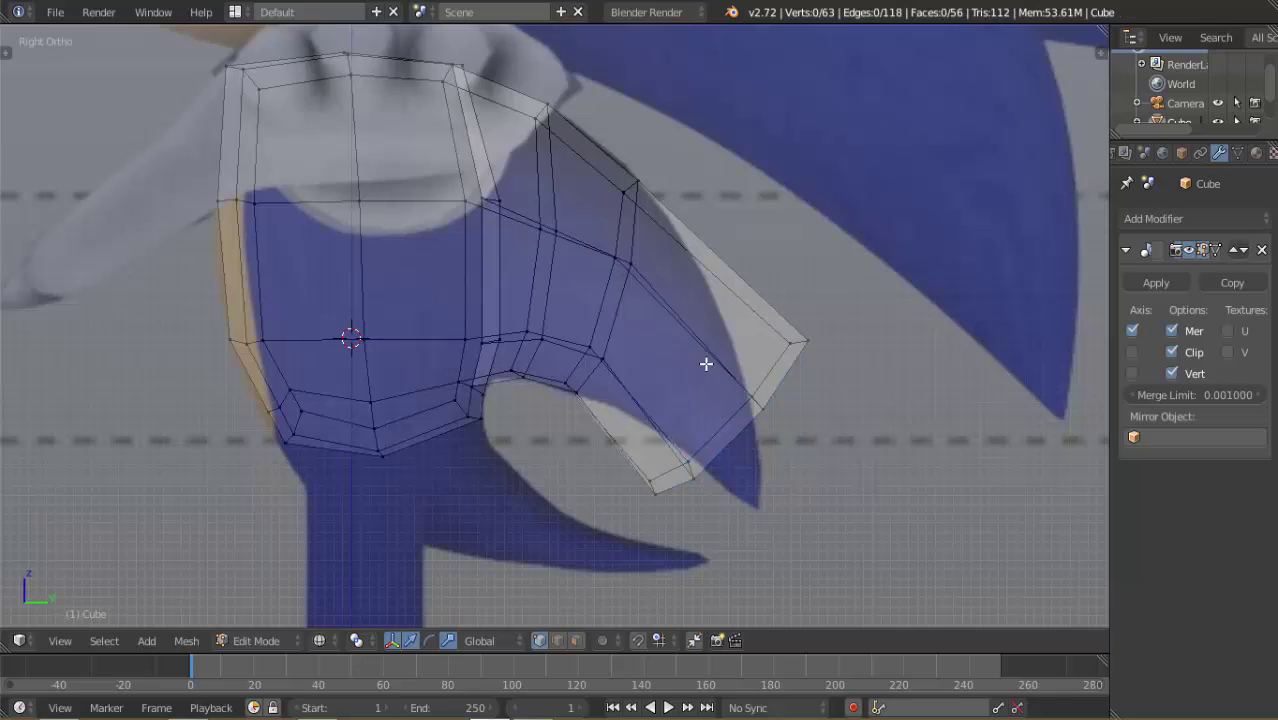
left_click_drag(718, 356, 776, 420)
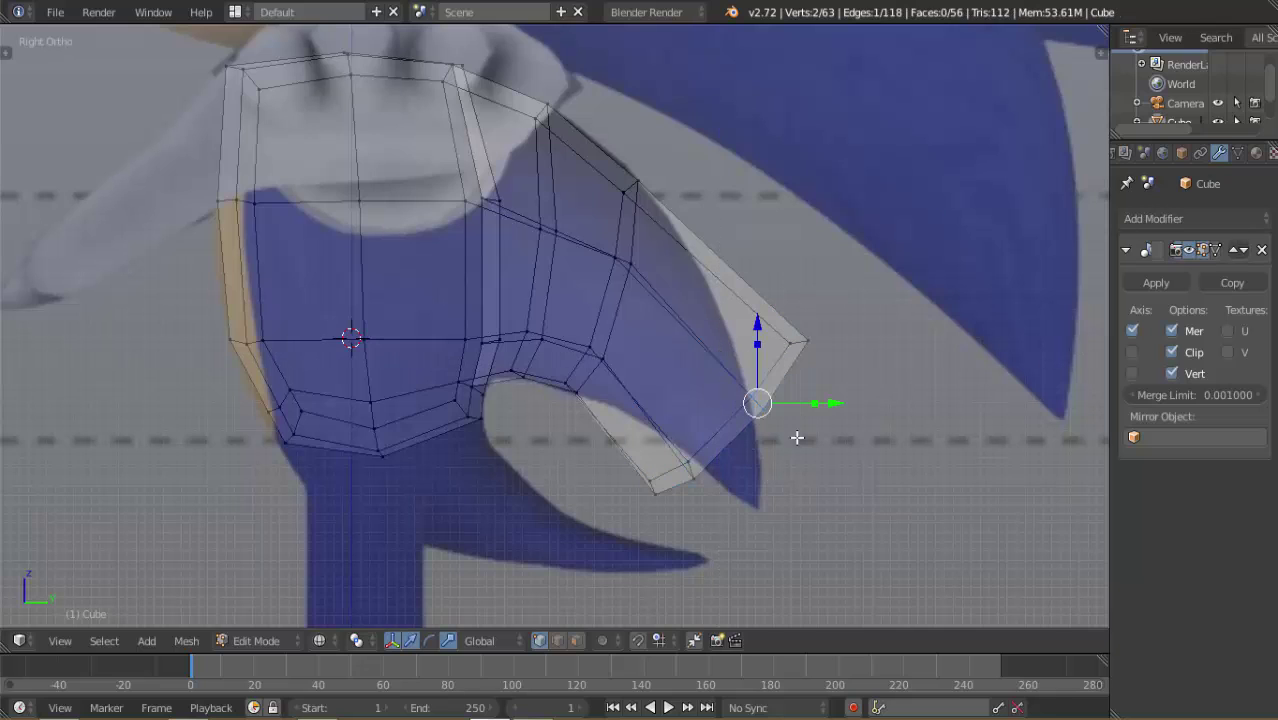
key("g")
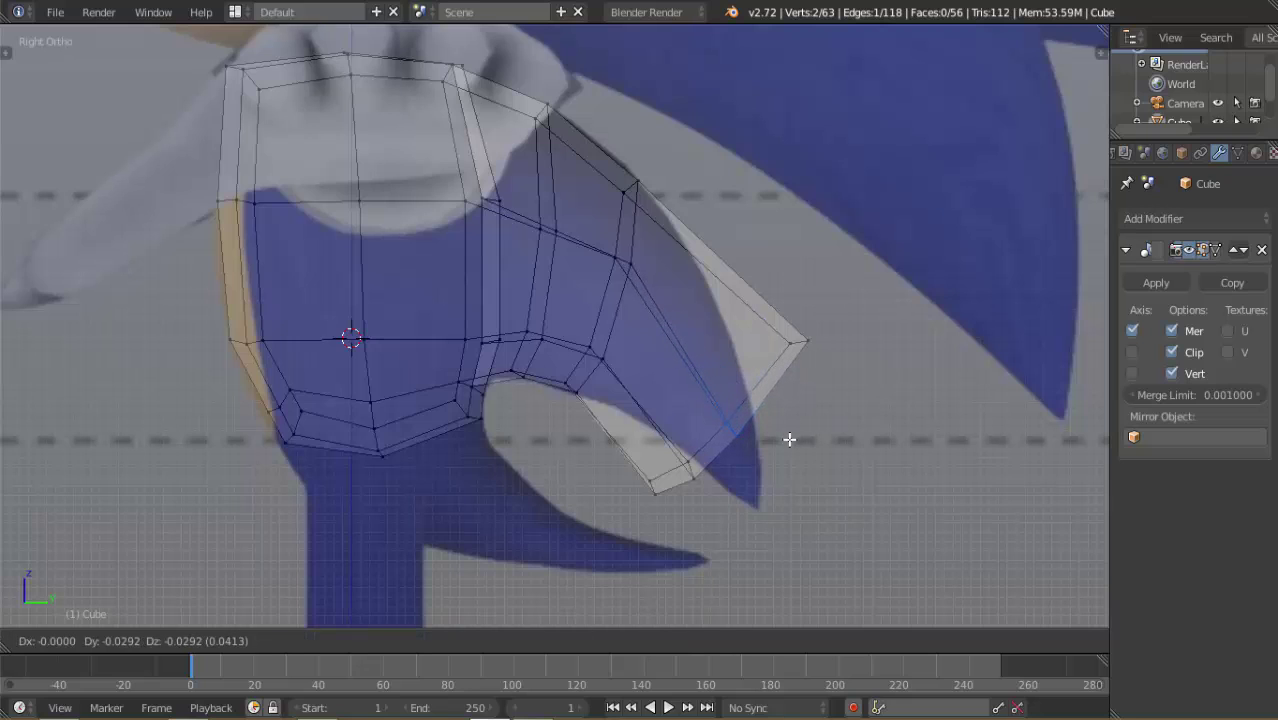
left_click(785, 441)
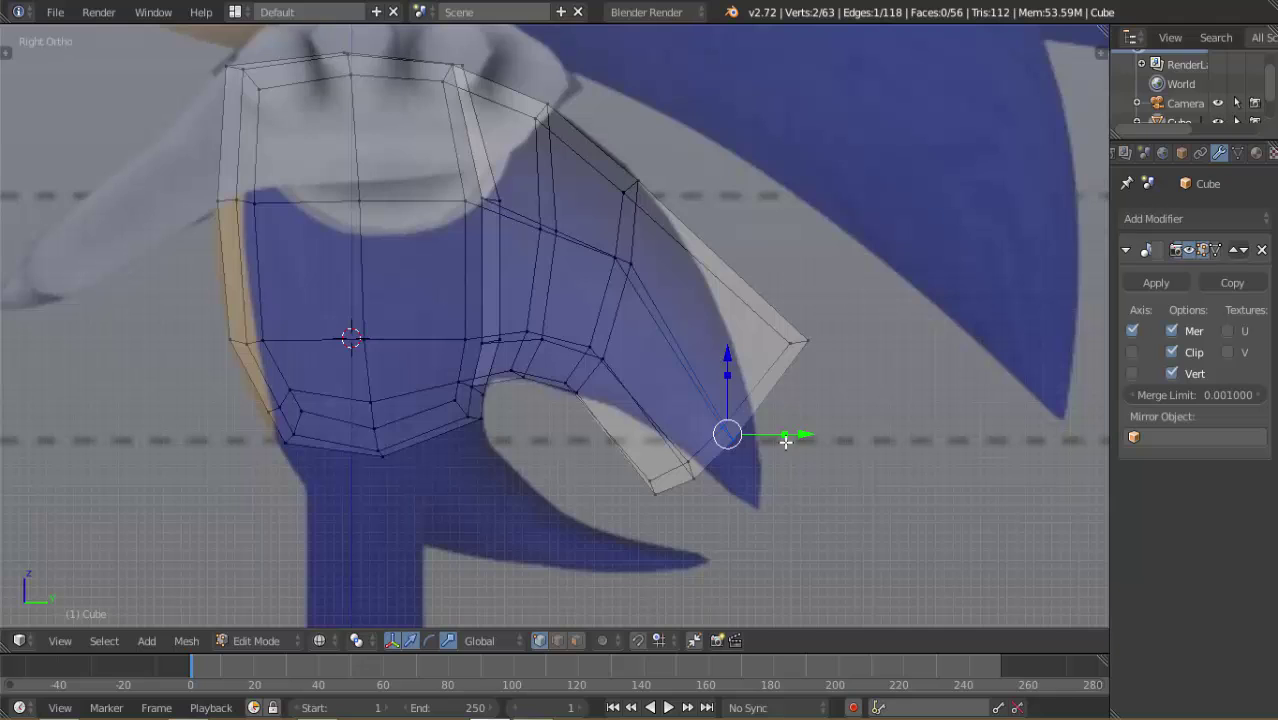
Select the lower-middle vertex pair of the spine end and move it up and backwards, close to the upper-middle pair
key("a")
key("b")
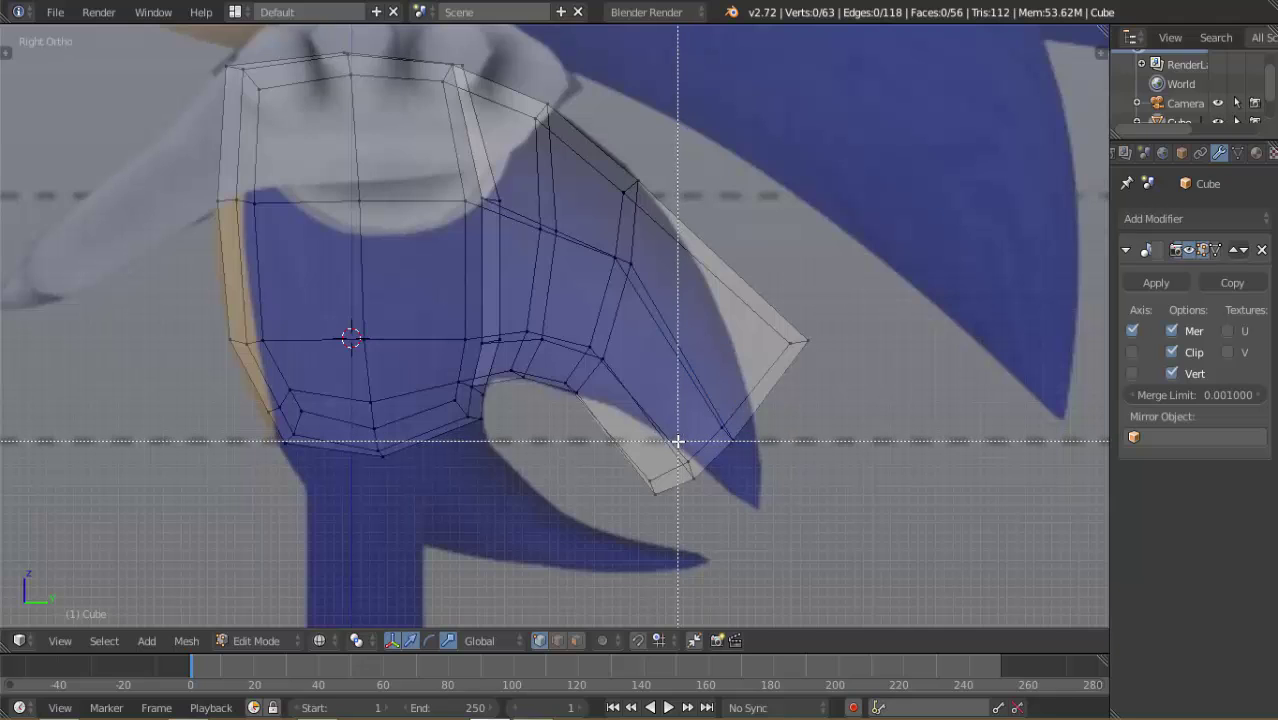
left_click_drag(678, 441, 715, 501)
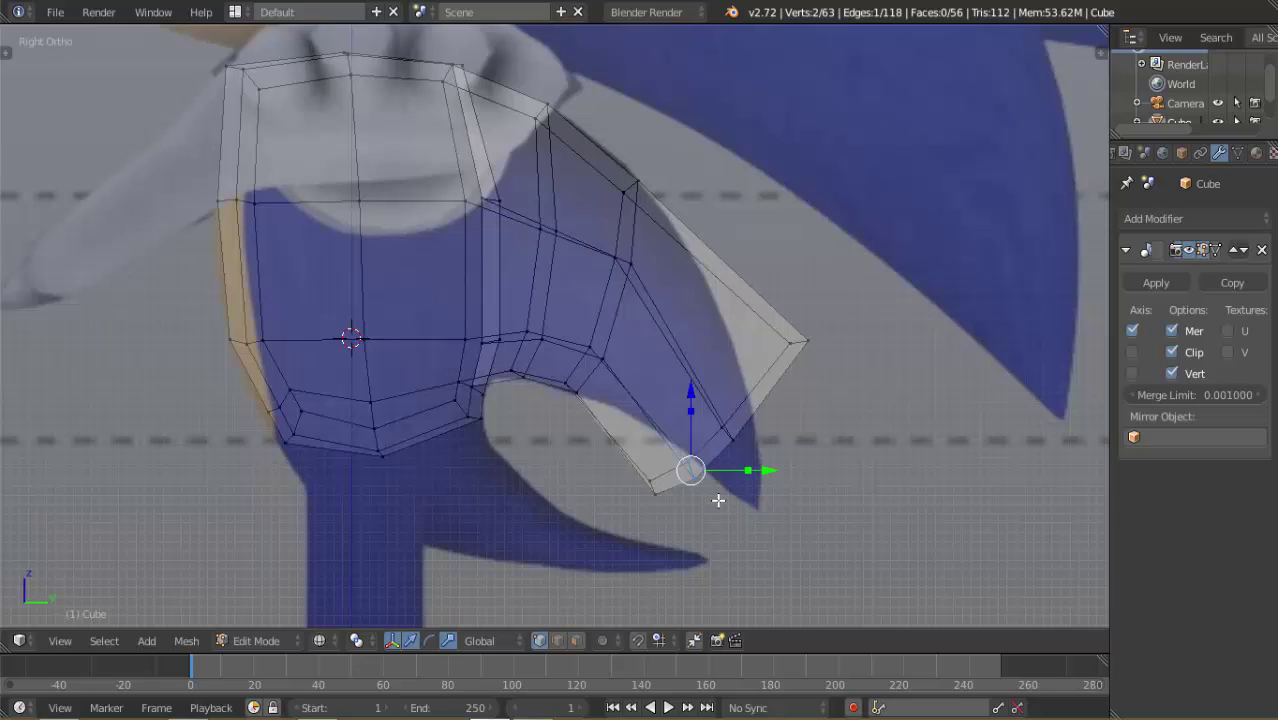
key("g")
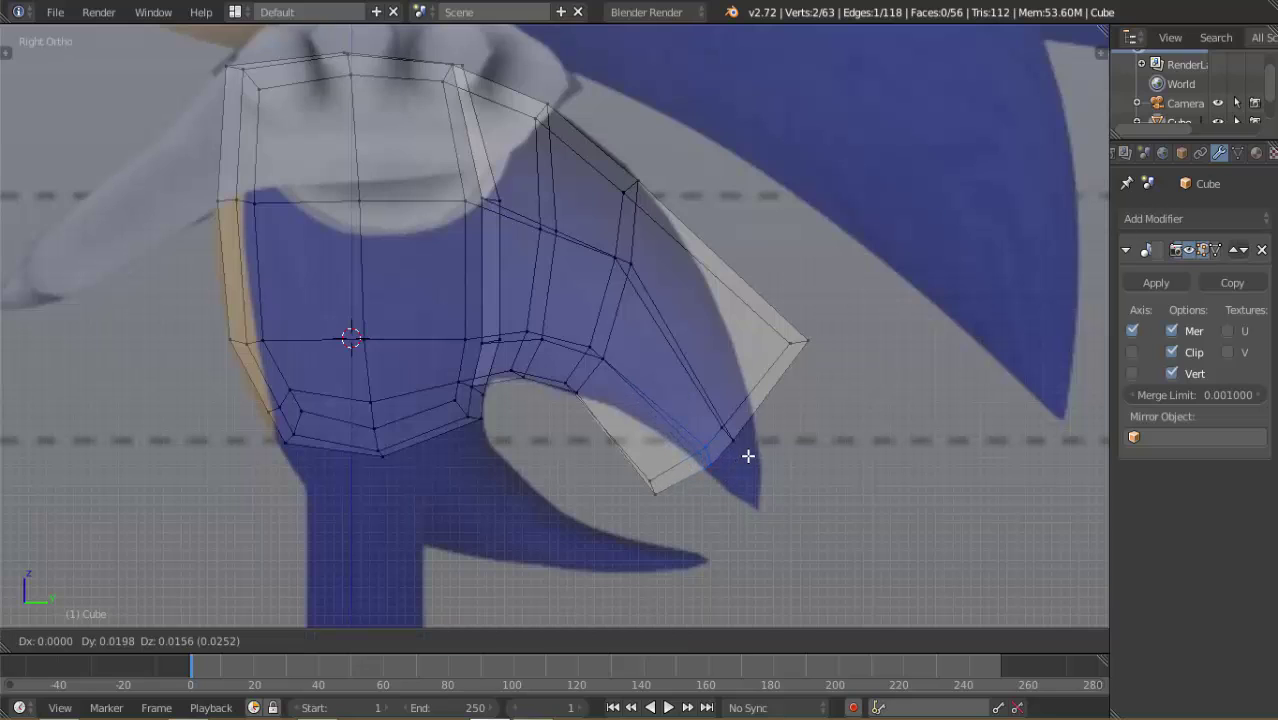
left_click(747, 453)
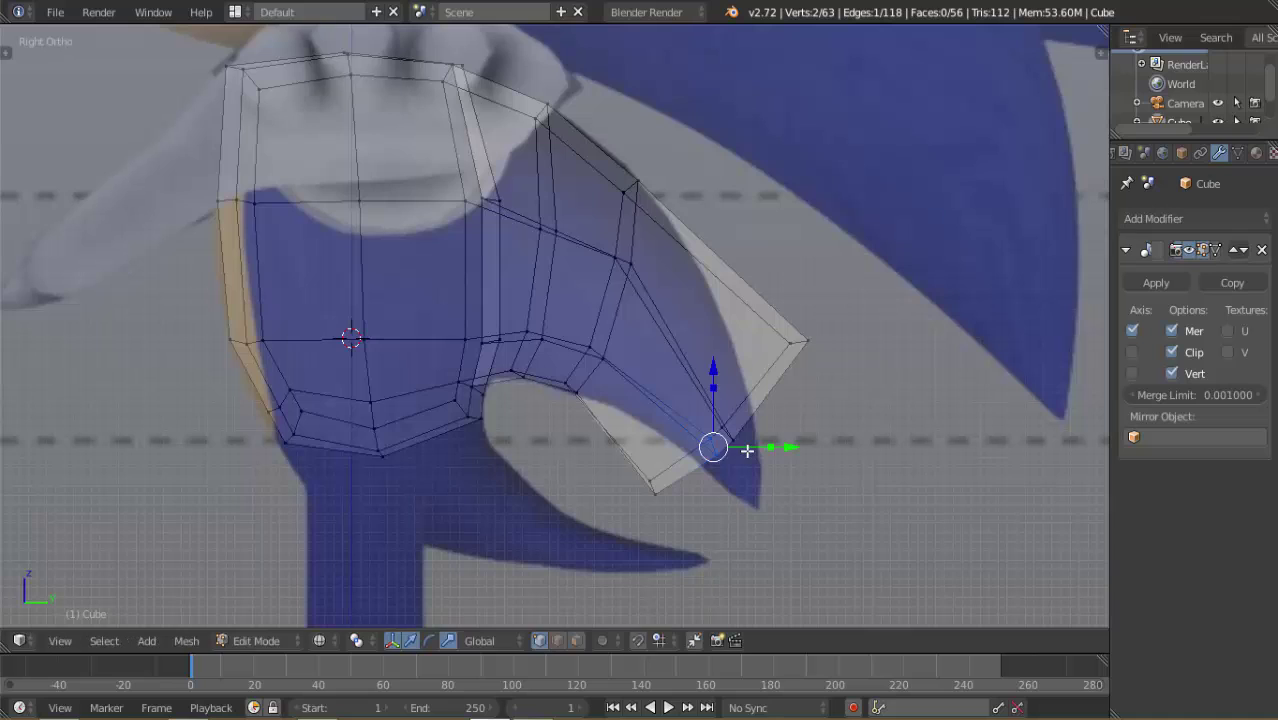
Select the two top vertices of the spine end and move them down and inward onto the spine's upper outline in the reference
key("a")
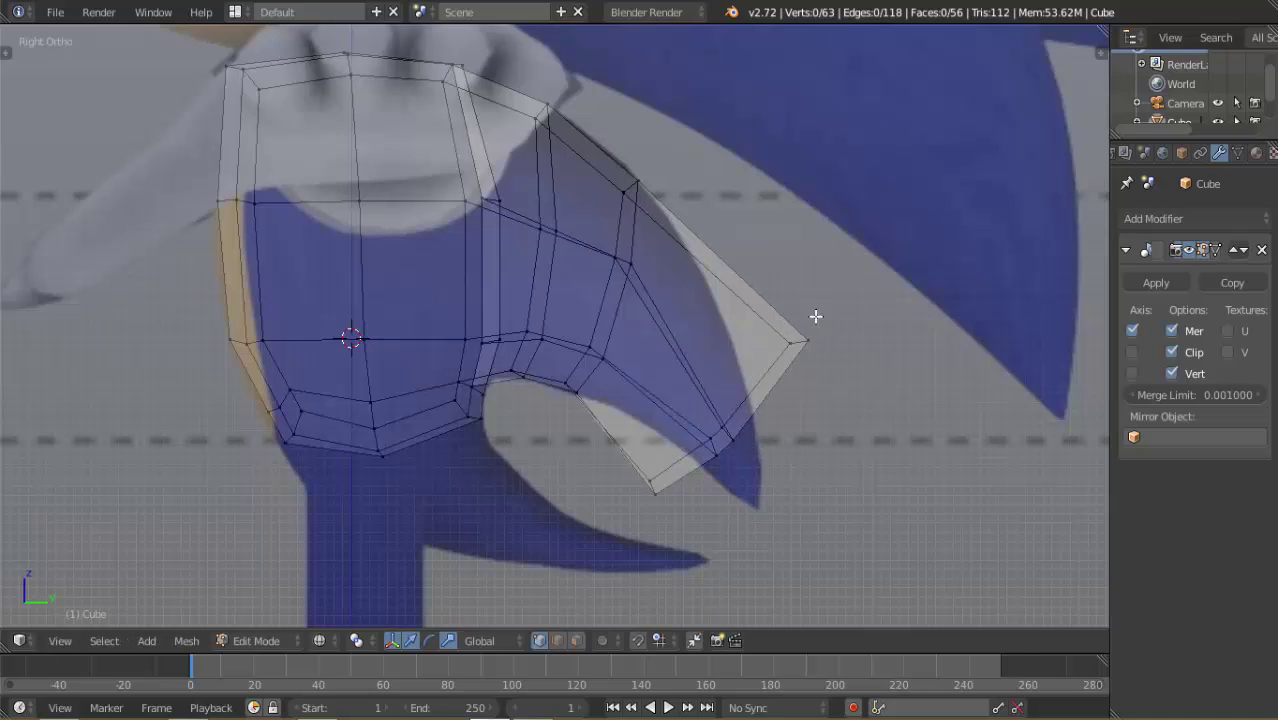
key("b")
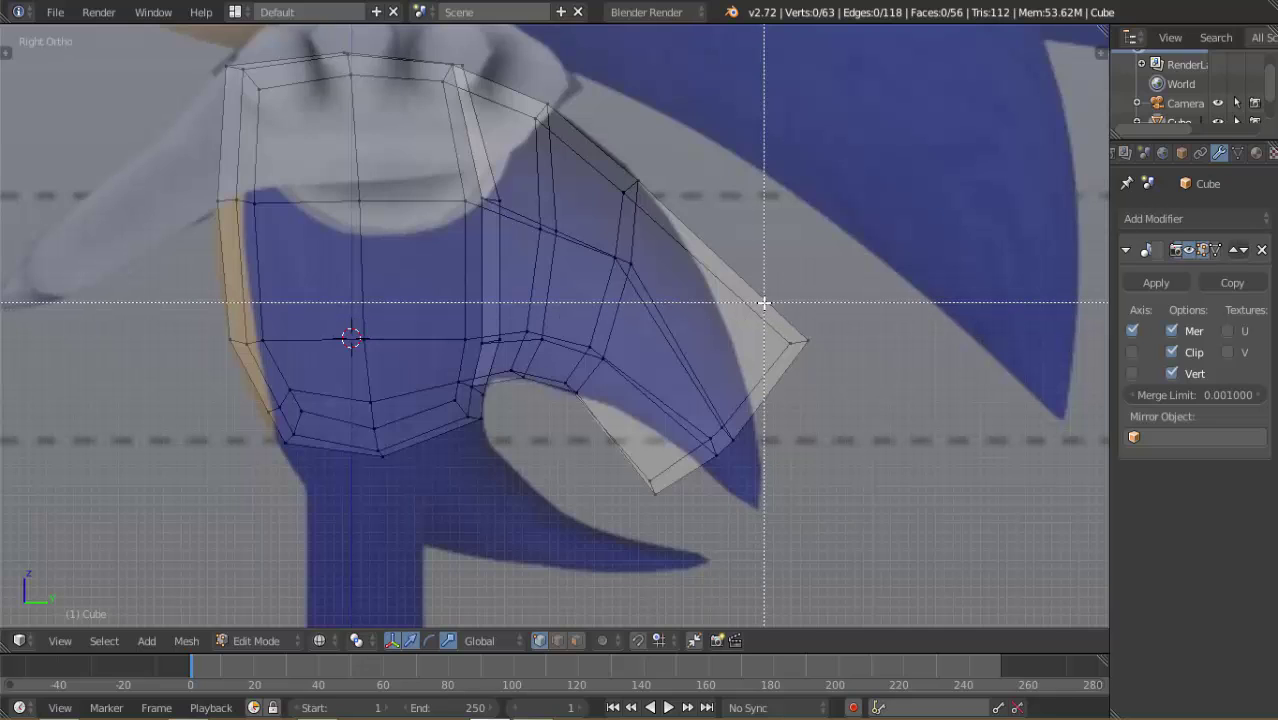
left_click_drag(764, 302, 838, 358)
key("g")
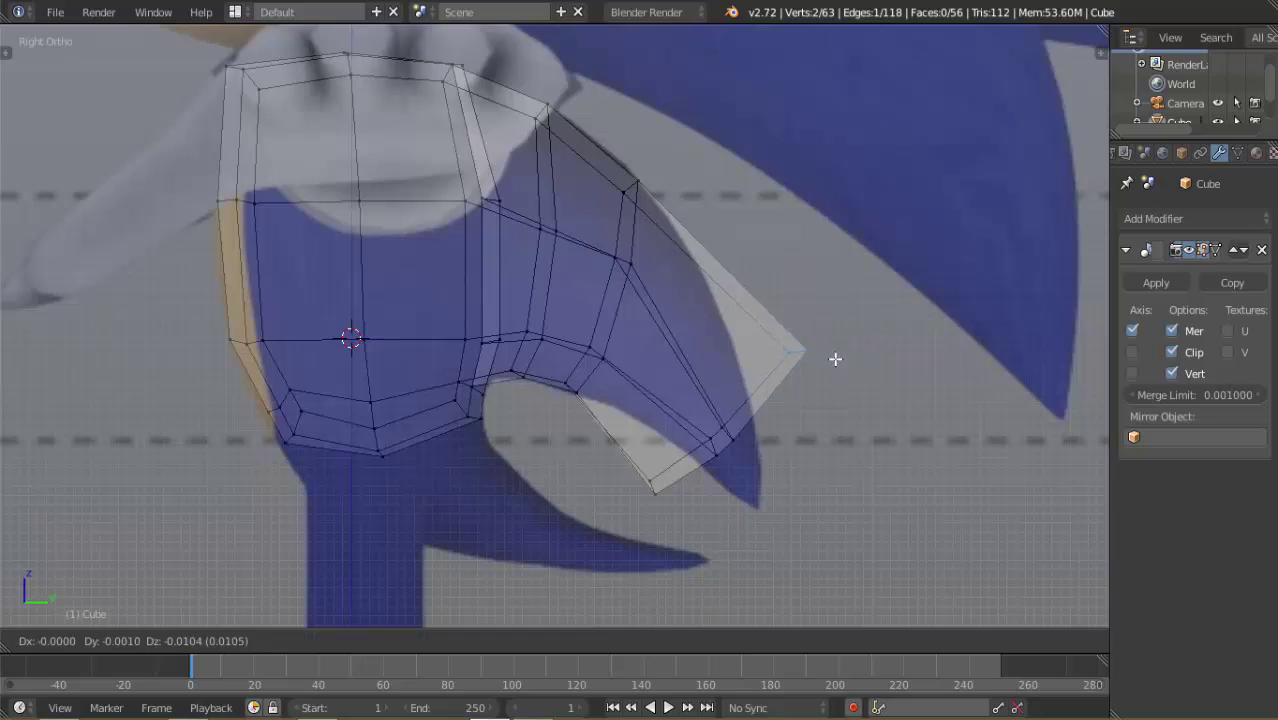
left_click(795, 409)
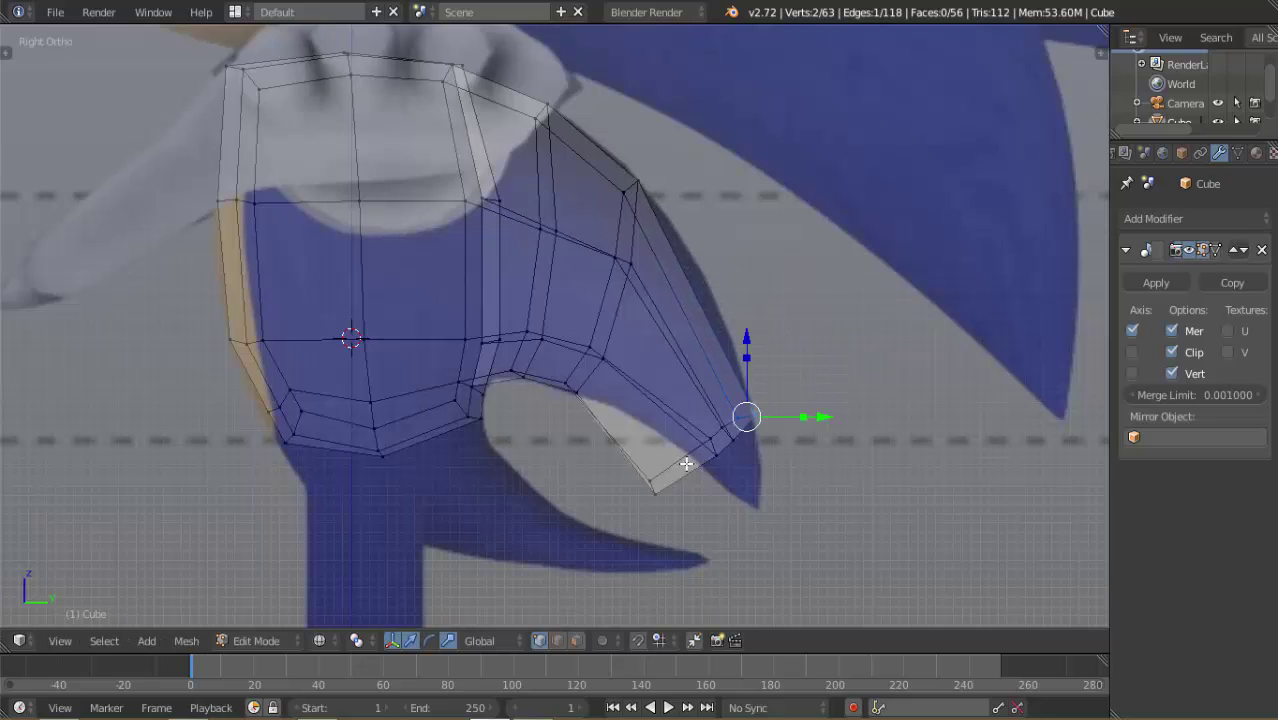
Select the two lowest vertices of the spine end and move them about 0.053 backwards and 0.029 up onto the spine's lower outline
key("a")
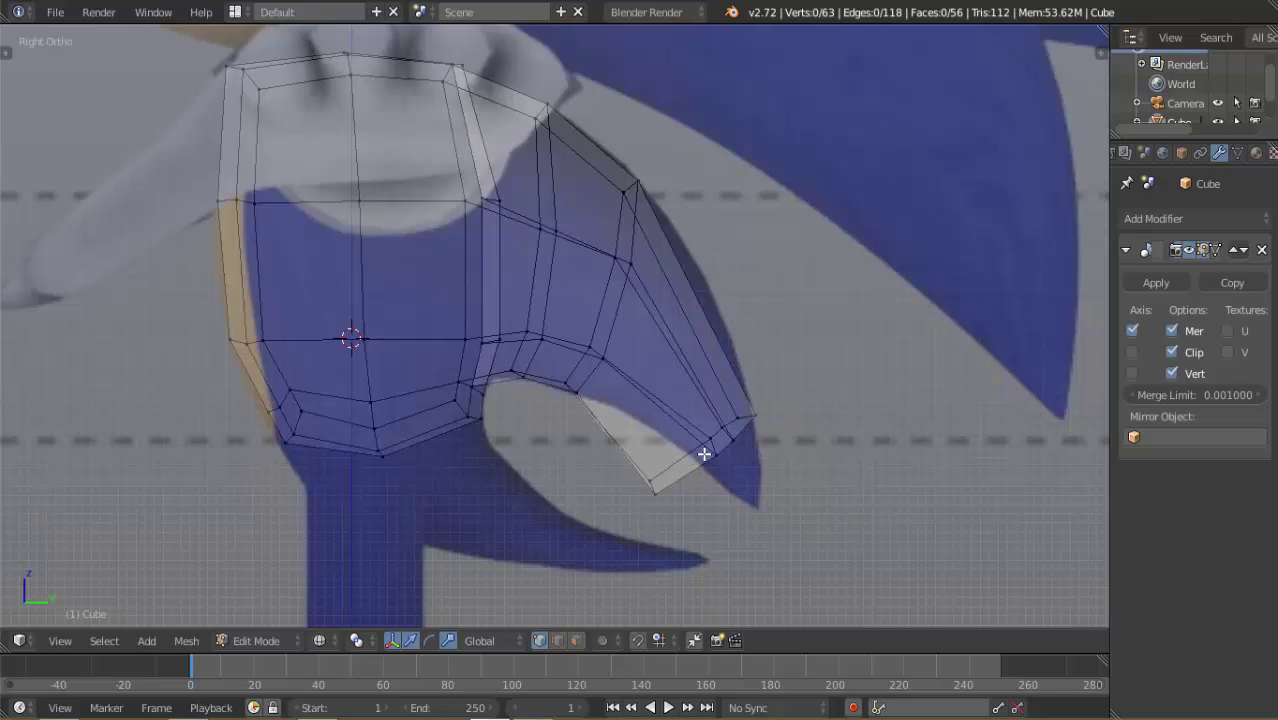
key("b")
left_click_drag(679, 456, 624, 517)
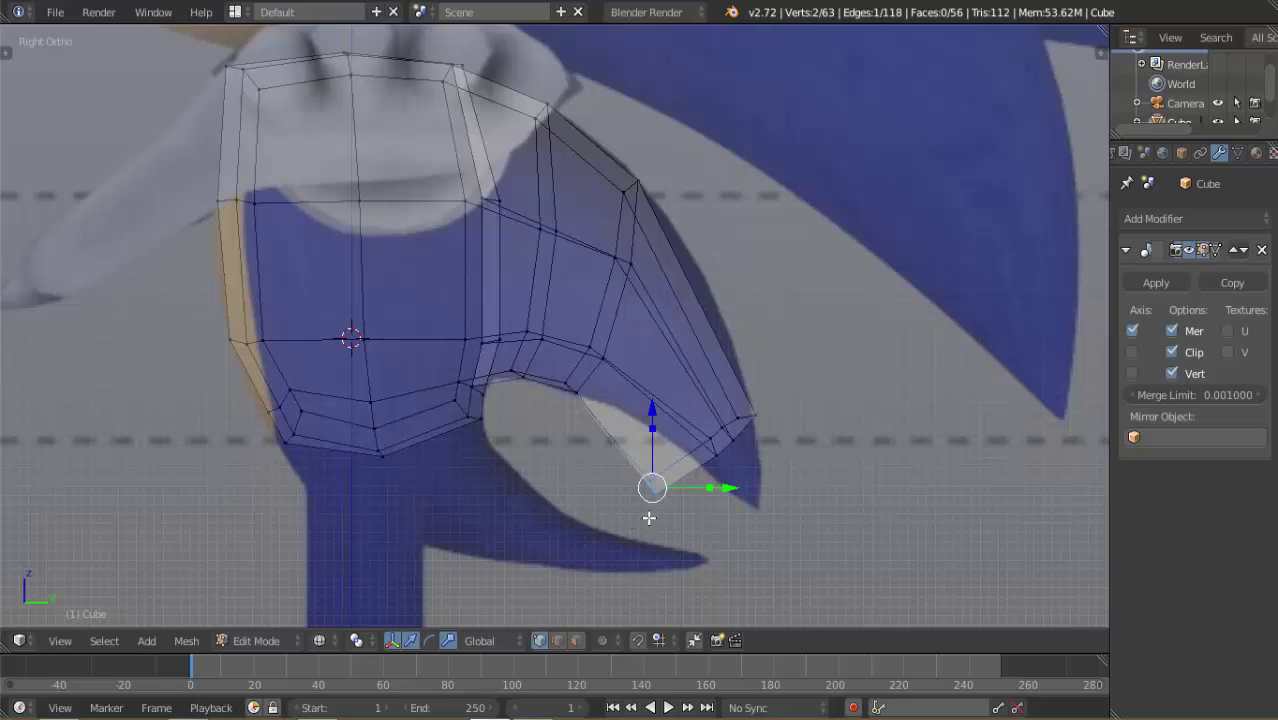
key("g")
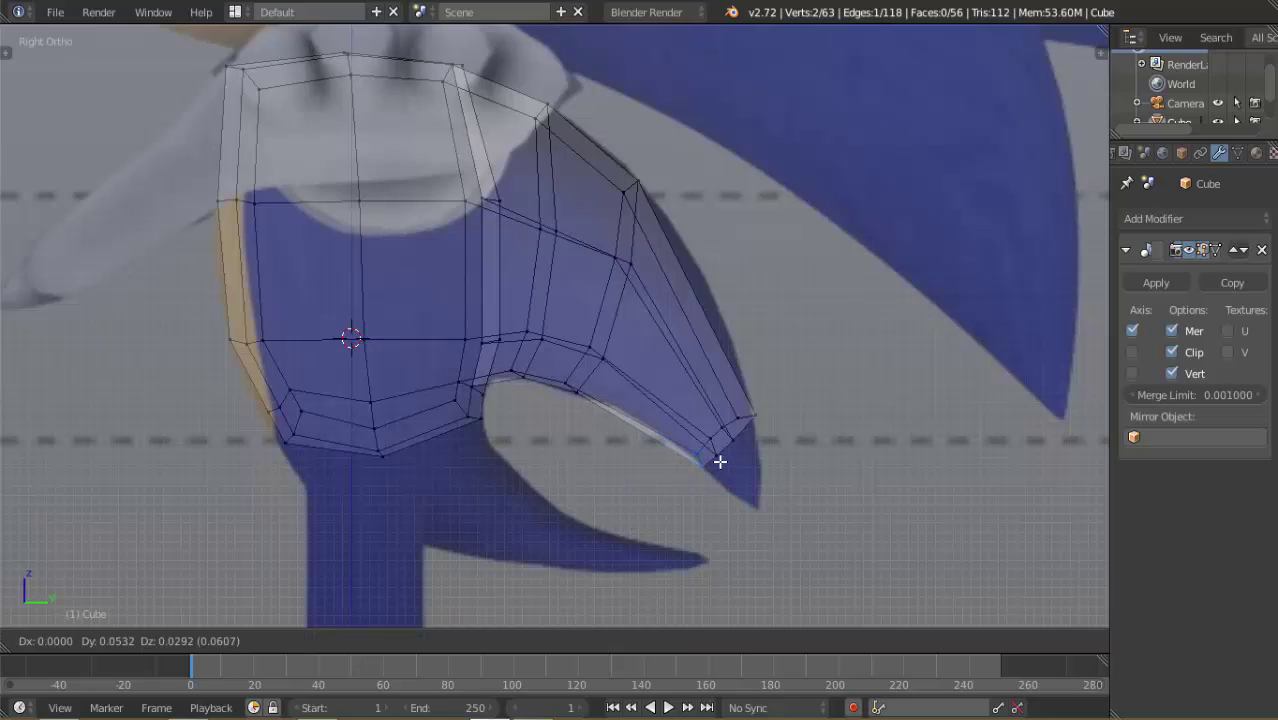
left_click(720, 461)
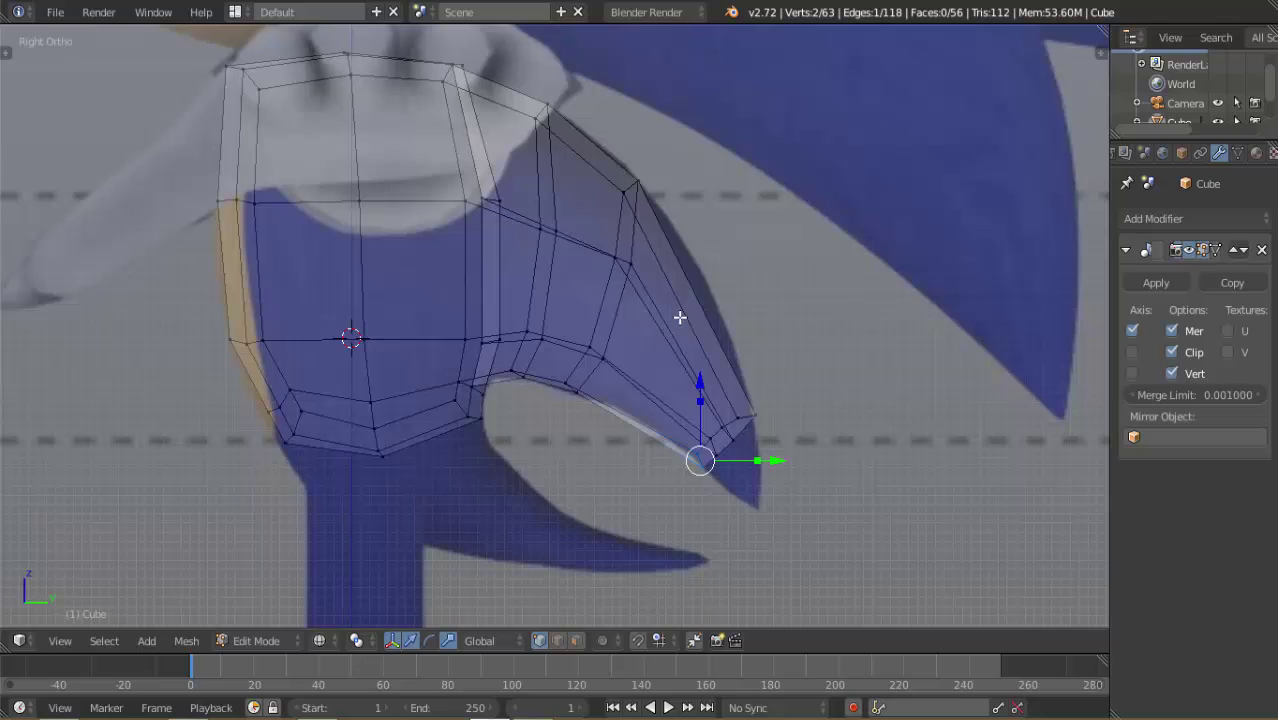
Add a loop cut midway along the spine's last segment and shift it about 0.006 backwards and 0.008 up
key("ctrl+r")
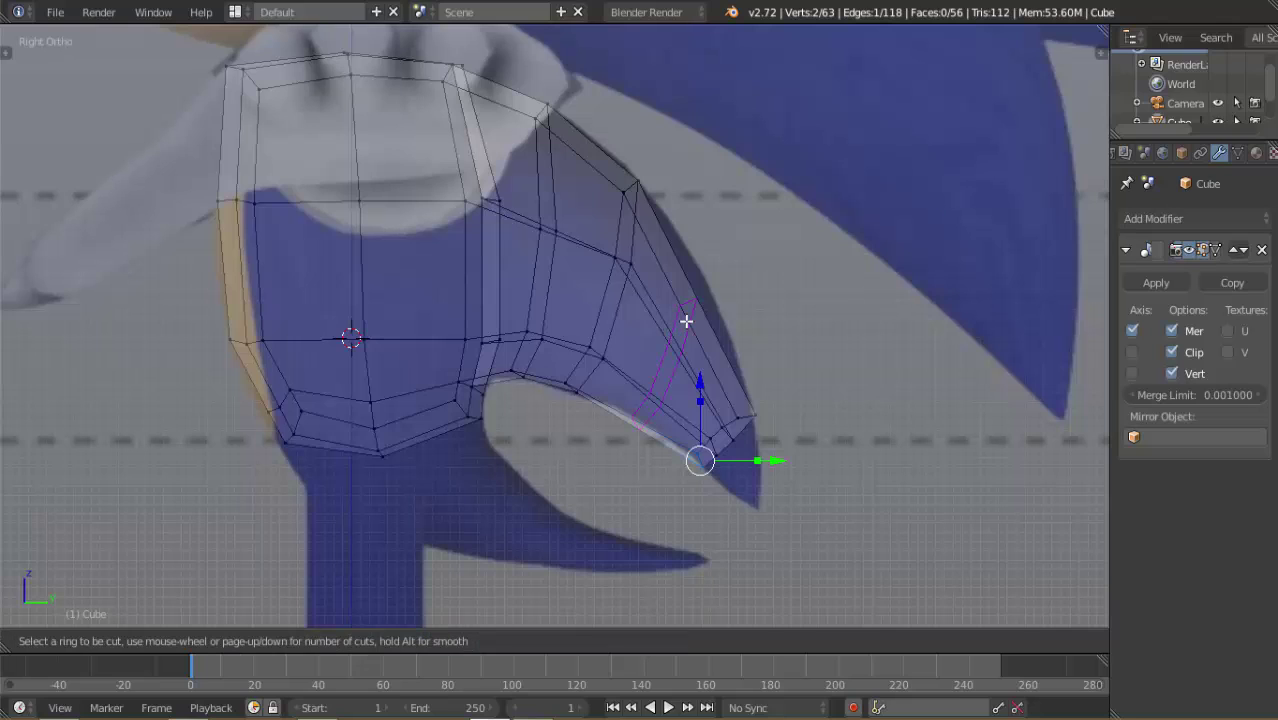
left_click(686, 321)
left_click(686, 321)
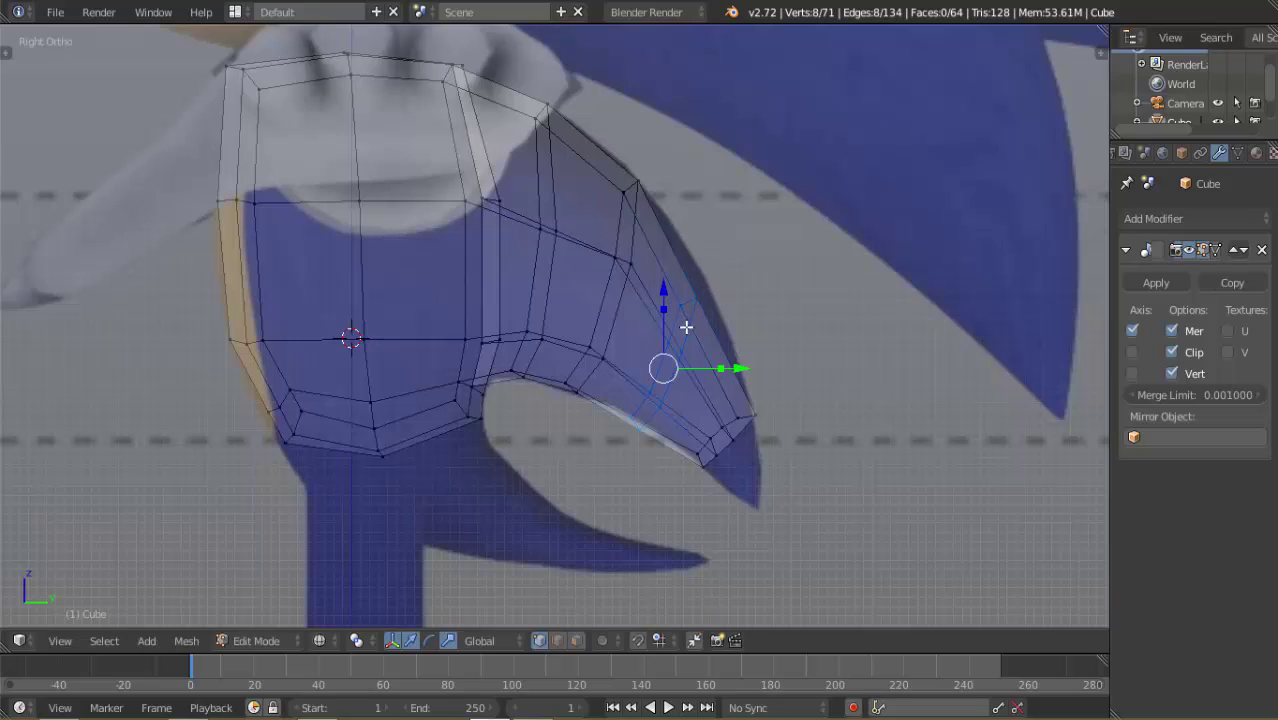
key("g")
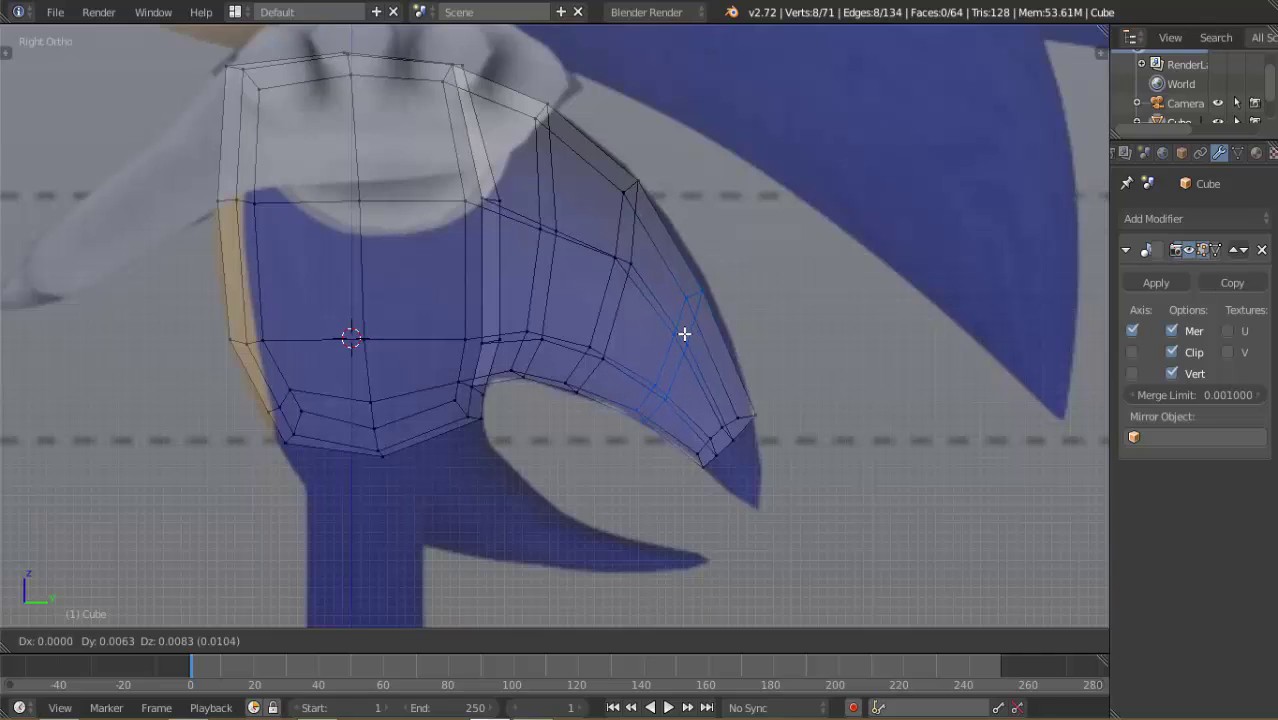
left_click(684, 333)
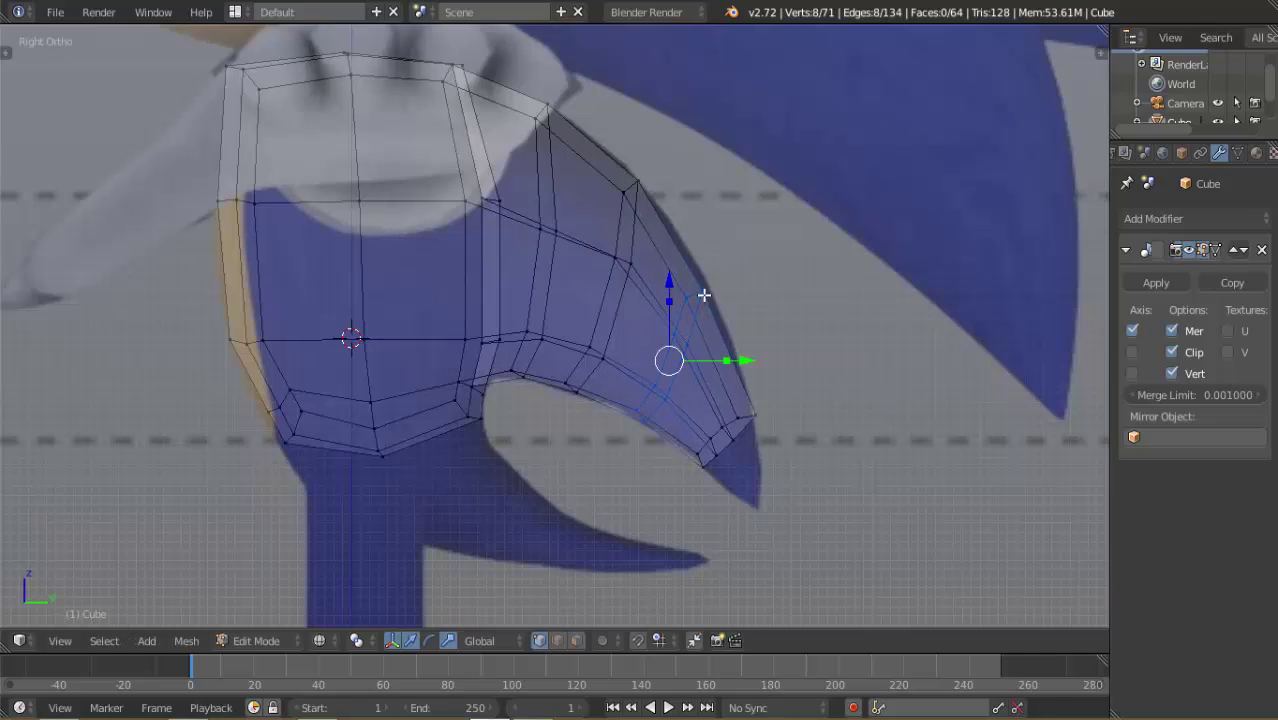
Select the two uppermost vertices of the new loop and move them about 0.009 backwards and 0.006 up onto the spine's outer outline
right_click(691, 297)
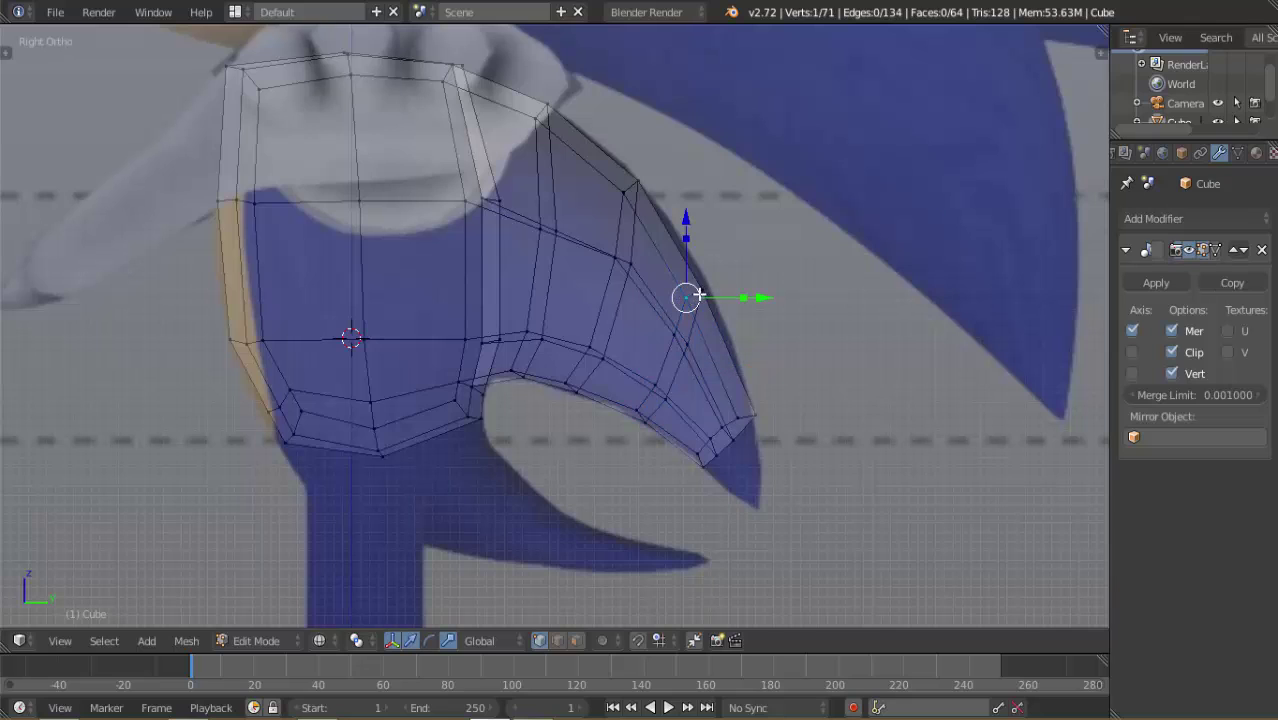
right_click(701, 292, "shift")
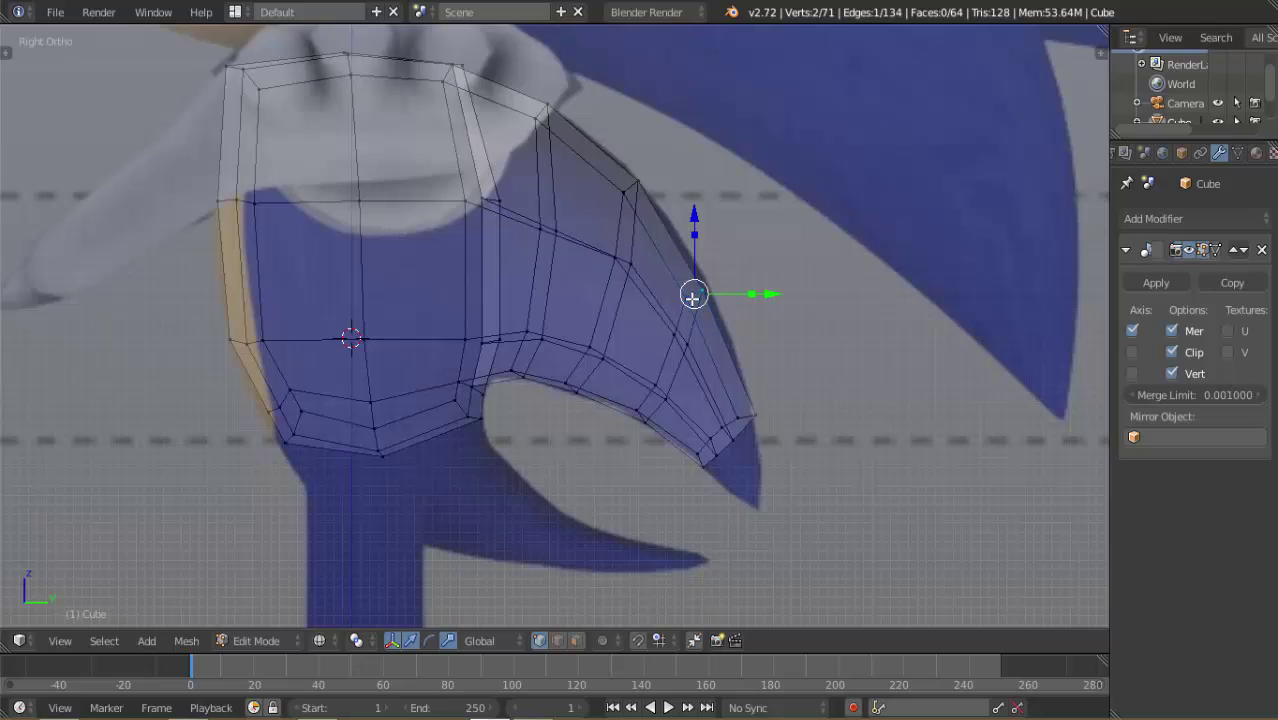
key("g")
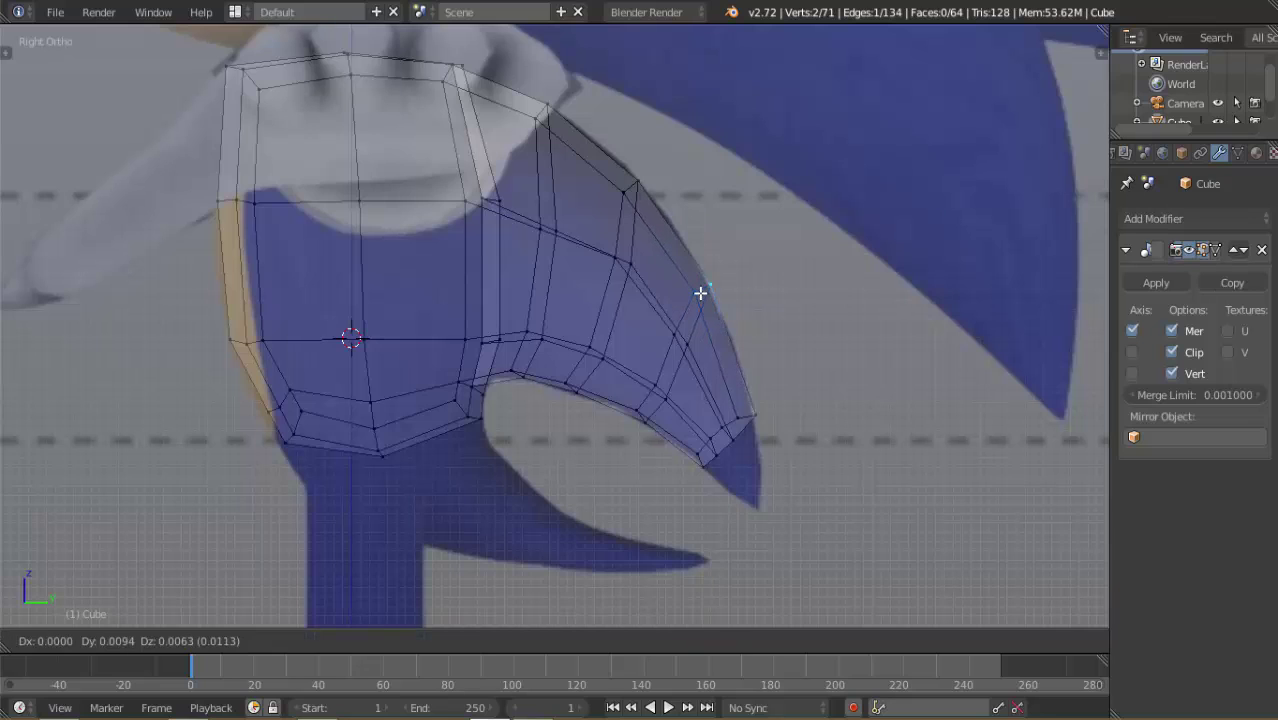
left_click(700, 292)
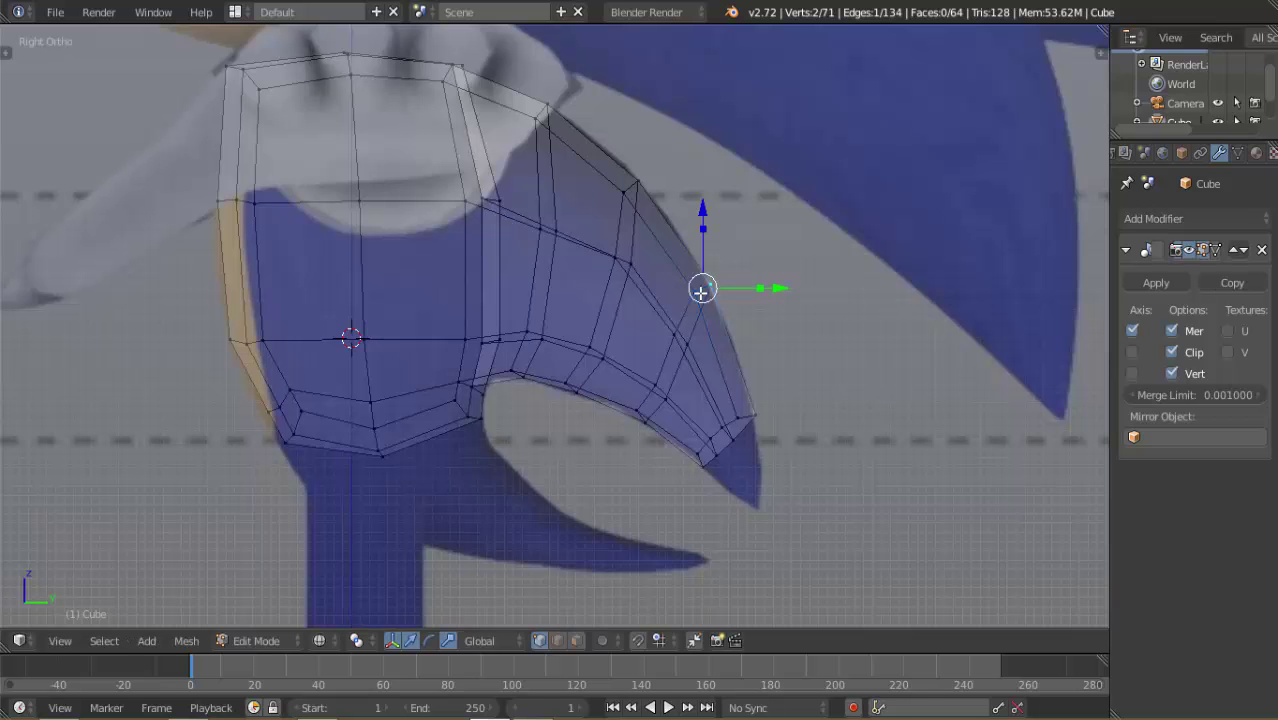
Select the four middle vertices of the spine end, move them down and backwards into the reference tip, and rotate them about -26 degrees
scroll(741, 384, "up", 2)
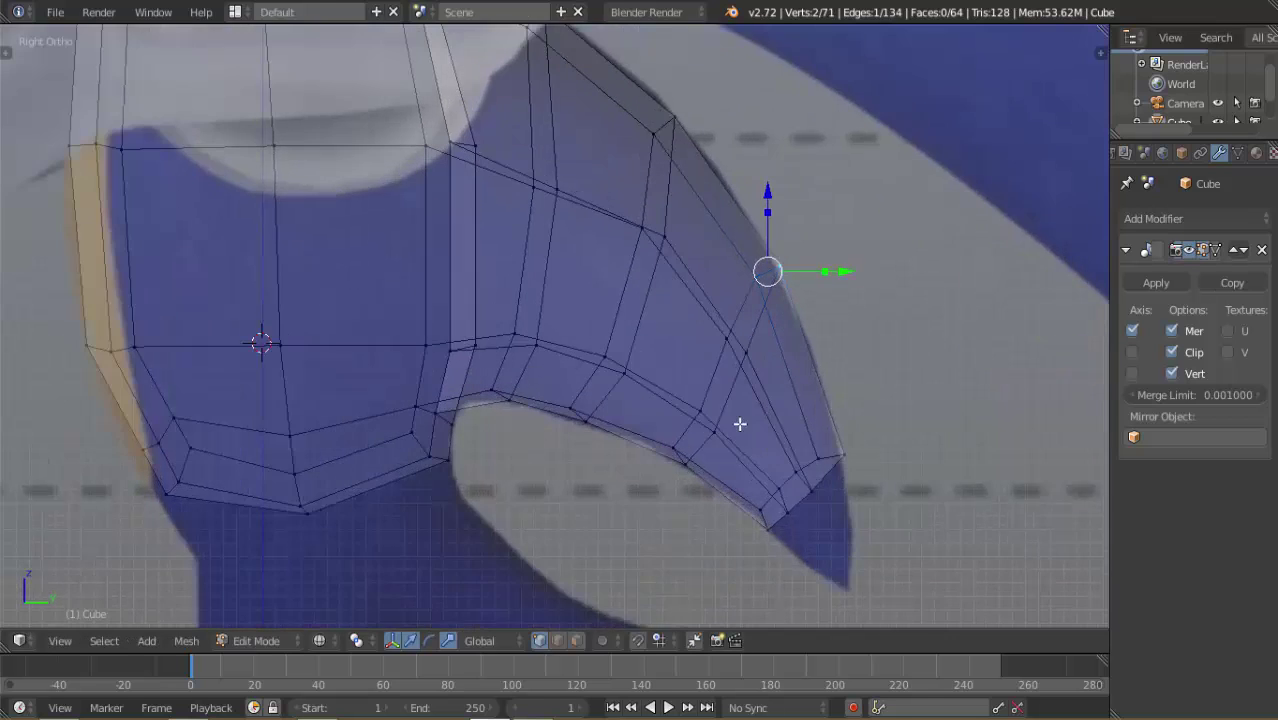
middle_click_drag(739, 422, 525, 249, "shift")
right_click(643, 379)
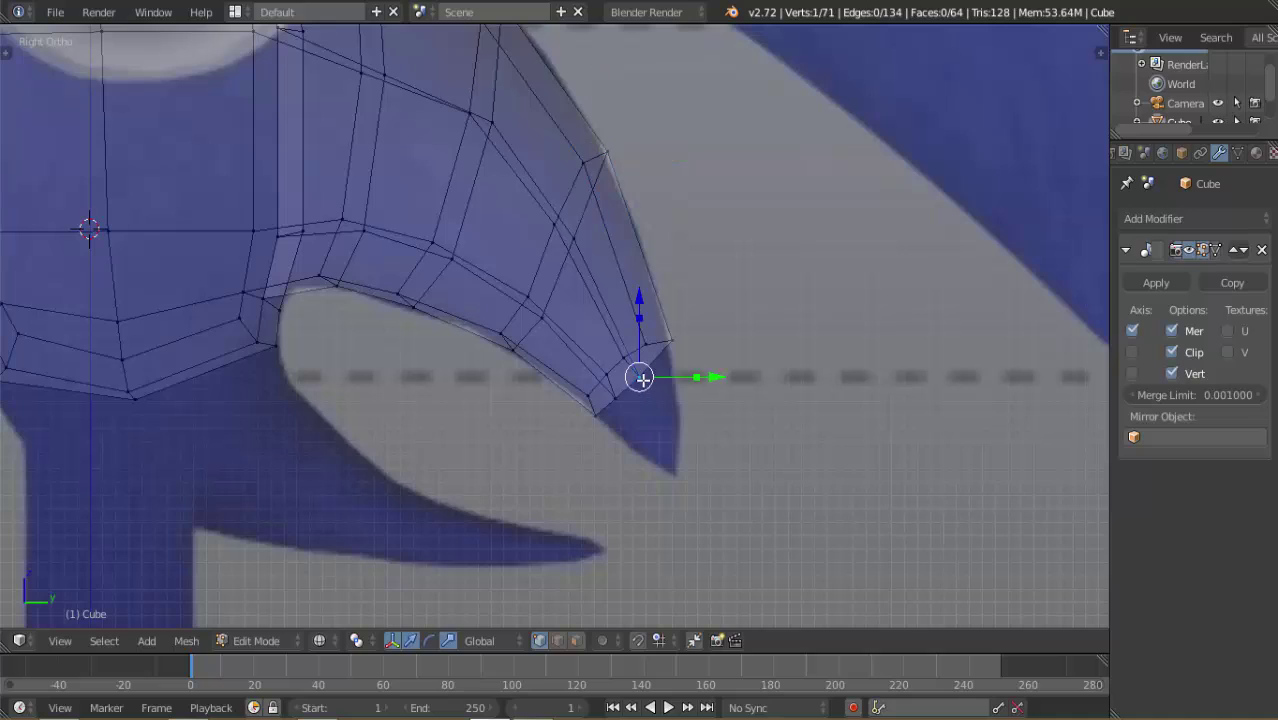
middle_click_drag(637, 390, 354, 372)
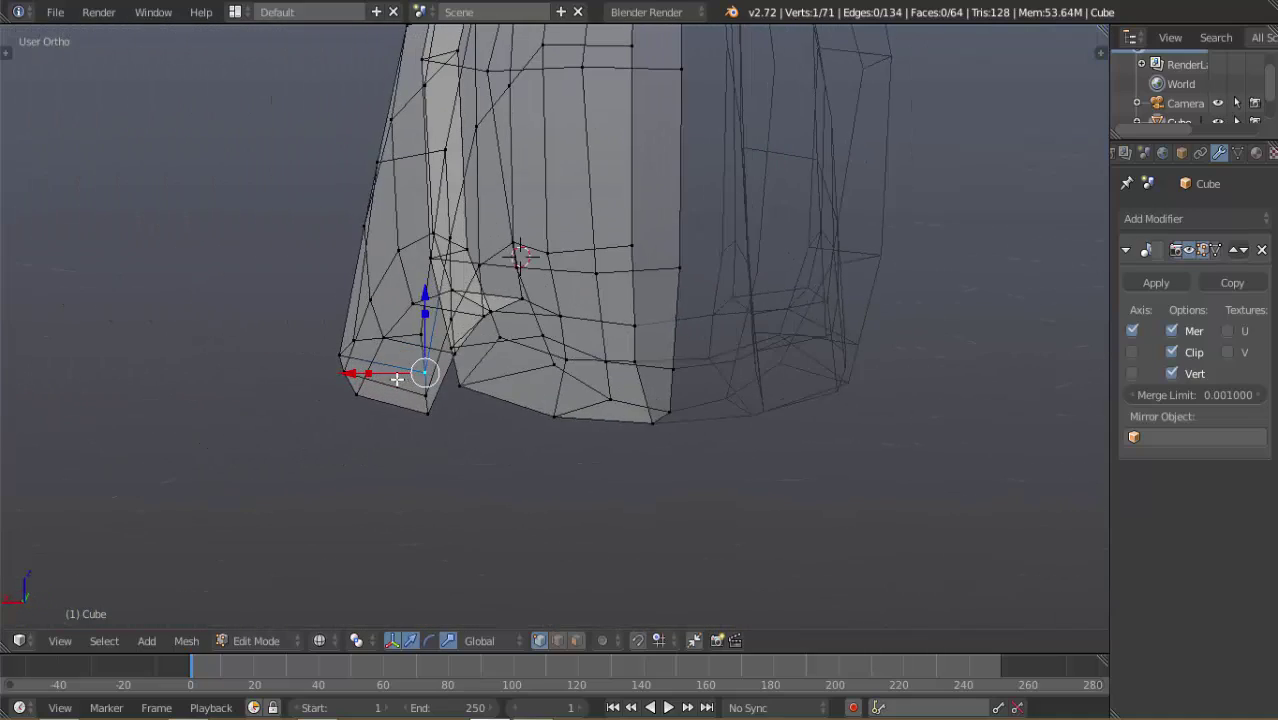
right_click(343, 359, "shift")
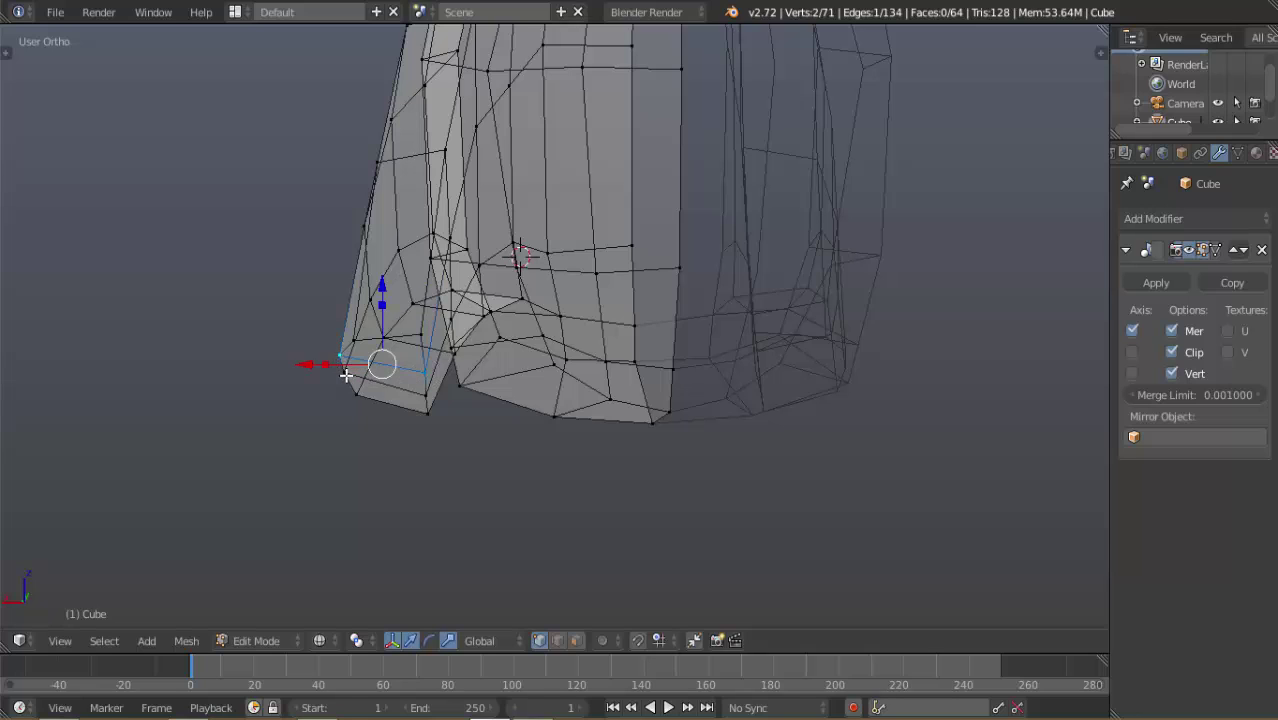
right_click(423, 373)
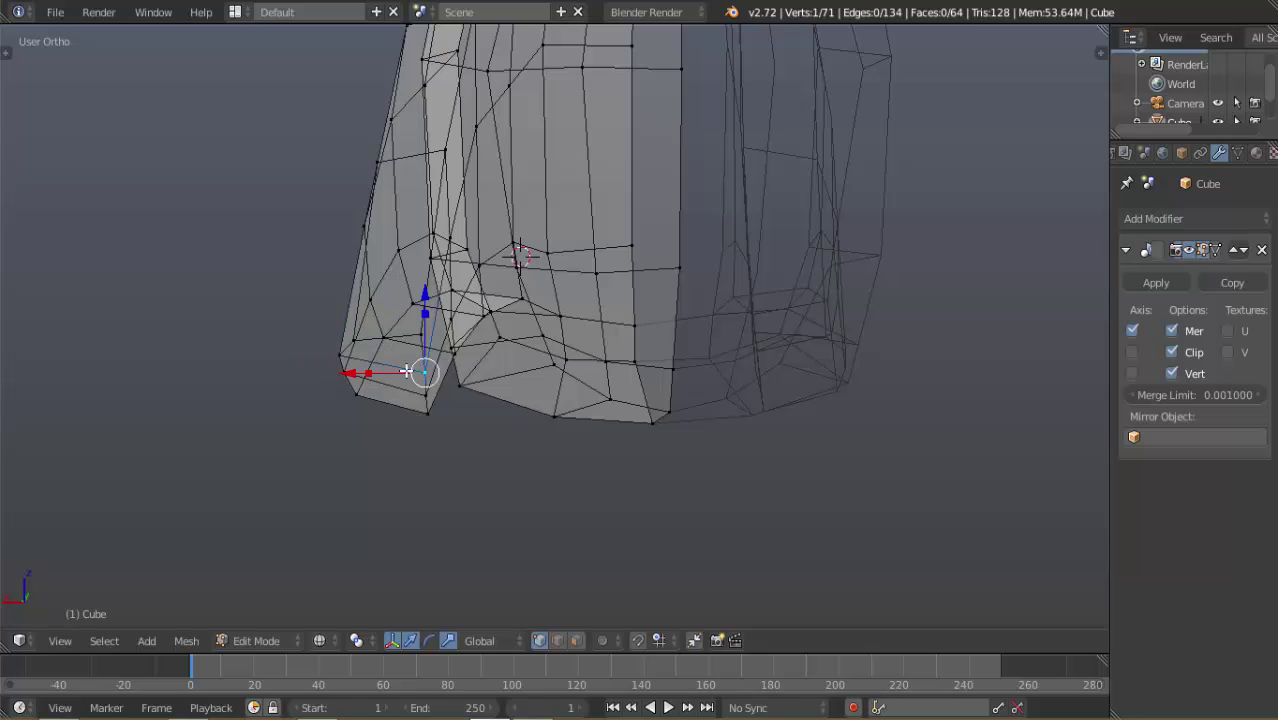
right_click(341, 352, "shift")
right_click(352, 385, "shift")
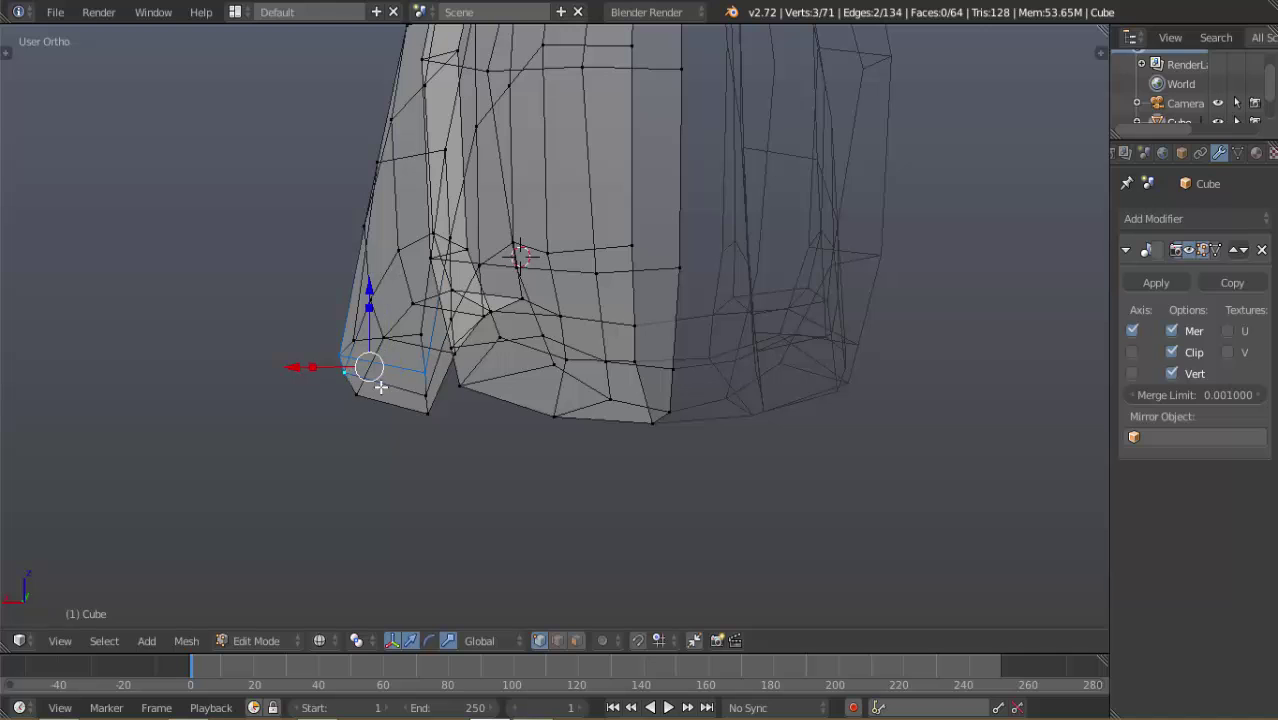
right_click(413, 396, "shift")
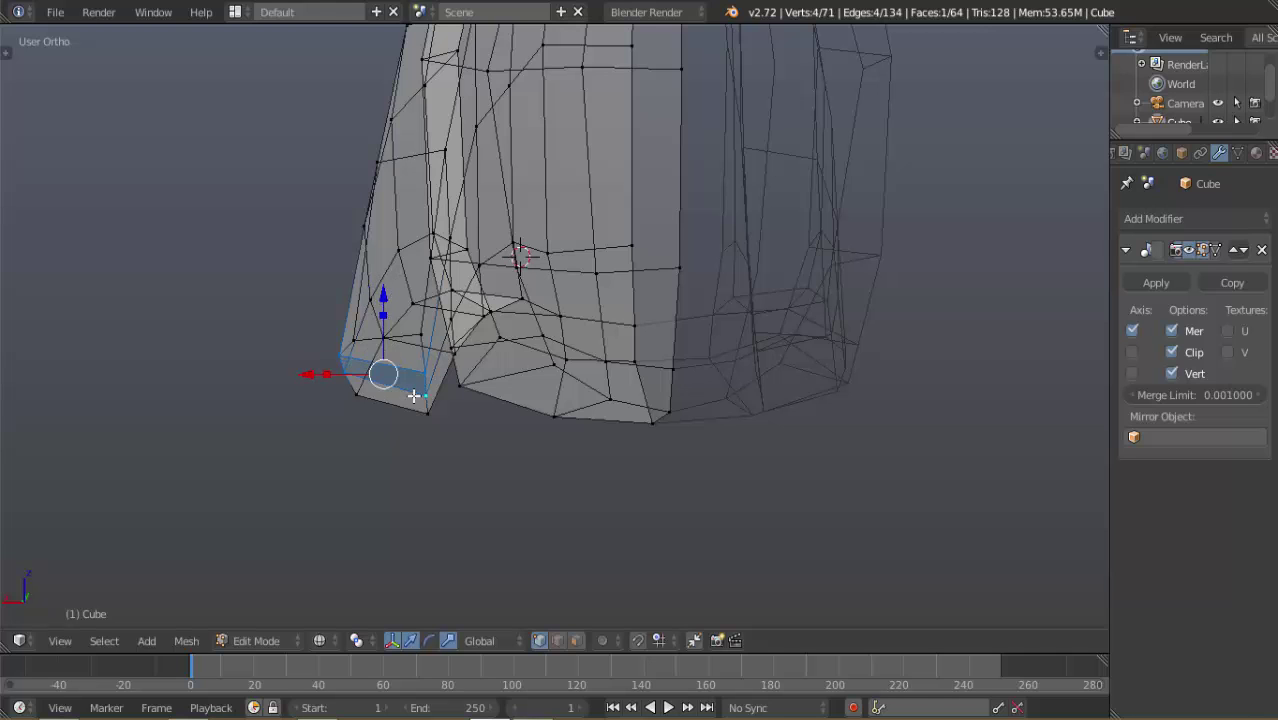
key("KP_3")
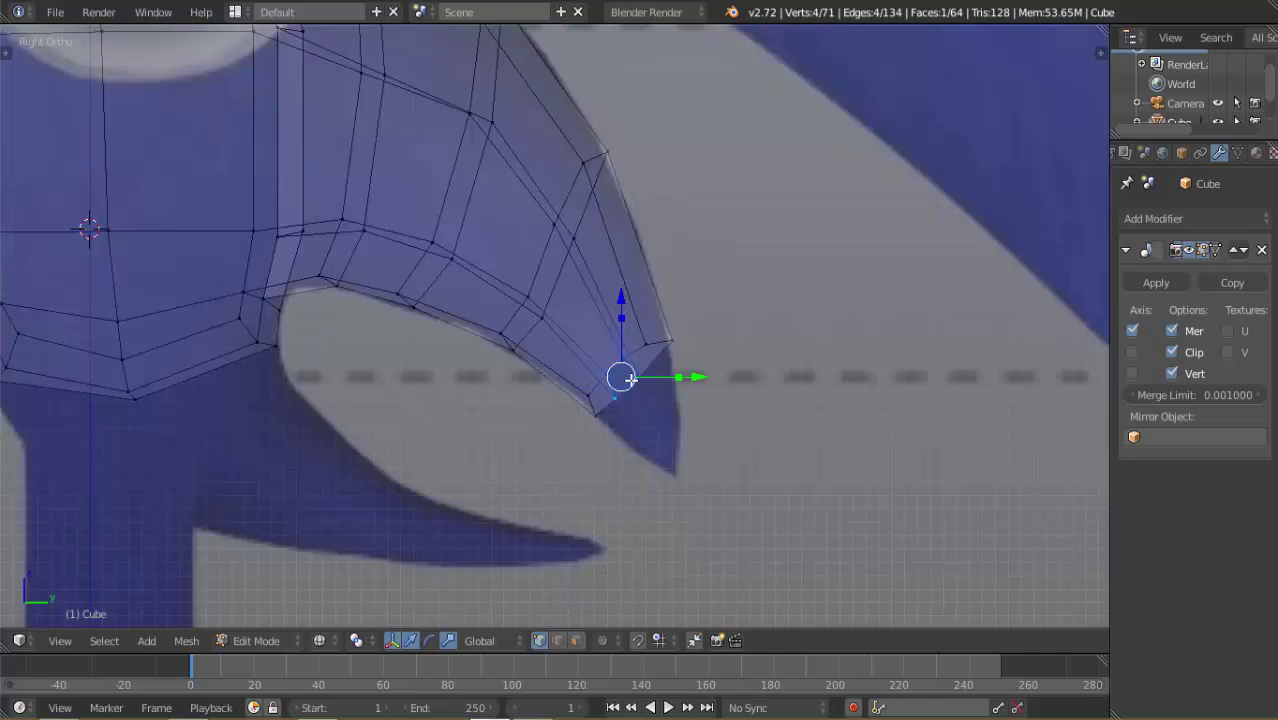
key("g")
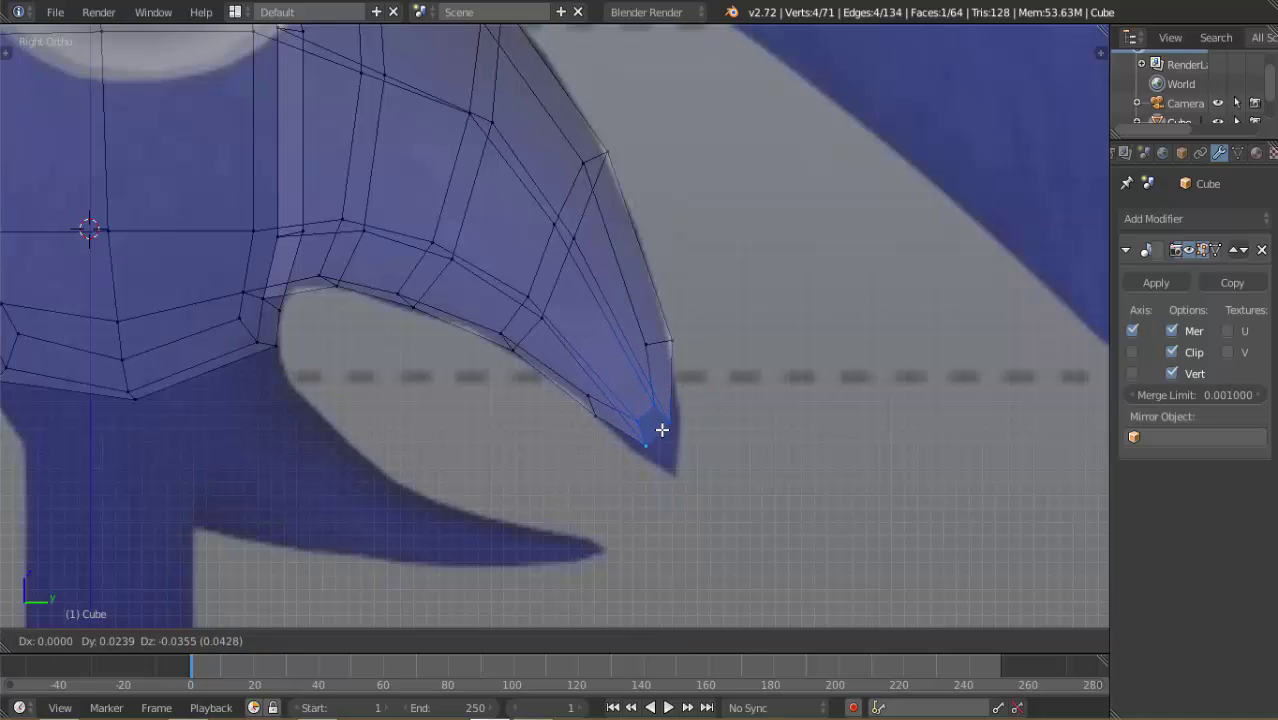
left_click(669, 448)
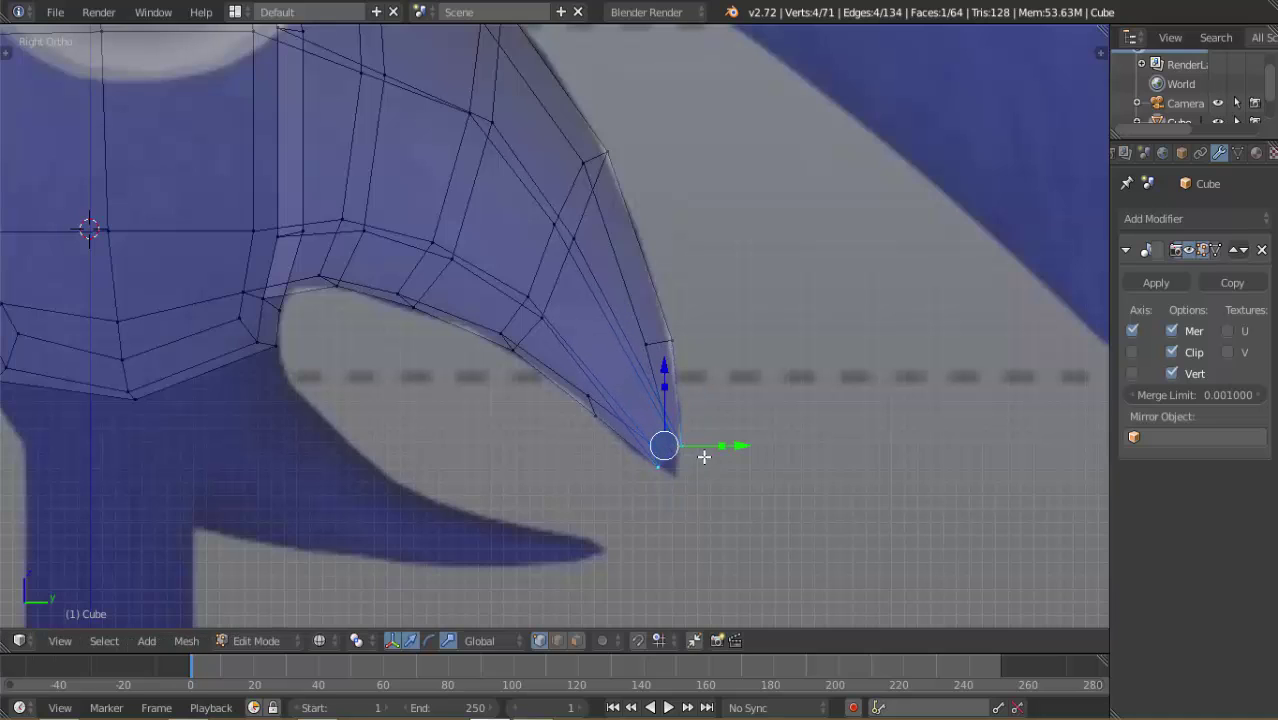
key("r")
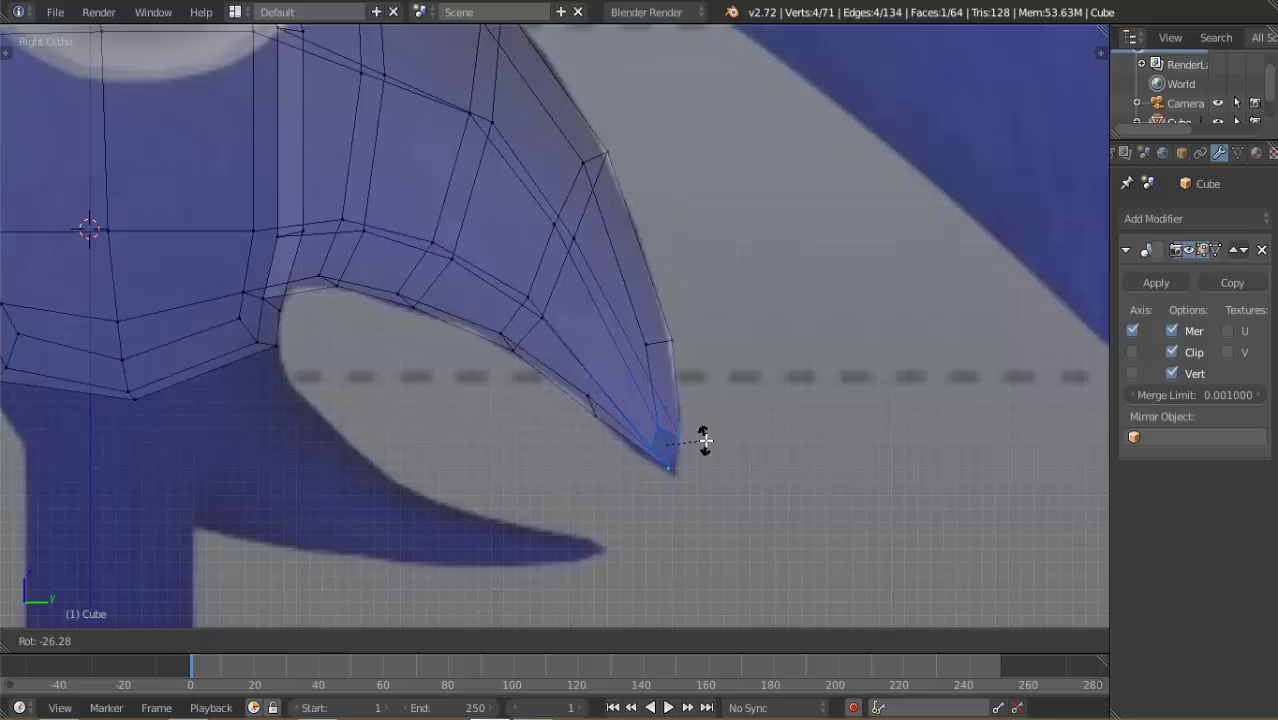
left_click(705, 440)
In solid shading, select all eight vertices around the spine's tip and scale them to about 0.17 along the X axis
scroll(670, 374, "down", 2)
mouse_move(670, 374)
middle_mouse_down()
mouse_move(650, 346)
mouse_move(528, 362)
mouse_move(463, 330)
mouse_move(597, 380)
mouse_move(510, 420)
mouse_move(538, 345)
mouse_move(476, 362)
mouse_move(502, 386)
mouse_move(374, 351)
mouse_move(442, 351)
mouse_move(388, 351)
mouse_move(368, 283)
mouse_move(432, 328)
mouse_move(397, 399)
middle_mouse_up()
key("z")
scroll(510, 420, "up", 2)
left_click(445, 374, "shift")
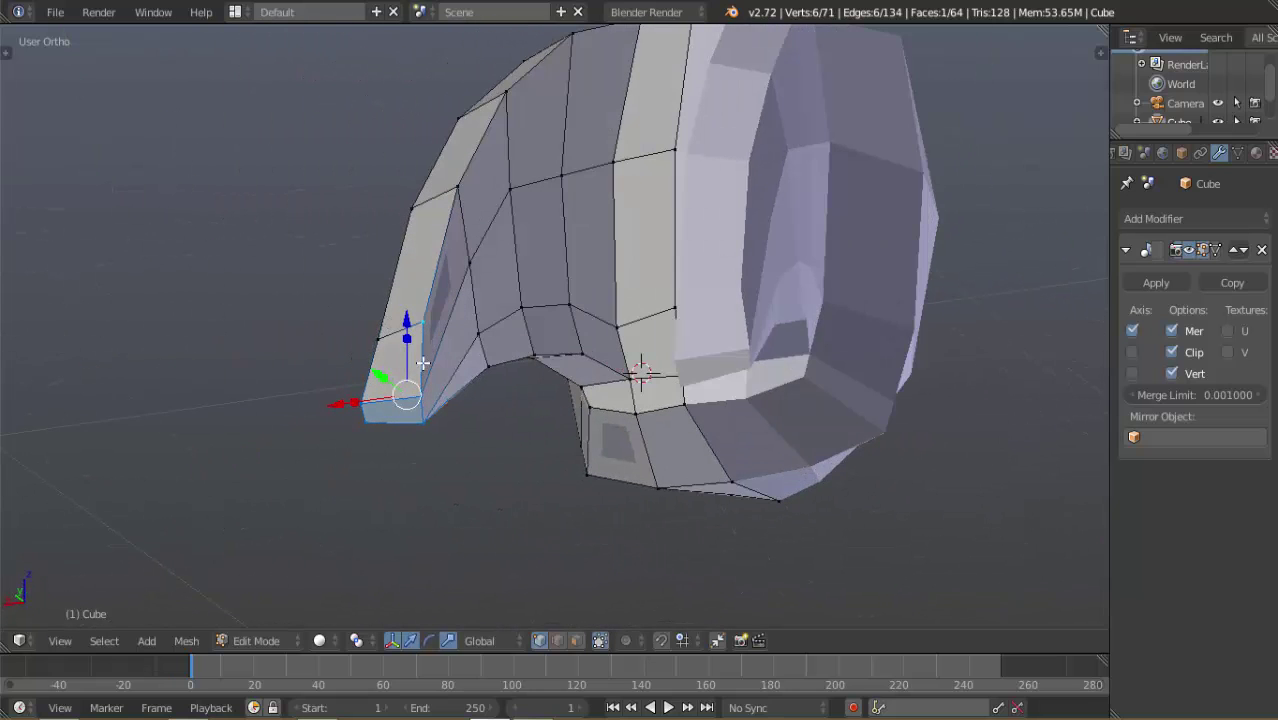
middle_click_drag(420, 397, 559, 405)
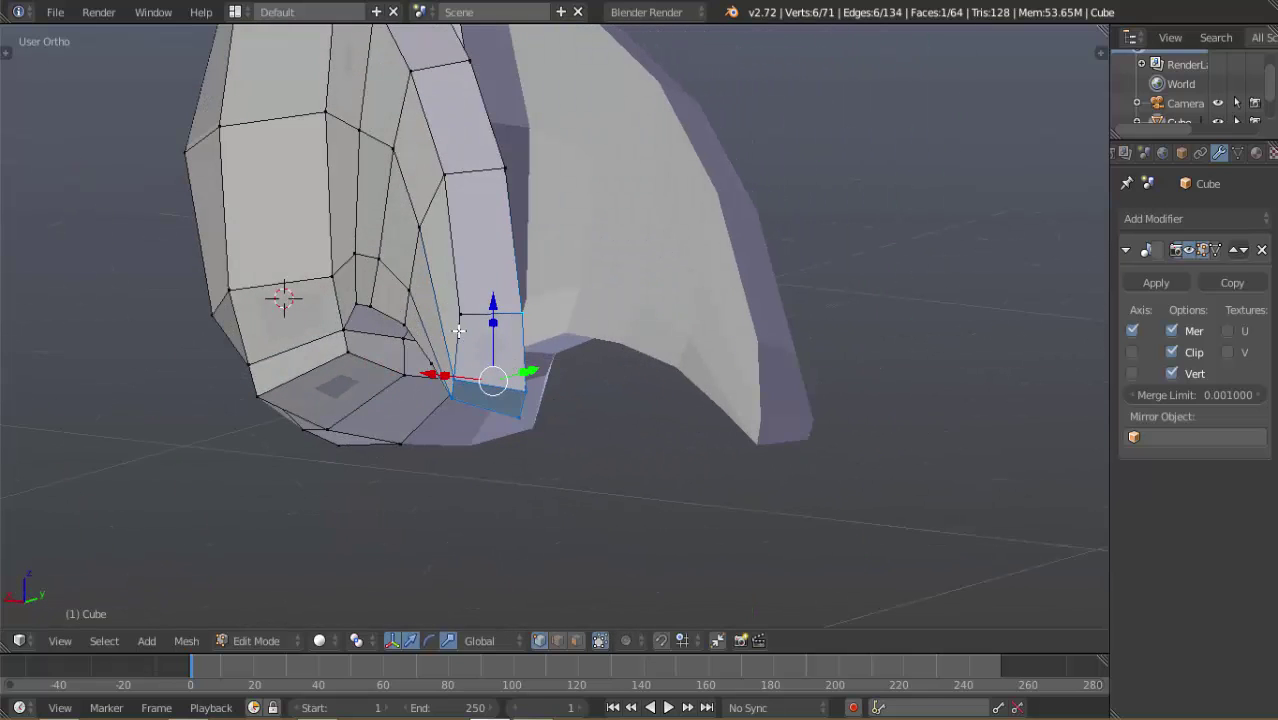
right_click(458, 331, "shift")
middle_click_drag(458, 331, 386, 398)
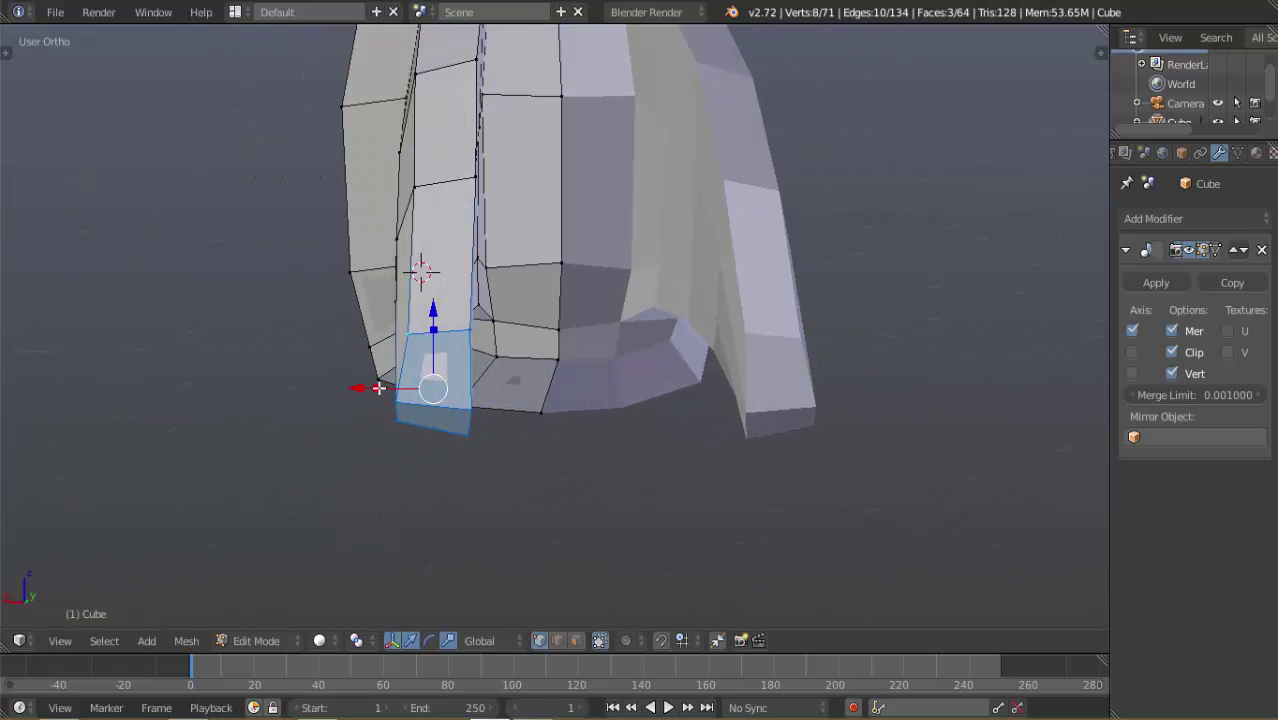
mouse_move(378, 388)
left_mouse_down()
mouse_move(371, 379)
mouse_move(400, 389)
left_mouse_up()
key("s")
key("x")
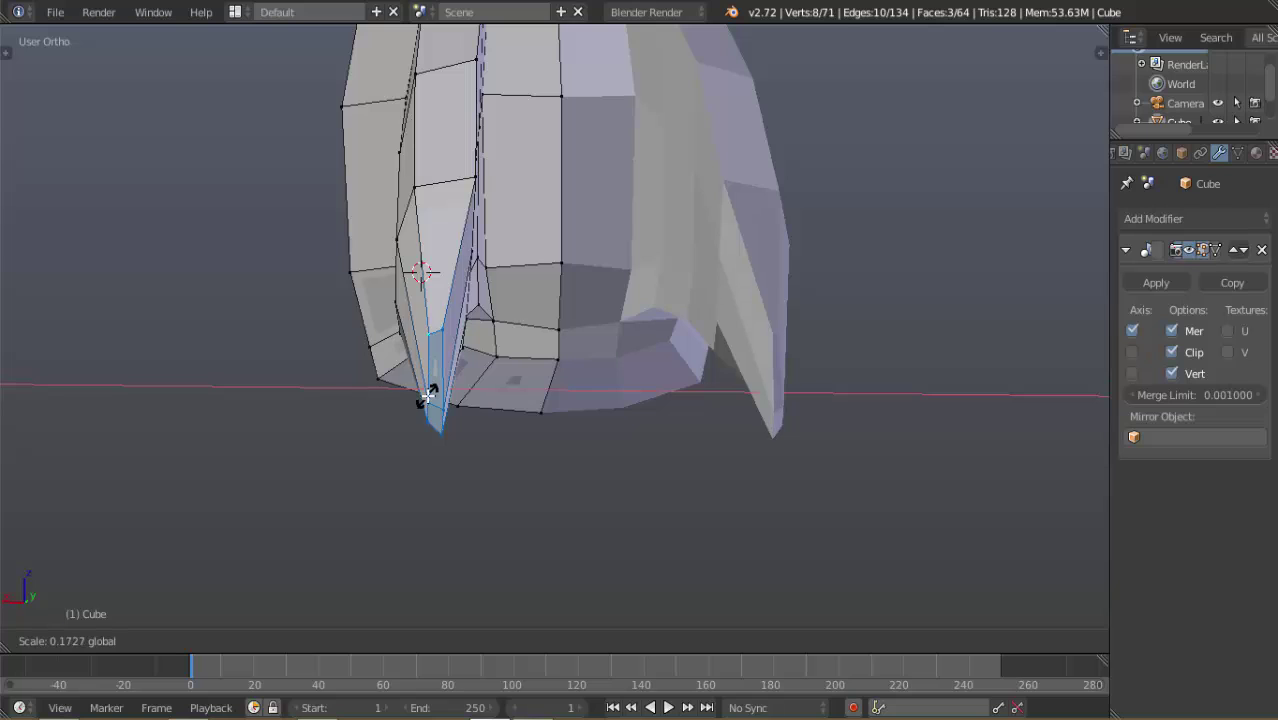
left_click(428, 395)
Select the edge loop just above the spine's tip and scale it to about 0.61 along the X axis
right_click(446, 185, "alt")
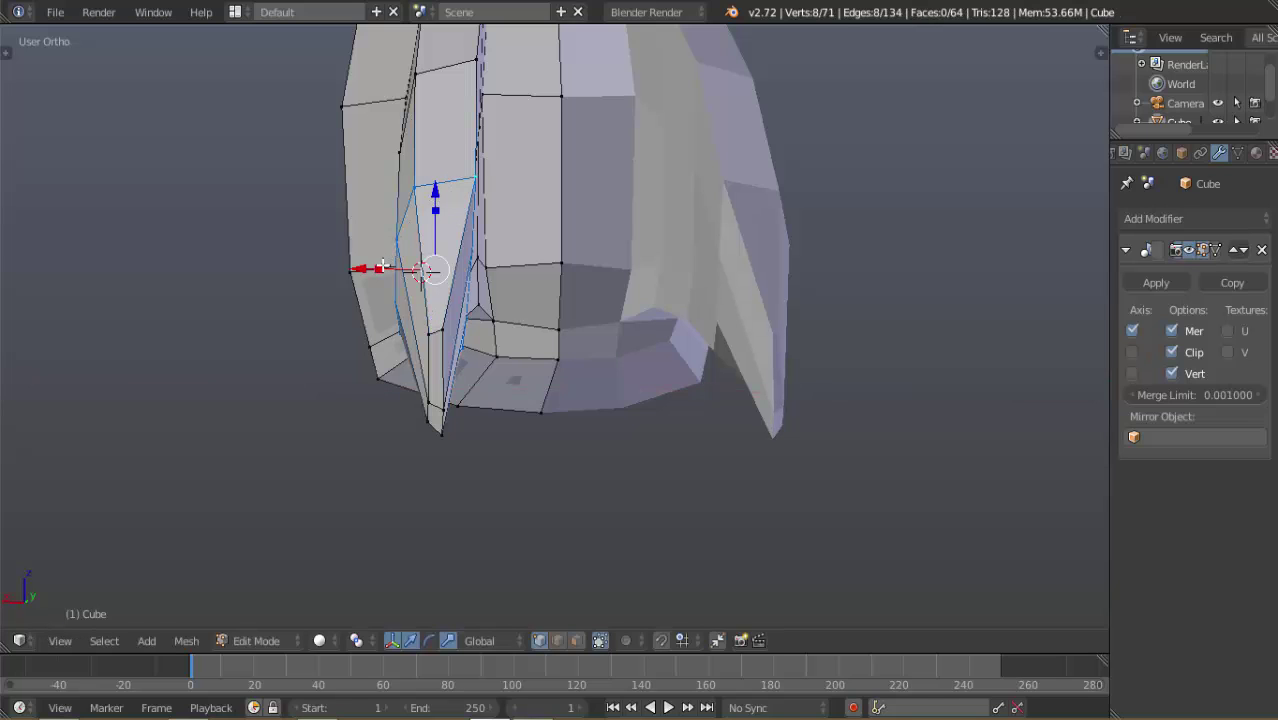
key("s")
key("x")
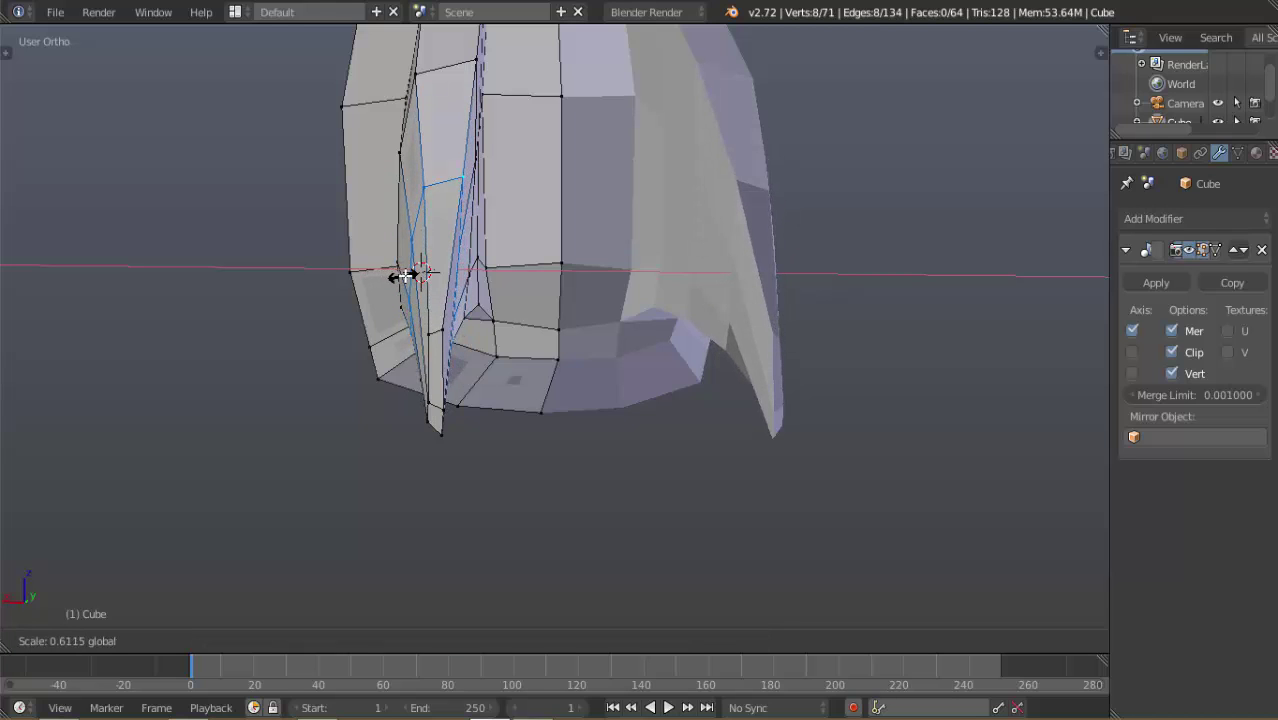
left_click(405, 275)
Select the next edge loop up the spine and scale it to about 0.78 along the X axis
mouse_move(462, 257)
middle_mouse_down()
mouse_move(441, 175)
mouse_move(485, 260)
mouse_move(440, 268)
middle_mouse_up()
key("s")
key("x")
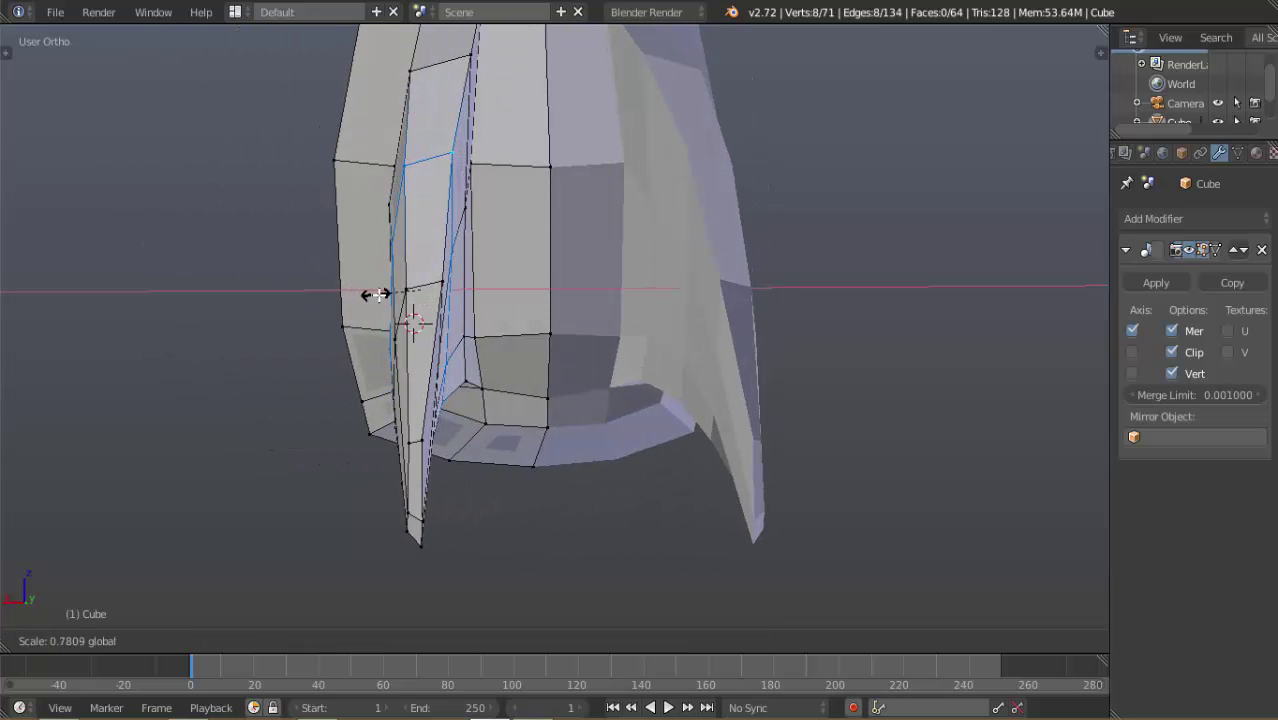
left_click(368, 294)
Leave Edit Mode and examine the torso and spines from several angles and against the right and front reference images
middle_click_drag(368, 294, 522, 379)
key("Tab")
scroll(372, 337, "down", 3)
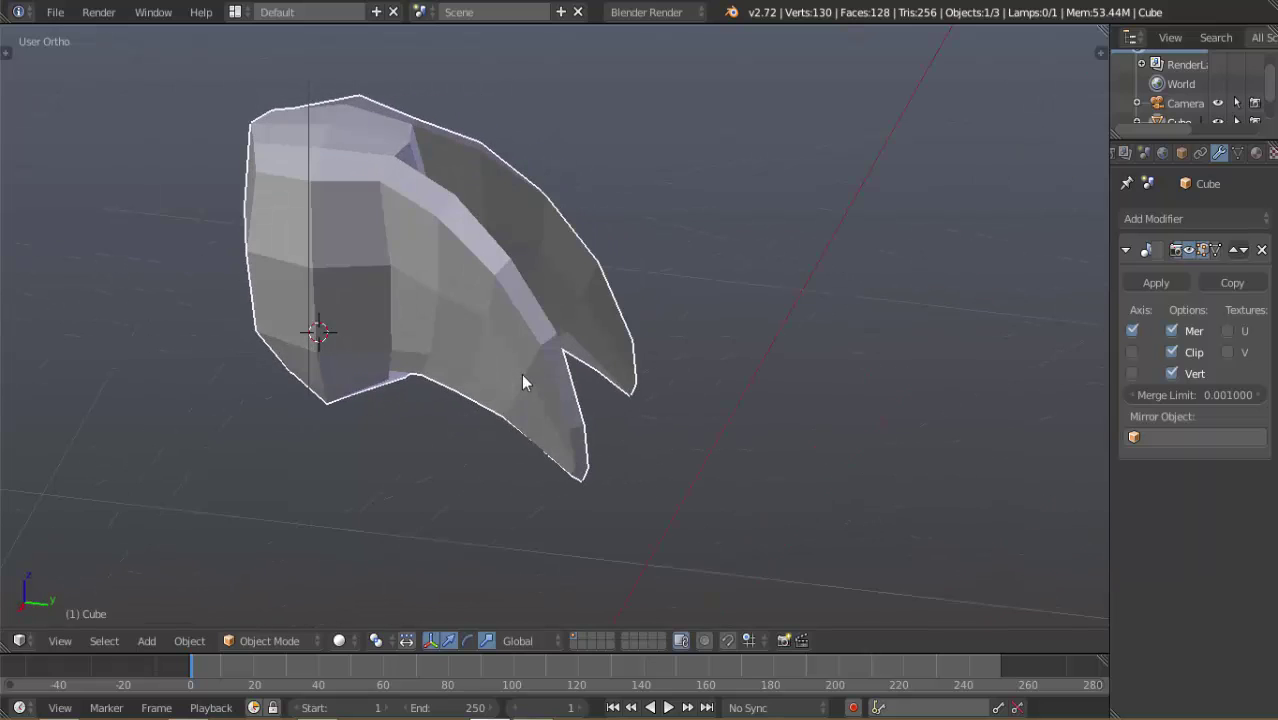
scroll(522, 379, "up", 2)
middle_click_drag(380, 222, 616, 400)
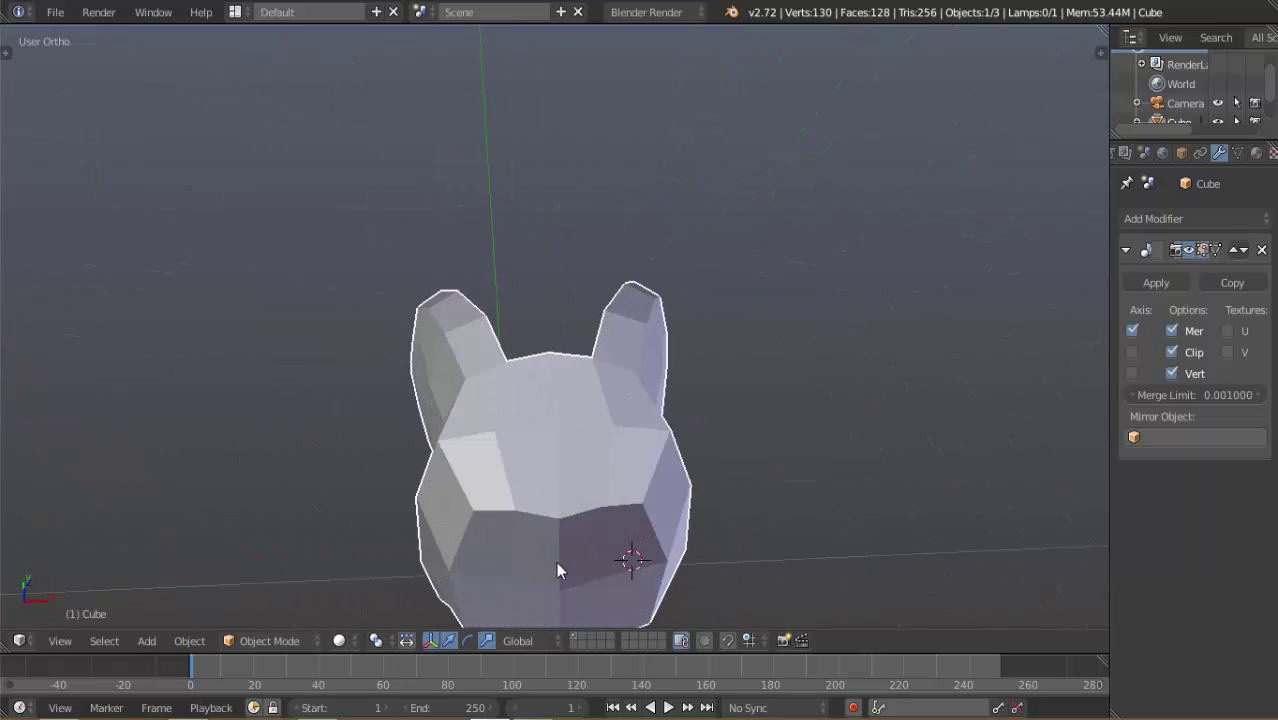
middle_click_drag(590, 586, 418, 366)
key("KP_3")
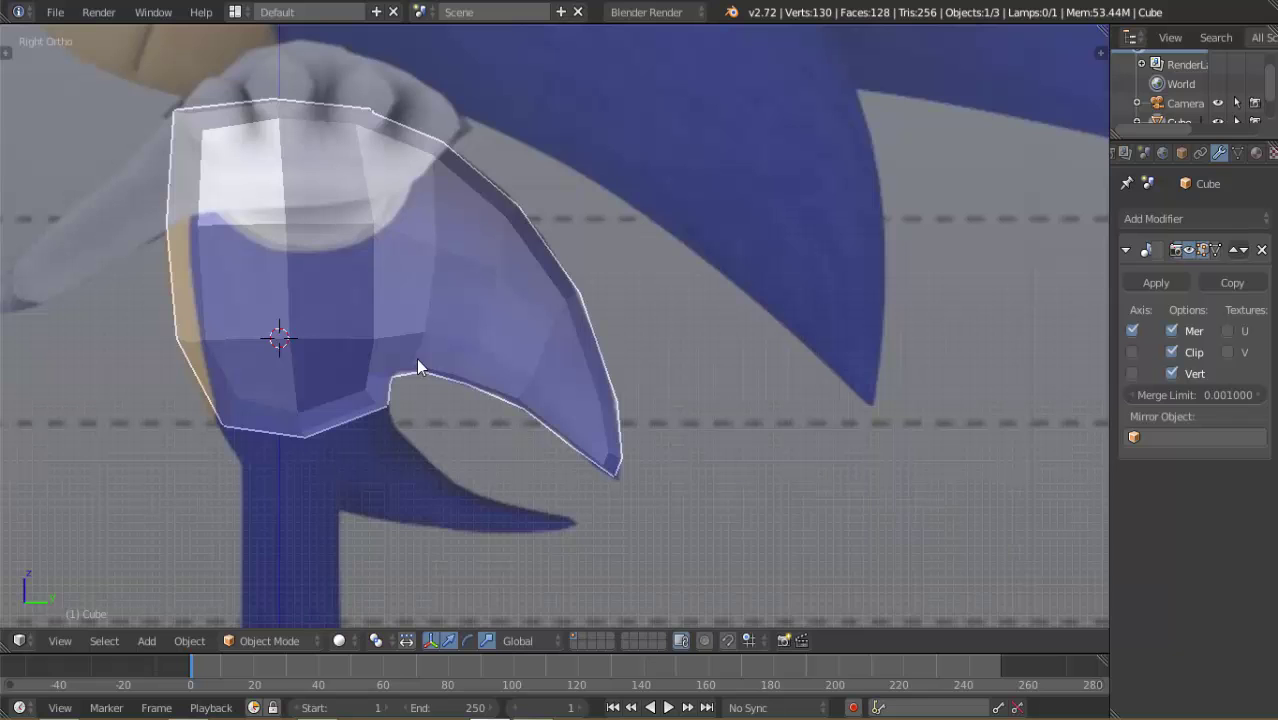
scroll(417, 362, "down", 3)
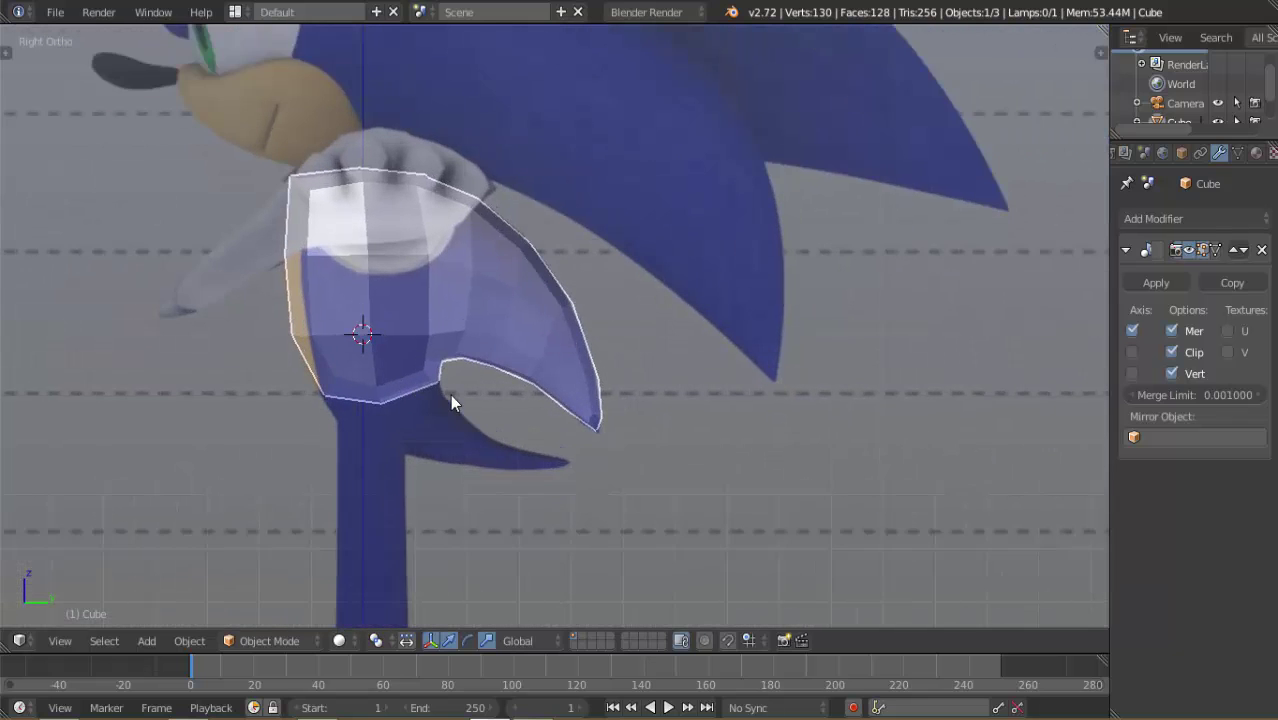
scroll(443, 390, "up", 2)
middle_click_drag(445, 390, 577, 383)
key("KP_1")
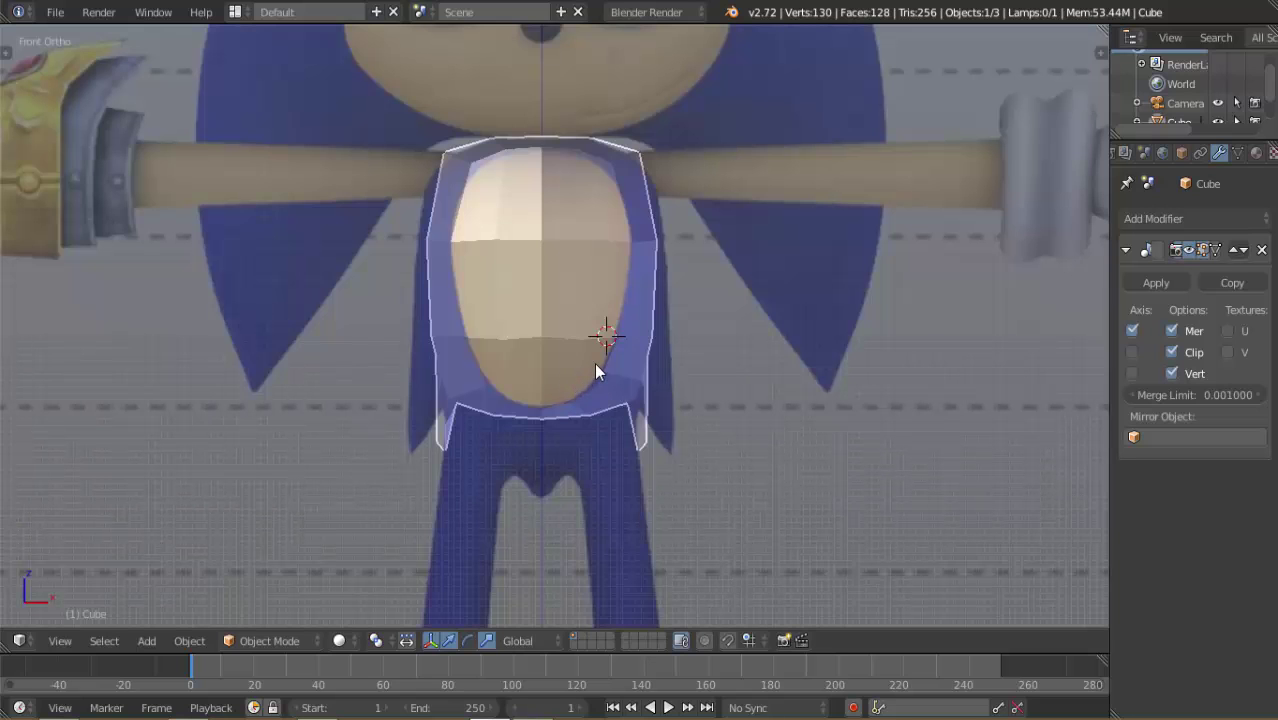
In Edit Mode, move the torso's lower outer corner vertex and the vertex just above it downward over the front reference
scroll(596, 371, "up", 3)
key("Tab")
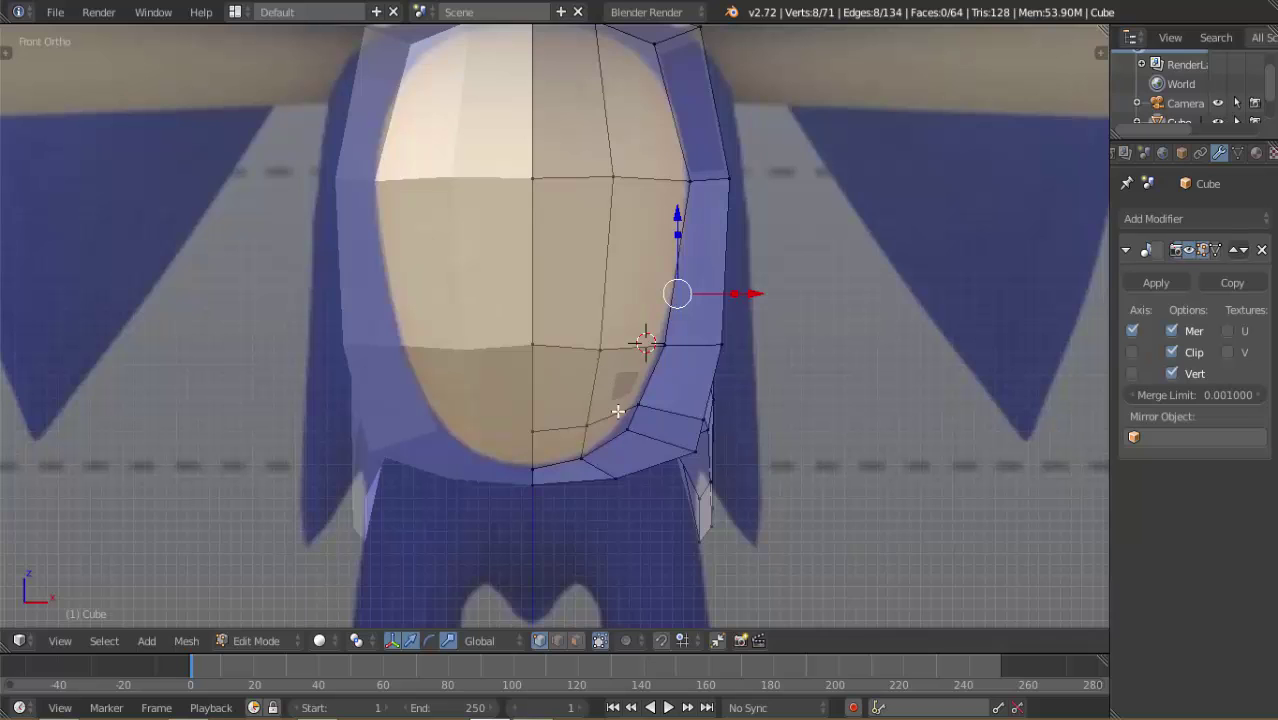
right_click(697, 455)
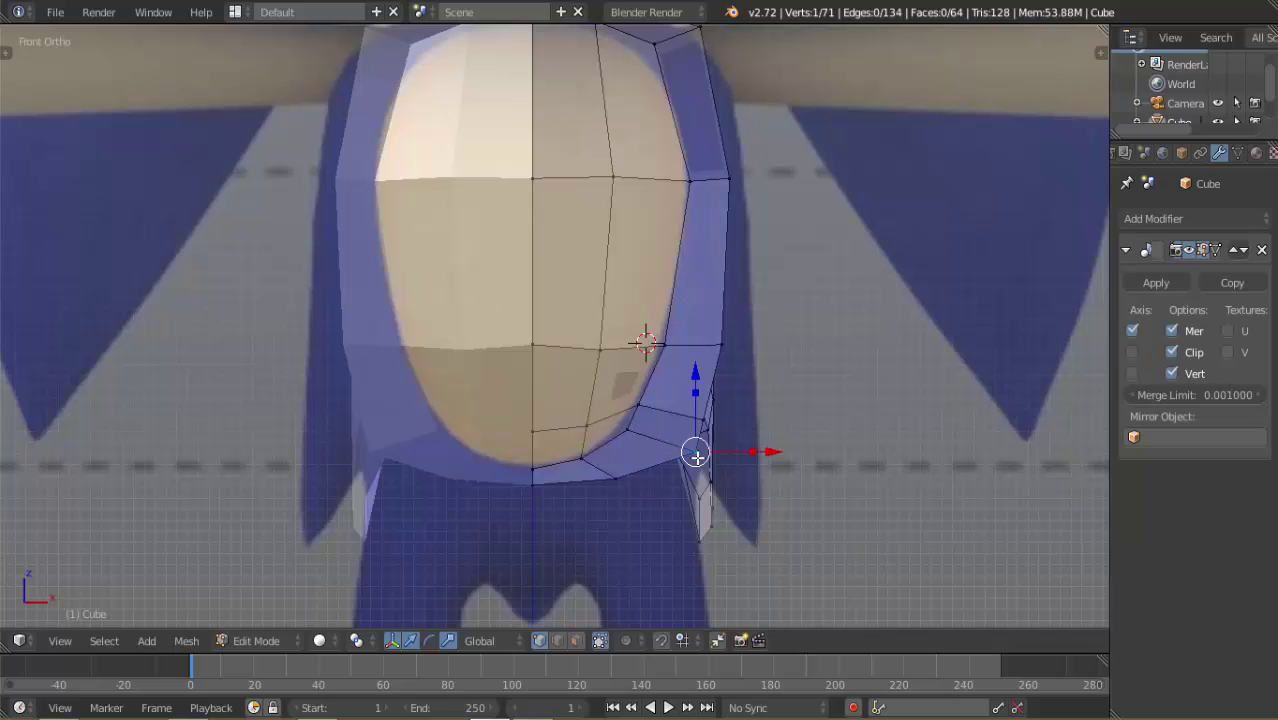
scroll(703, 462, "up", 1)
middle_click_drag(702, 528, 663, 355, "shift")
key("z")
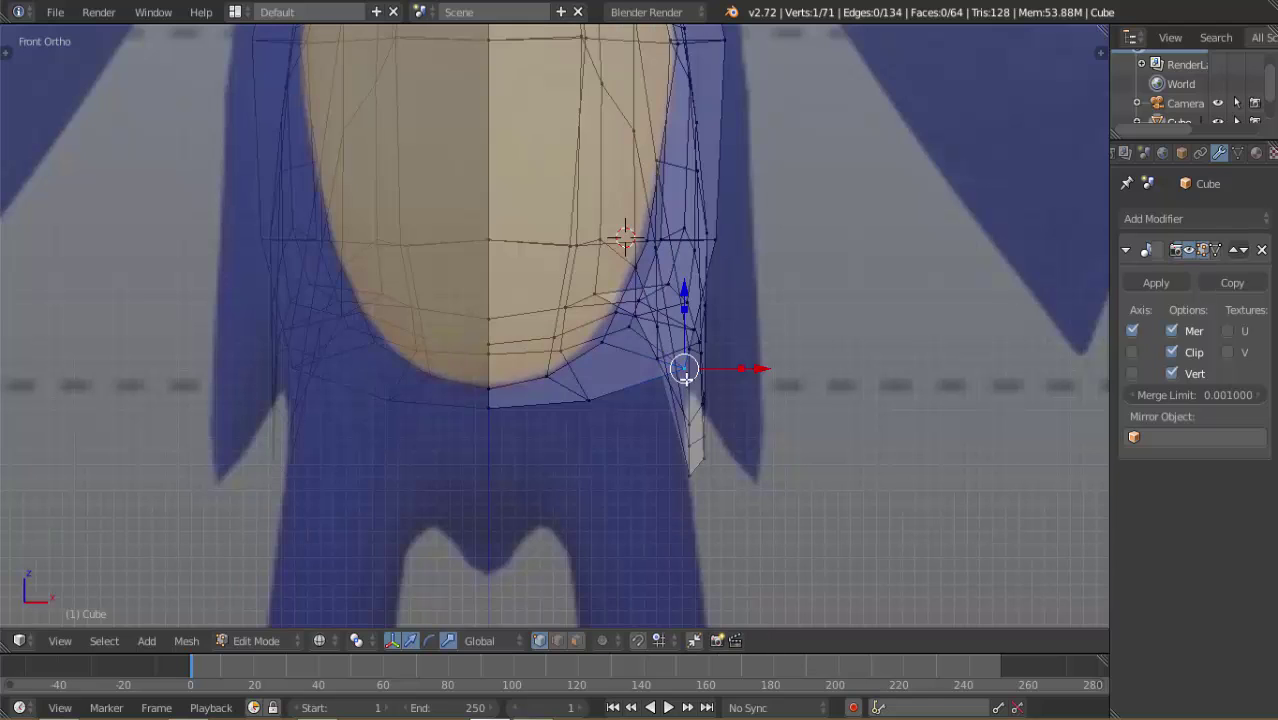
key("z")
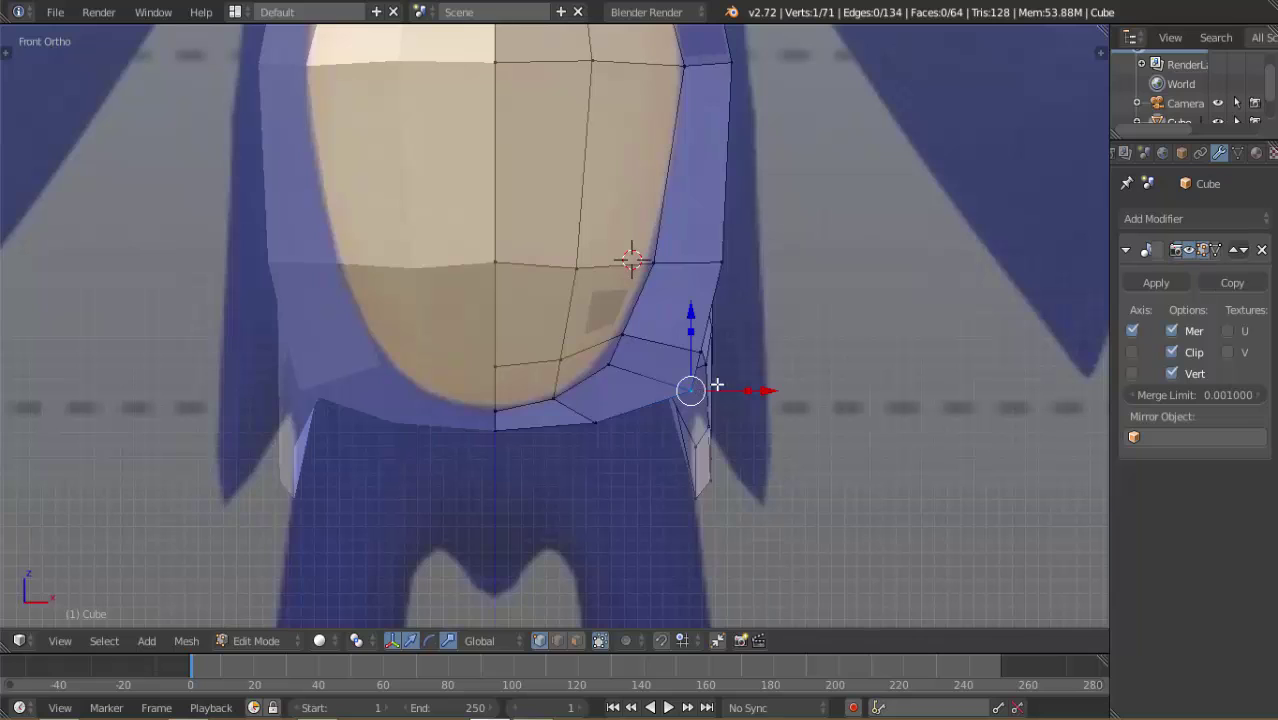
key("g")
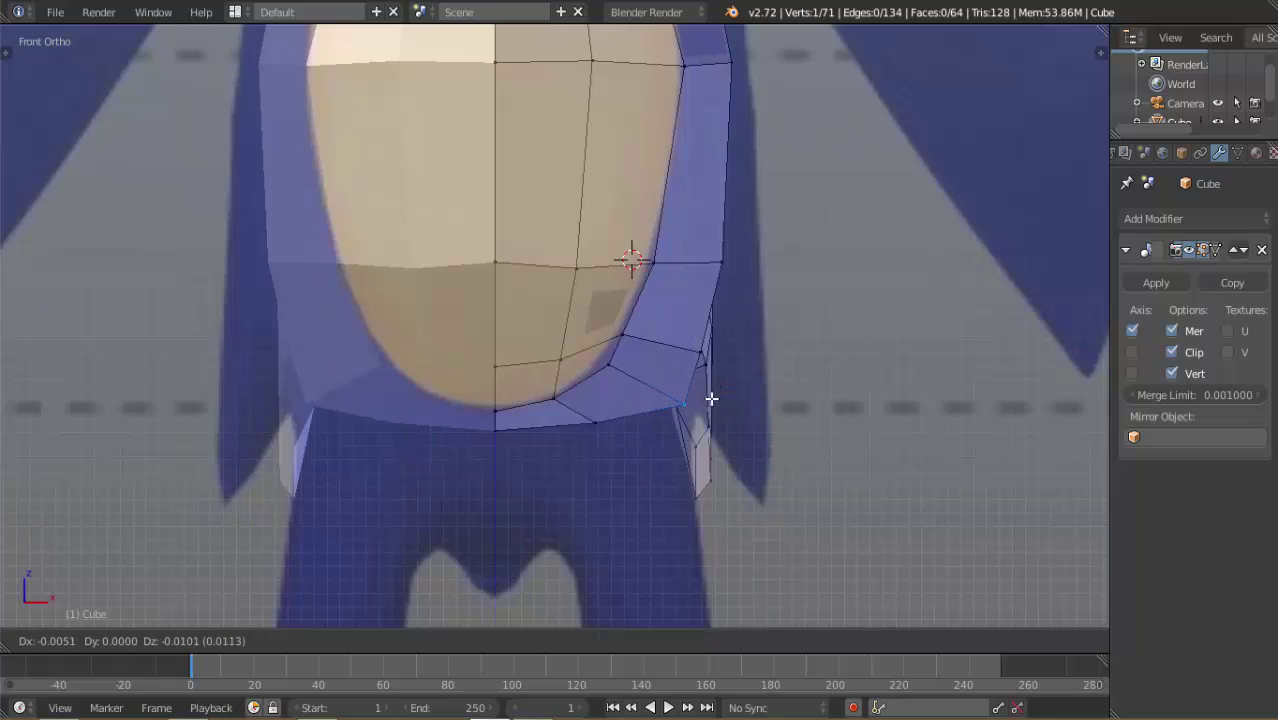
left_click(720, 409)
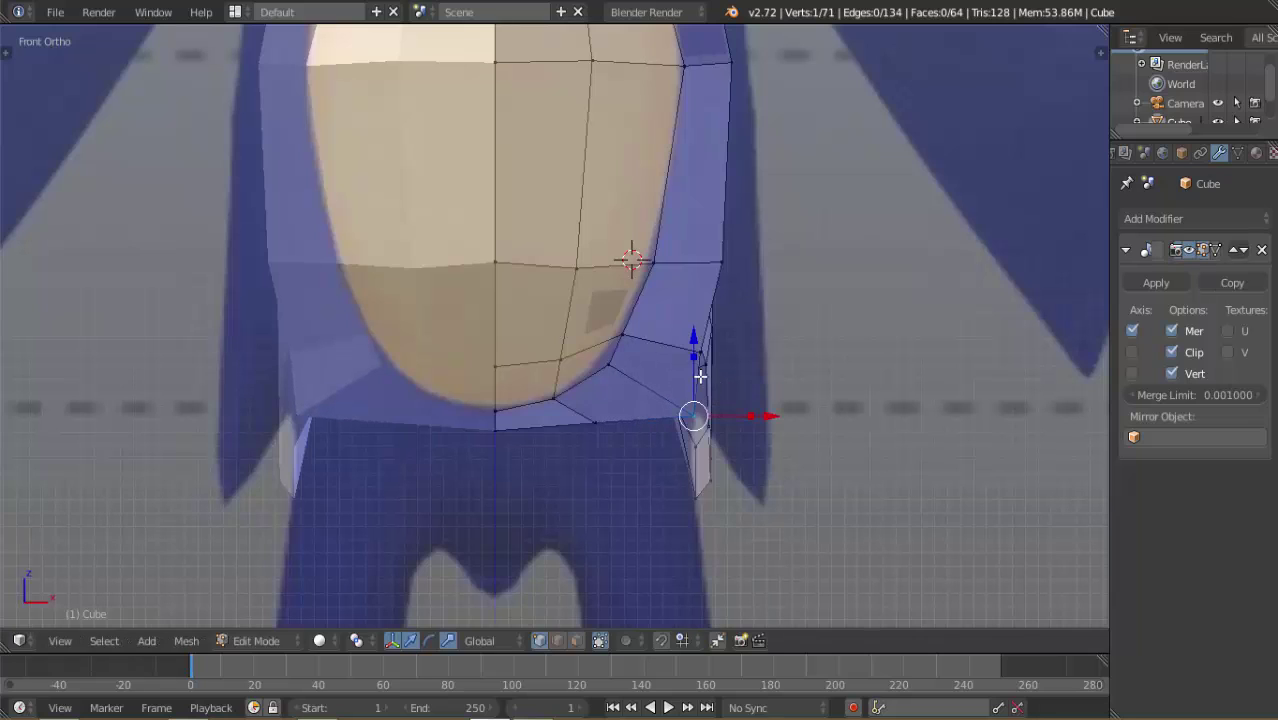
key("g")
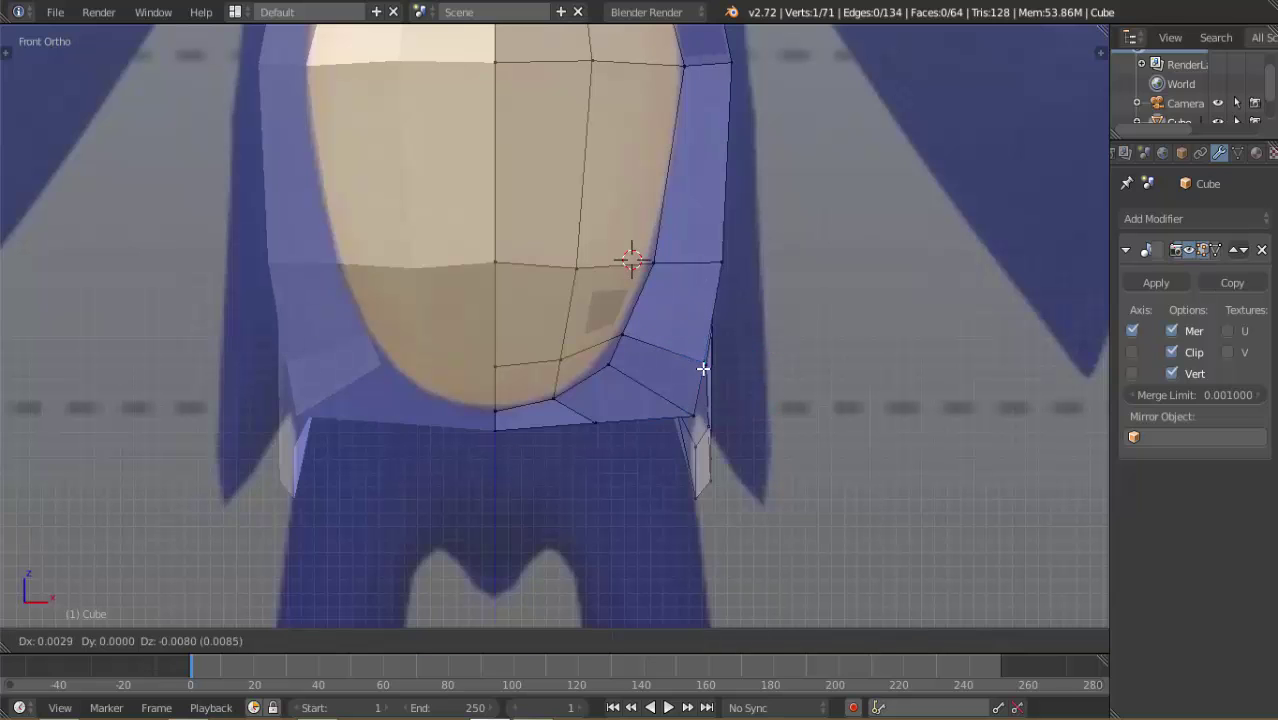
left_click(705, 370)
Move the inner vertex on the torso's underside closer to the mirror centre line
middle_click_drag(700, 372, 650, 279)
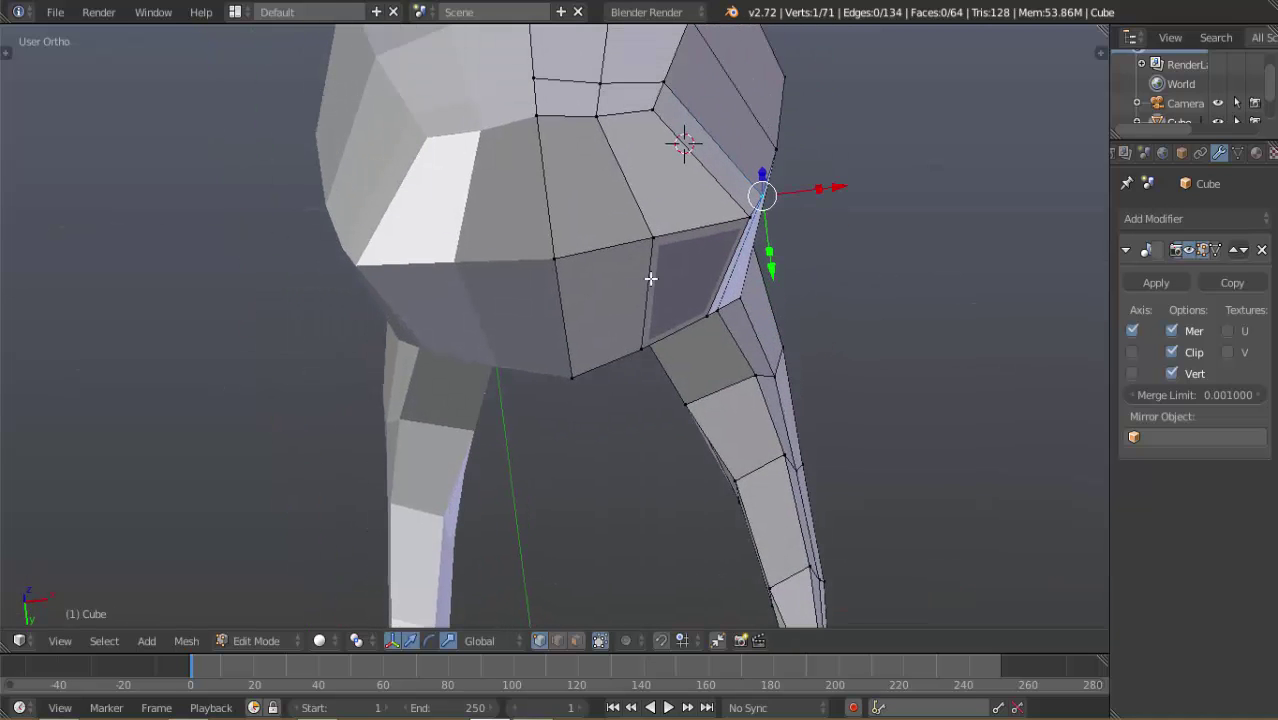
right_click(651, 241)
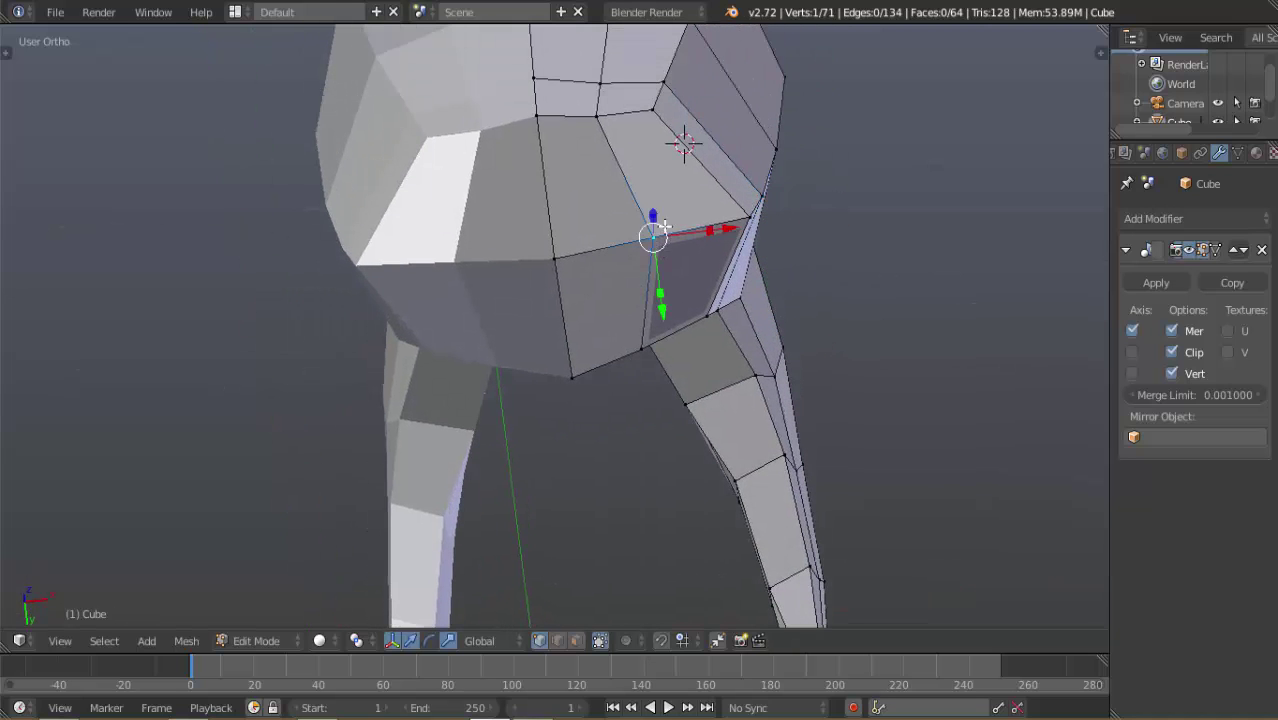
key("g")
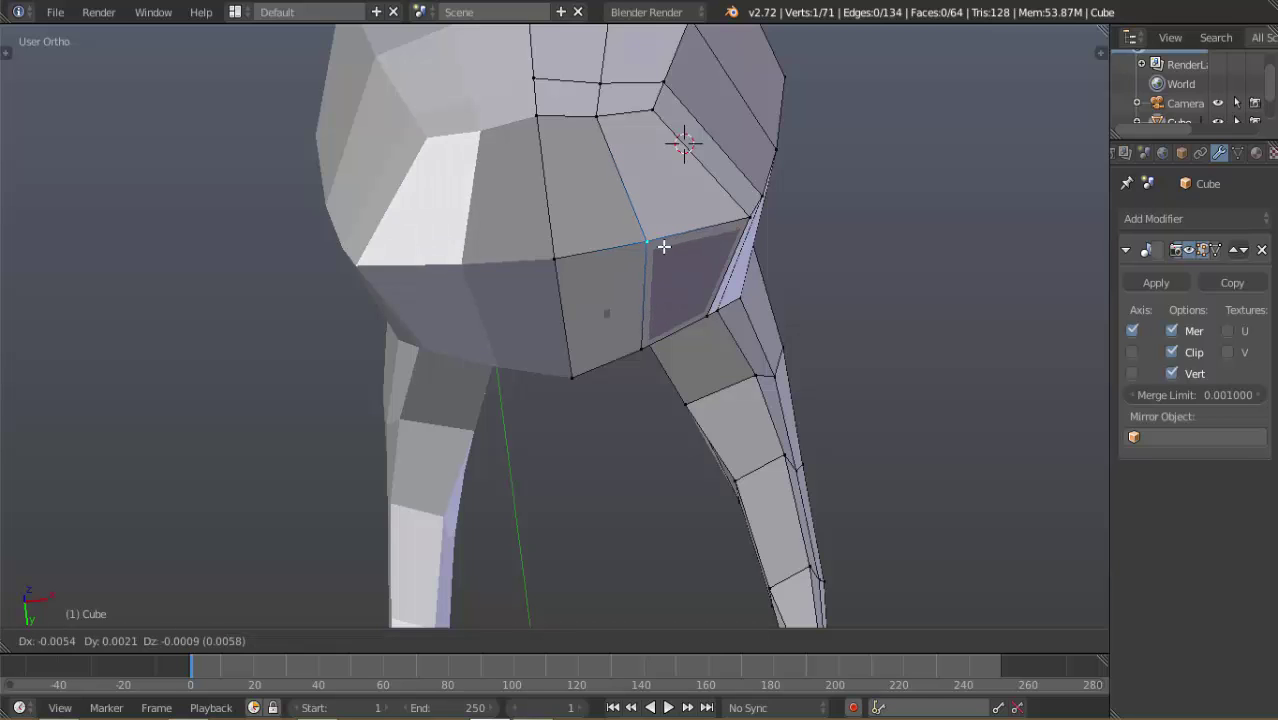
left_click(612, 255)
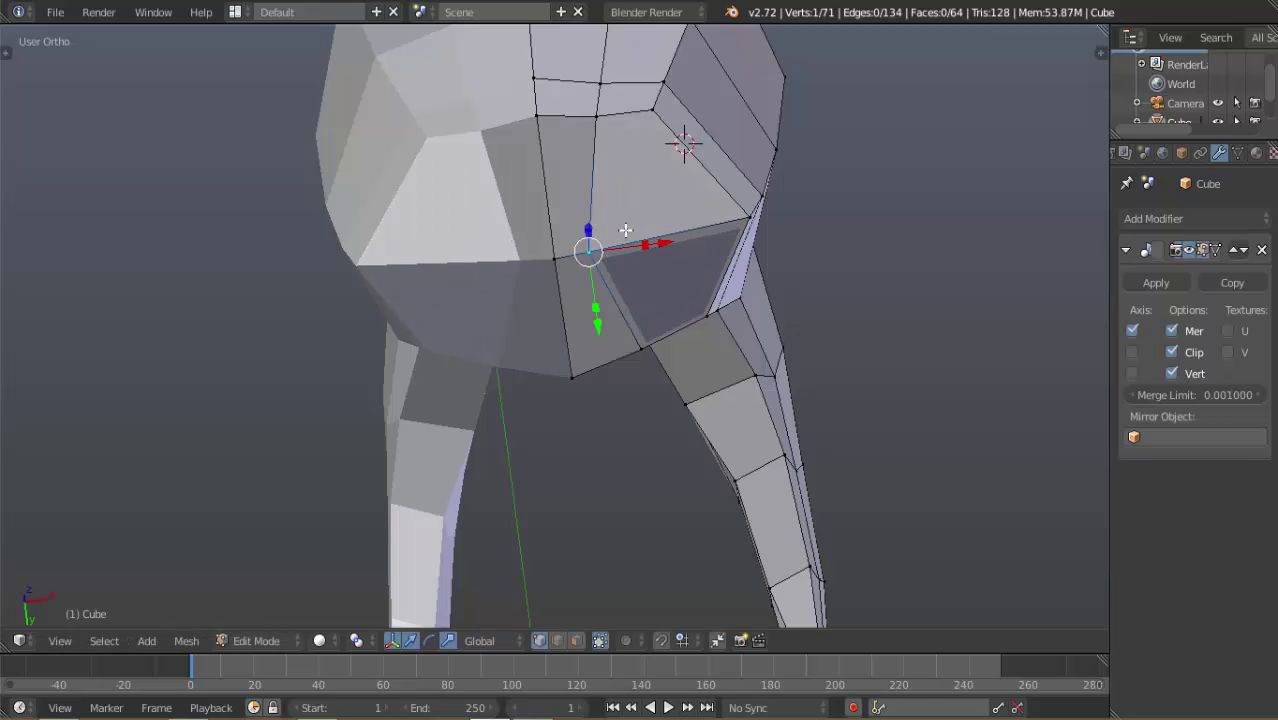
Reposition two vertices along the torso's lower front edge to even out the faces above the underside
middle_click_drag(625, 232, 613, 270)
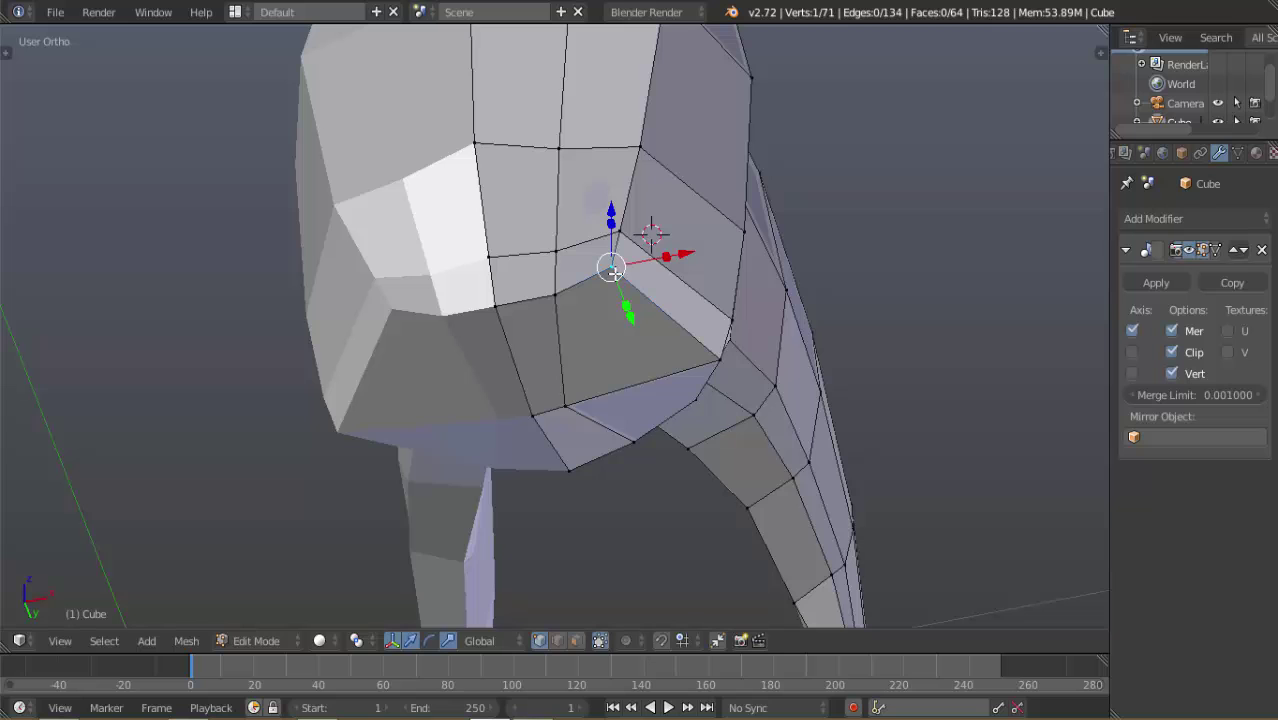
key("g")
left_click(630, 280)
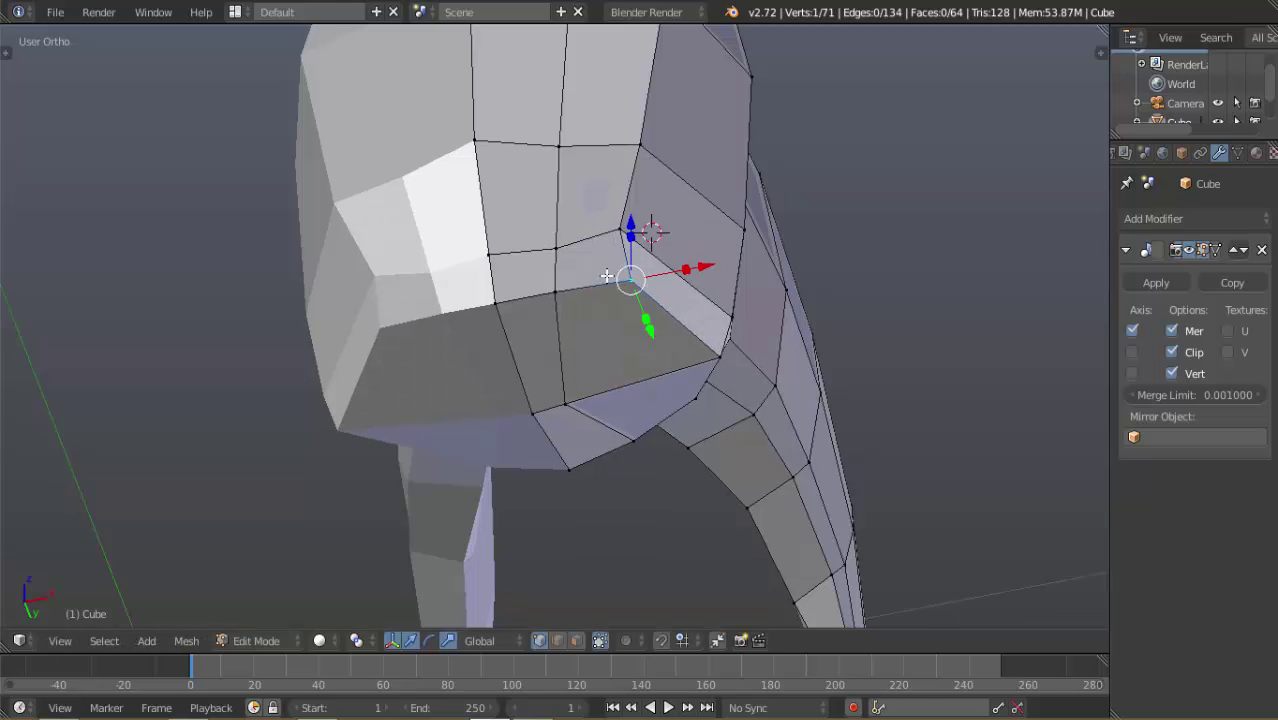
middle_click_drag(606, 276, 639, 217)
right_click(612, 116)
key("g")
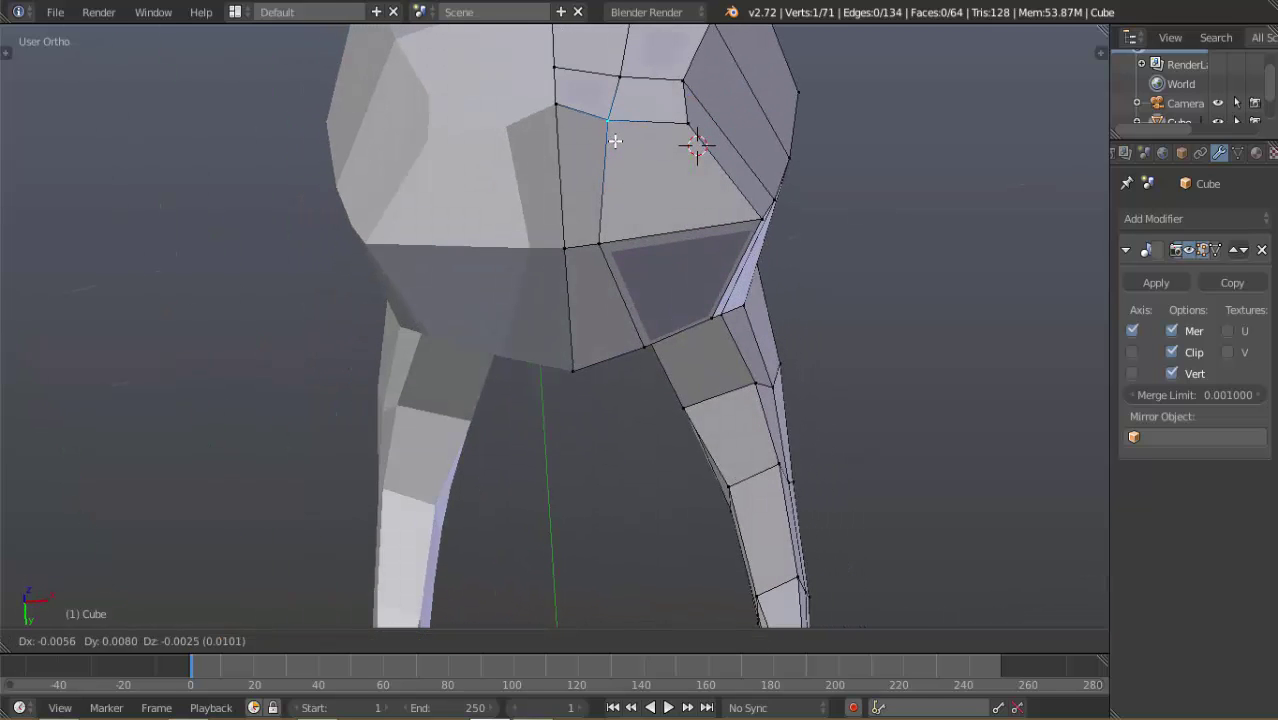
left_click(615, 141)
Select all nine vertices of the torso's underside and extrude the faces down to the hips in the front reference
middle_click_drag(615, 141, 671, 439)
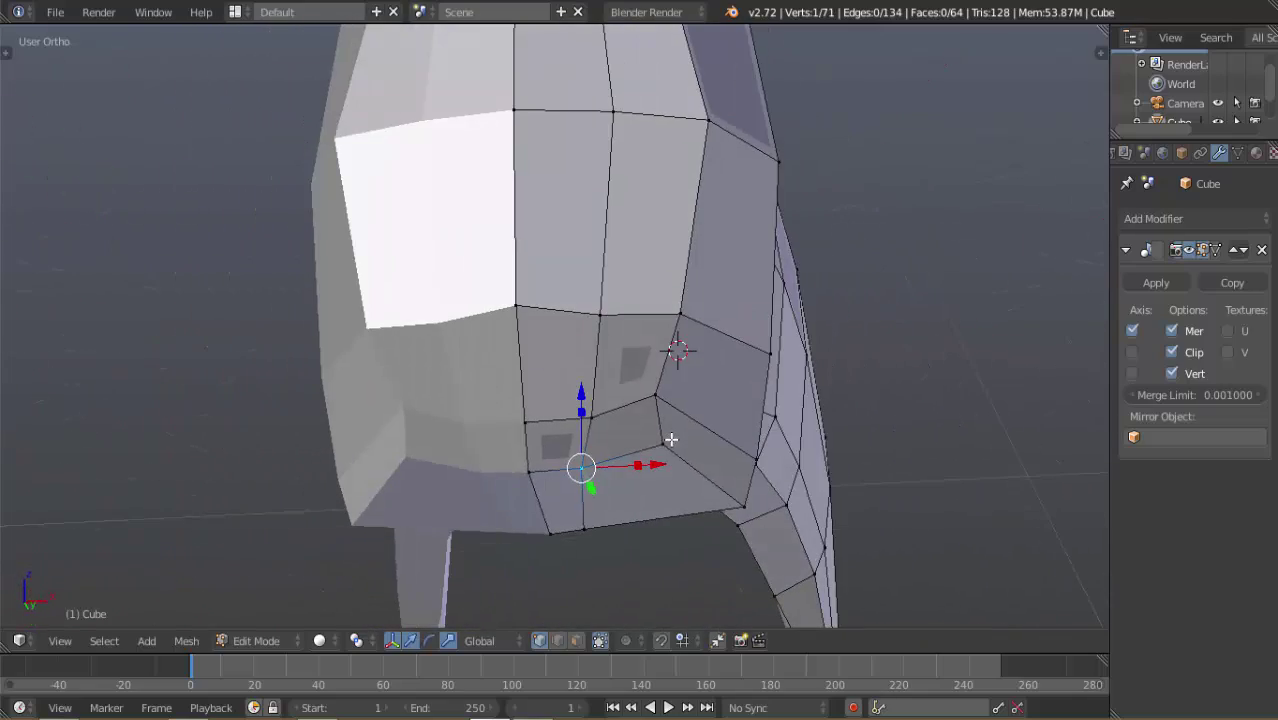
key("KP_1")
scroll(628, 422, "up", 2)
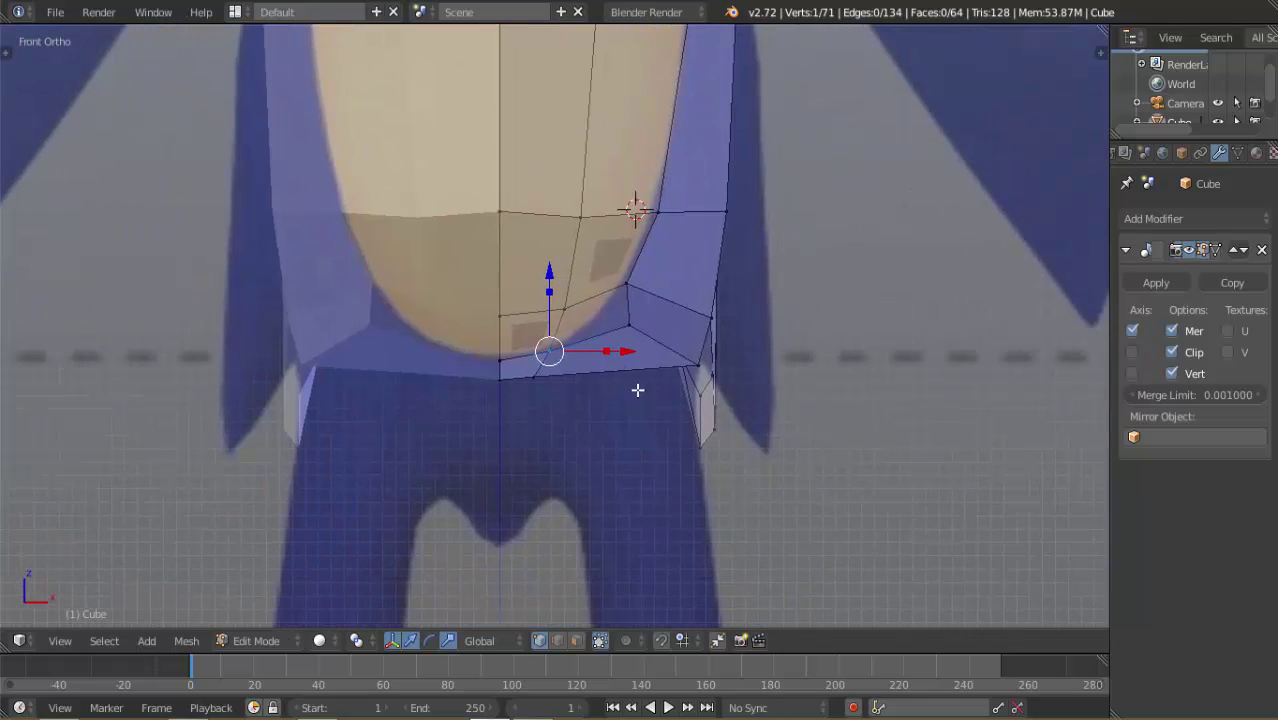
middle_click_drag(637, 390, 456, 265, "shift")
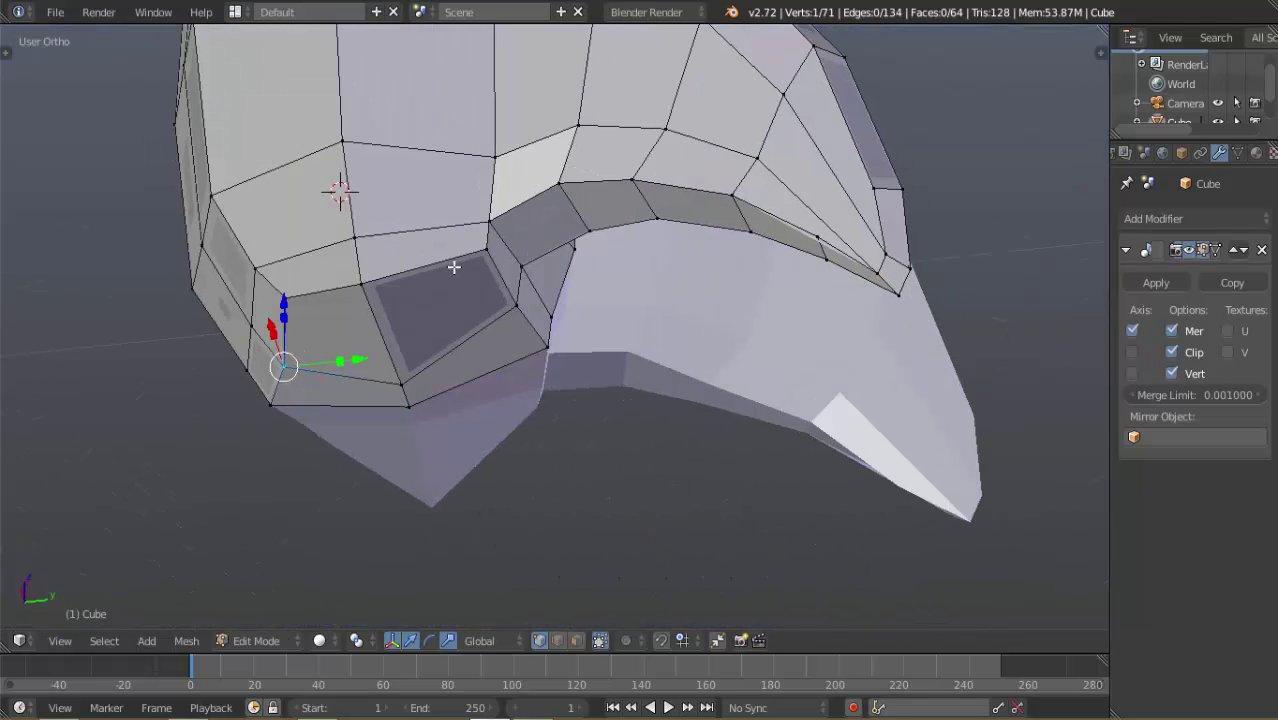
right_click(507, 285, "alt")
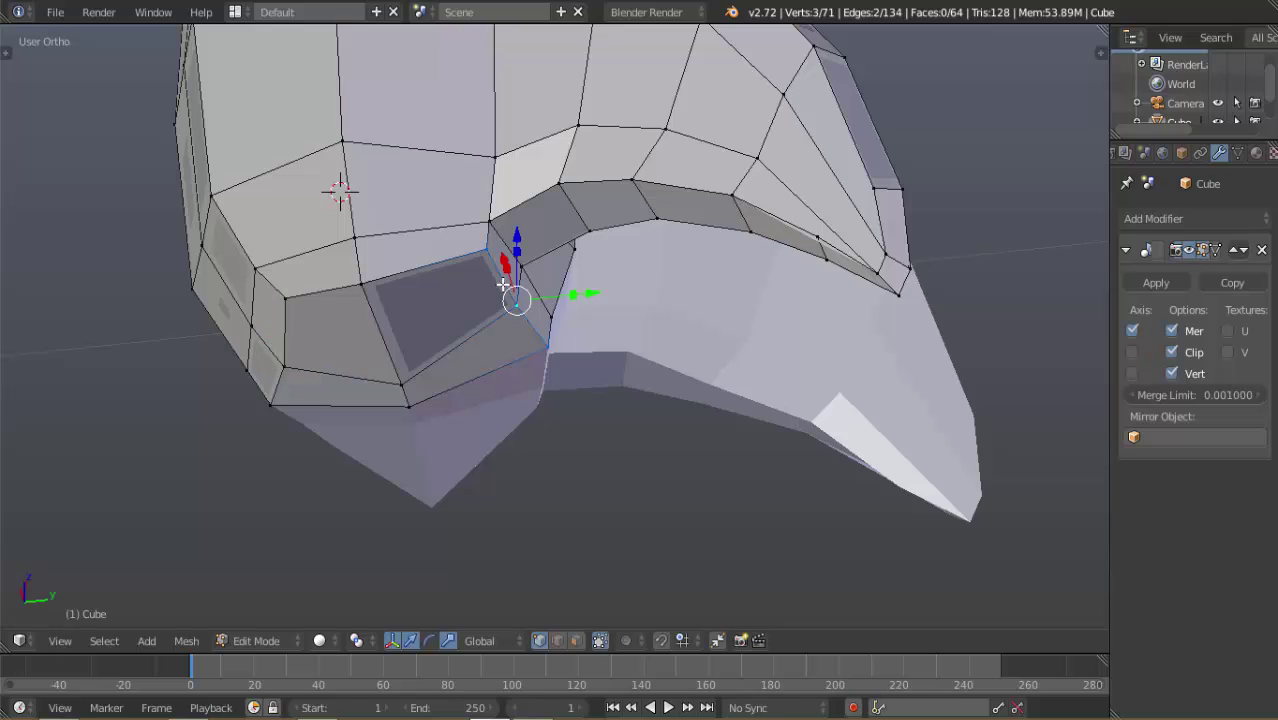
right_click(433, 267, "alt")
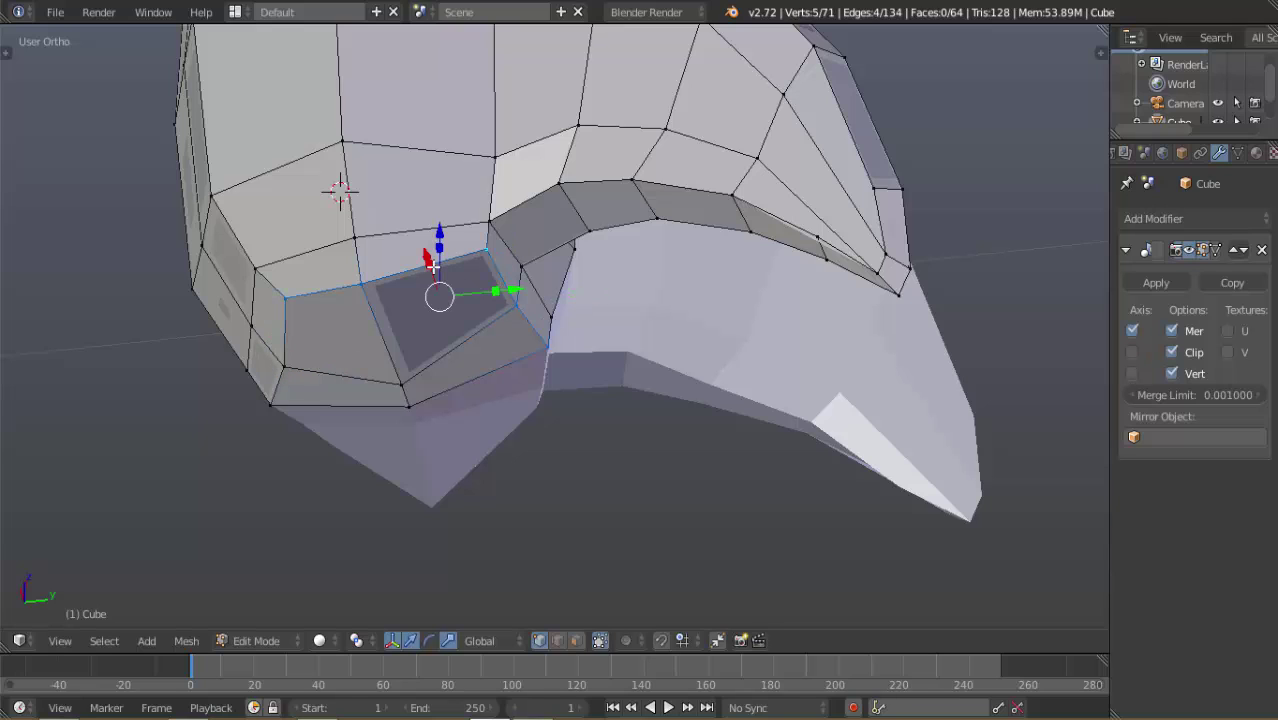
right_click(288, 338, "shift")
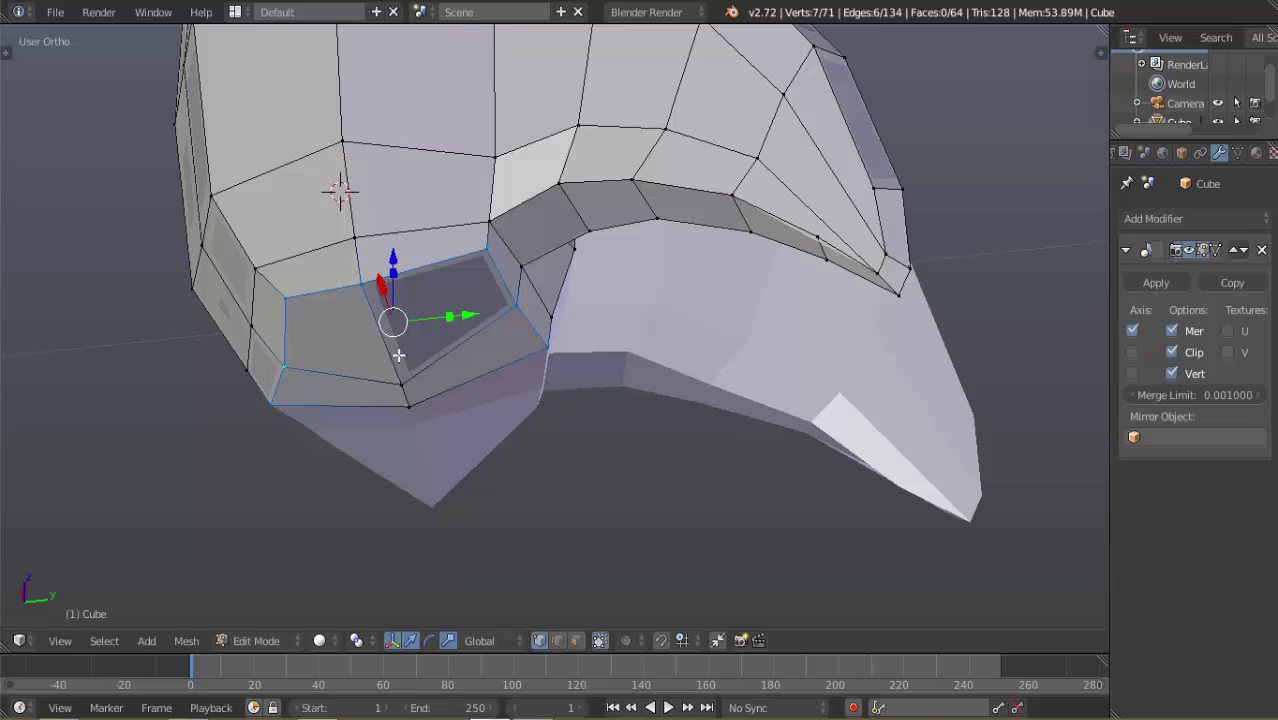
right_click(404, 388, "shift")
right_click(419, 410, "shift")
key("KP_1")
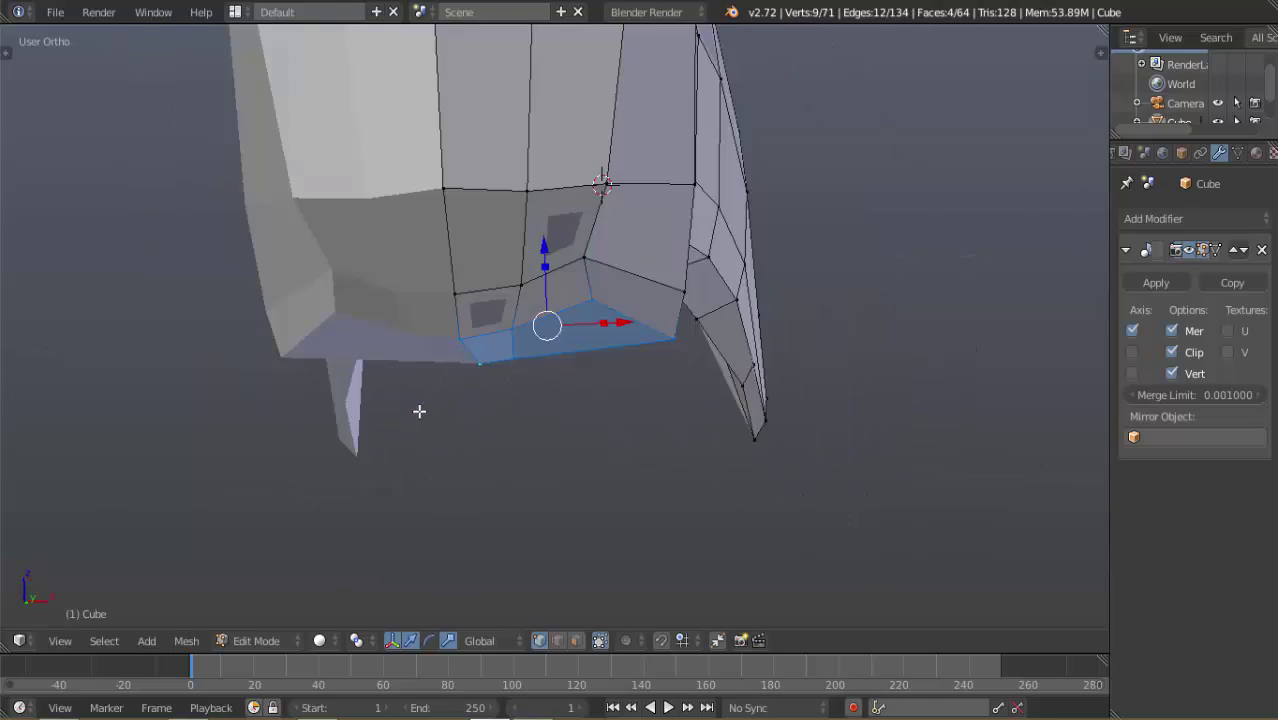
key("e")
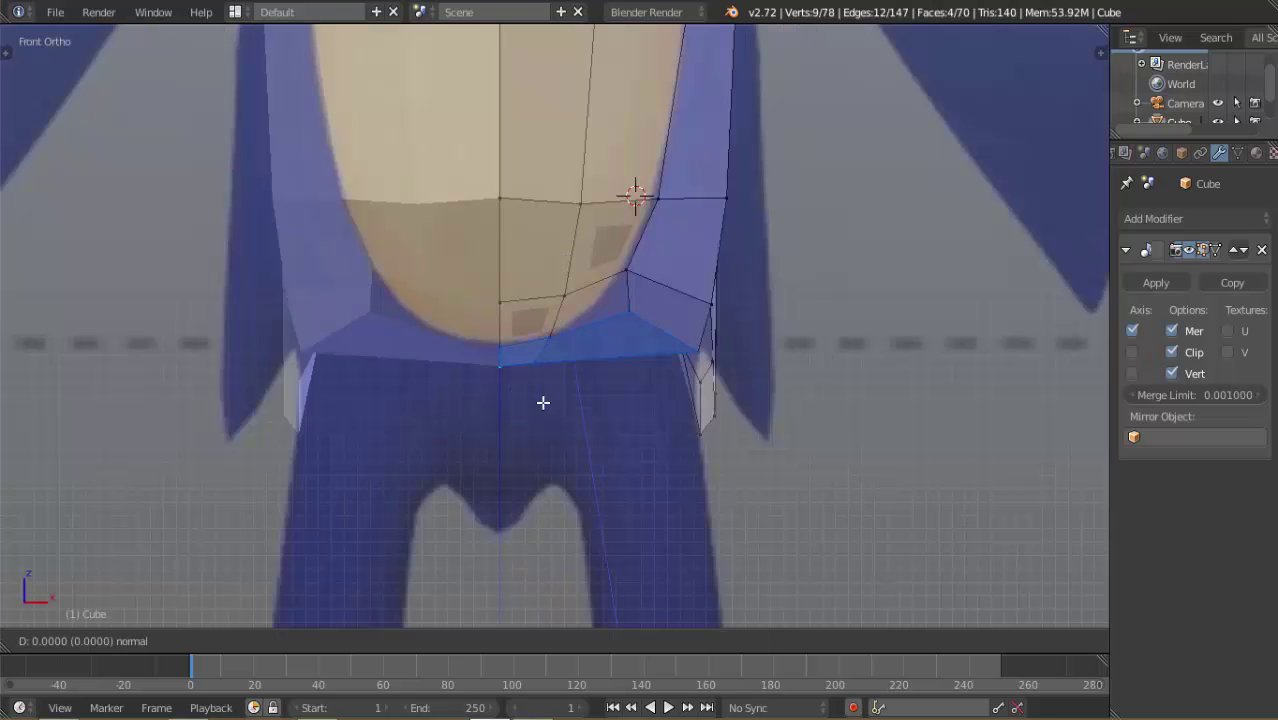
left_click(560, 519)
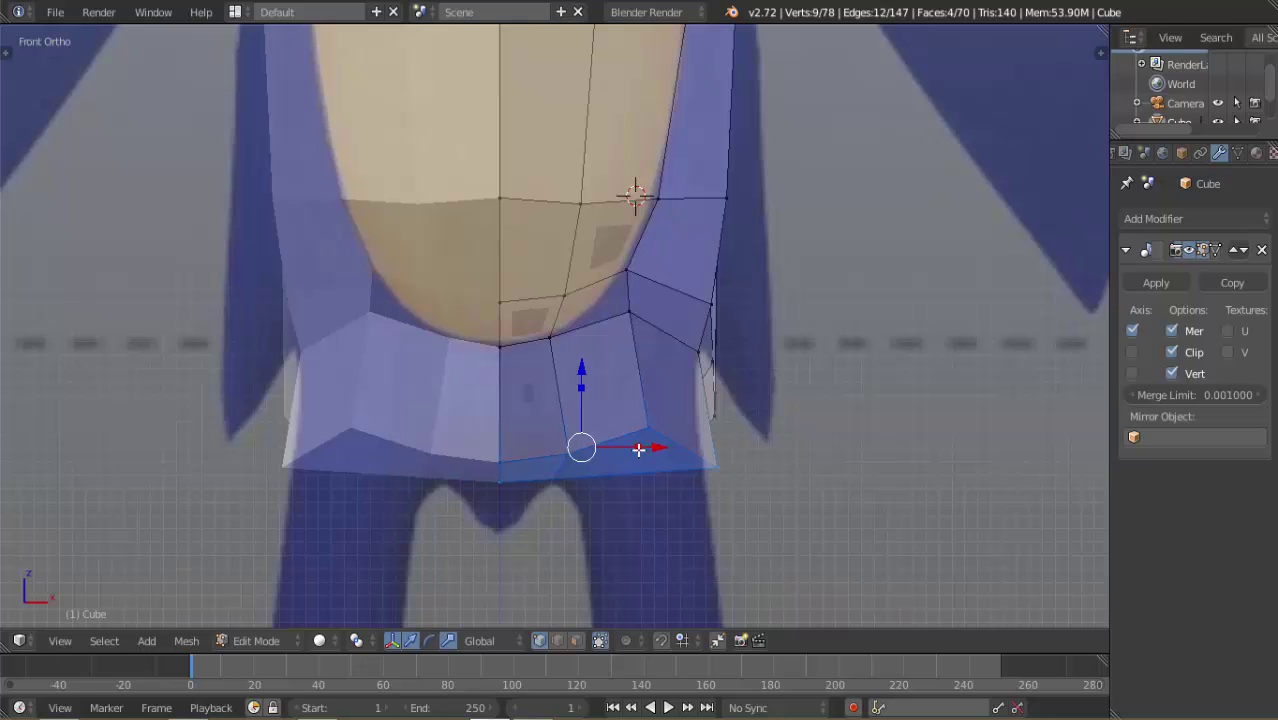
Scale the extruded underside faces to about 0.87 along the X axis to fit the hip outline
key("s")
key("x")
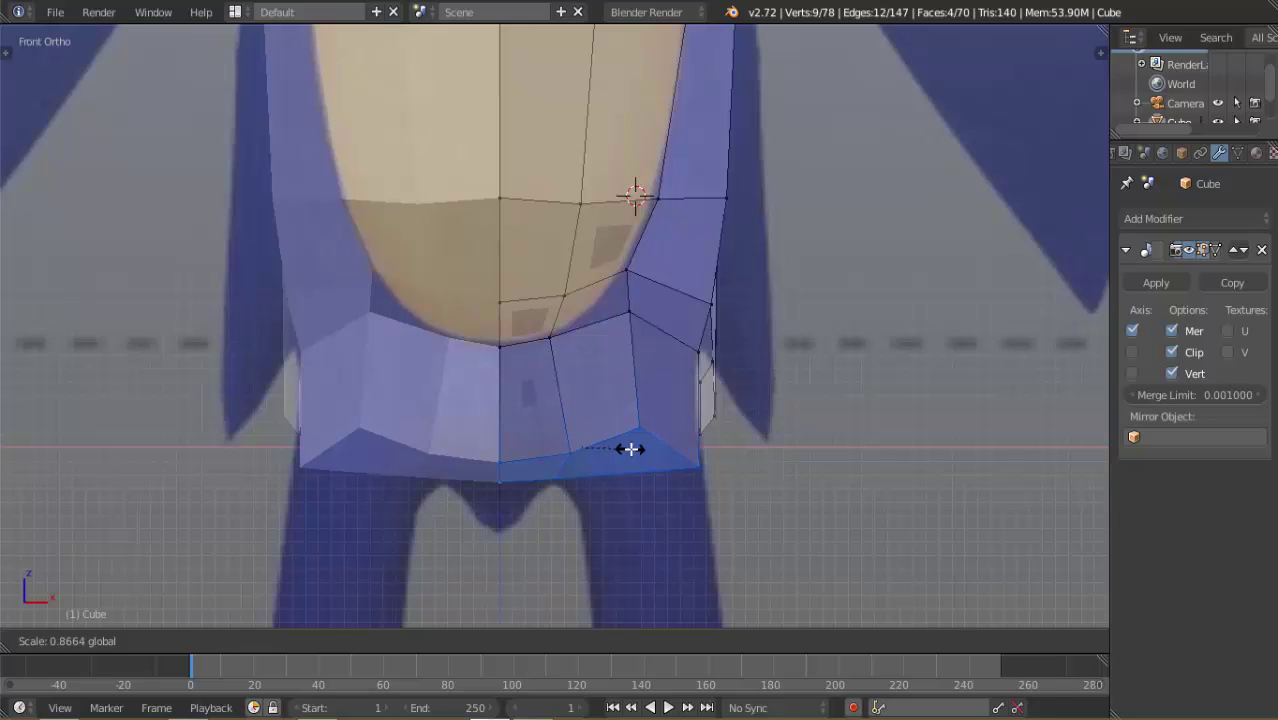
left_click(630, 449)
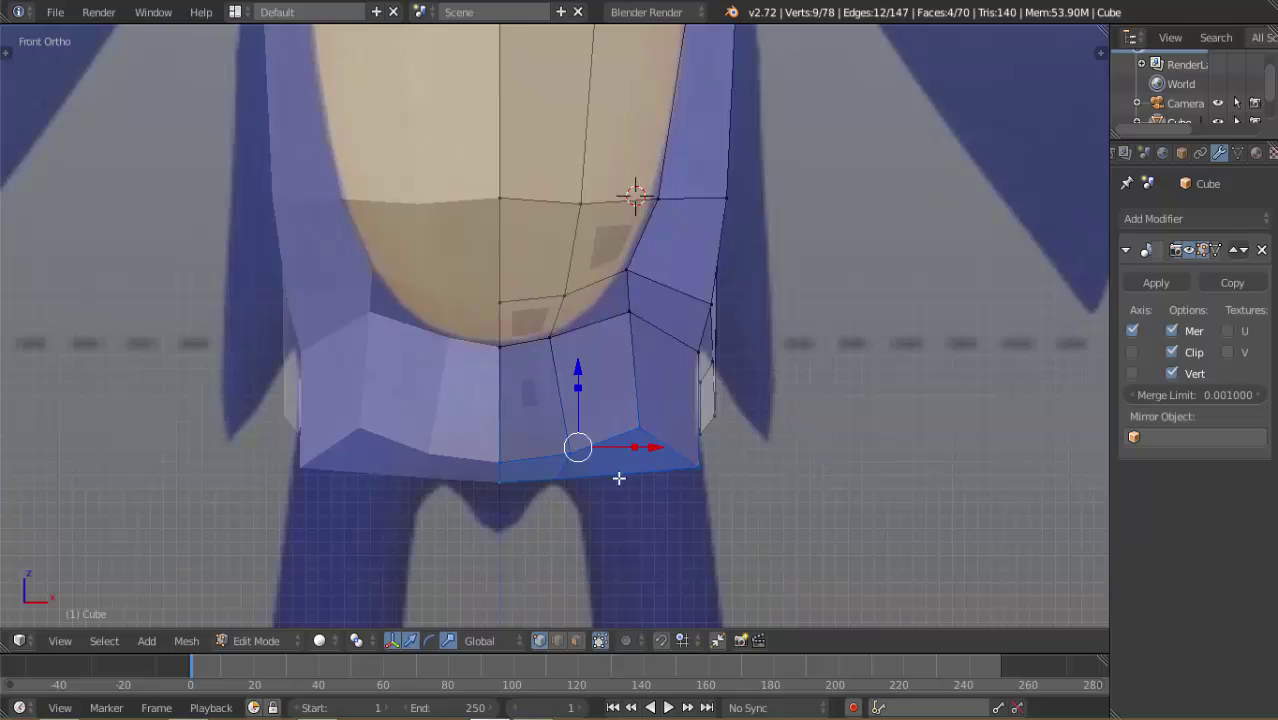
Select the three vertices running front to back between the underside's inner and outer faces and adjust their position along the X axis
right_click(568, 454)
middle_click_drag(566, 425, 563, 373)
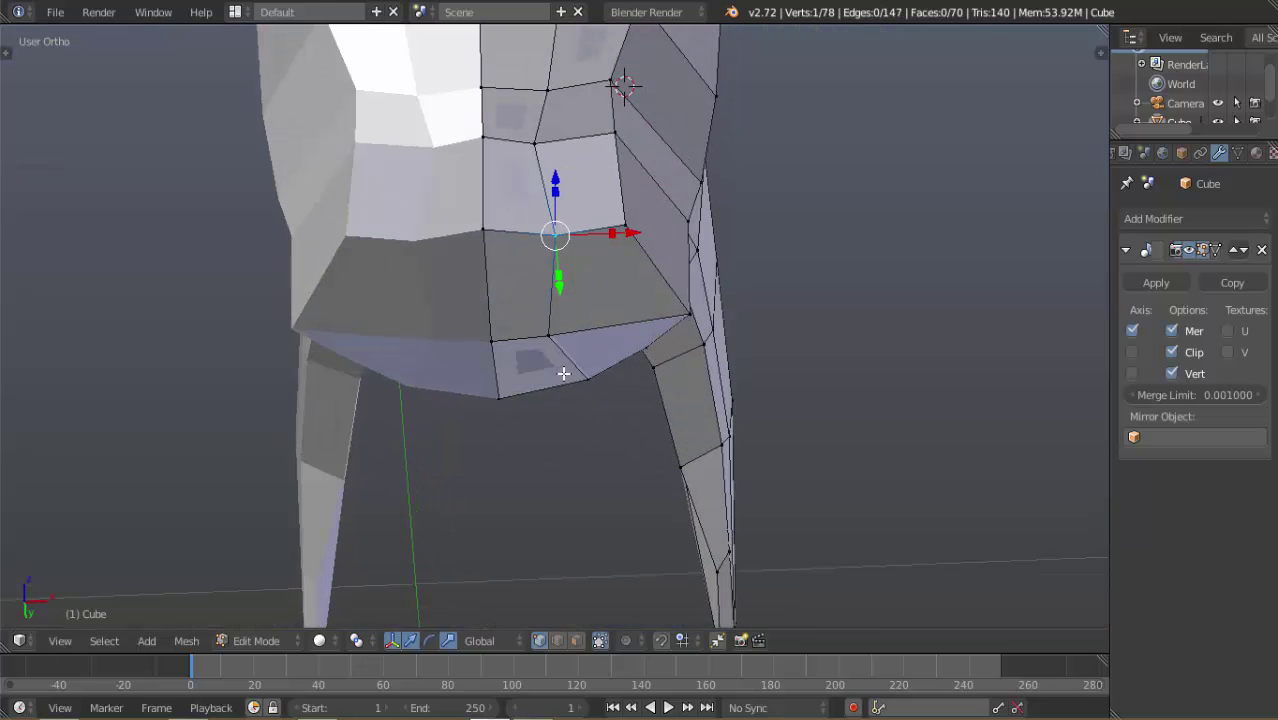
right_click(546, 336, "shift")
right_click(584, 378, "shift")
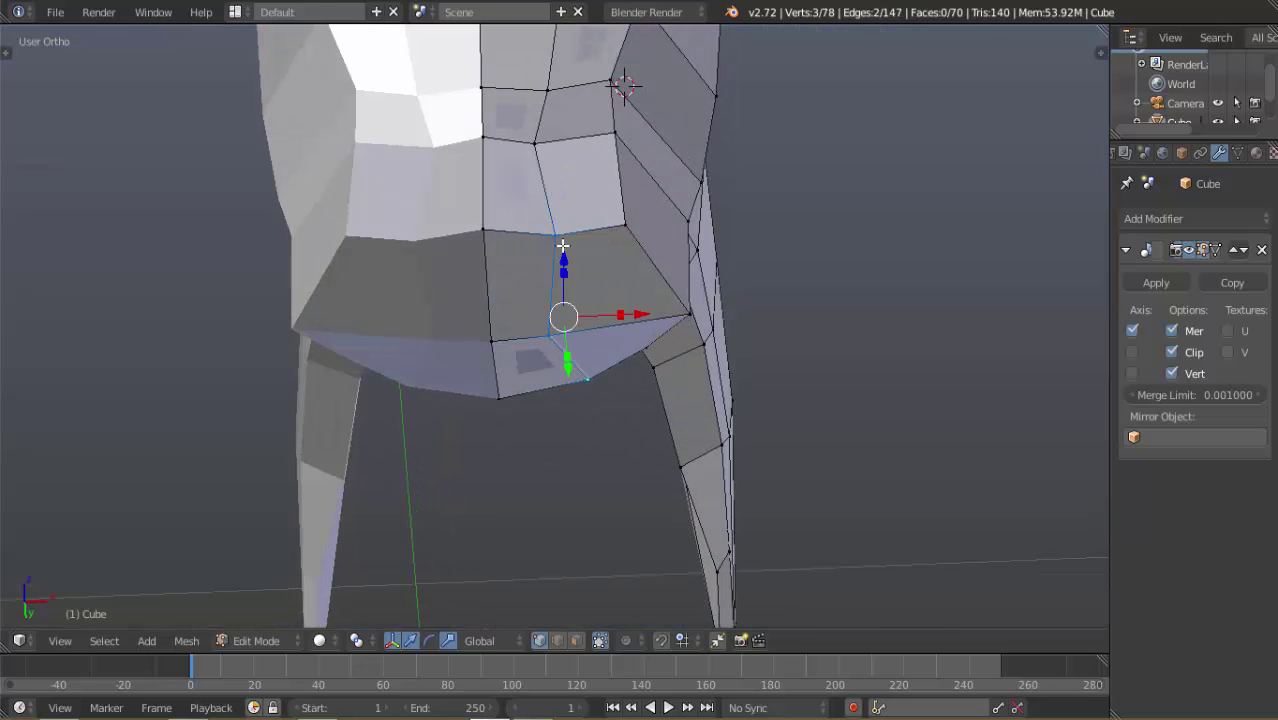
right_click(557, 238)
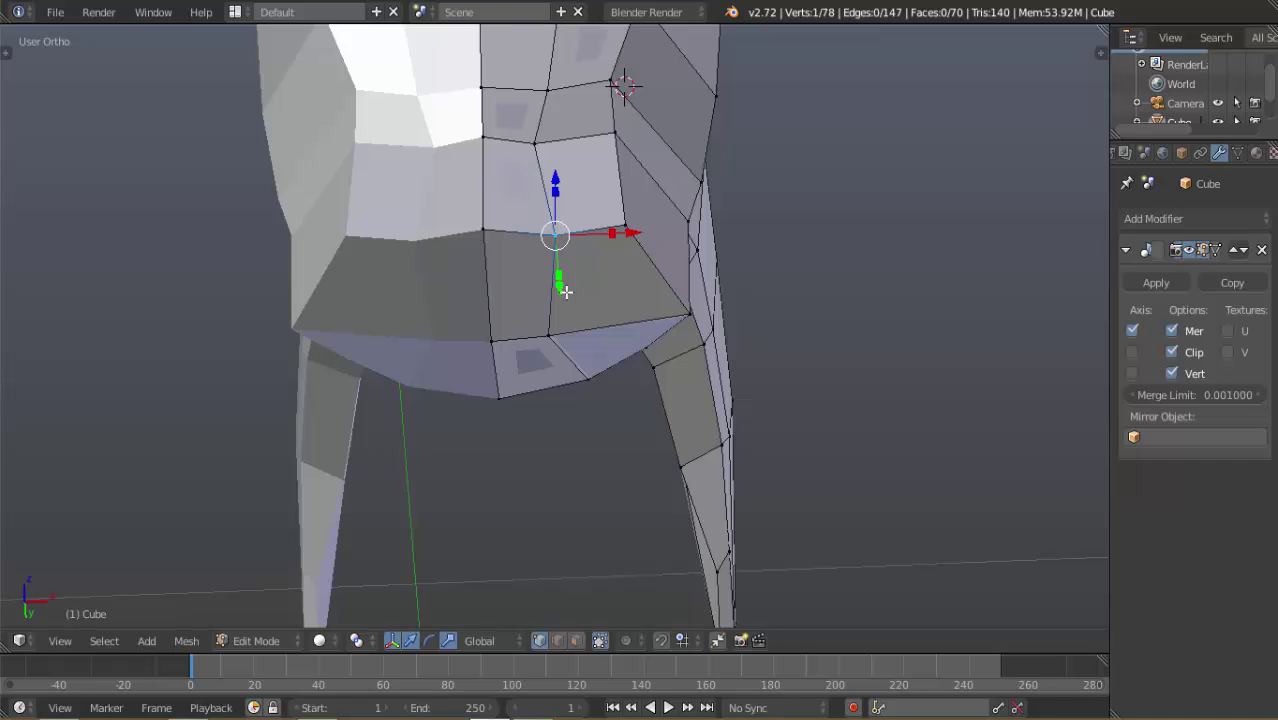
right_click(552, 328, "shift")
right_click(590, 375, "shift")
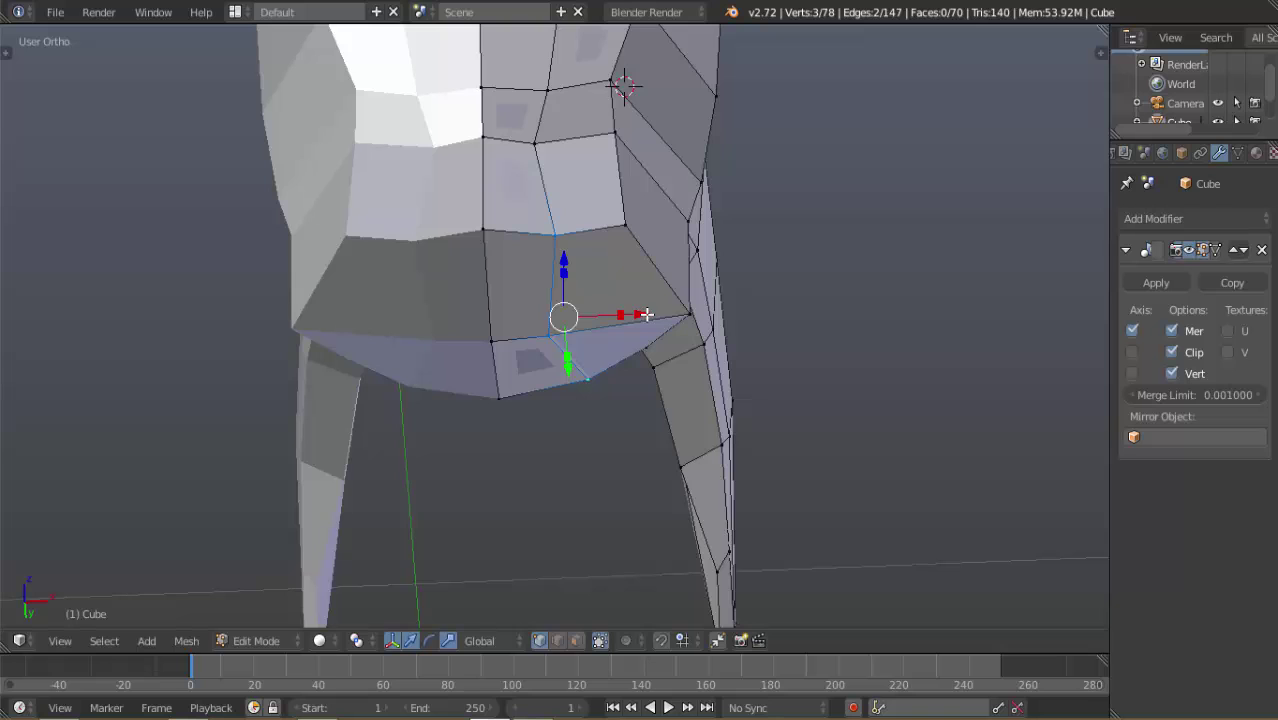
left_click_drag(645, 315, 632, 313)
key("KP_1")
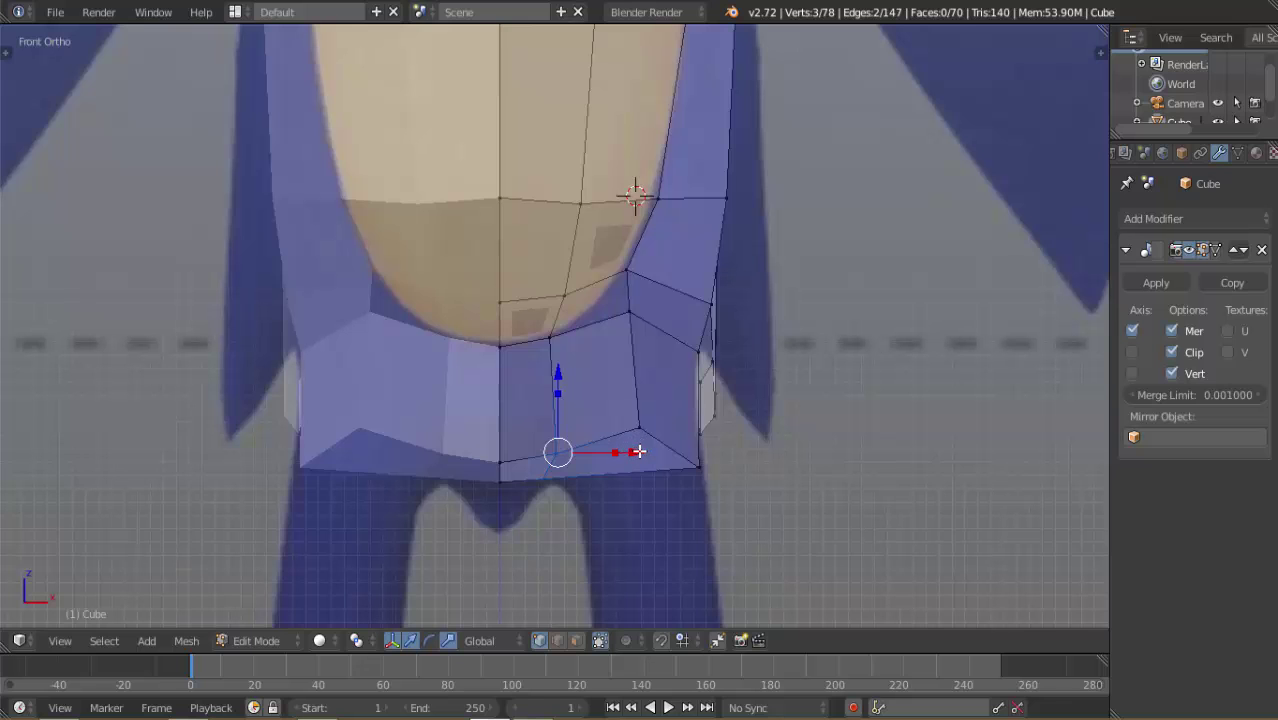
left_click_drag(638, 452, 645, 449)
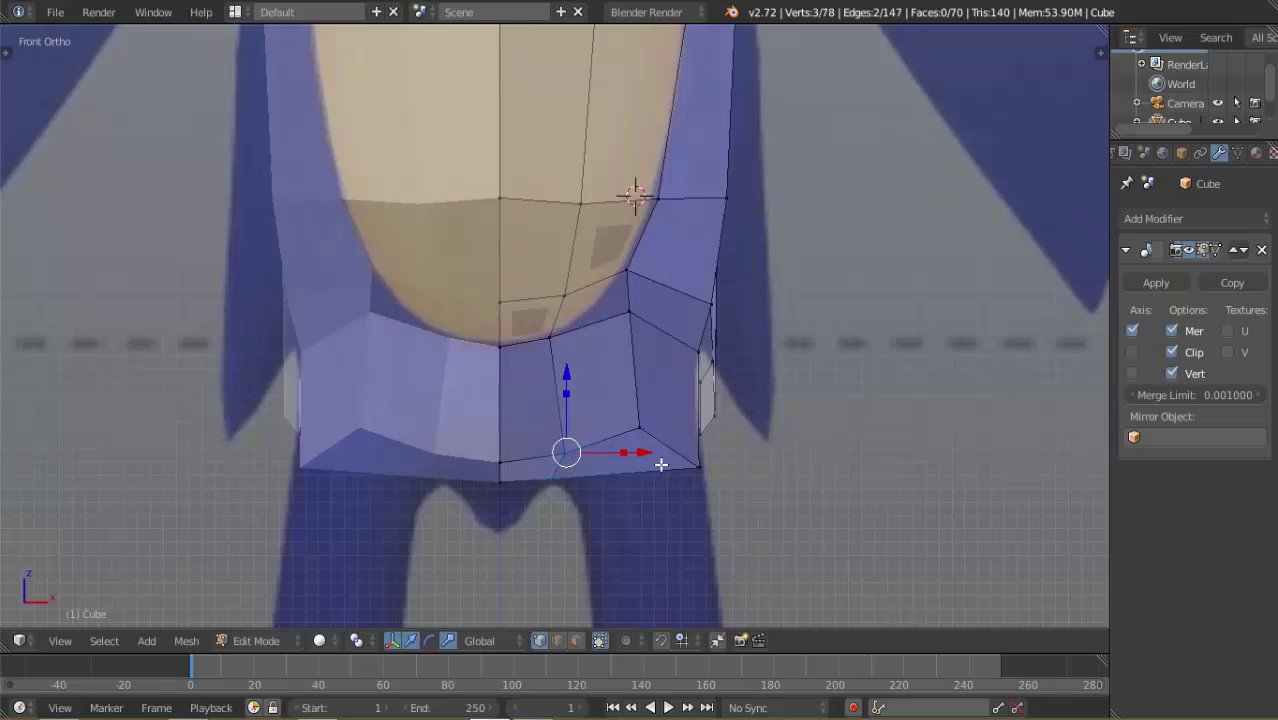
Select the six vertices of the two outer faces under the hips and extrude them down to the sock top in the front reference
middle_click_drag(659, 462, 589, 373)
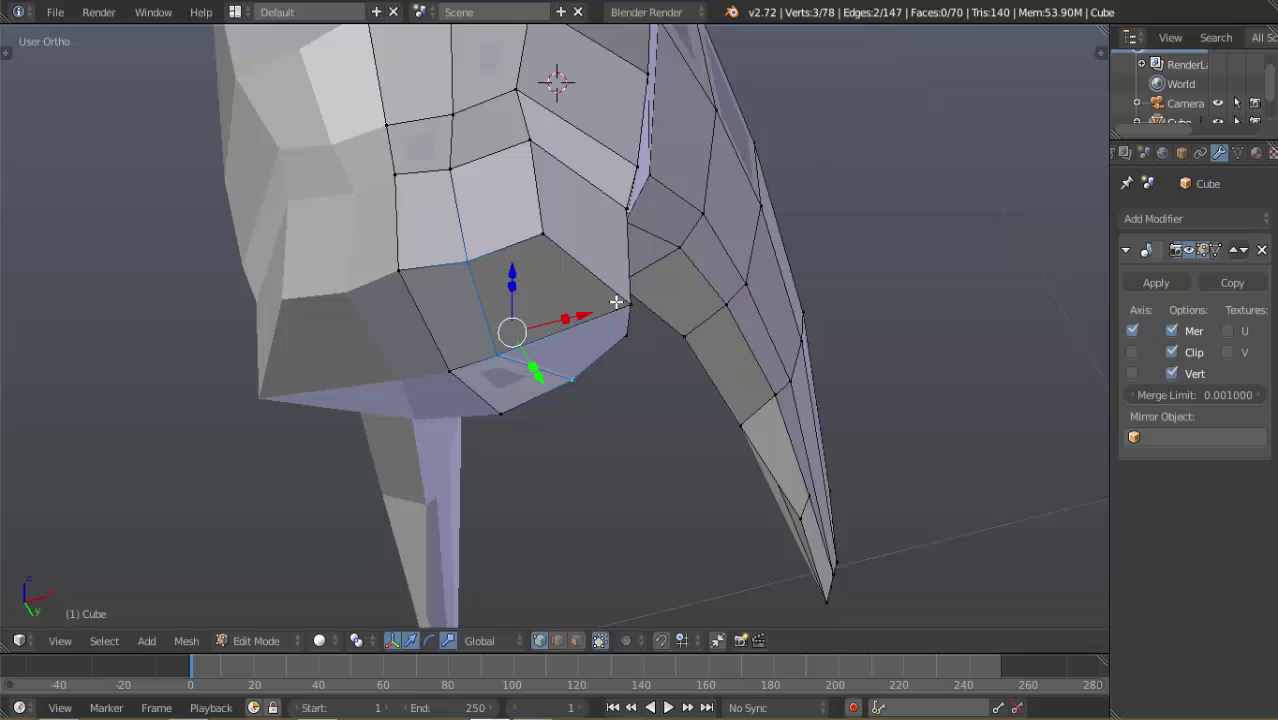
right_click(555, 237, "shift")
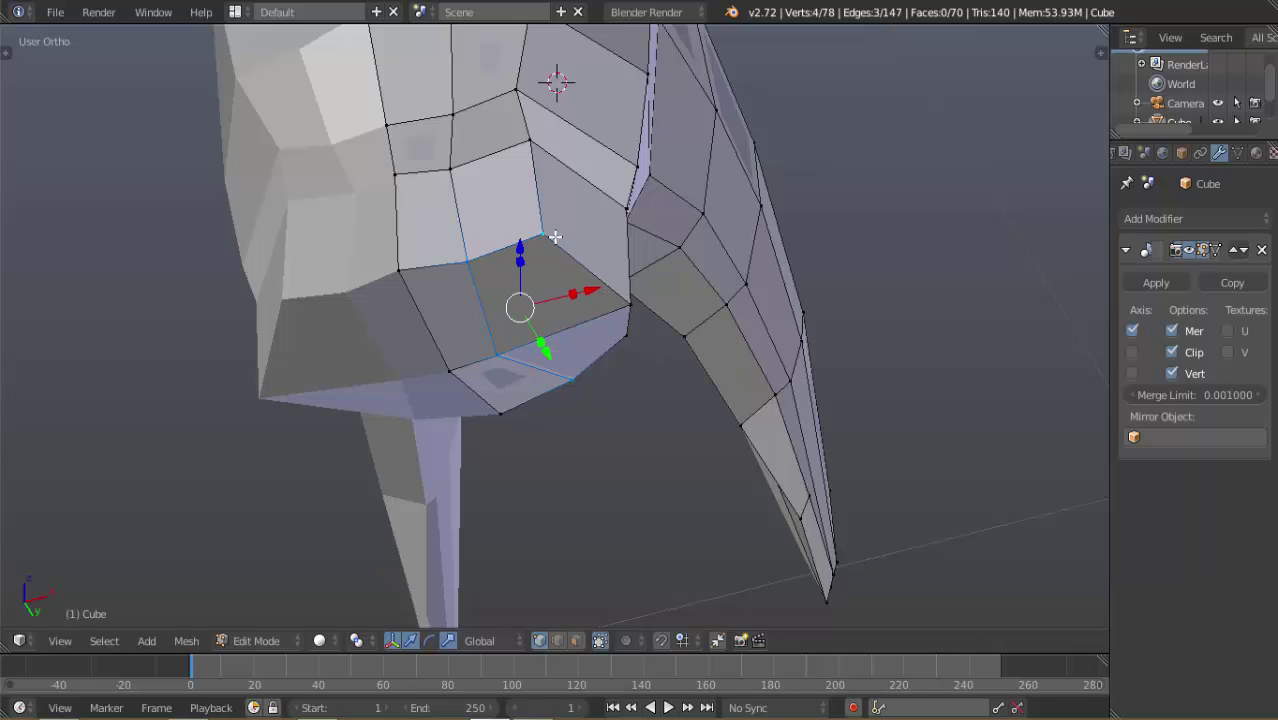
right_click(613, 289, "shift")
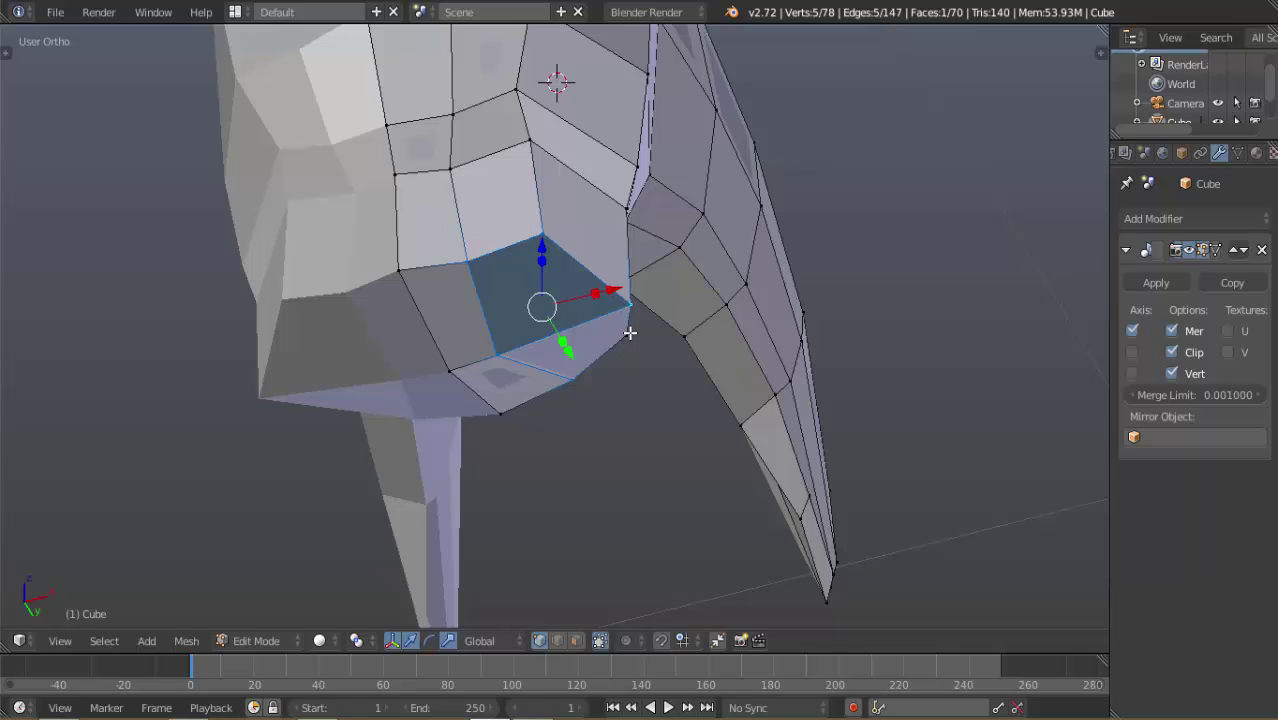
right_click(627, 333, "shift")
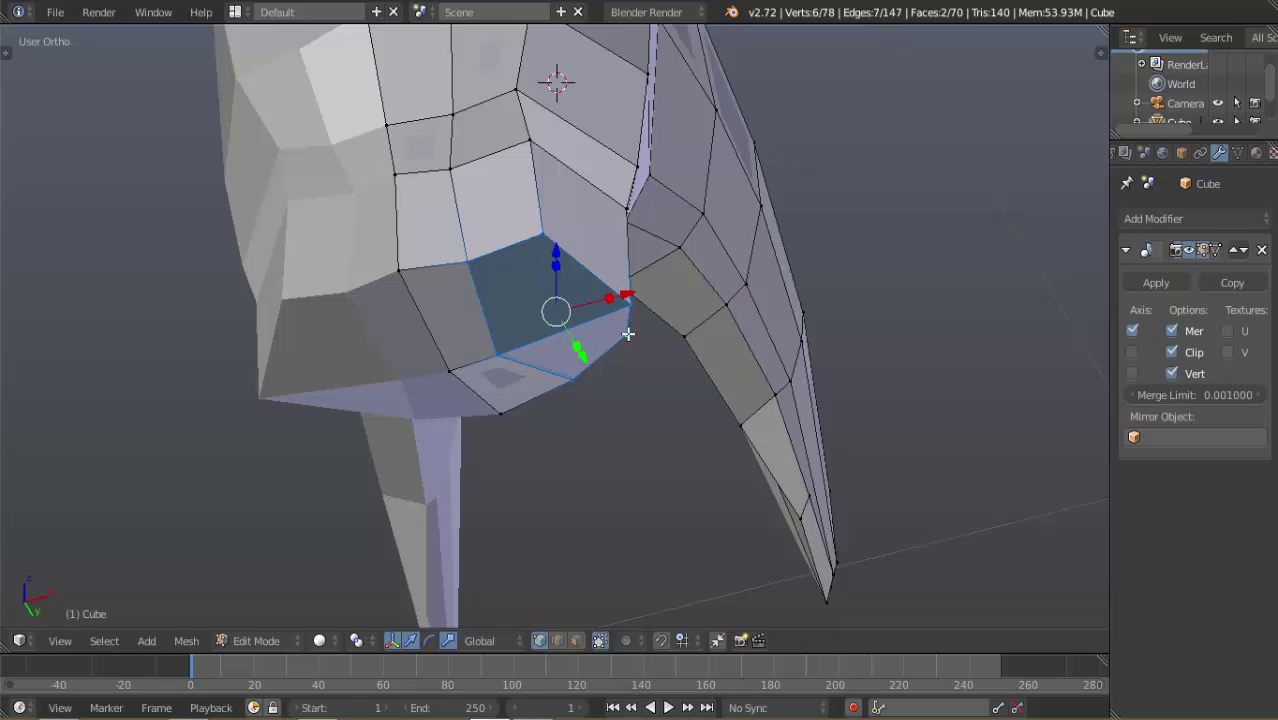
key("KP_1")
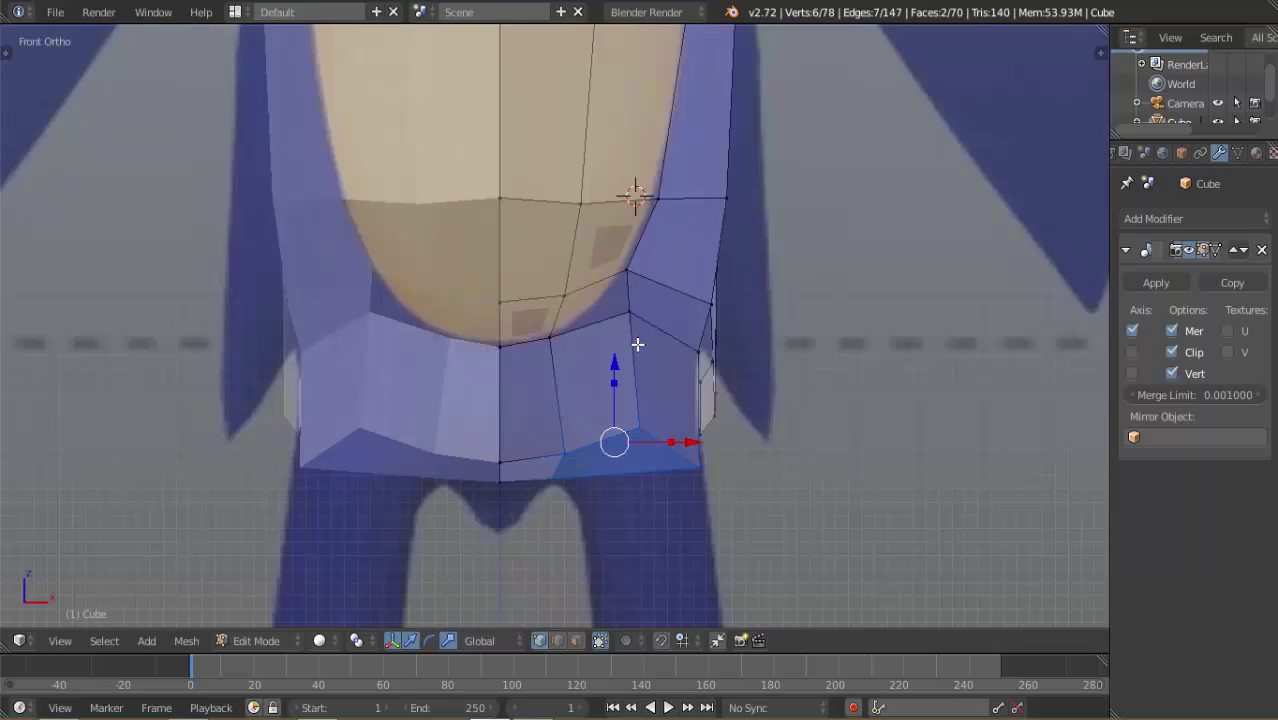
scroll(613, 485, "down", 4)
middle_click_drag(609, 460, 597, 397, "shift")
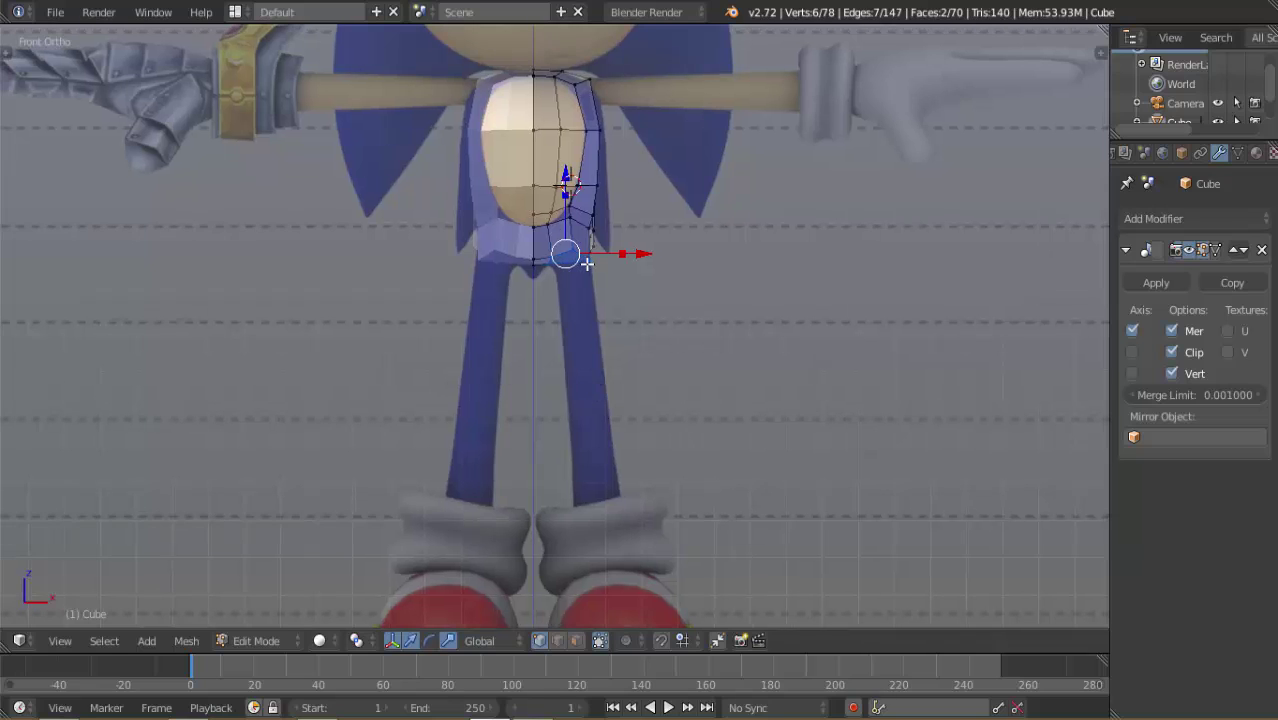
left_click(597, 500, "ctrl")
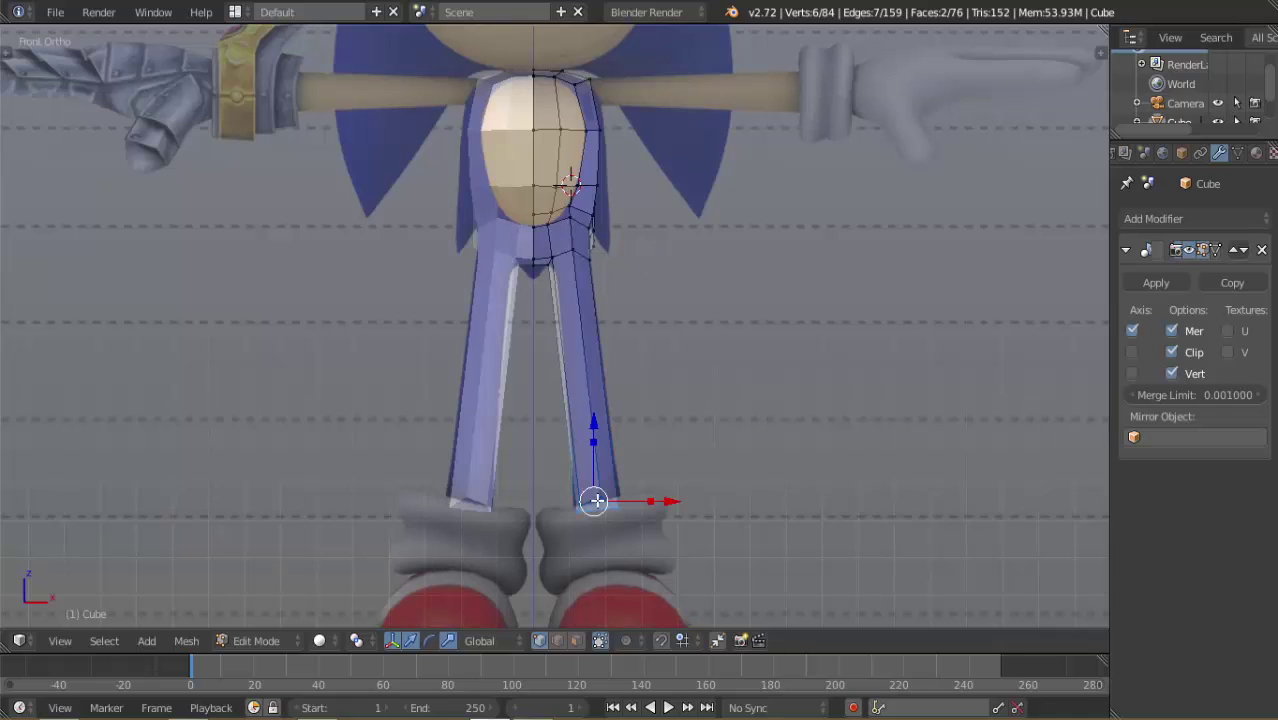
Select the two vertices near the front midline at the lower belly and move them forward and down to the right-view reference outline
scroll(668, 436, "up", 1)
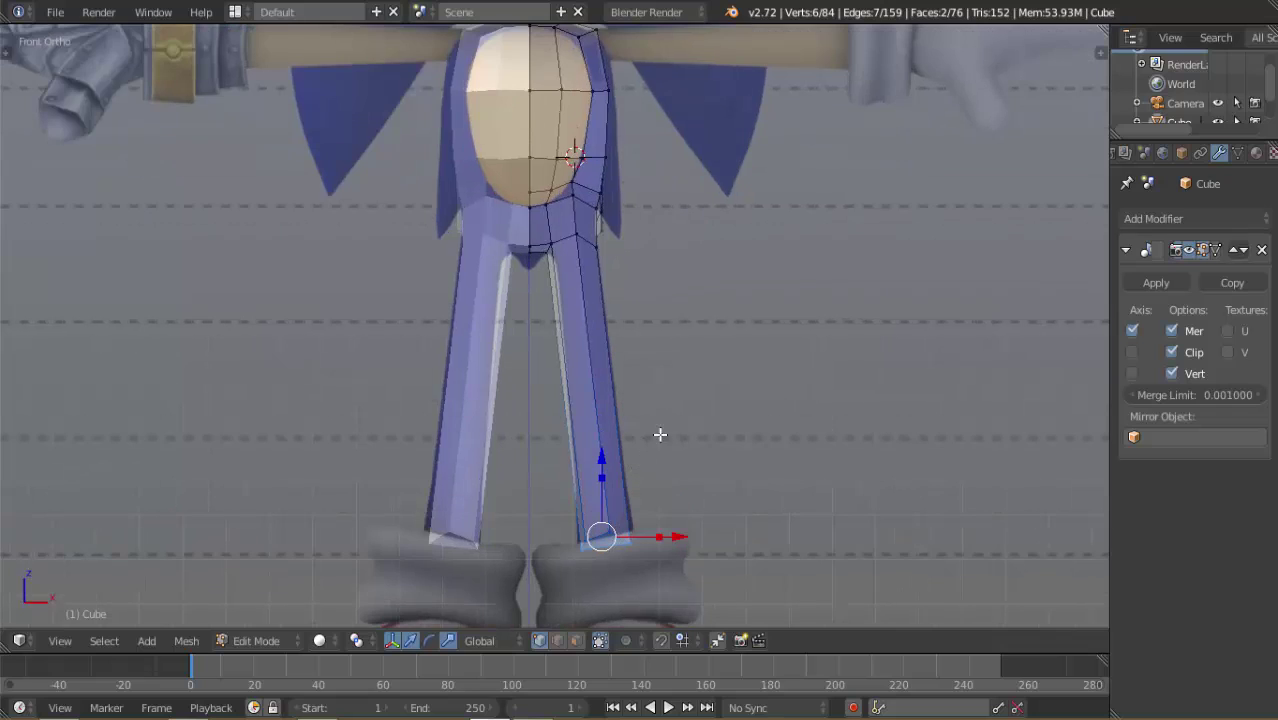
middle_click_drag(660, 434, 430, 452)
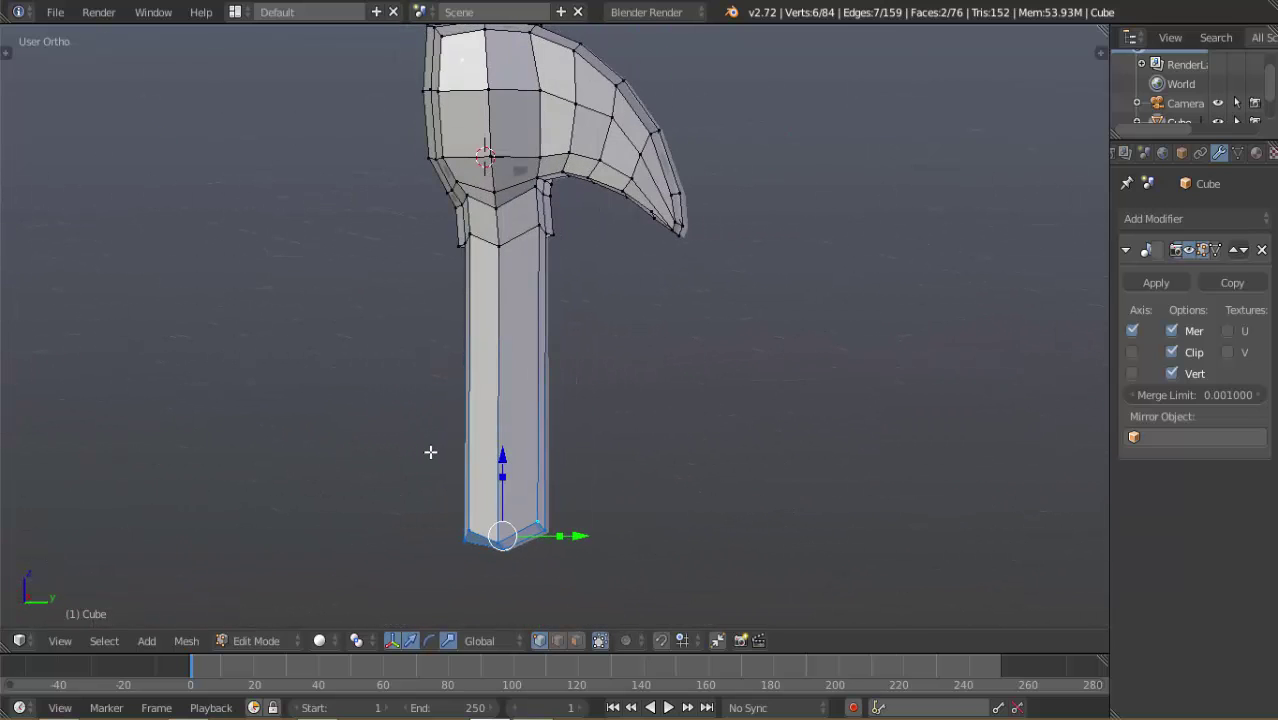
key("KP_3")
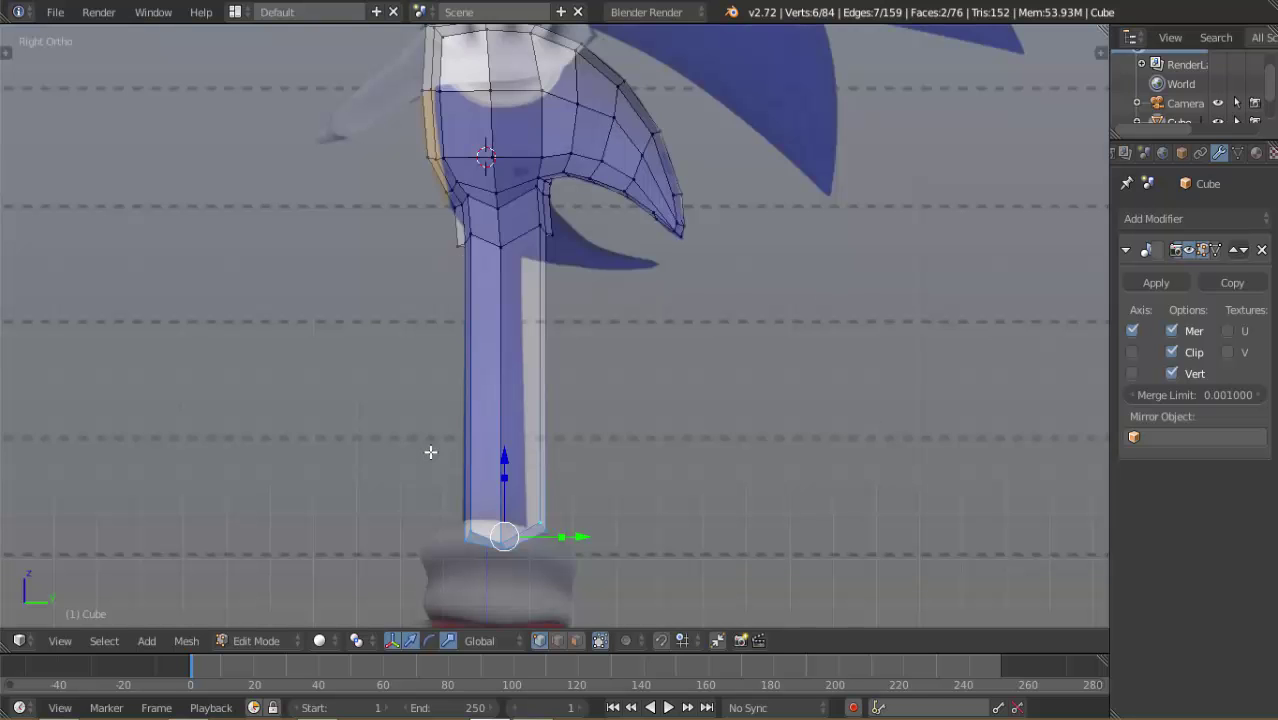
scroll(485, 448, "up", 4)
scroll(509, 353, "up", 2, "shift")
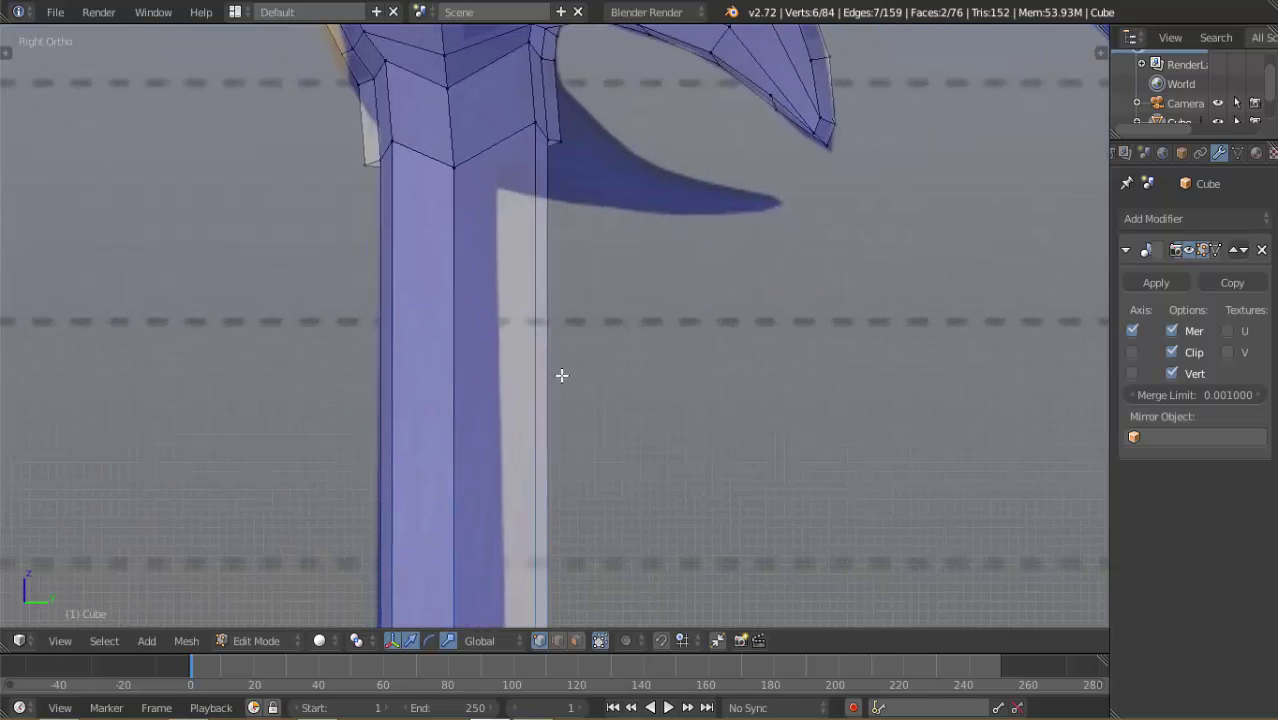
scroll(562, 374, "up", 3, "ctrl")
scroll(491, 325, "up", 1)
scroll(531, 391, "up", 2, "ctrl")
scroll(491, 300, "up", 1)
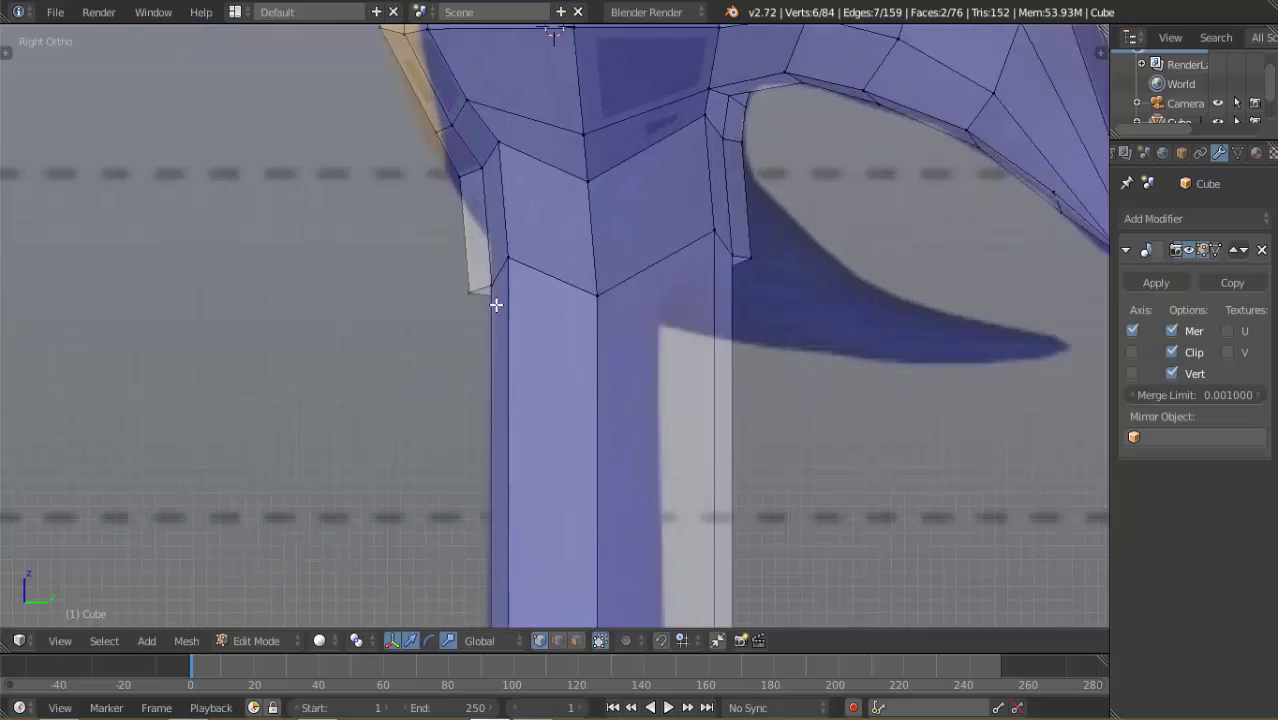
scroll(528, 320, "up", 1)
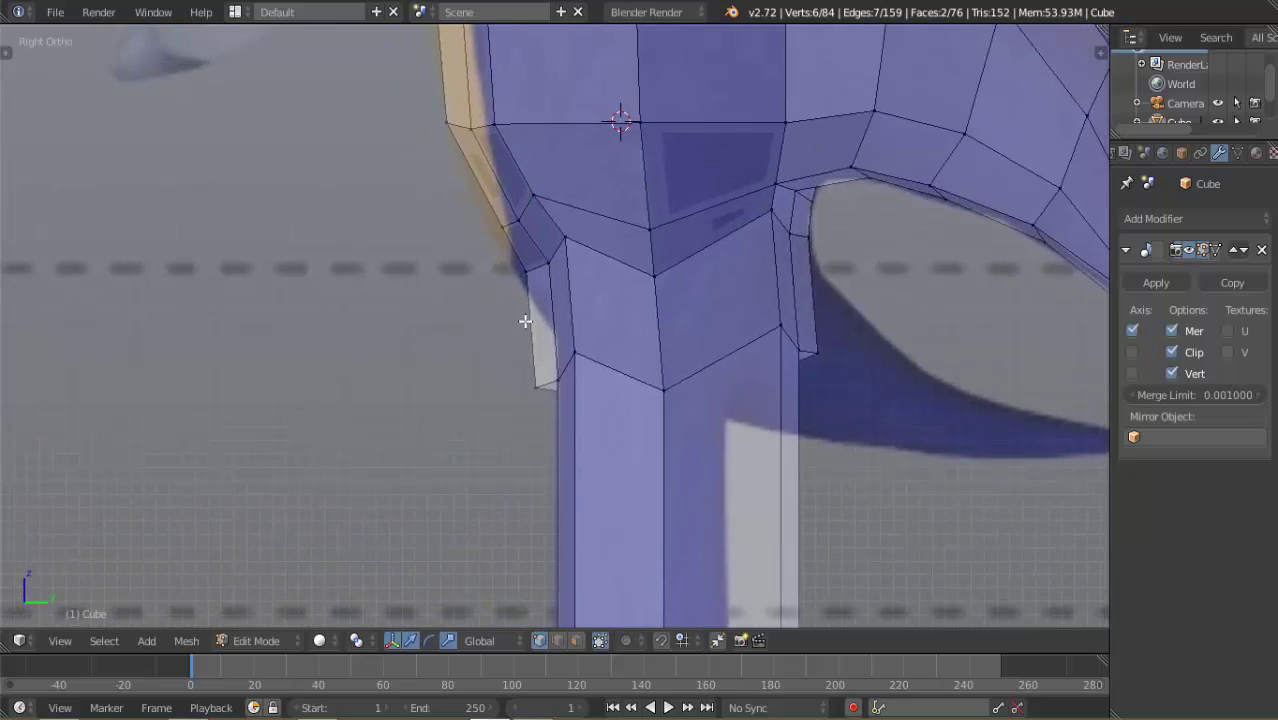
right_click(494, 228)
right_click(520, 222, "shift")
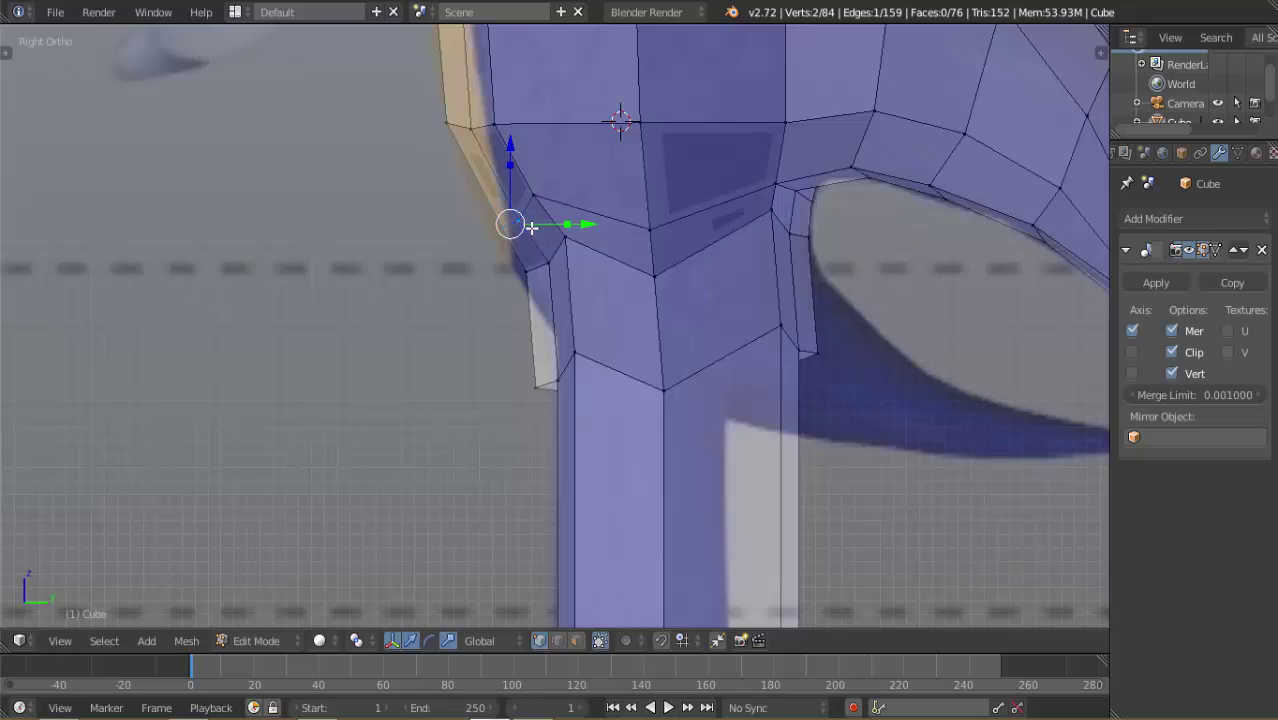
key("g")
right_click(528, 240)
Move the next pair of front vertices, at the belly's bottom edge, slightly forward to follow the side outline
right_click(541, 259)
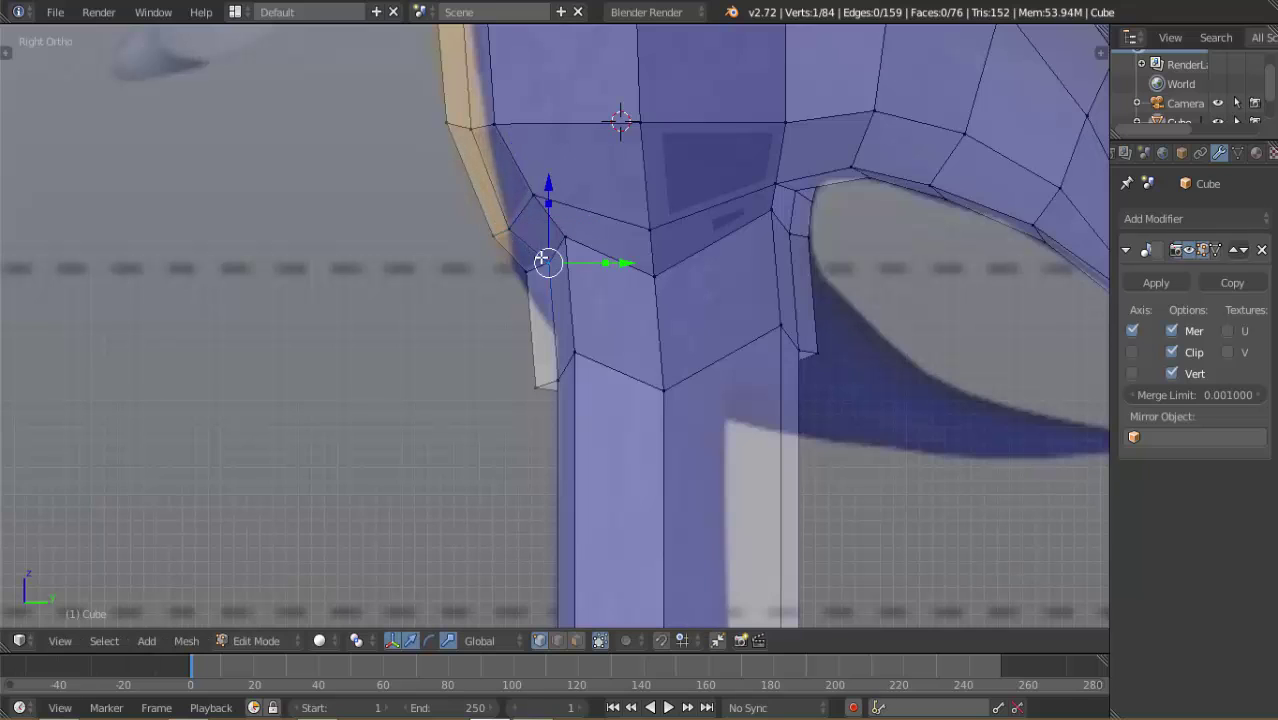
right_click(526, 272, "shift")
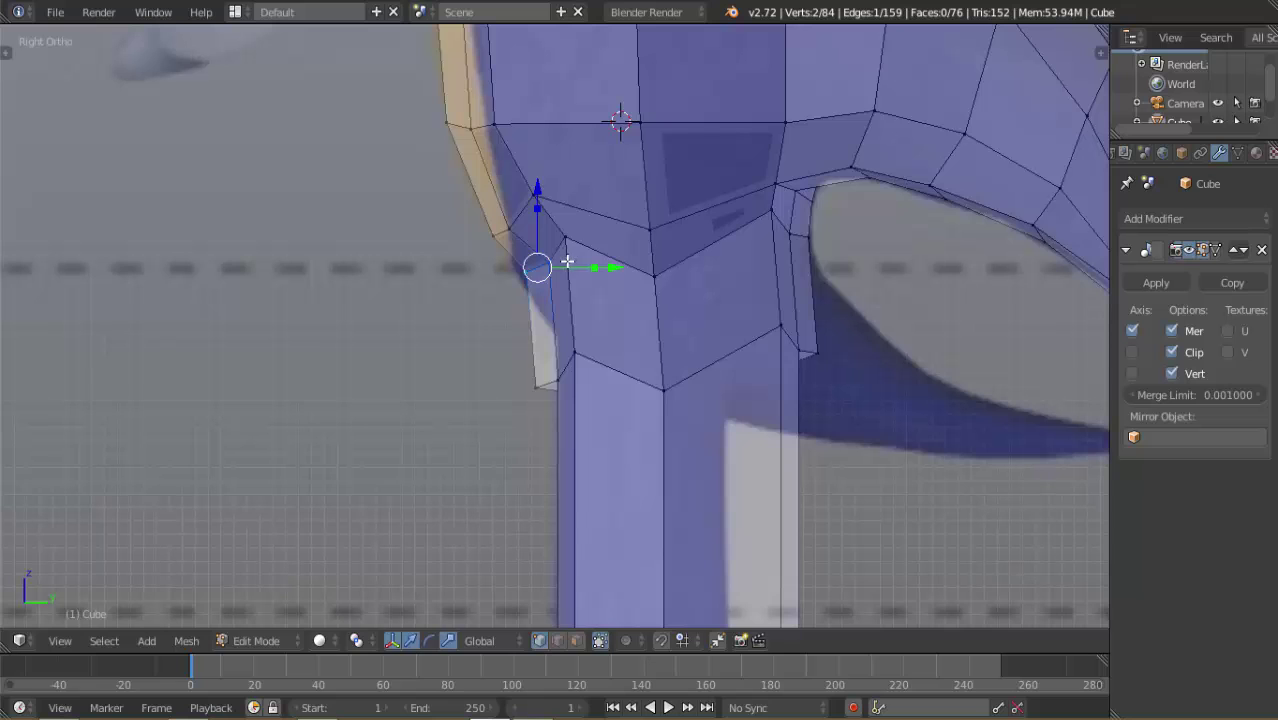
key("g")
right_click(559, 266)
Raise the front centreline vertex at the bottom of the hips and shift it back along the Y axis toward the leg's front edge
right_click(535, 385)
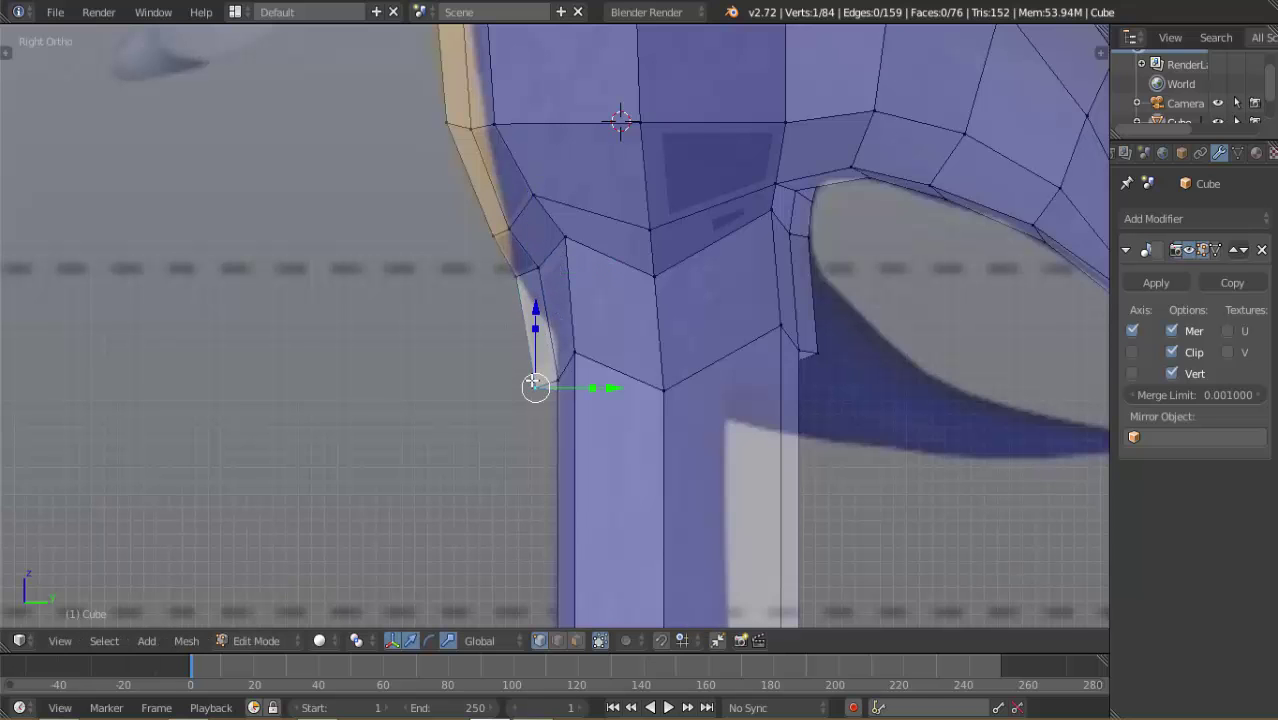
mouse_move(592, 381)
middle_mouse_down()
mouse_move(621, 357)
mouse_move(599, 379)
middle_mouse_up()
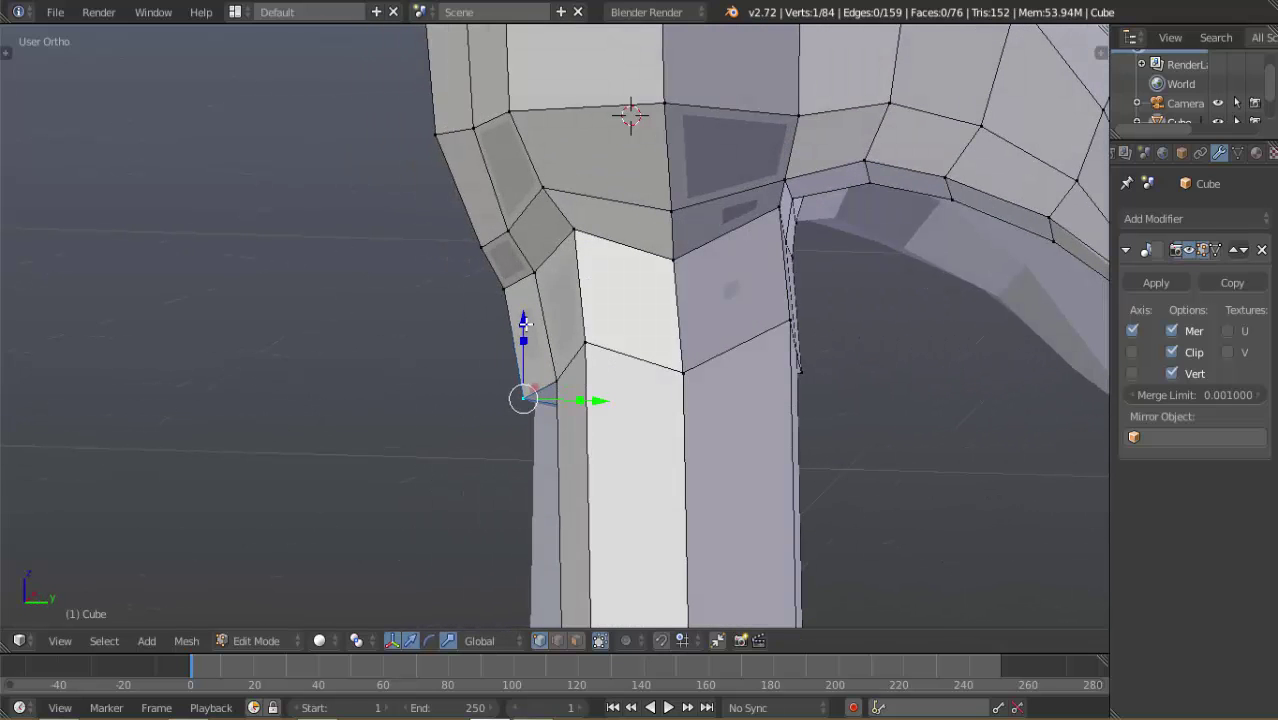
left_click_drag(523, 320, 523, 291)
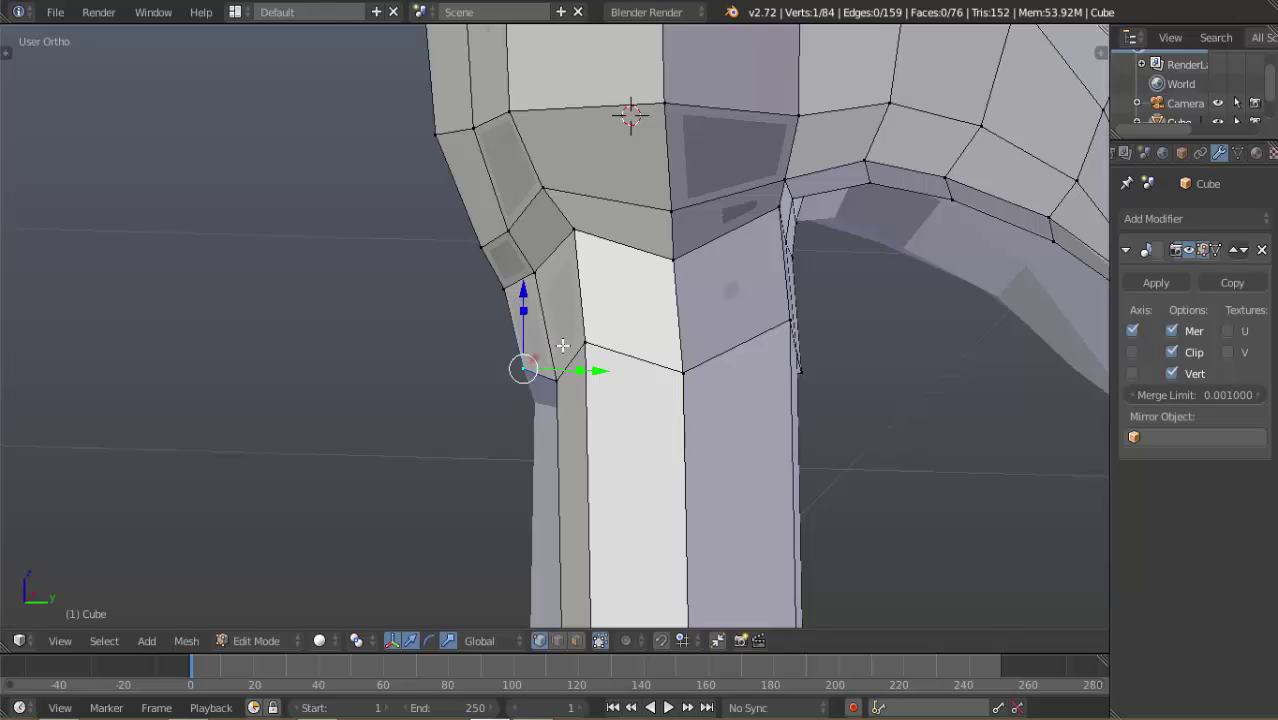
left_click_drag(600, 370, 624, 368)
key("KP_3")
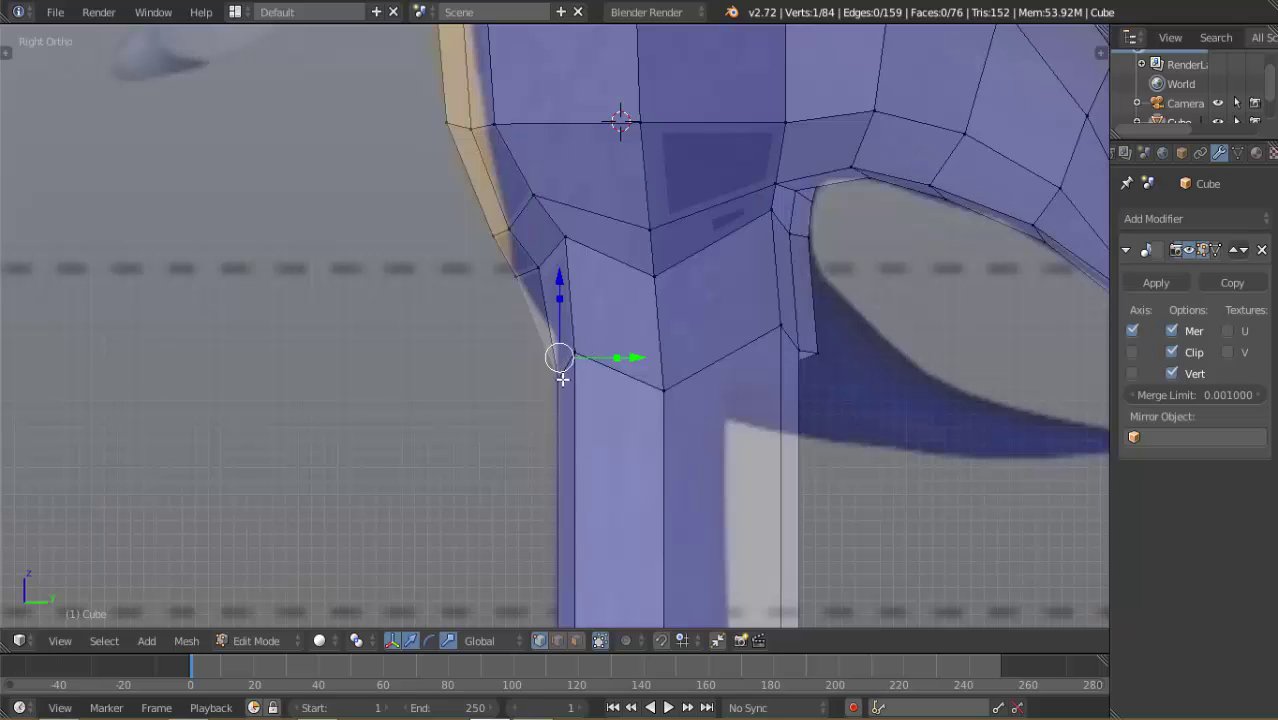
left_click_drag(562, 379, 559, 378)
Raise the middle vertex on the outer side of the leg's top edge to level it with the rear hip vertex
right_click(641, 393)
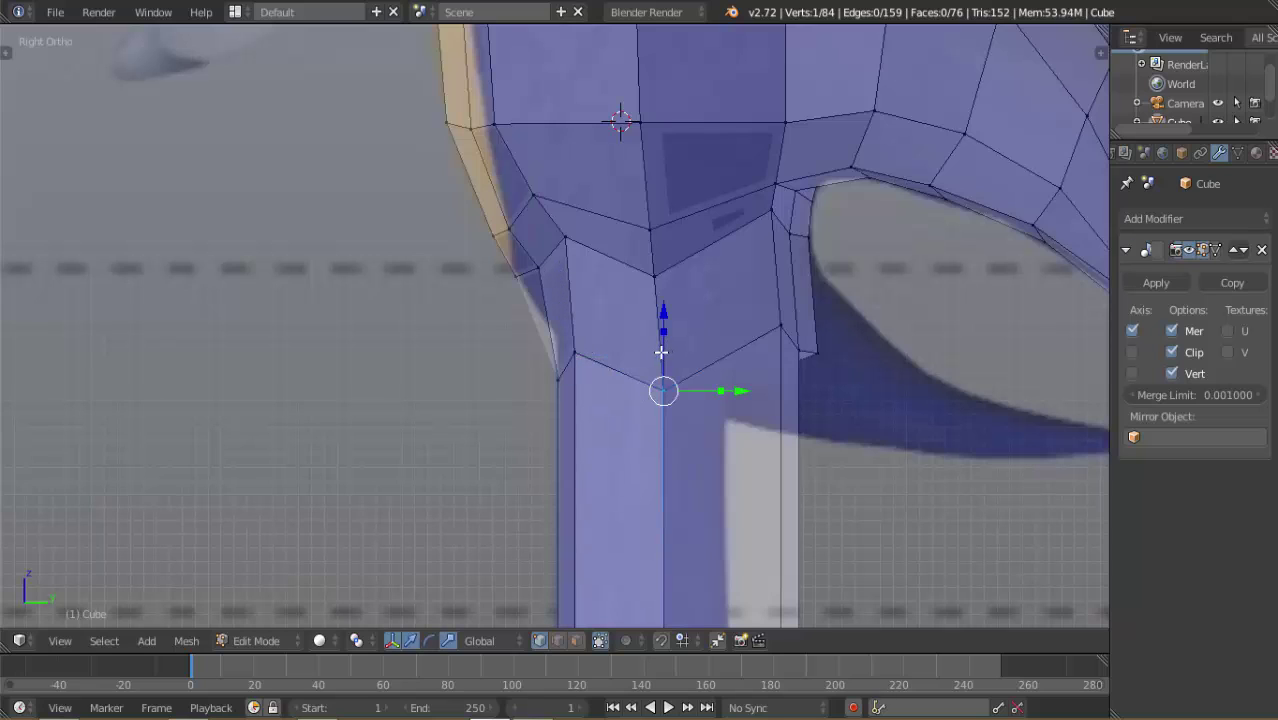
key("g")
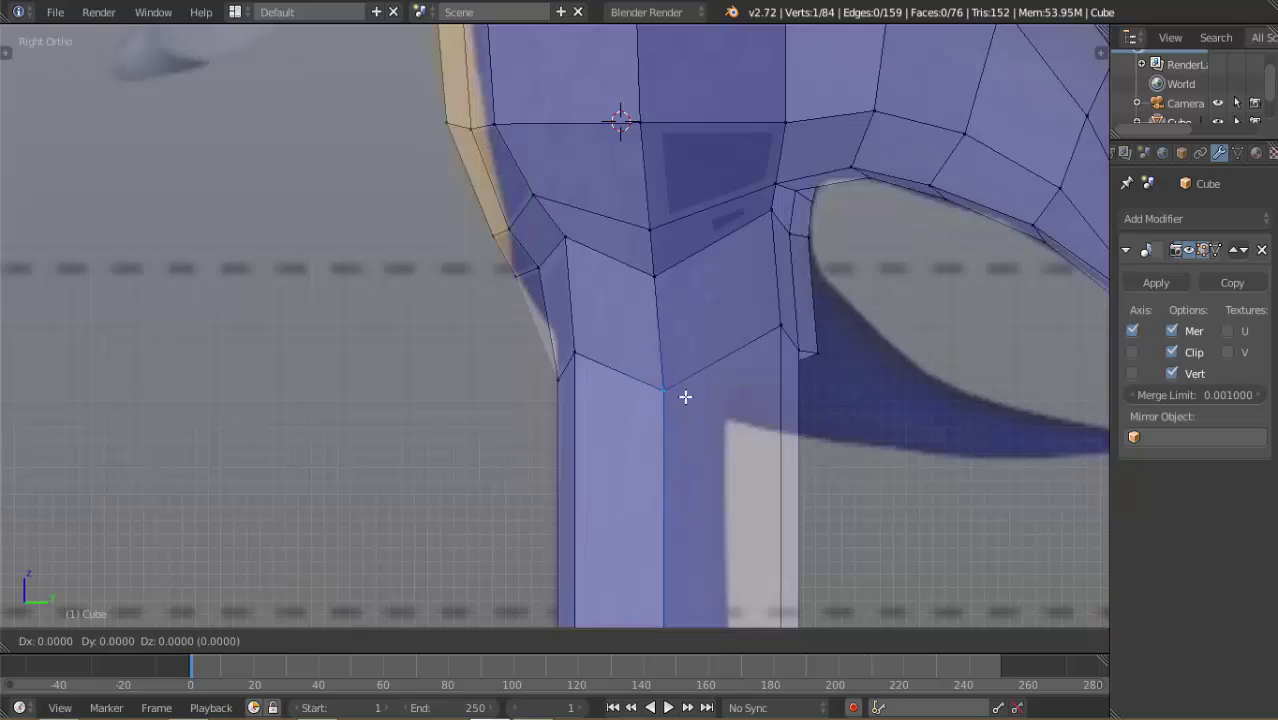
left_click(684, 328)
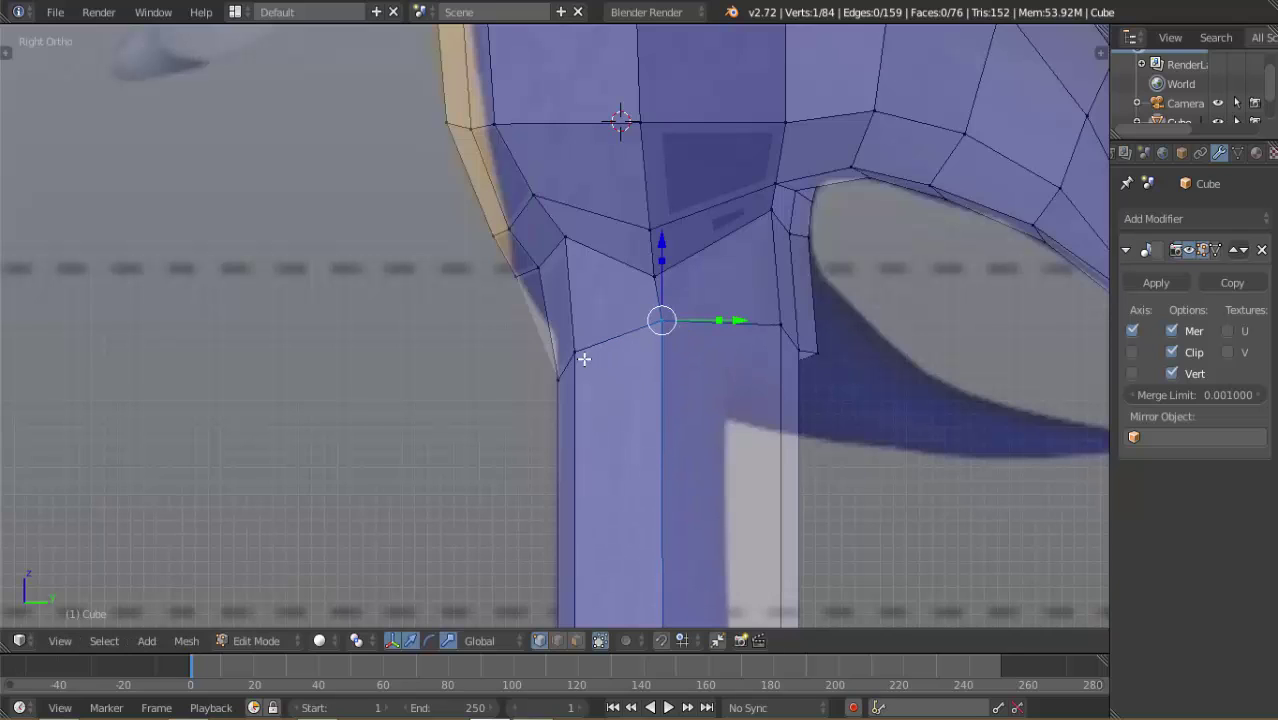
Select the two front vertices at the top of the leg and move them up about 0.033 along the Z axis
right_click(577, 355)
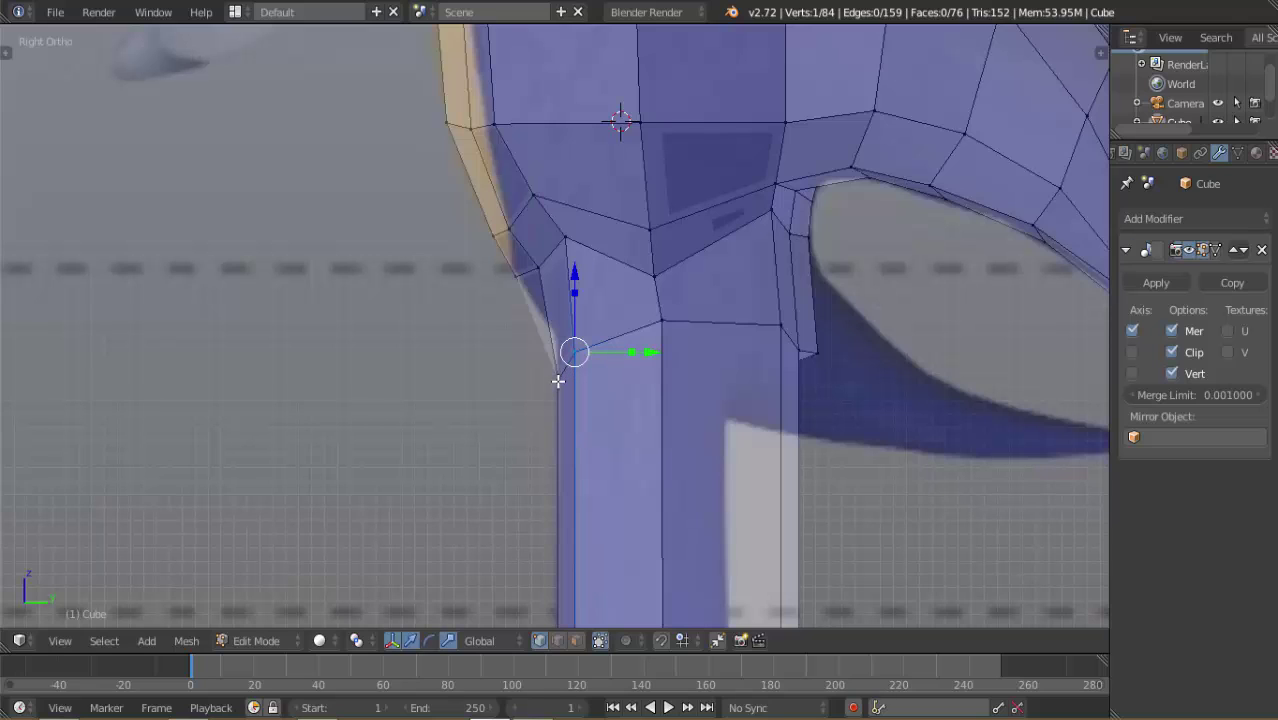
right_click(558, 381, "shift")
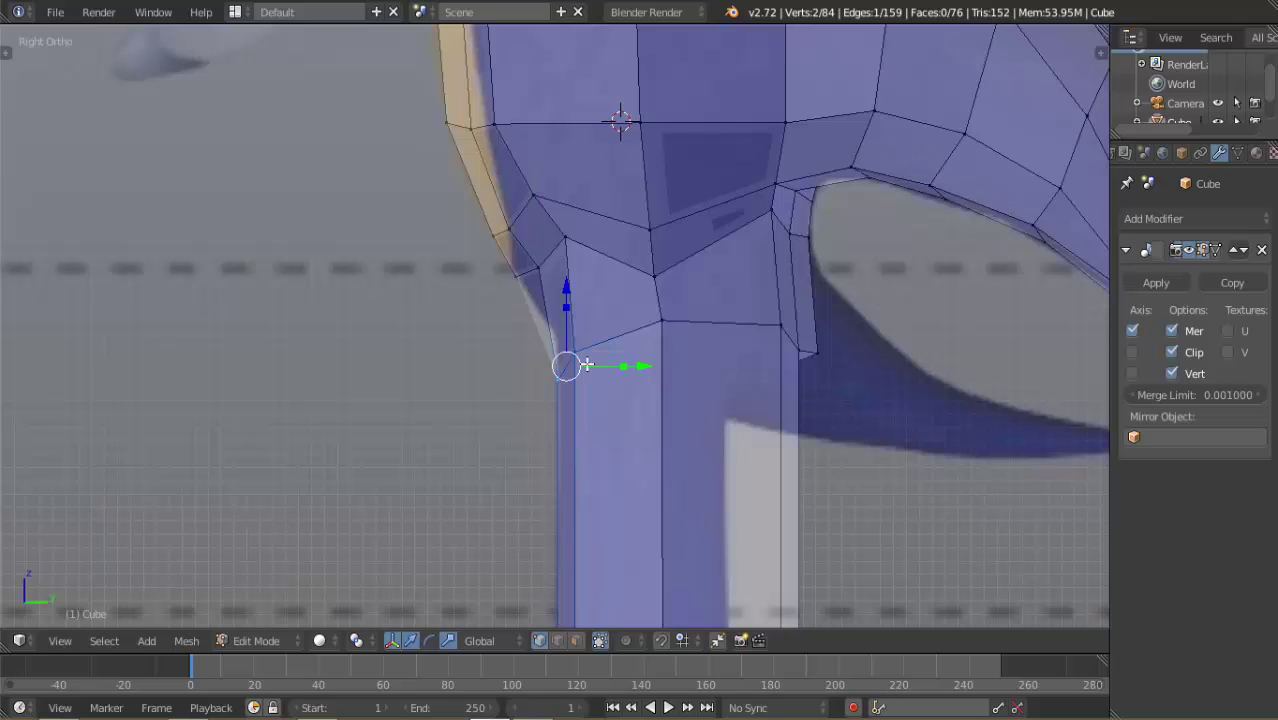
key("g")
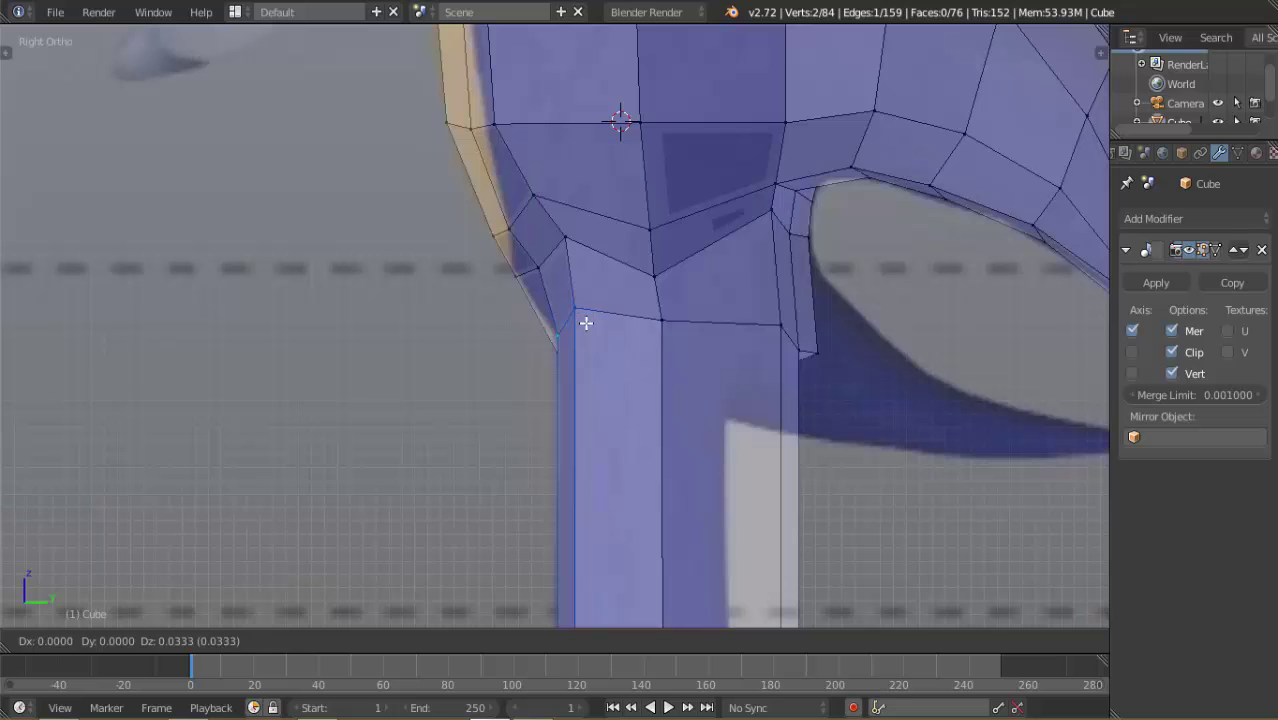
left_click(586, 323)
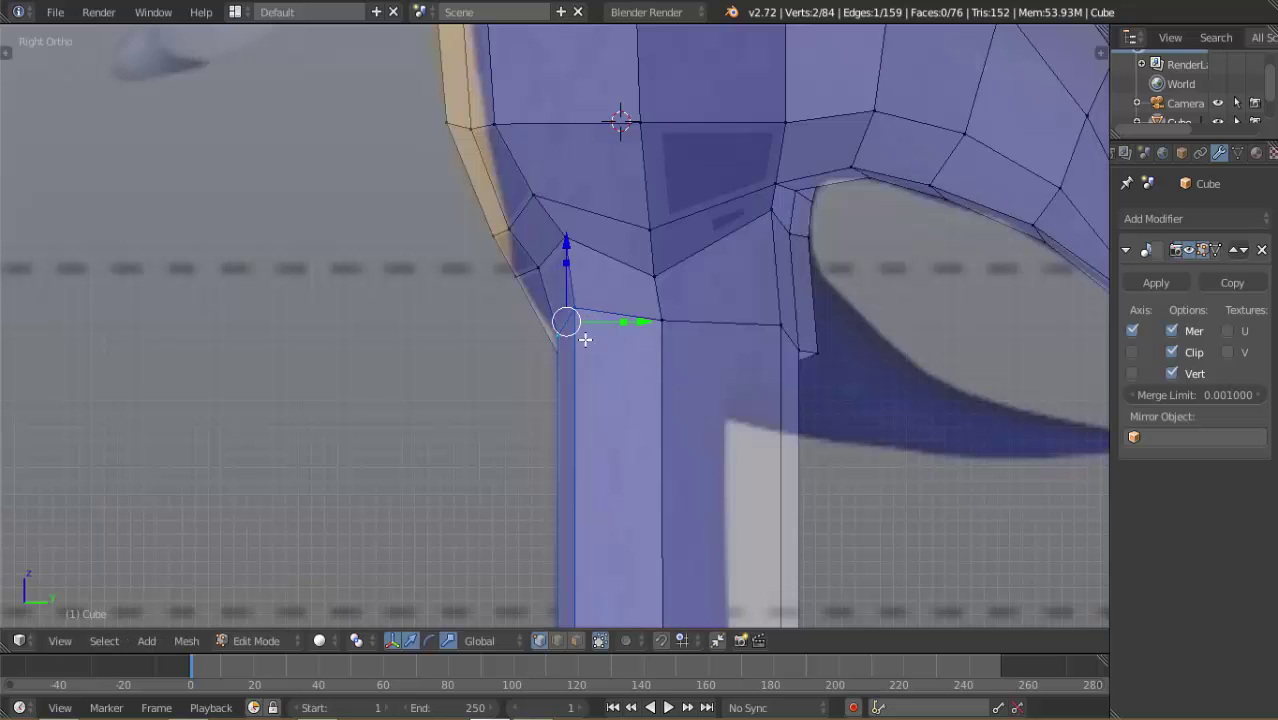
Move the front centreline vertex at the bottom of the hips slightly back and up to fit inside the side reference outline
middle_click_drag(581, 378, 530, 352)
right_click(516, 346)
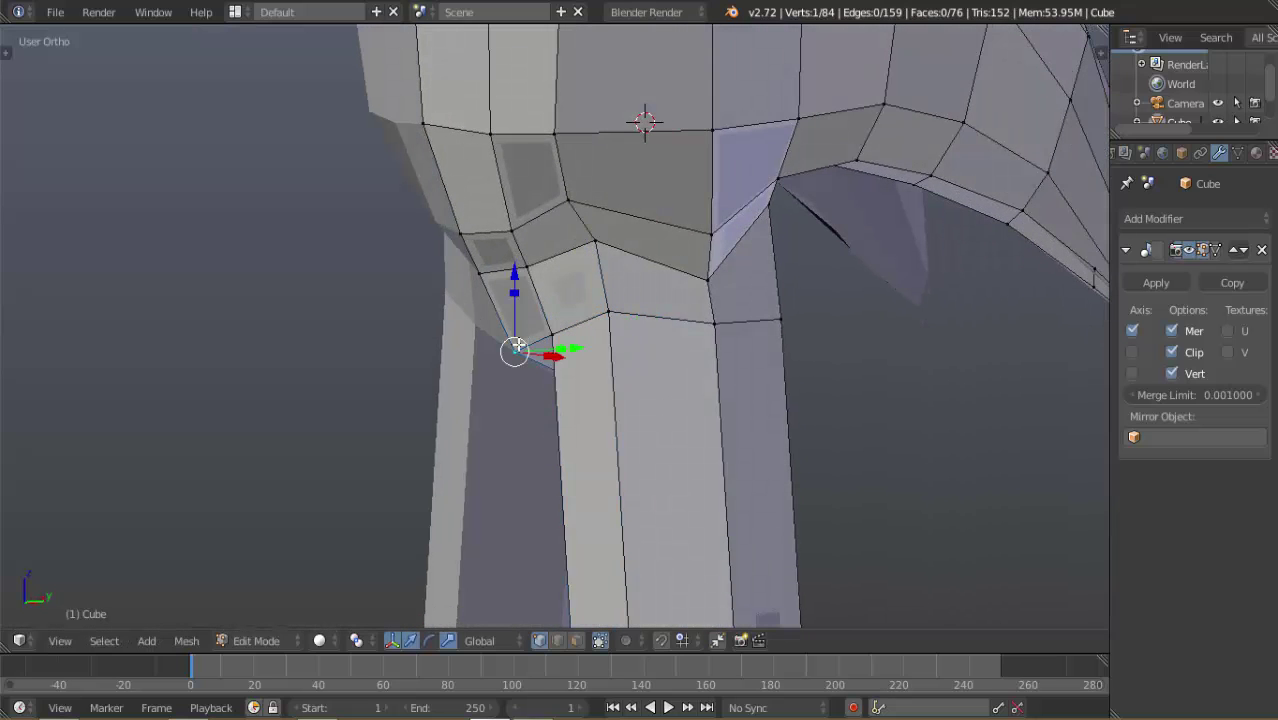
key("KP_3")
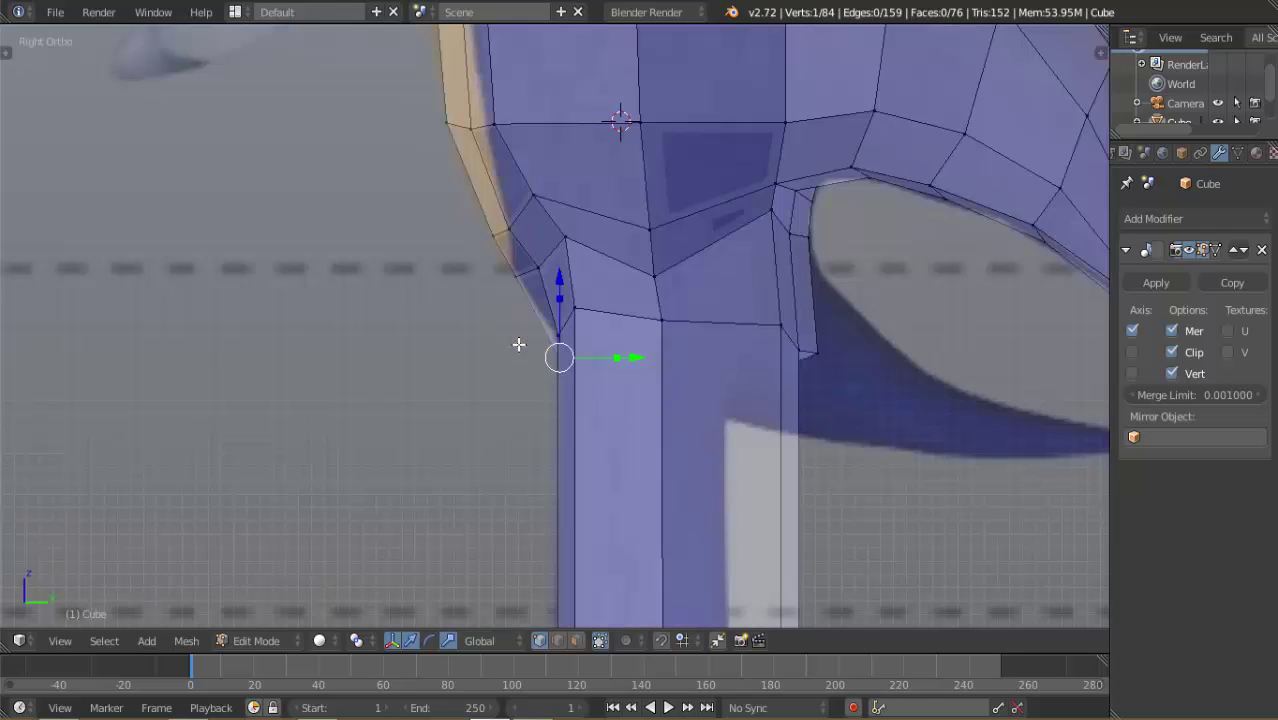
key("g")
left_click(526, 337)
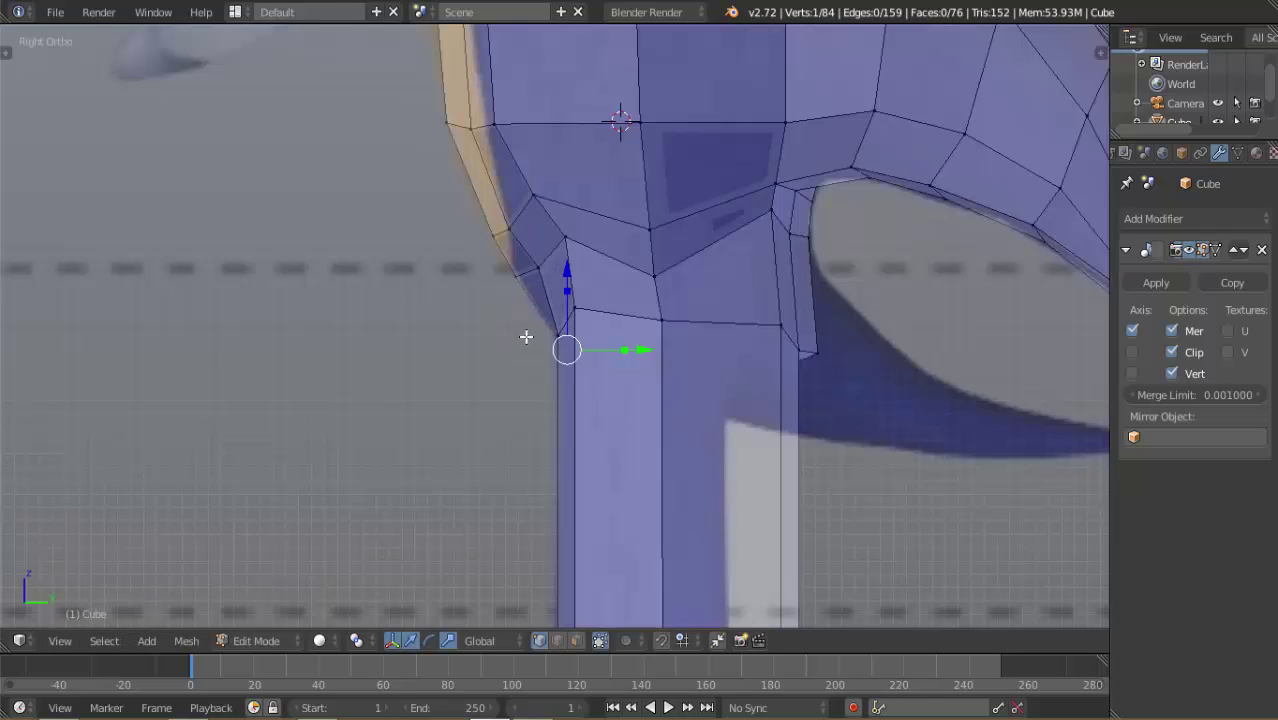
Select the four vertices of the leg's narrow rear face and move them forward about 0.051 along Y to match the side reference
scroll(598, 342, "down", 2)
middle_click_drag(610, 320, 497, 137, "shift")
right_click(526, 134)
right_click(545, 146, "shift")
scroll(537, 255, "down", 3)
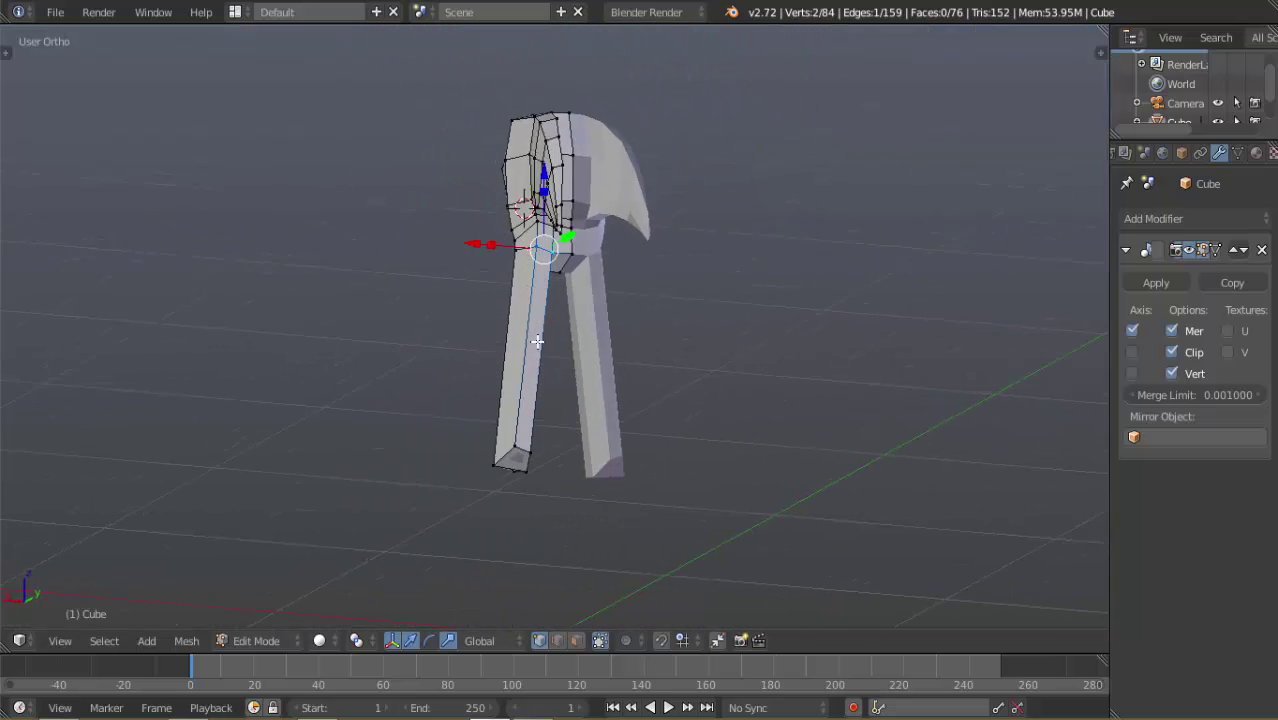
right_click(523, 440, "shift")
right_click(537, 458, "shift")
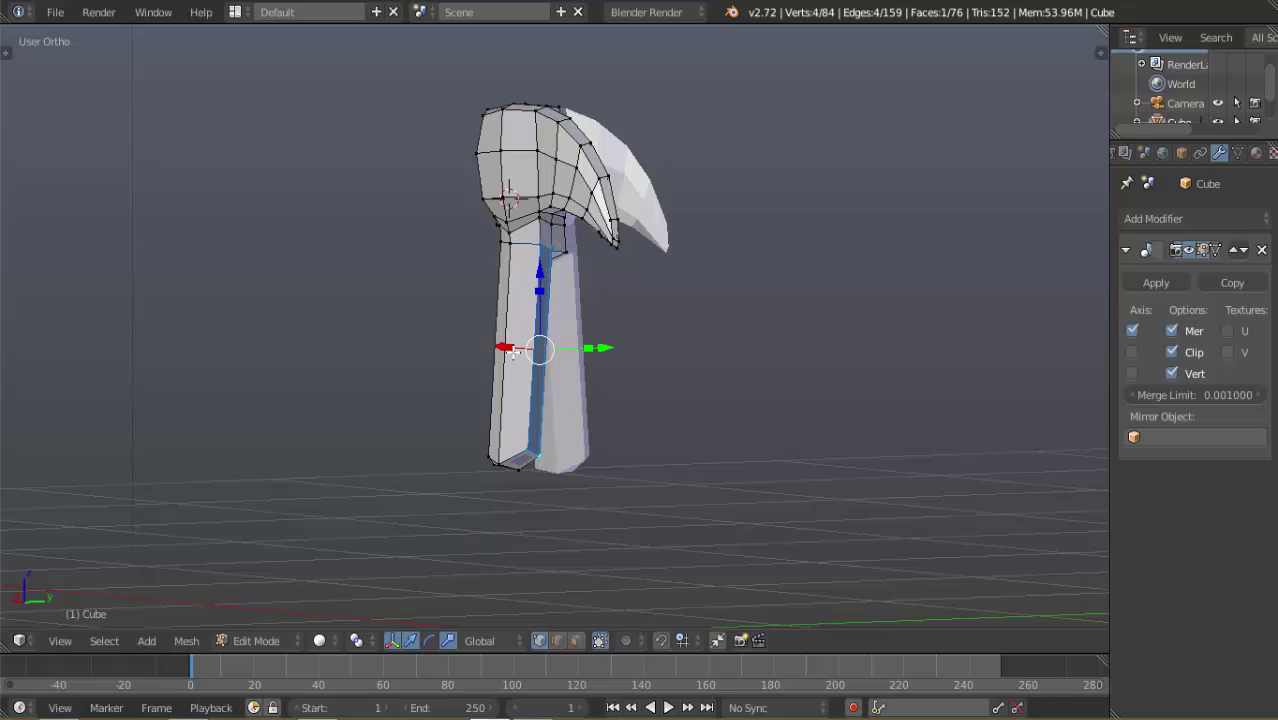
middle_click_drag(512, 352, 354, 341)
middle_click_drag(431, 359, 539, 368)
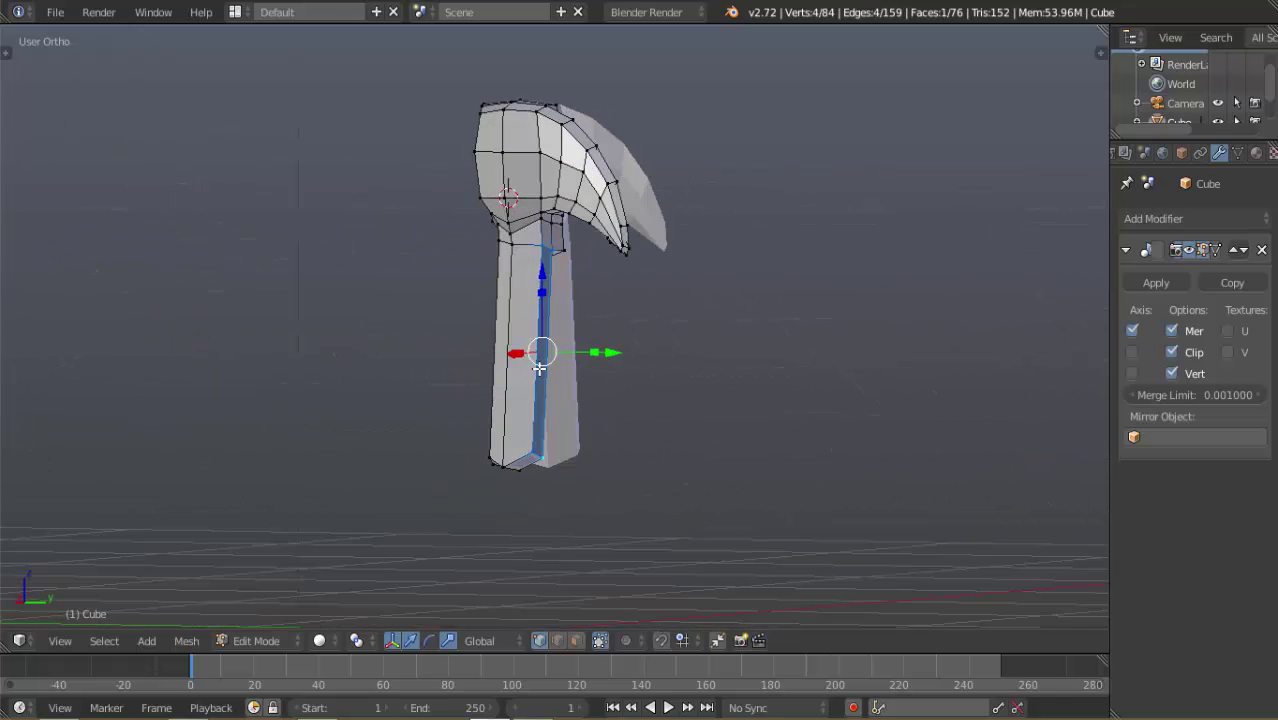
key("KP_3")
scroll(550, 350, "up", 5)
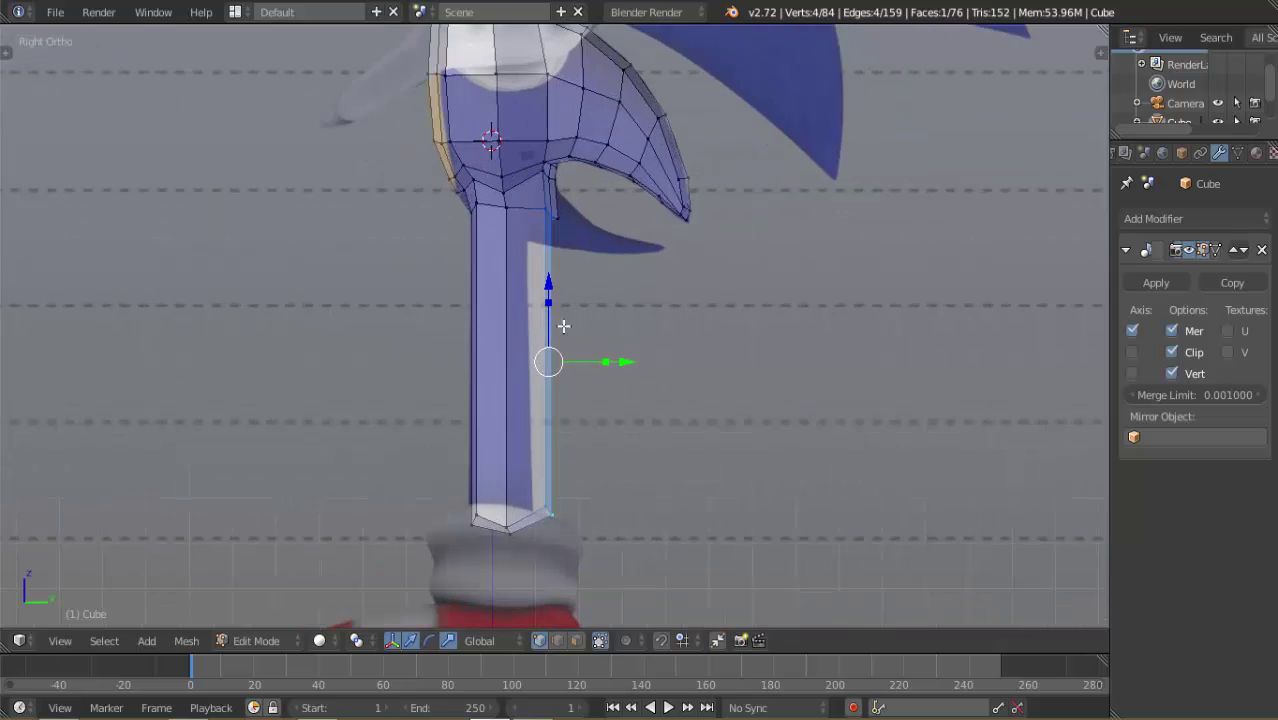
key("g")
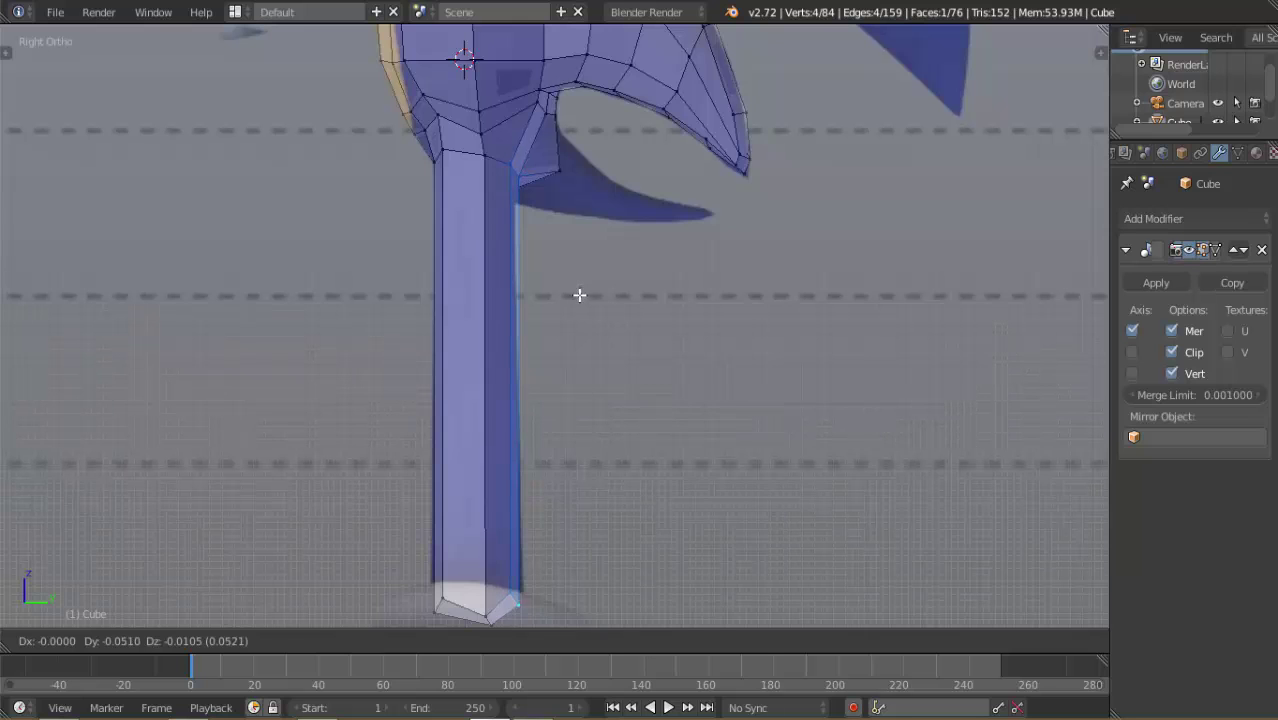
left_click(579, 295)
Move the two rear vertices at the bottom of the leg slightly back to meet the side reference's rear outline
scroll(579, 305, "up", 2)
middle_click_drag(528, 240, 589, 155, "shift")
right_click(490, 503)
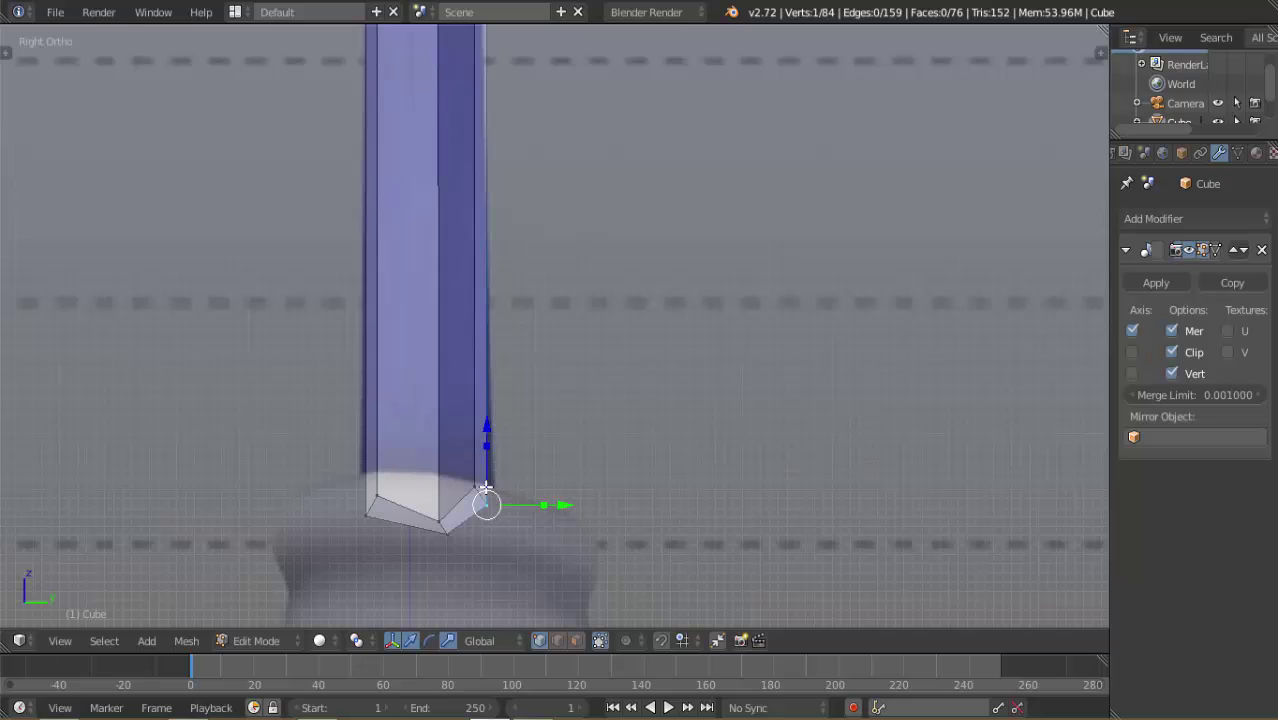
right_click(476, 483, "shift")
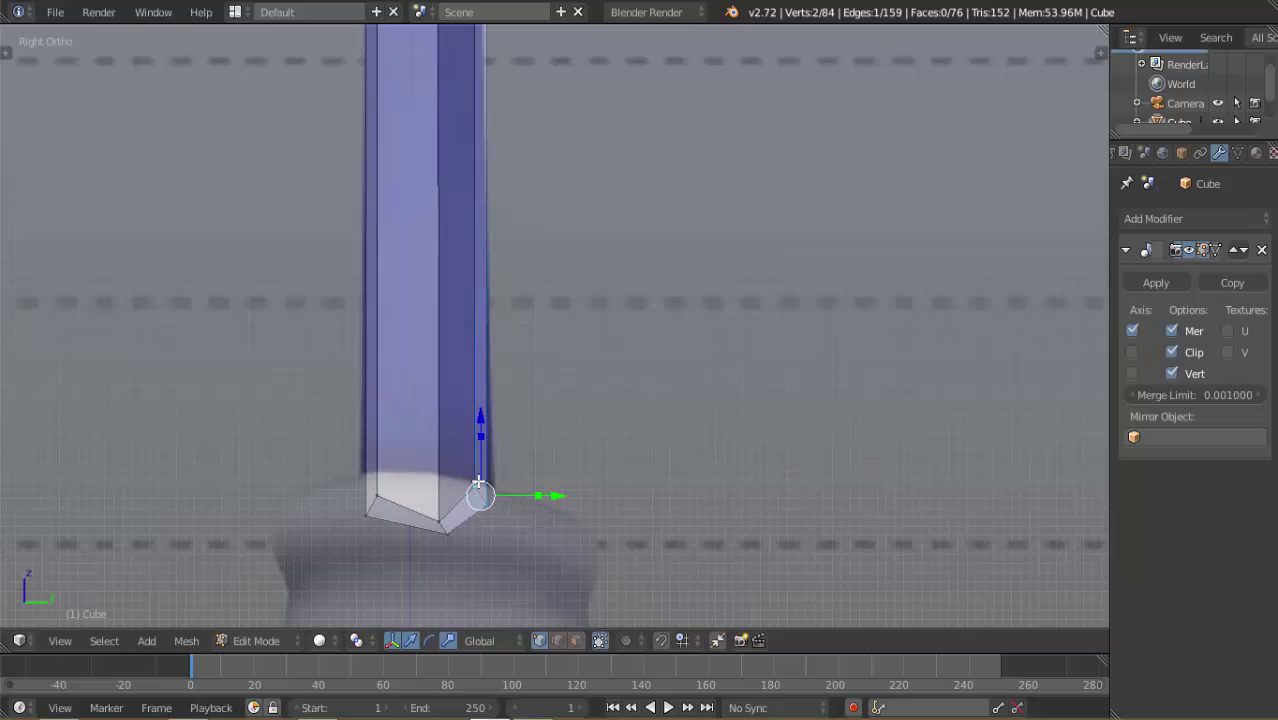
key("g")
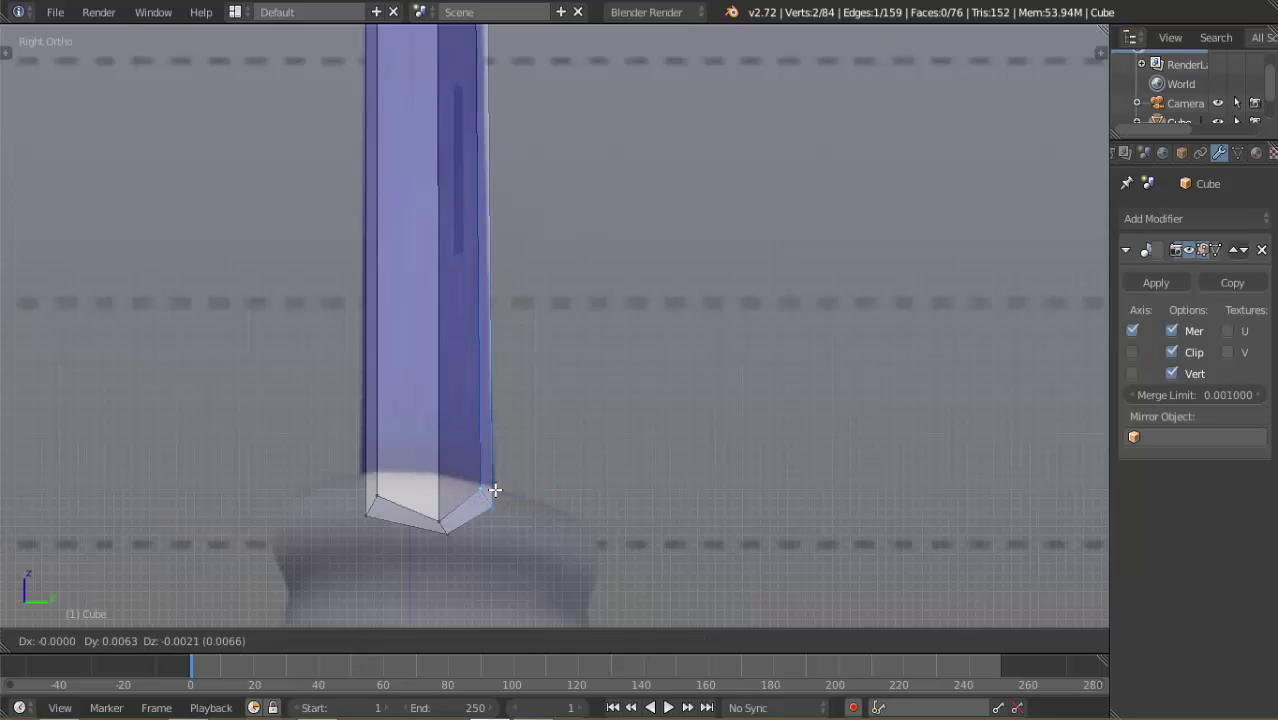
left_click(491, 493)
Move the two rear vertices at the top of the leg about 0.005 forward along the Y axis
scroll(488, 334, "up", 8, "shift")
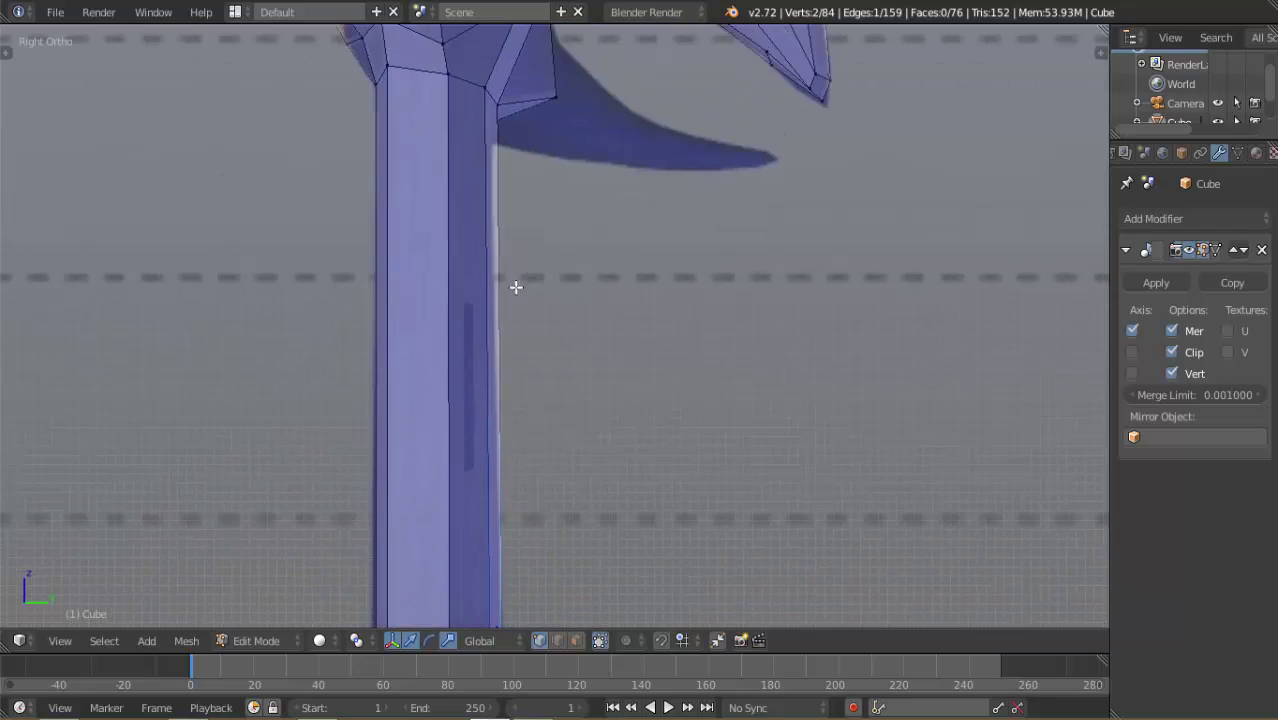
right_click(479, 182)
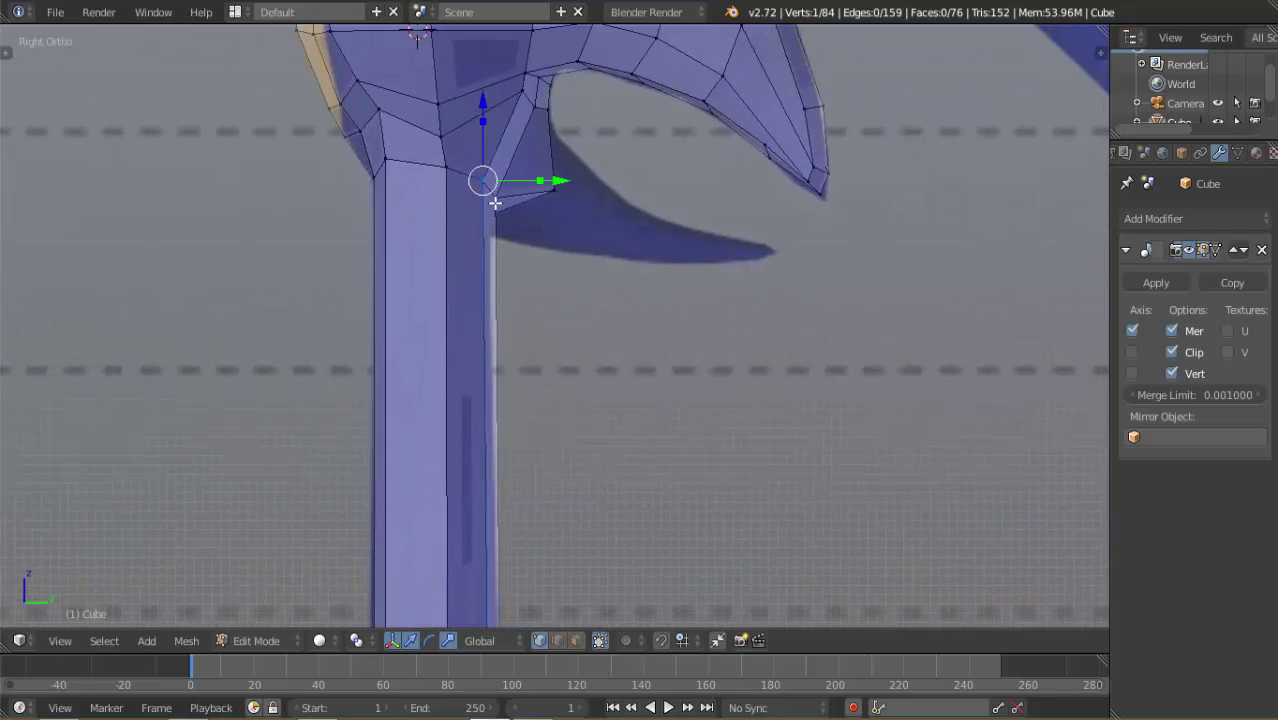
right_click(494, 197, "shift")
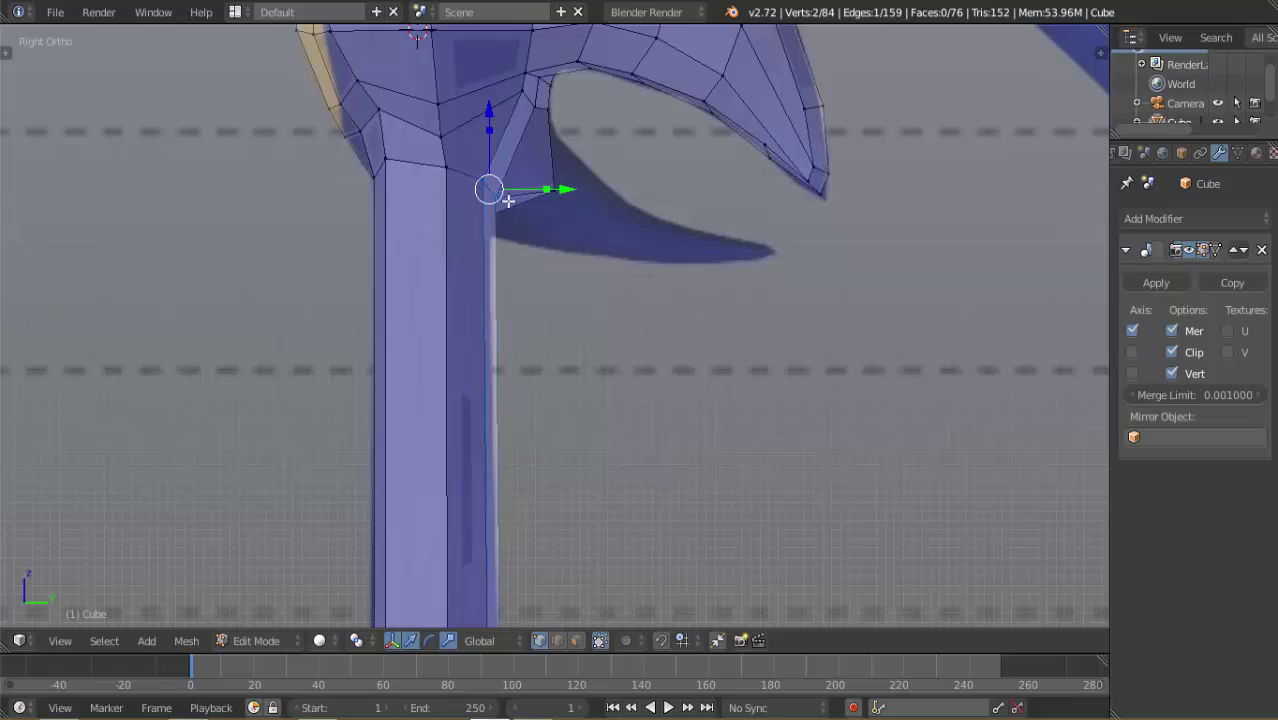
key("g")
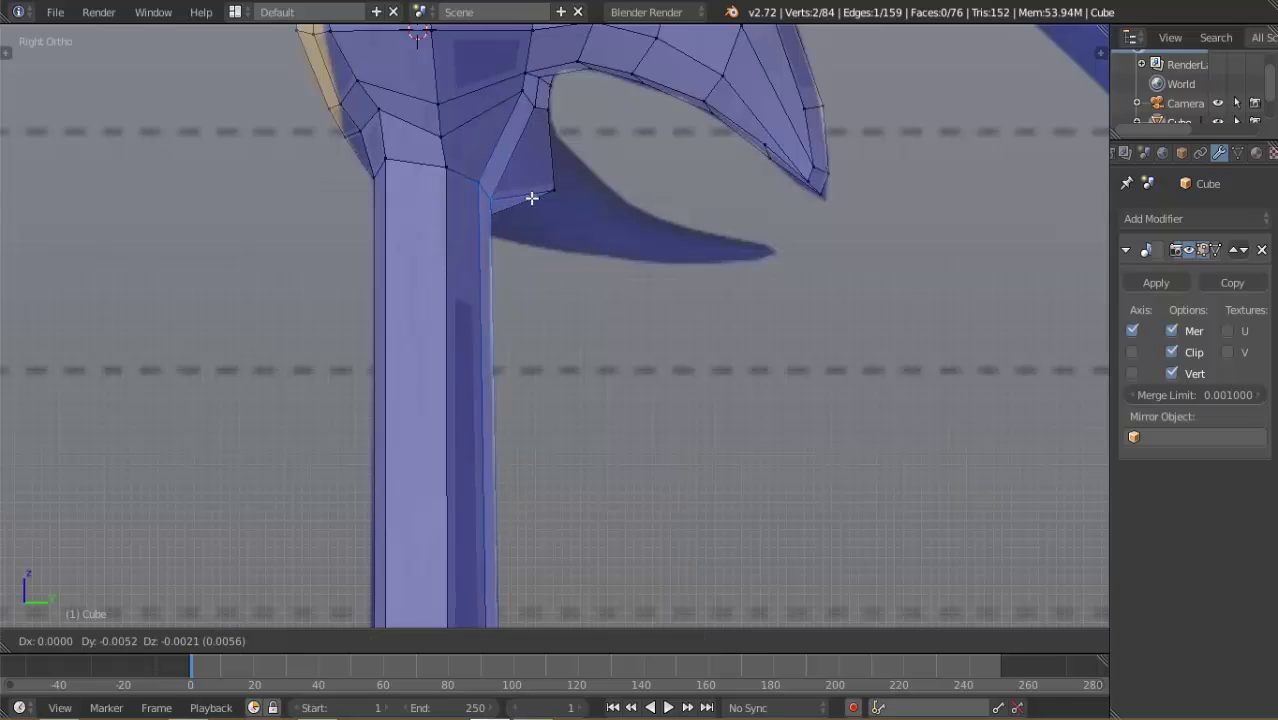
left_click(532, 198)
Move the rear centreline vertex at the bottom of the crotch forward and slightly down to the leg's rear edge in the side view
key("KP_6")
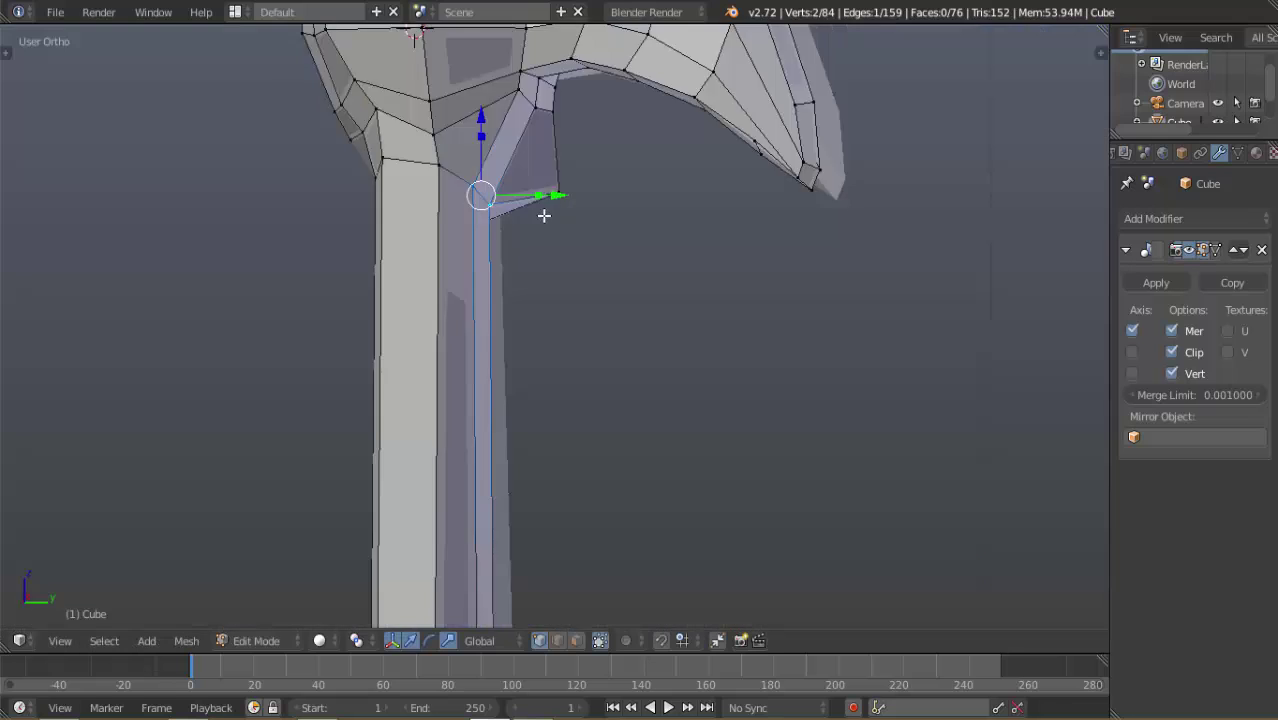
key("KP_8")
key("KP_6")
right_click(582, 203)
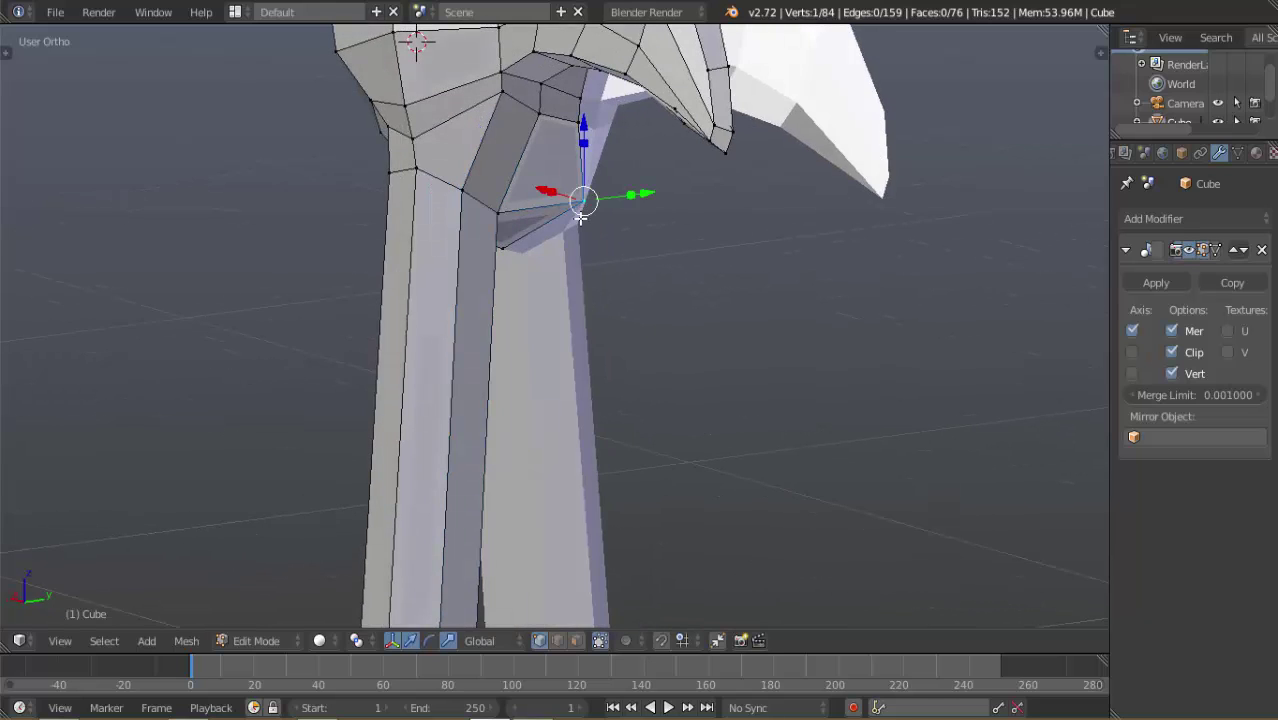
key("KP_3")
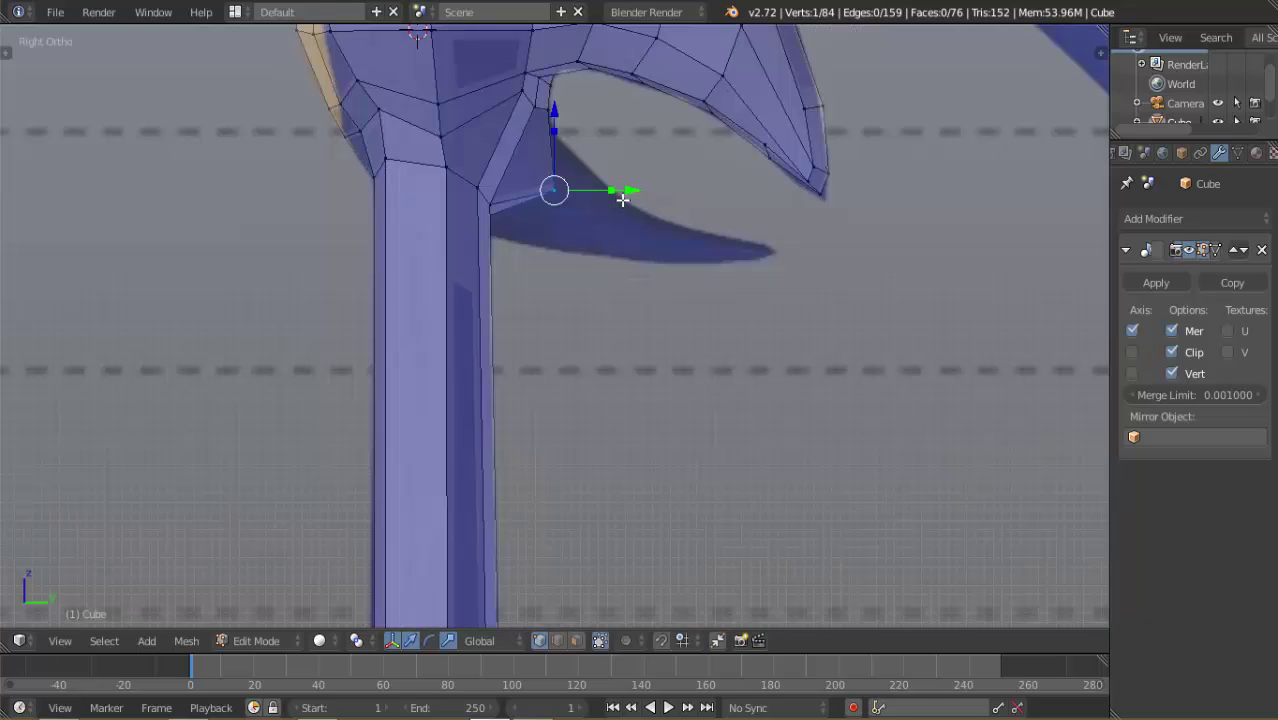
key("g")
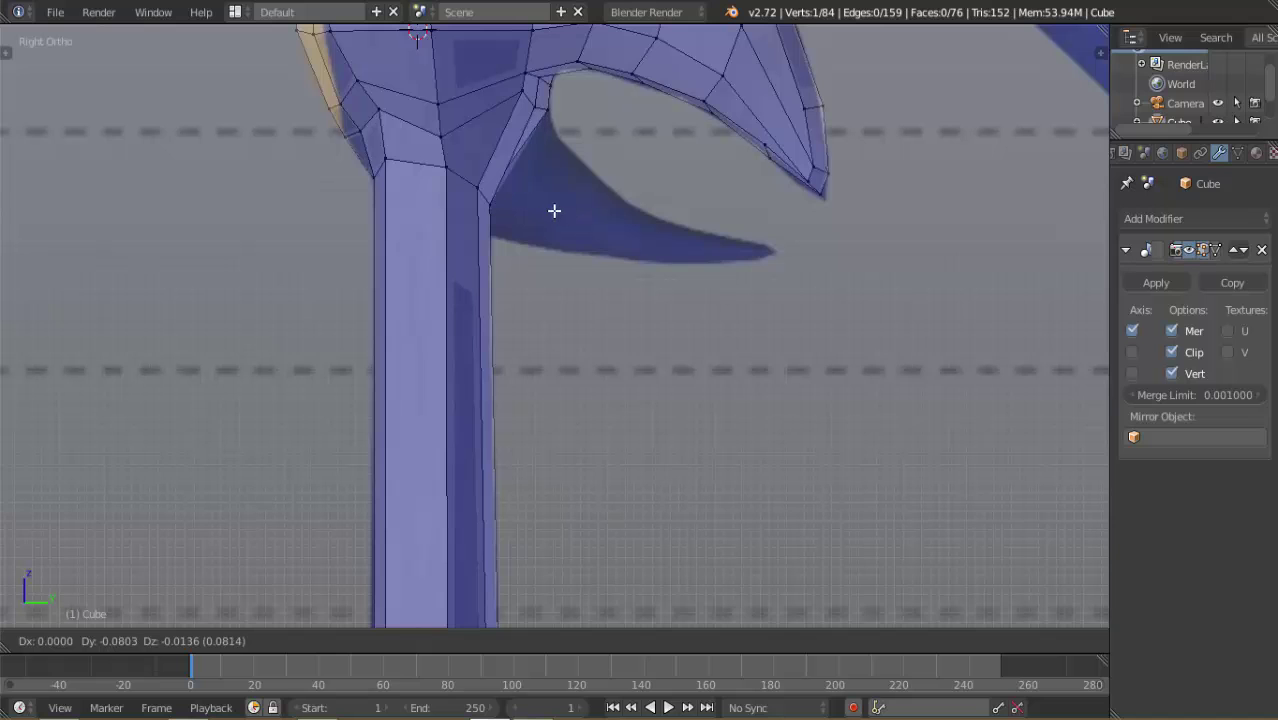
left_click(566, 207)
Lower the crotch's rear centreline vertex and the adjacent inner leg vertex together by about 0.035 along the Z axis
middle_click_drag(562, 203, 520, 219)
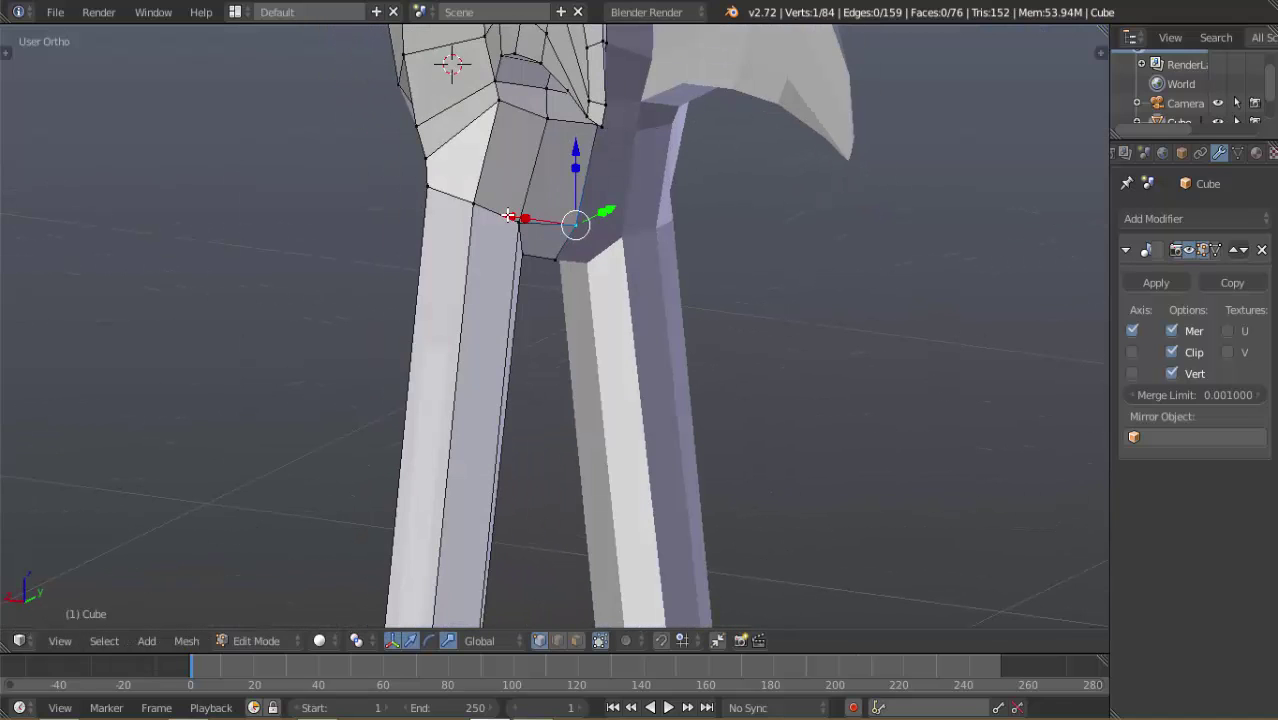
left_click(520, 221, "shift")
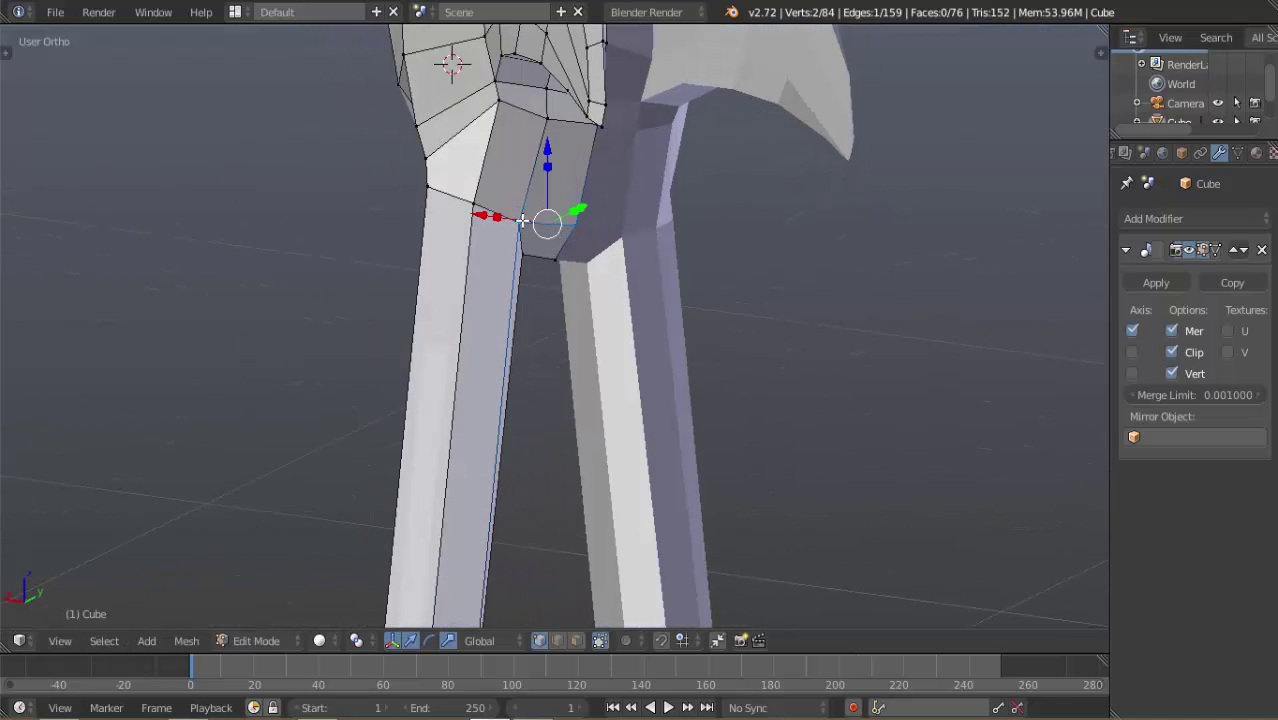
key("KP_3")
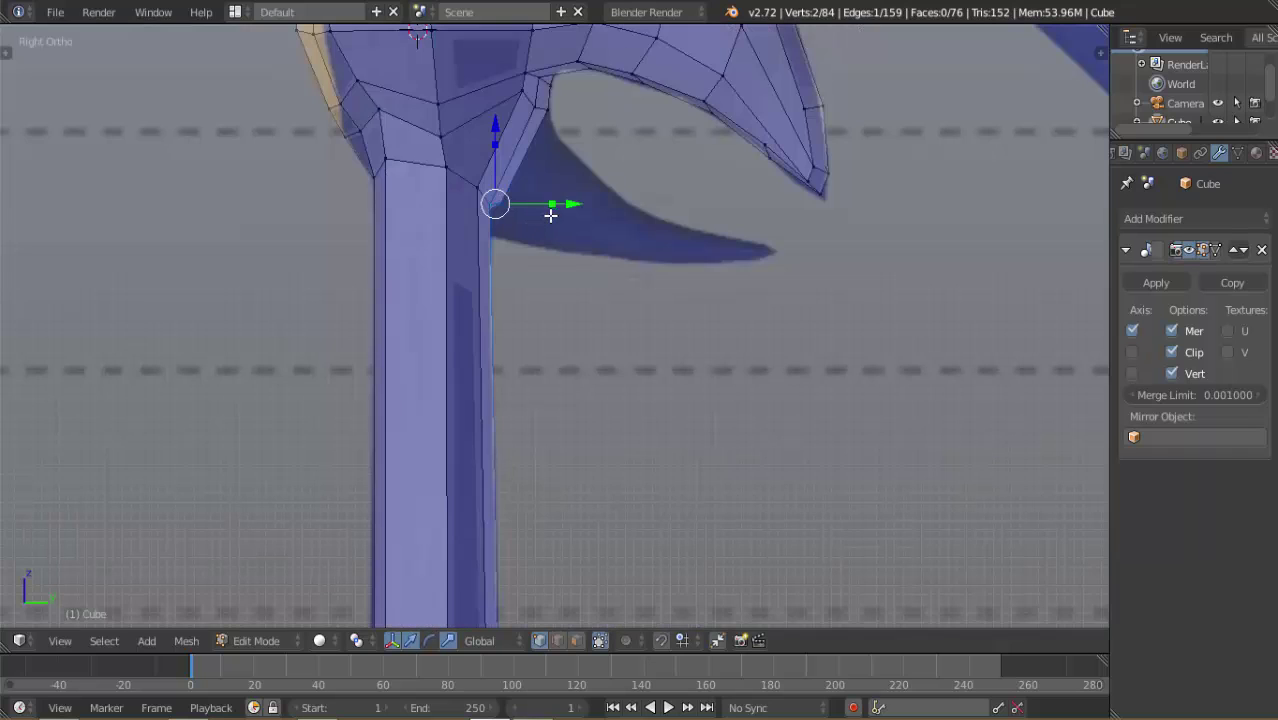
key("g")
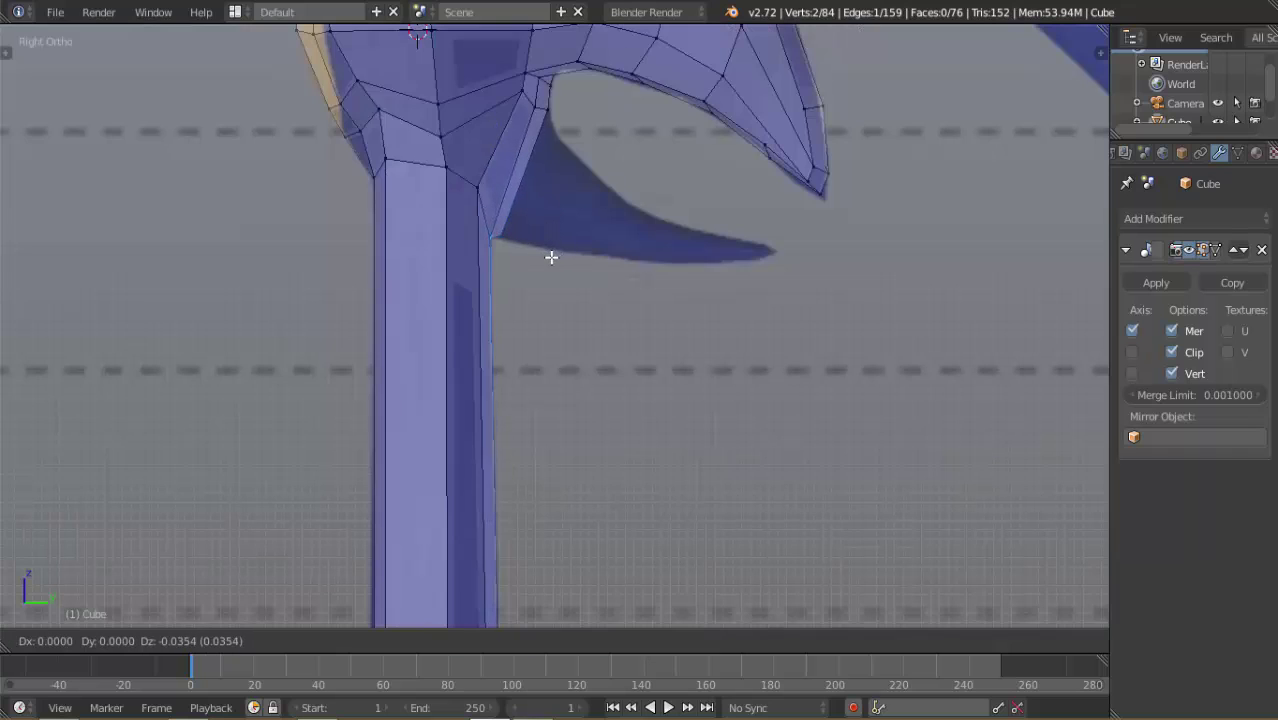
left_click(551, 257)
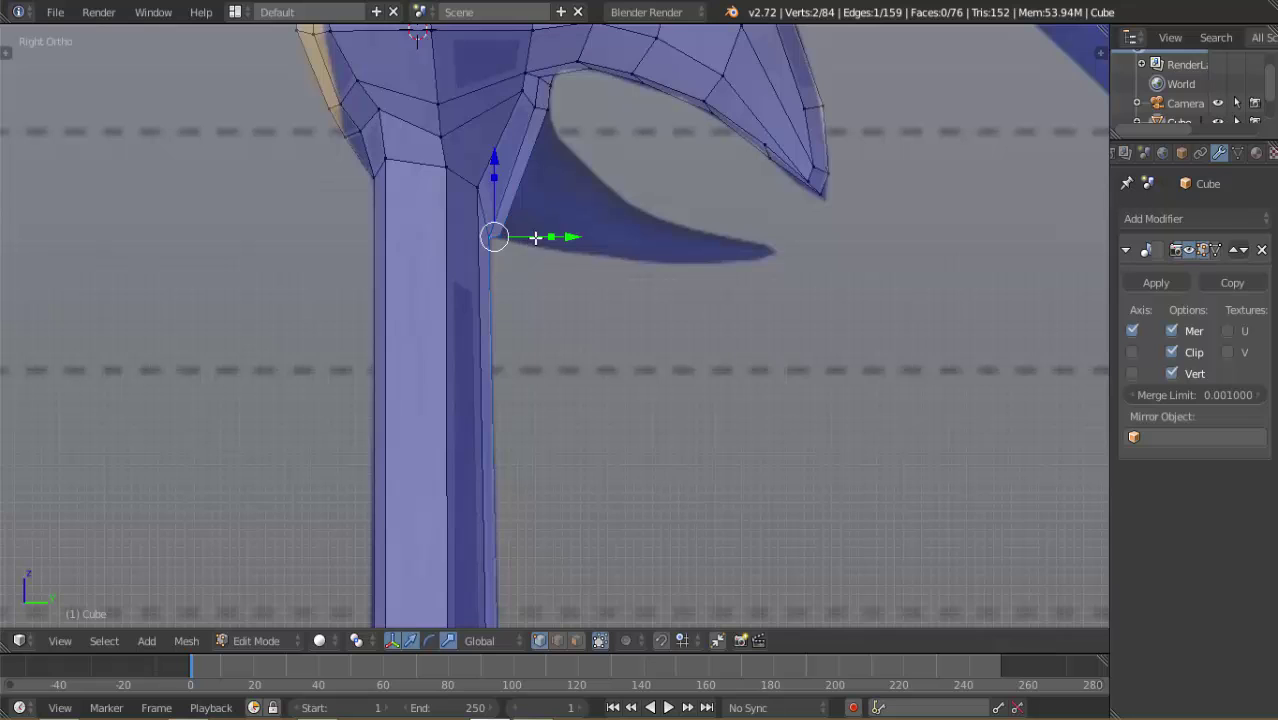
Nudge the inner rear vertex at the leg's top inward and up, and lower the rear hip vertex above the leg by about 0.03
middle_click_drag(534, 237, 405, 185)
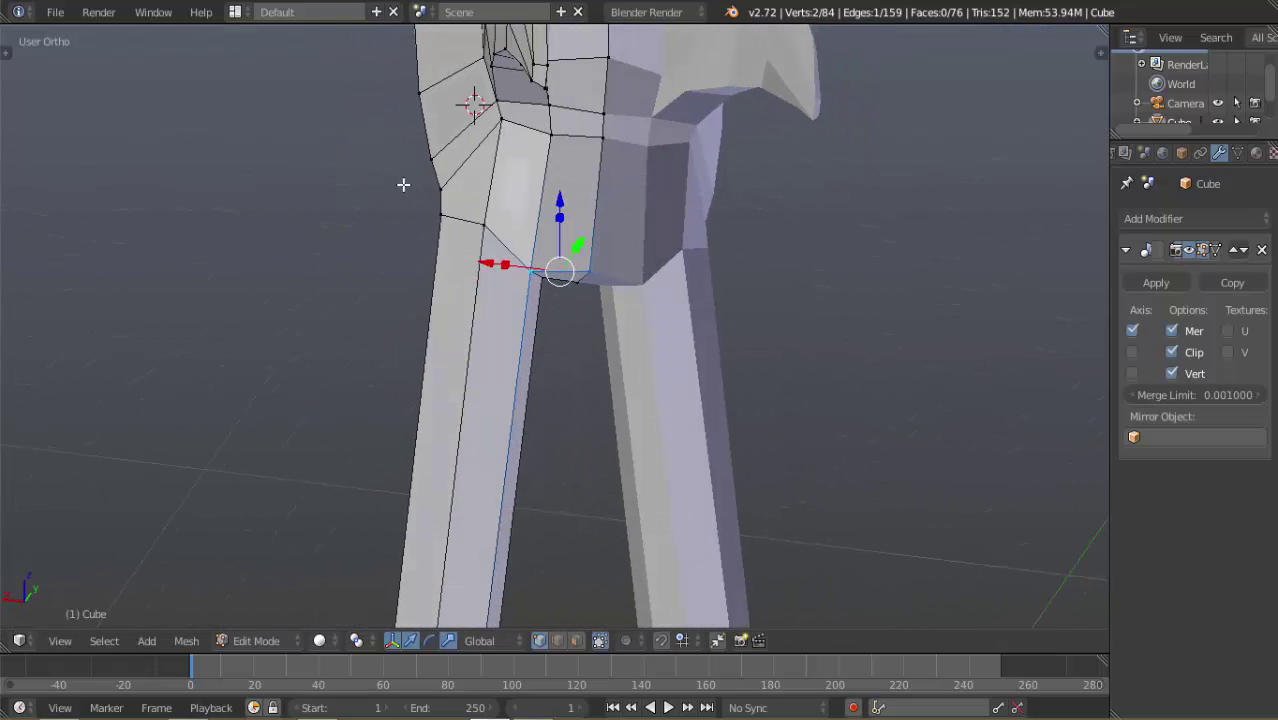
right_click(531, 268)
key("g")
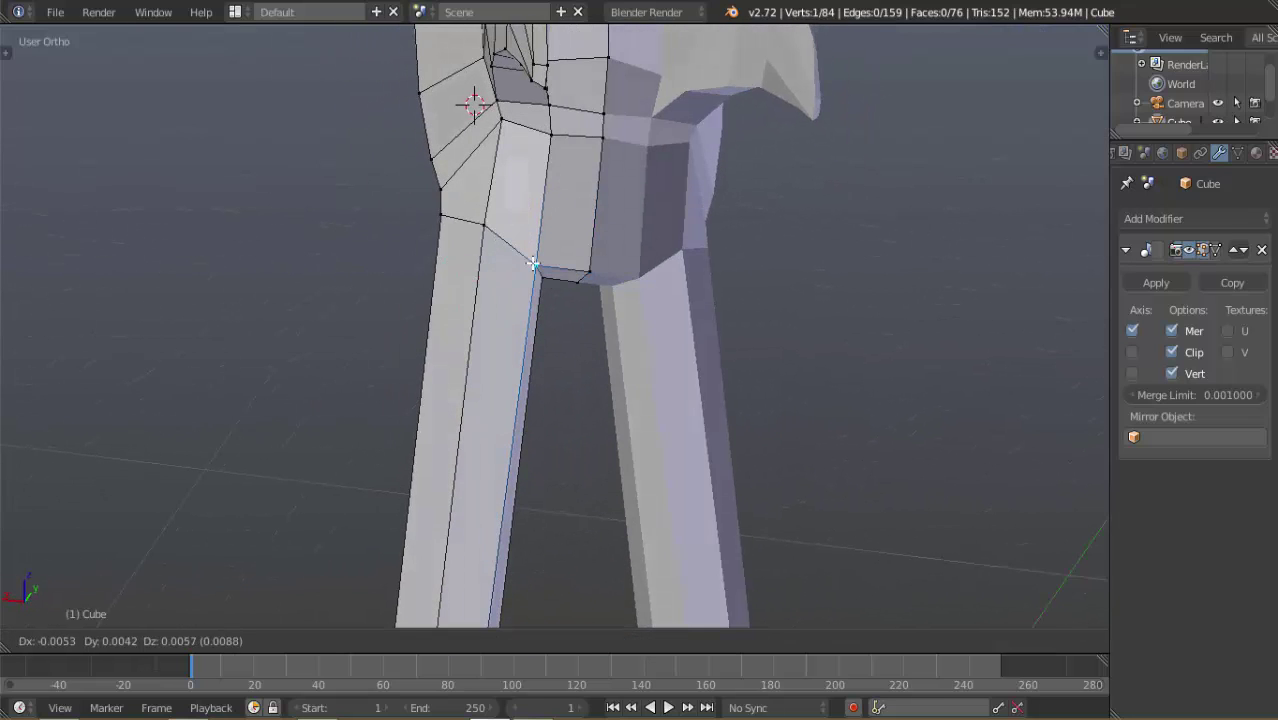
left_click(534, 264)
right_click(495, 122)
key("g")
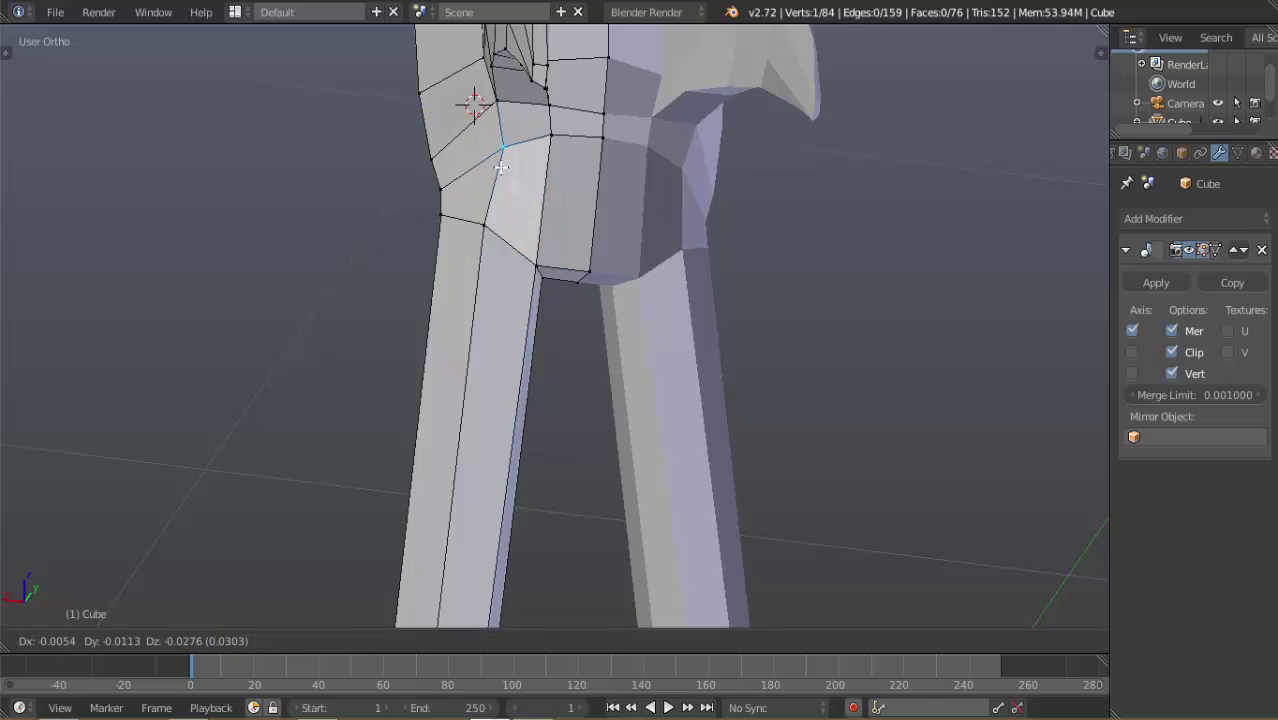
left_click(500, 170)
Select the two middle vertices on the outer side of the hip above the leg and reposition them to smooth the hip
middle_click_drag(507, 197, 595, 211)
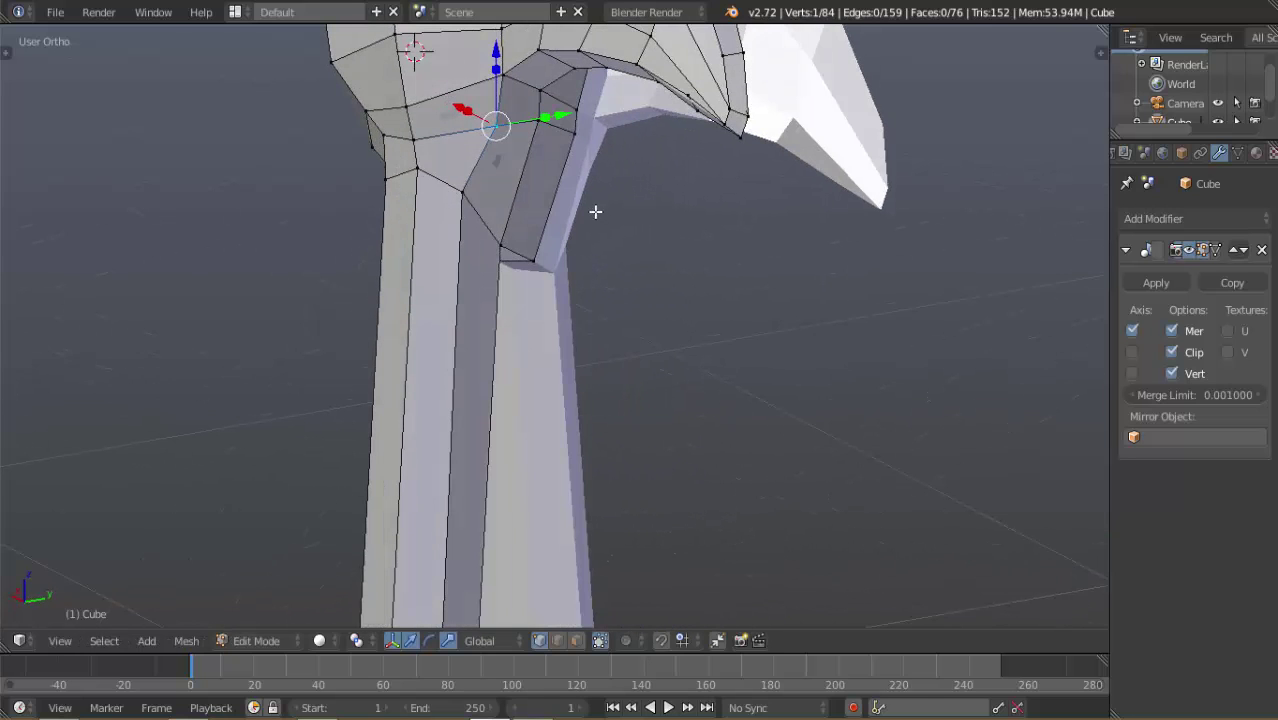
middle_click_drag(408, 120, 471, 179)
right_click(446, 165)
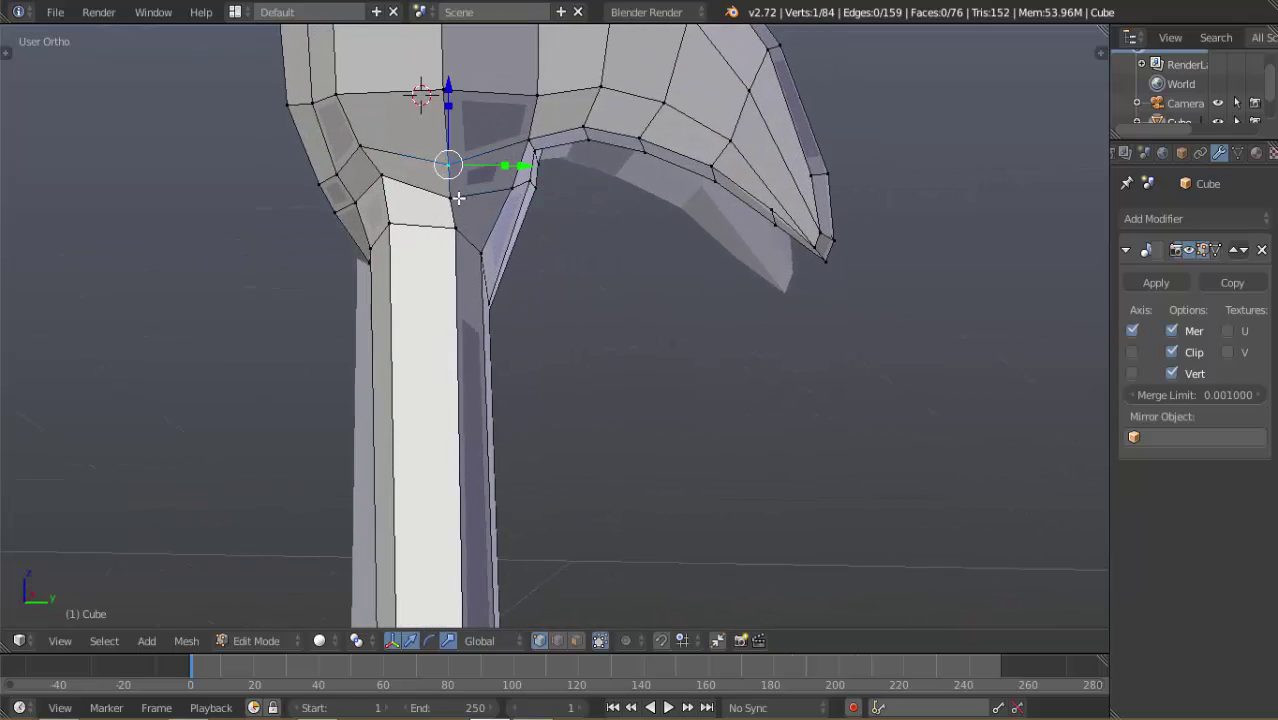
right_click(455, 197, "shift")
middle_click_drag(474, 216, 515, 297)
key("g")
left_click(466, 170)
Edge slide the three stacked vertices along the torso's front outer corner toward the back by a factor of about 0.30
scroll(506, 191, "down", 5)
scroll(515, 297, "up", 4)
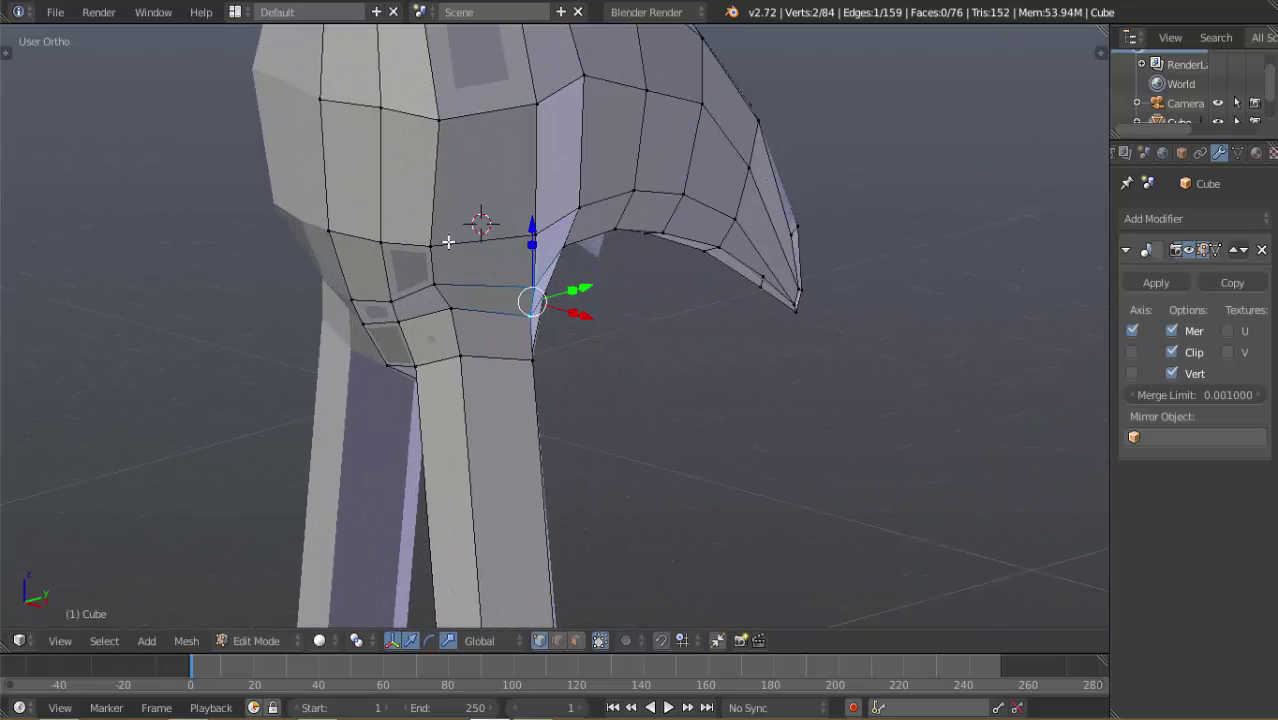
right_click(443, 241)
middle_click_drag(448, 209, 490, 214)
right_click(466, 199, "shift")
right_click(462, 107, "shift")
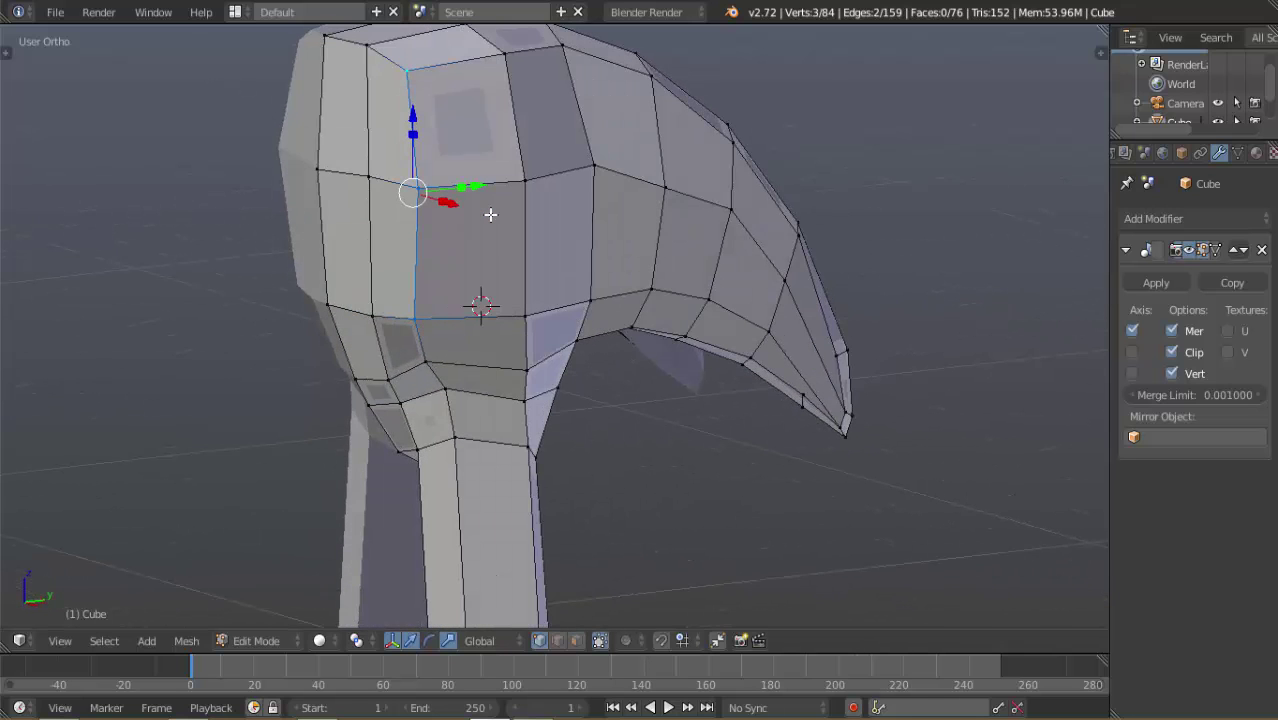
key("g")
key("g")
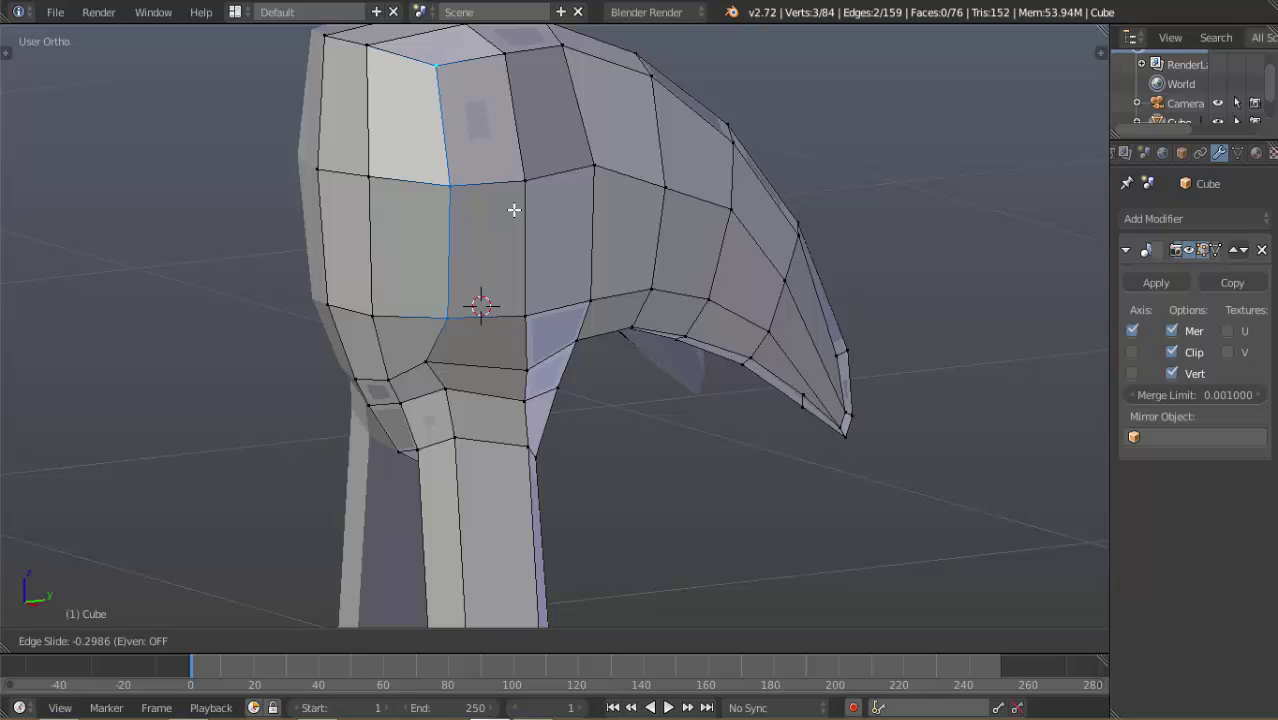
left_click(513, 209)
In front view, move the outer rear vertex at the leg's lower end outward and slightly up to match the reference's ankle
scroll(473, 281, "down", 4)
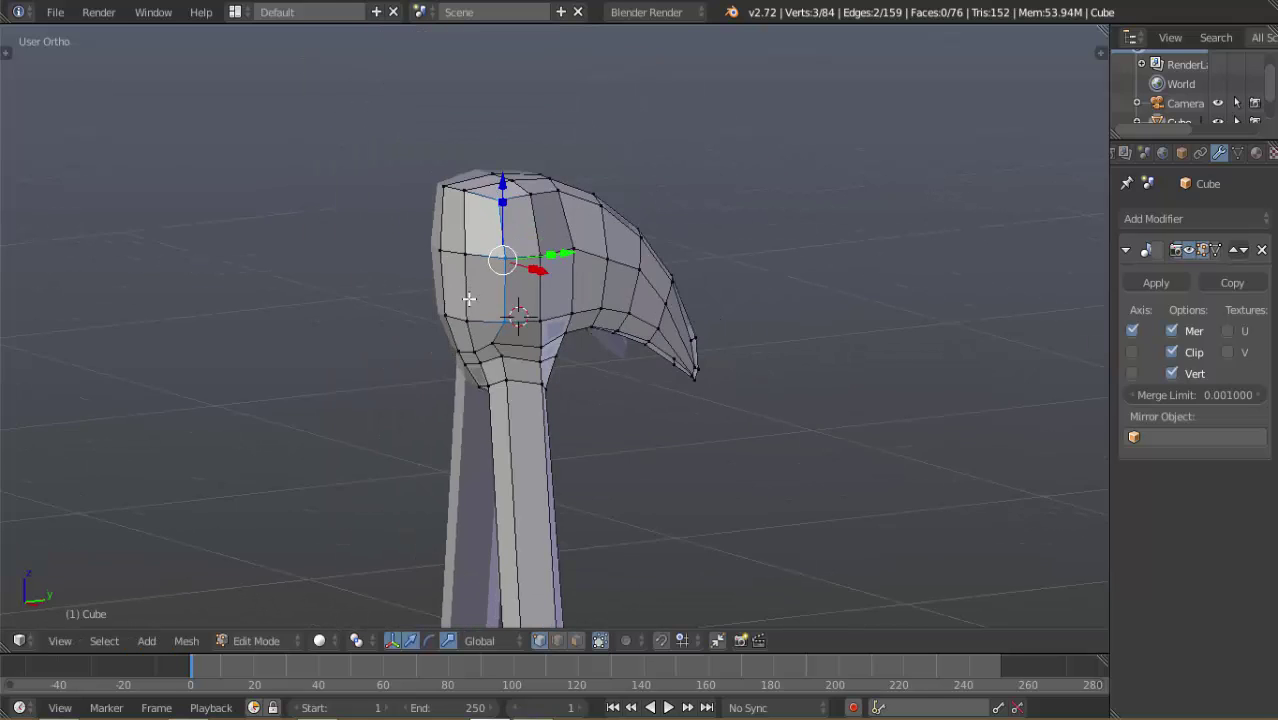
middle_click_drag(522, 307, 557, 307)
middle_click_drag(544, 323, 578, 311)
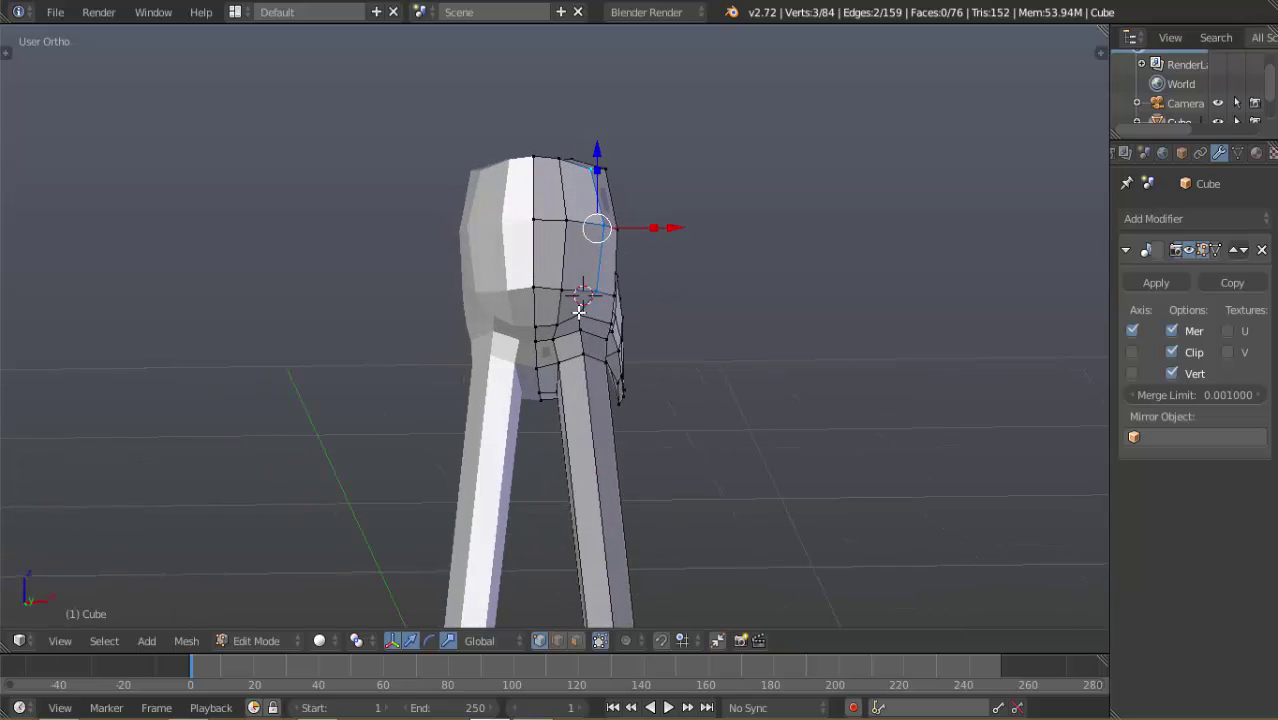
key("KP_1")
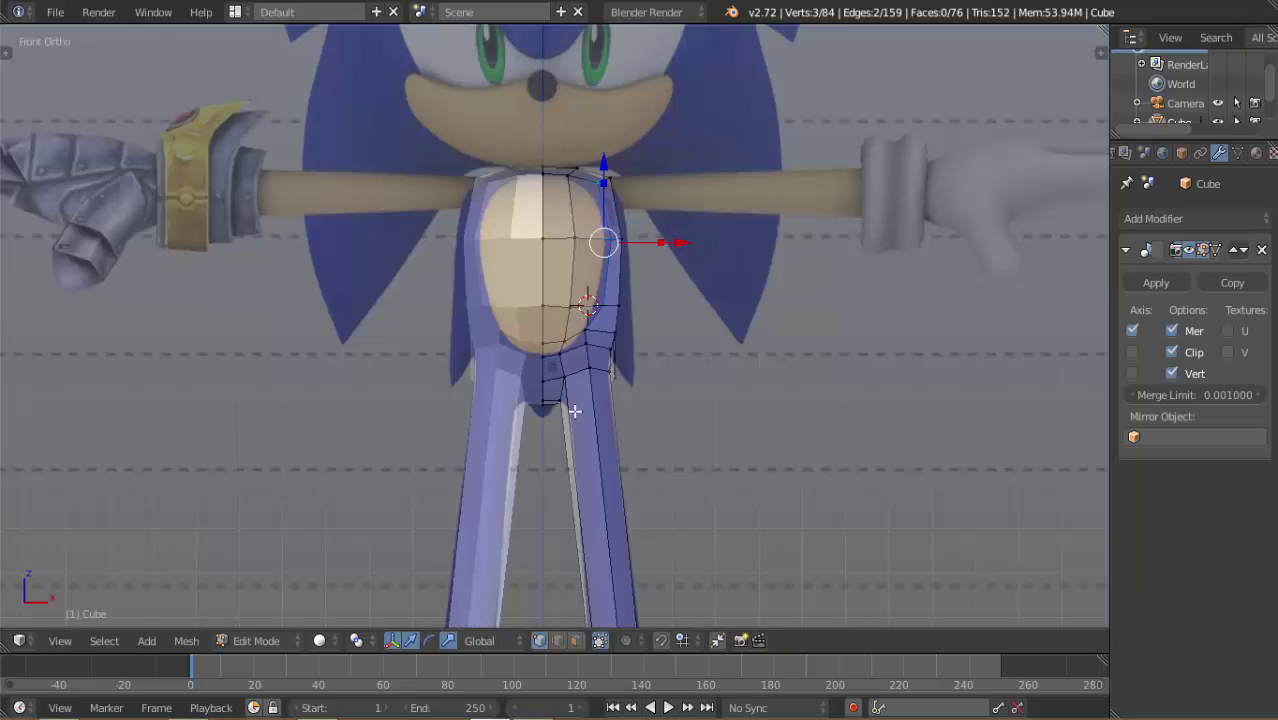
middle_click_drag(568, 408, 473, 262, "shift")
scroll(470, 366, "up", 2)
scroll(470, 366, "up", 4)
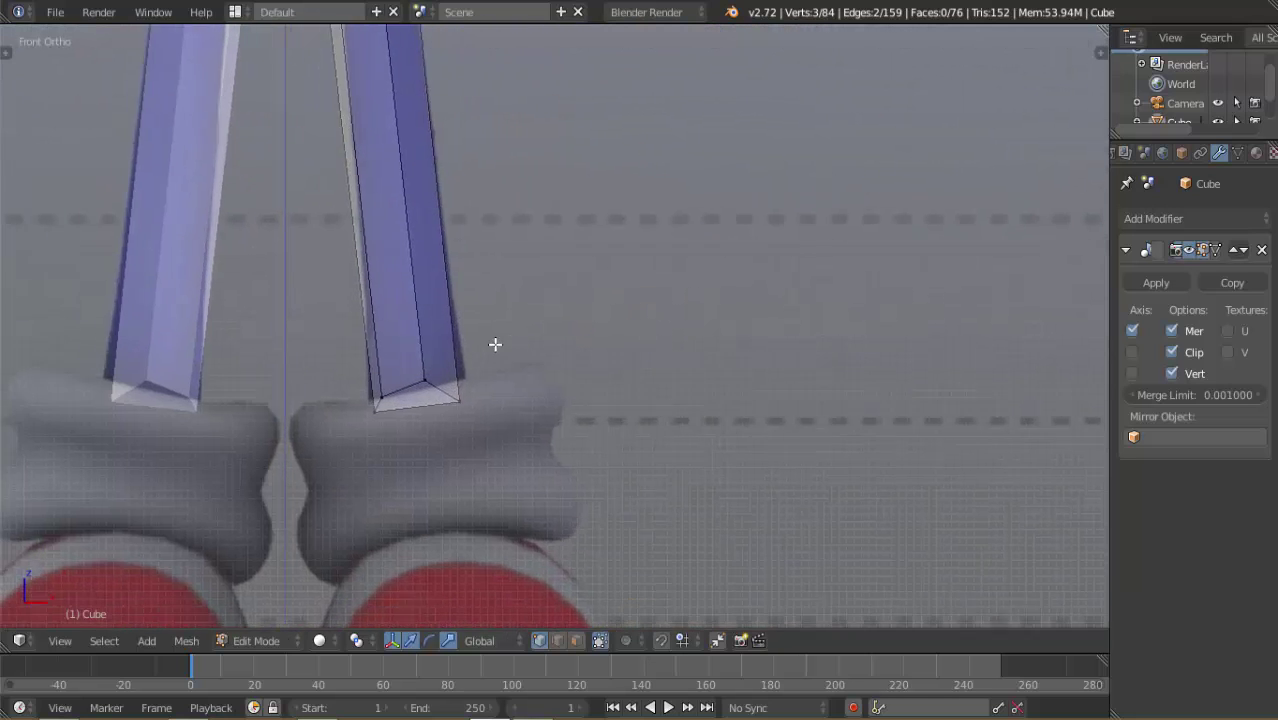
middle_click_drag(501, 374, 485, 354, "shift")
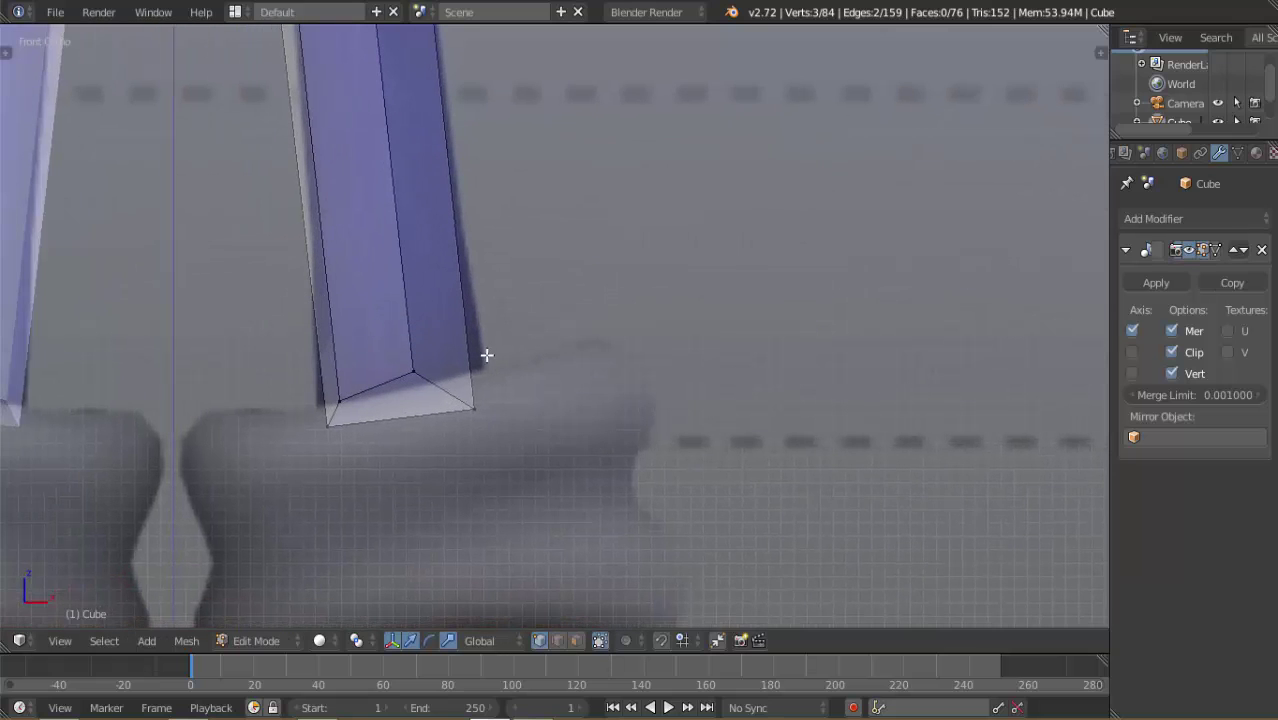
right_click(479, 404)
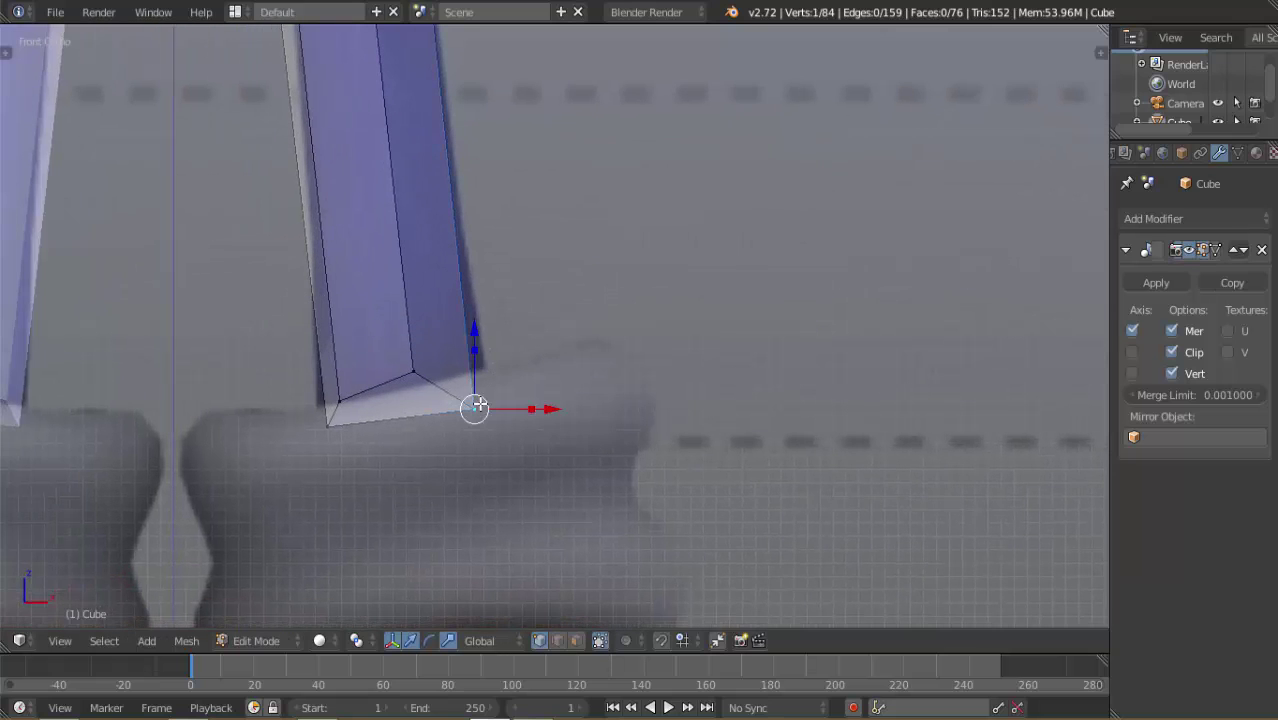
key("g")
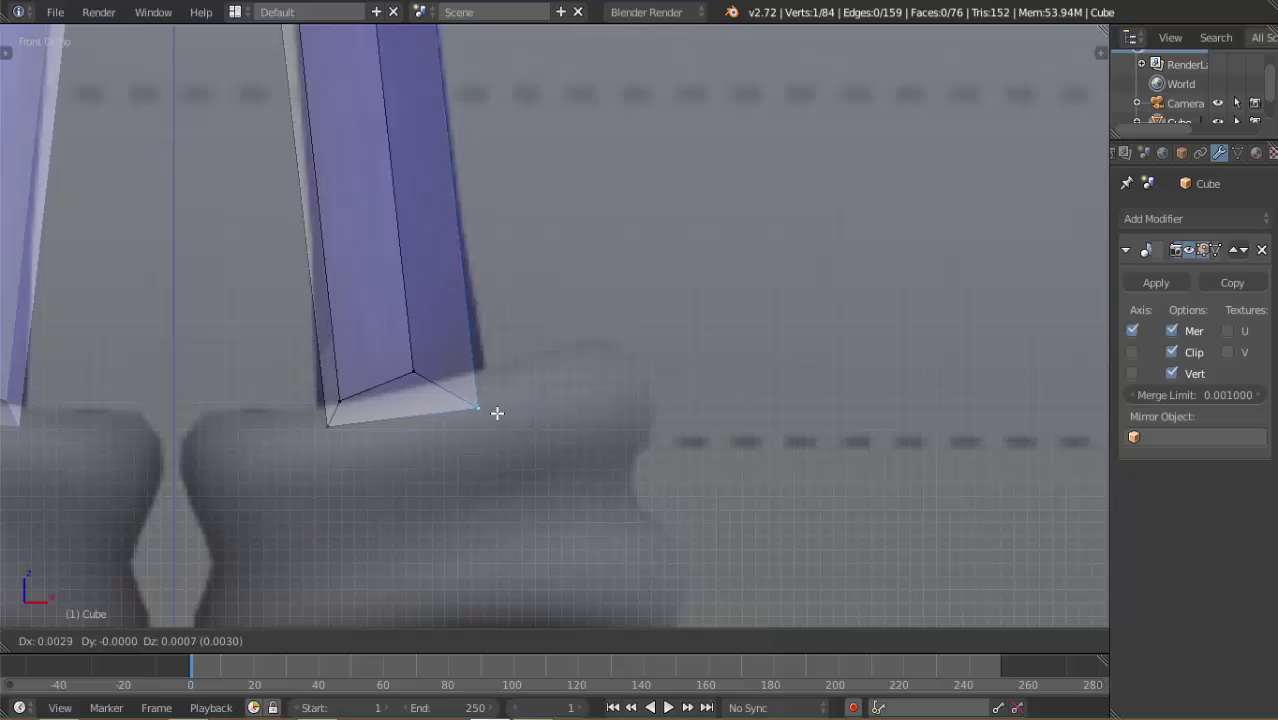
left_click(497, 404)
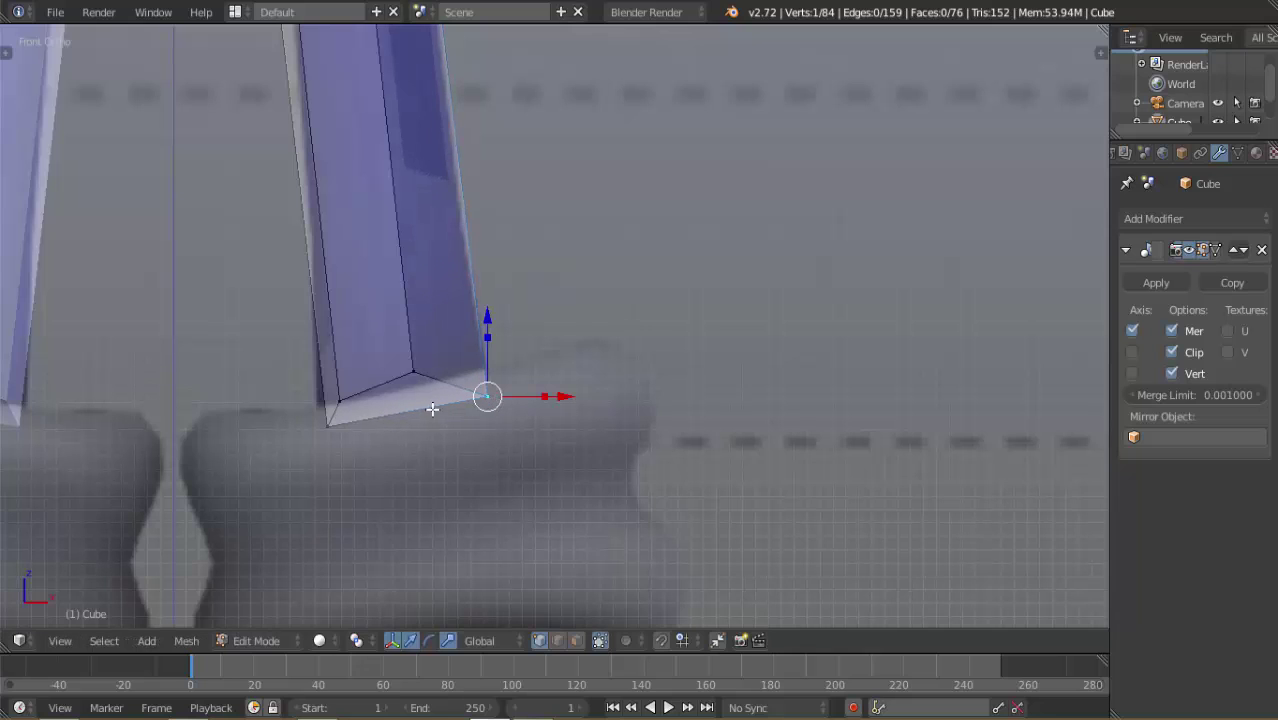
Move the inner rear vertex at the leg's lower end about 0.011 inward and 0.005 up to match the reference
right_click(333, 420)
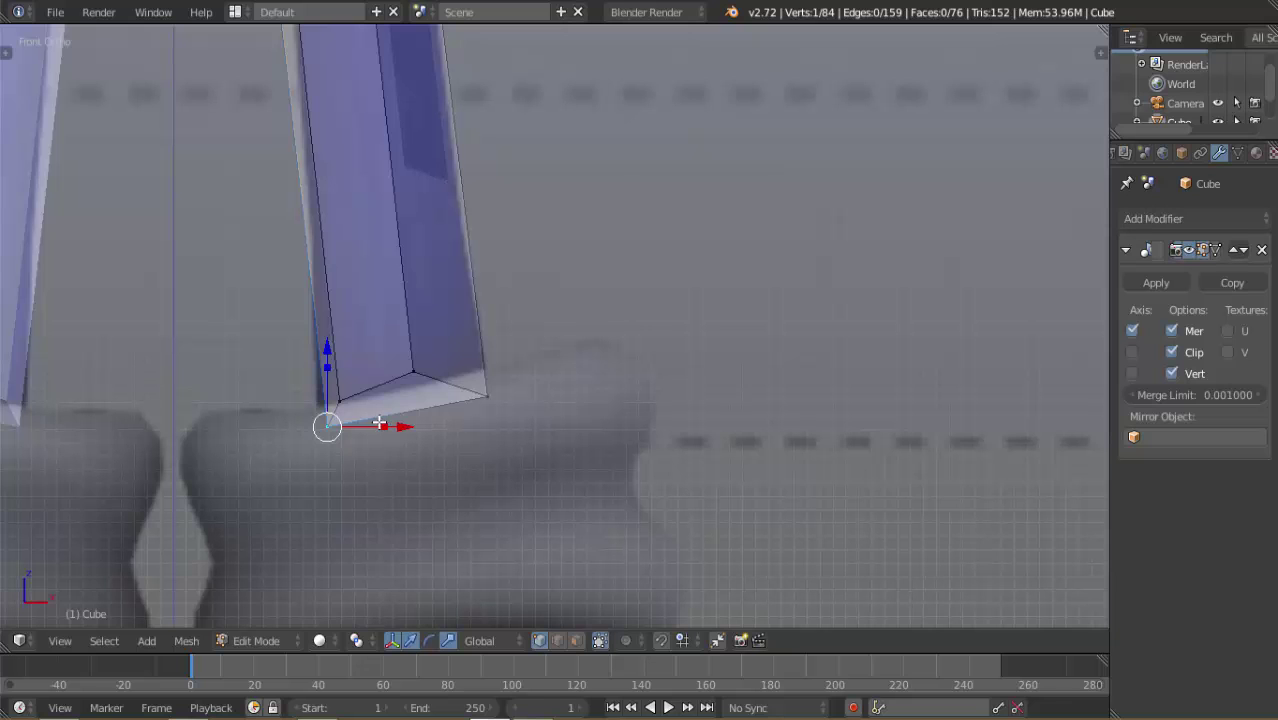
key("g")
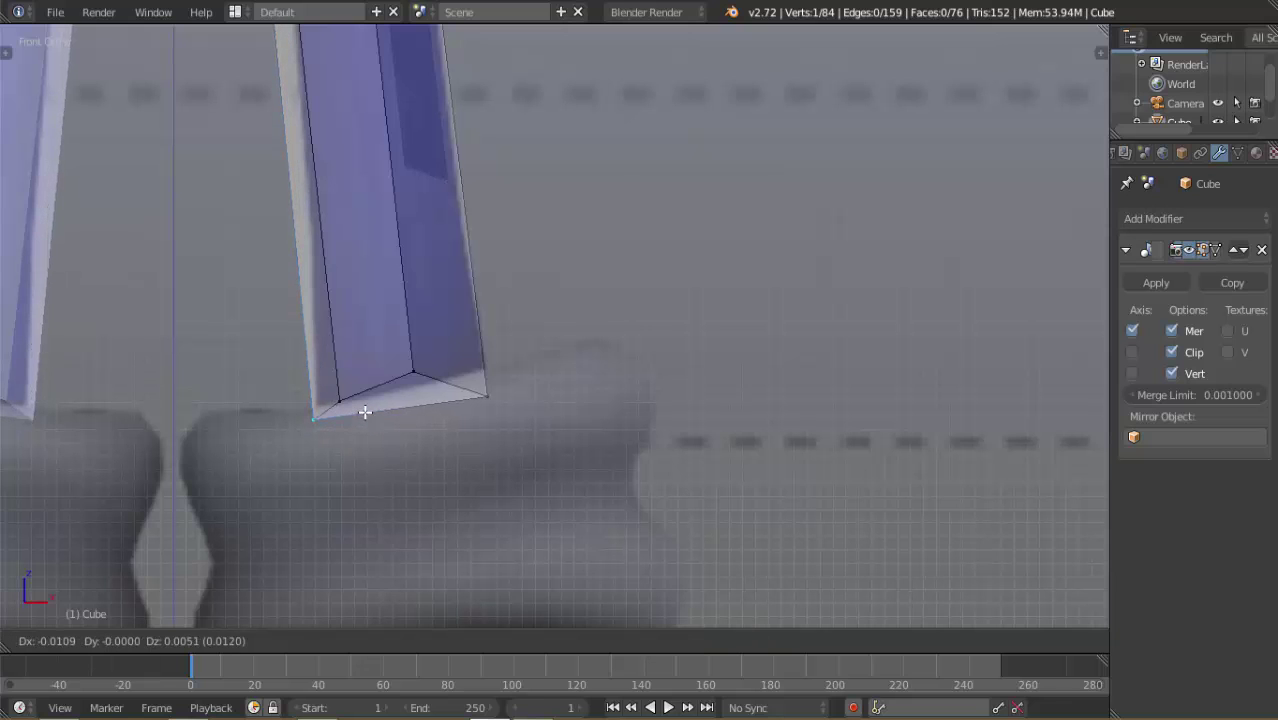
left_click(366, 412)
Move the inner front vertex at the top of the leg outward and slightly up, narrowing the front face of the leg
scroll(365, 410, "down", 1)
scroll(365, 288, "down", 1)
scroll(406, 278, "down", 1)
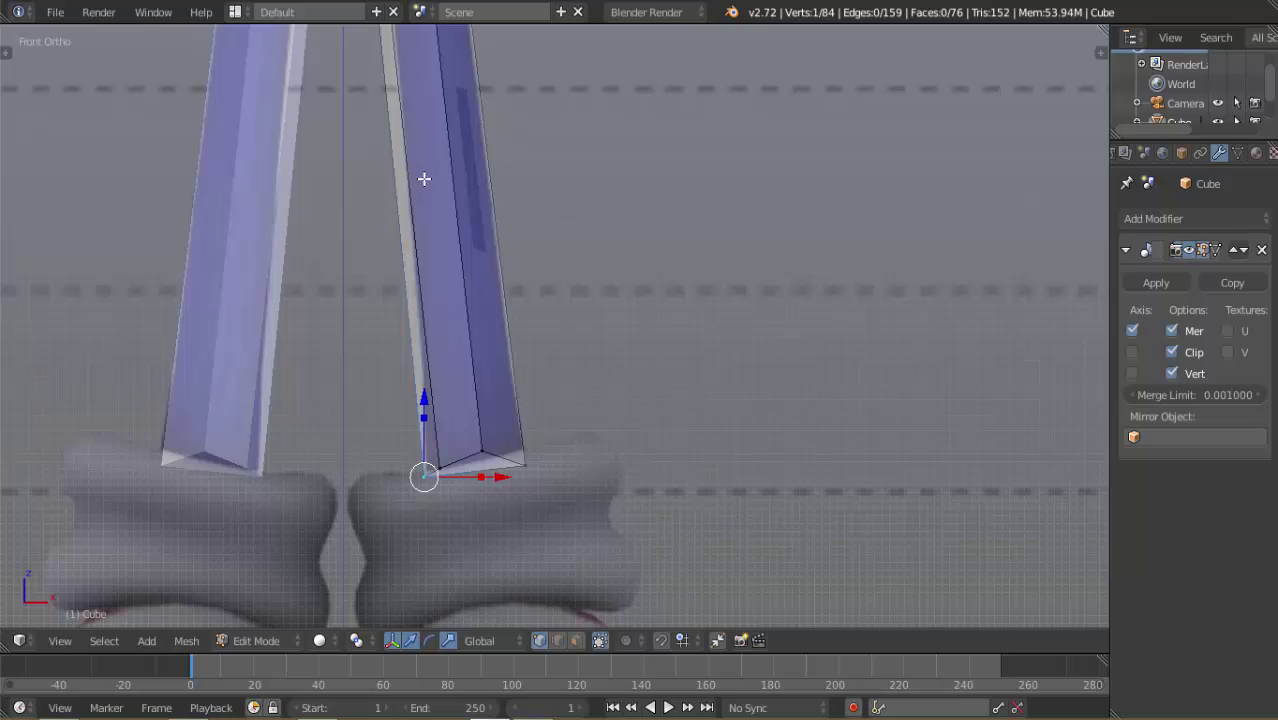
scroll(455, 292, "up", 1)
scroll(440, 270, "up", 4, "shift")
scroll(416, 300, "up", 2, "shift")
scroll(404, 270, "up", 2)
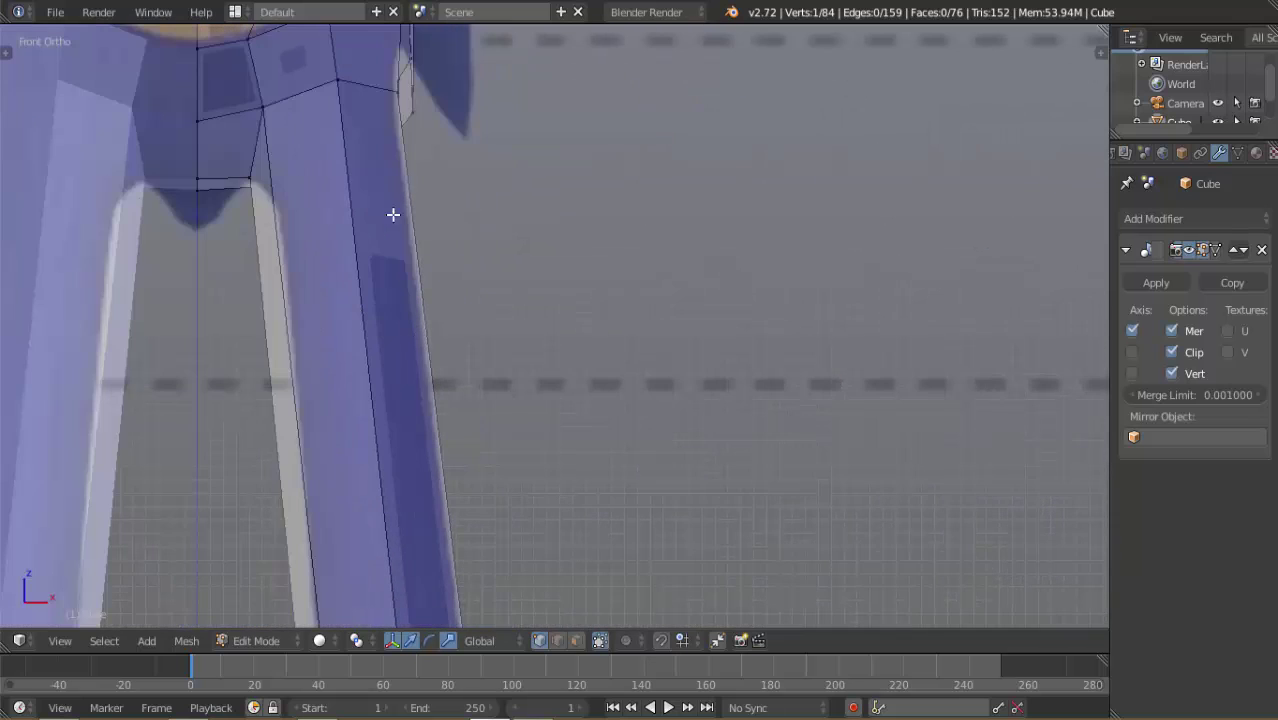
right_click(285, 113)
scroll(368, 174, "up", 2, "ctrl")
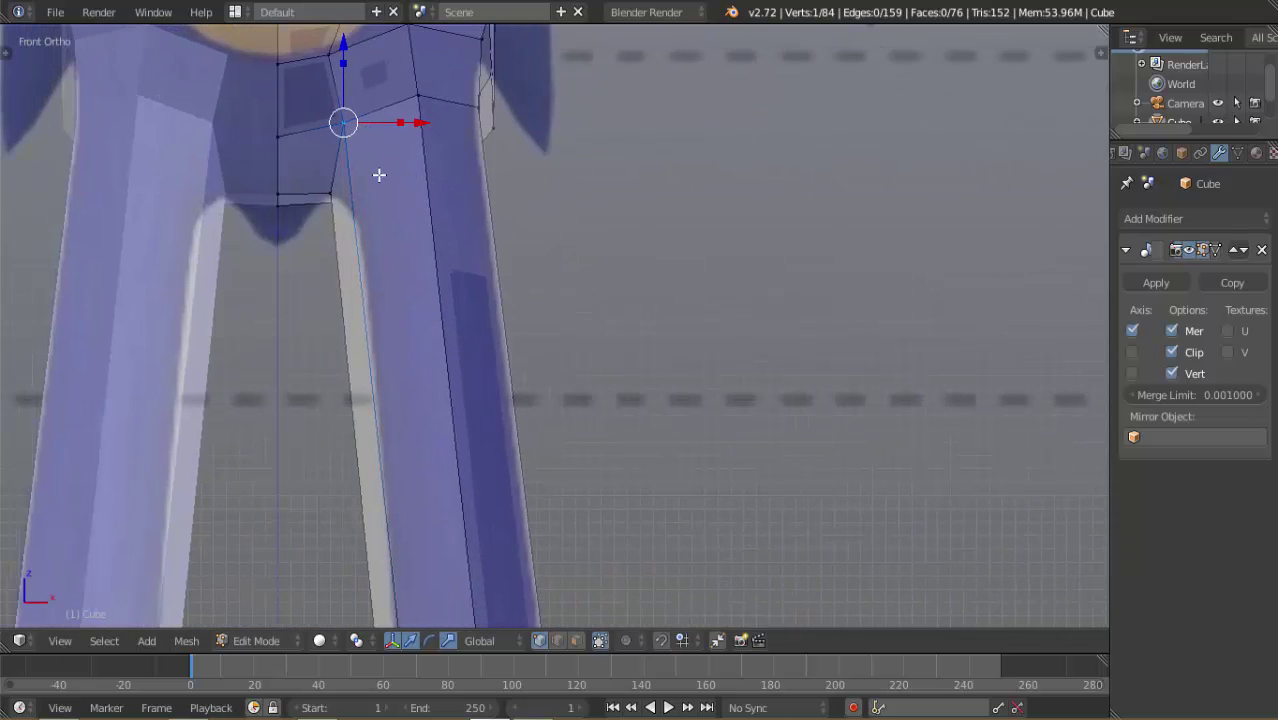
key("g")
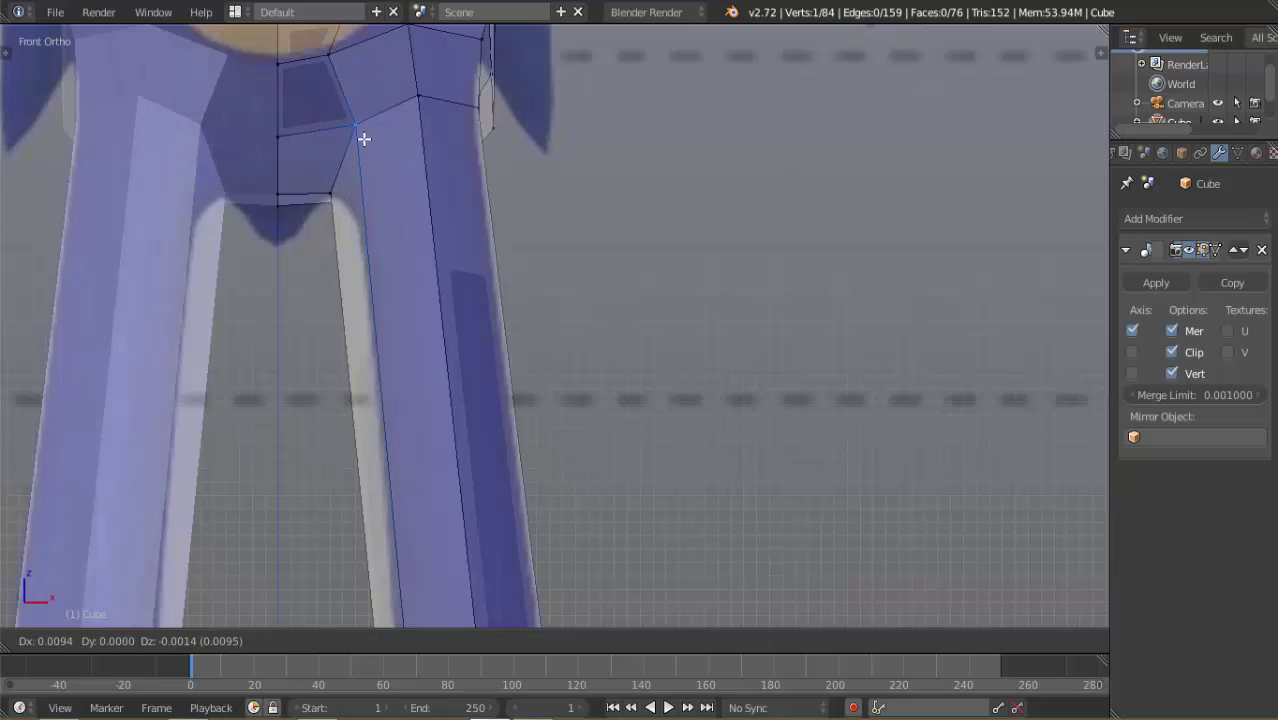
left_click(382, 128)
Nudge the vertex where the crotch meets the inner leg outward by about 0.004
right_click(331, 193)
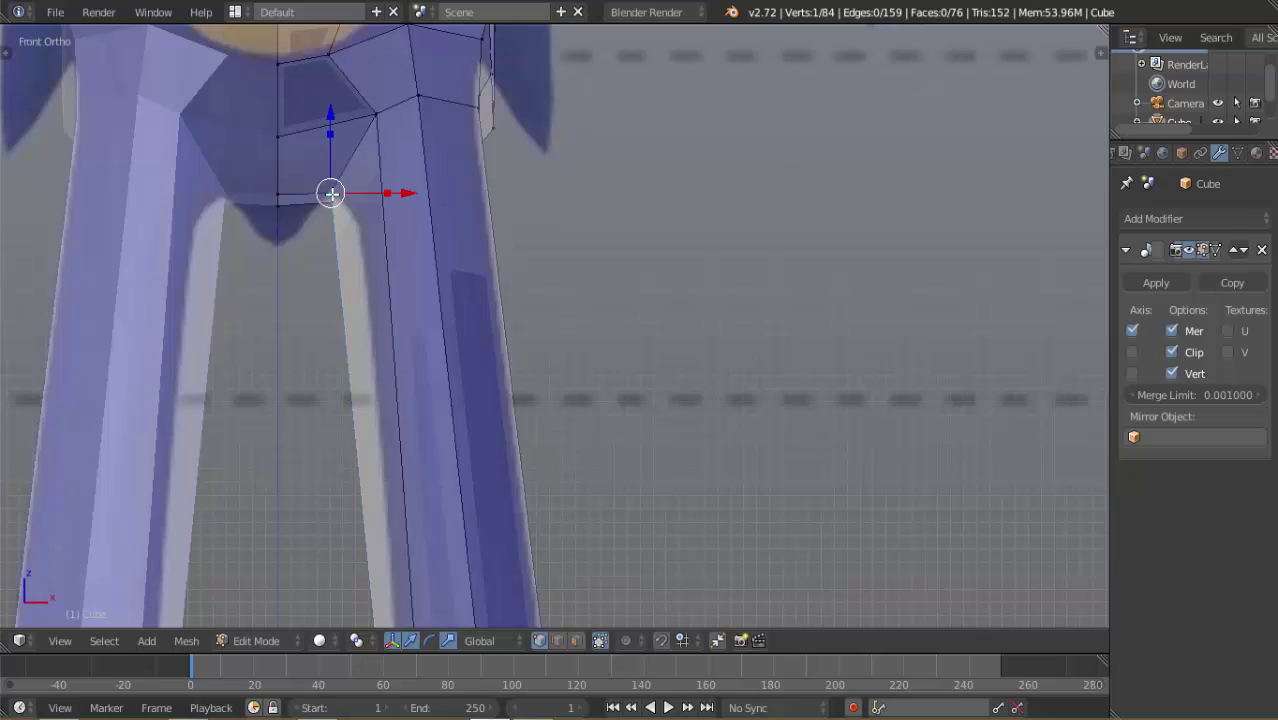
key("g")
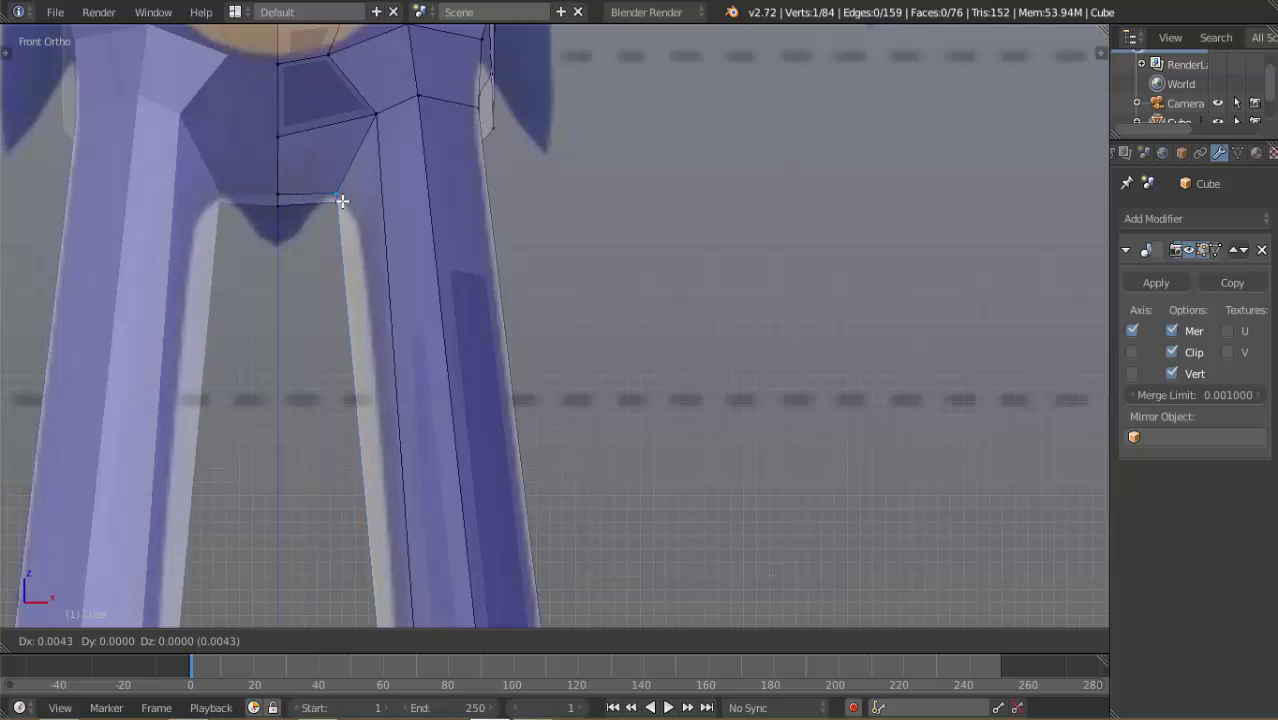
left_click(342, 201)
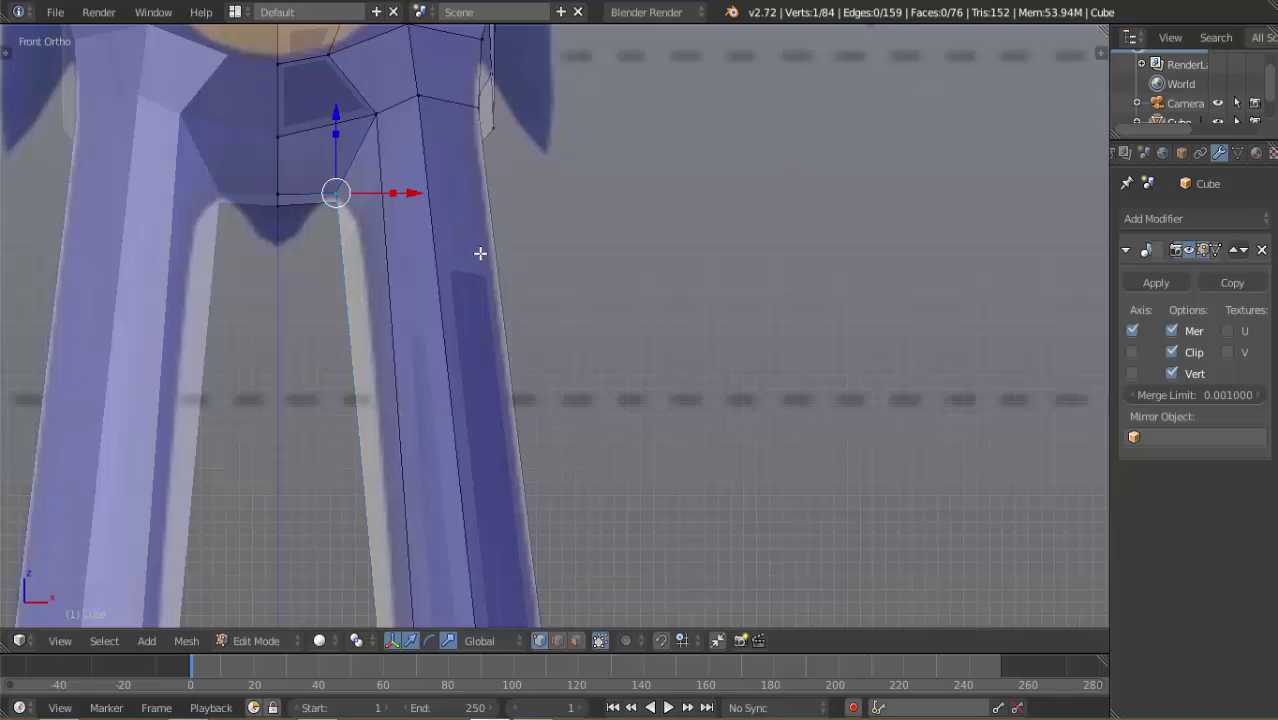
Add a single loop cut around the leg and slide it up to just below the hip
scroll(492, 275, "down", 5)
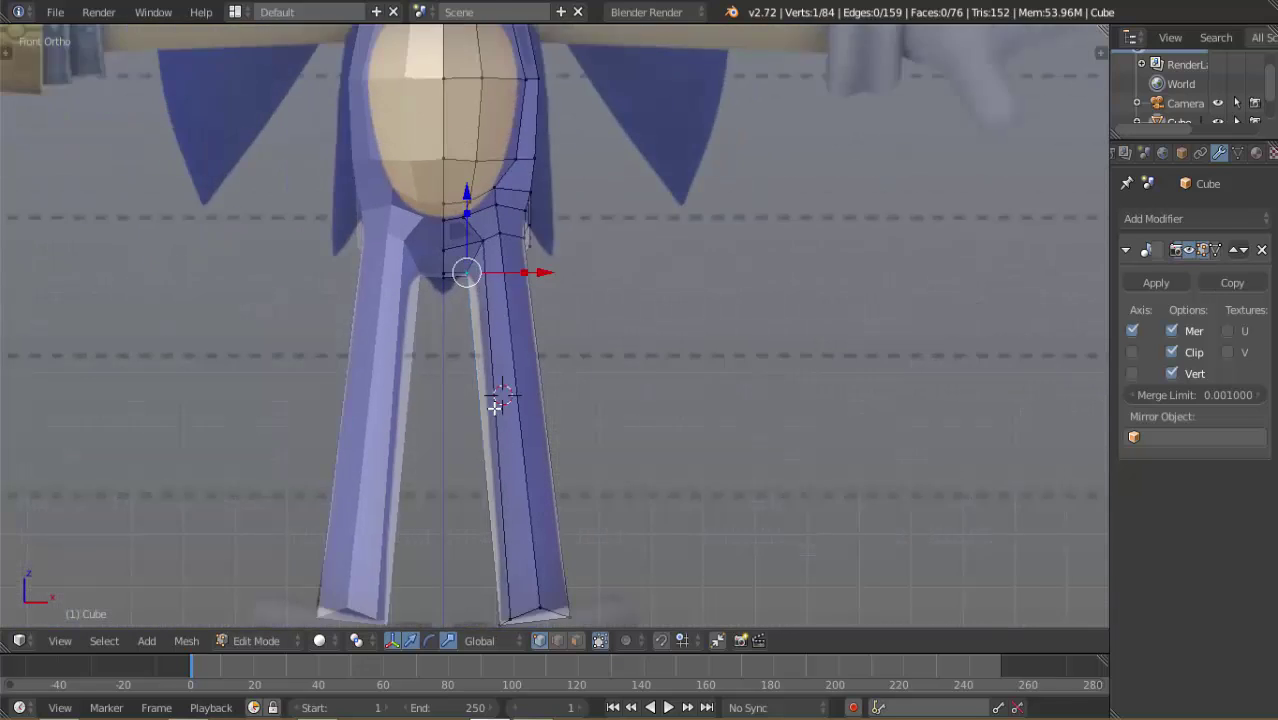
middle_click_drag(521, 431, 471, 348, "shift")
key("ctrl+r")
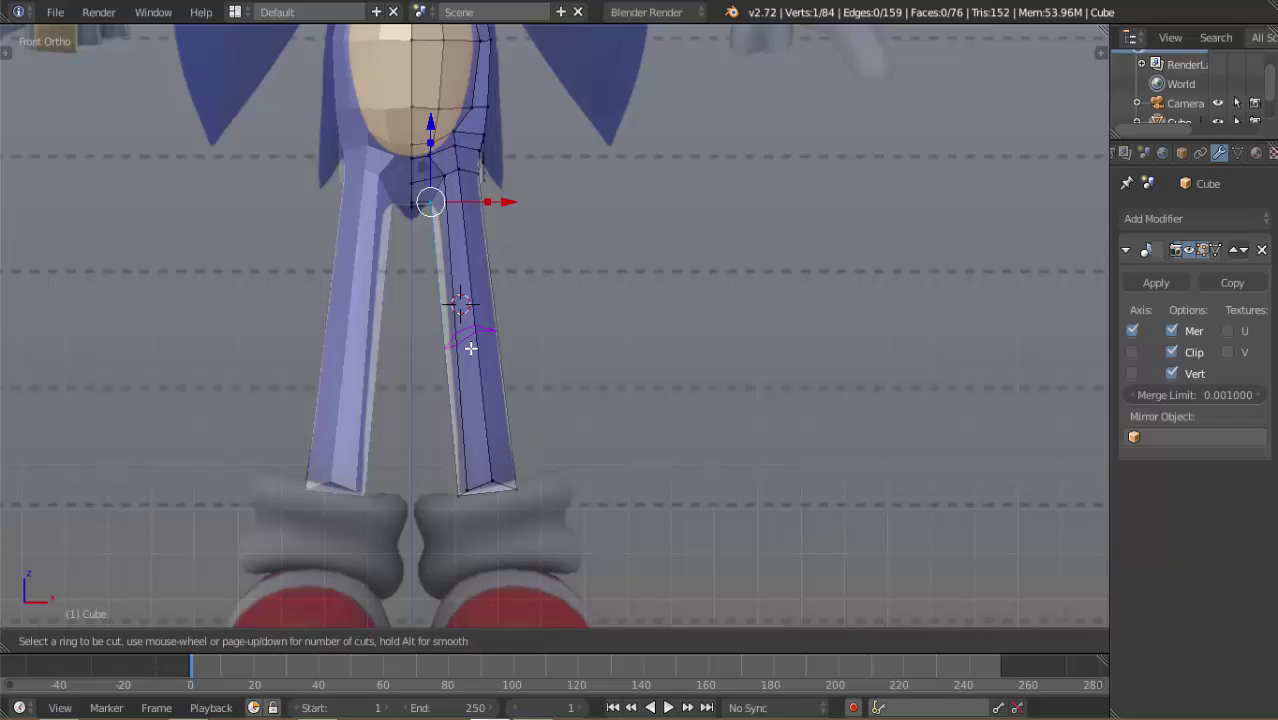
left_click(470, 348)
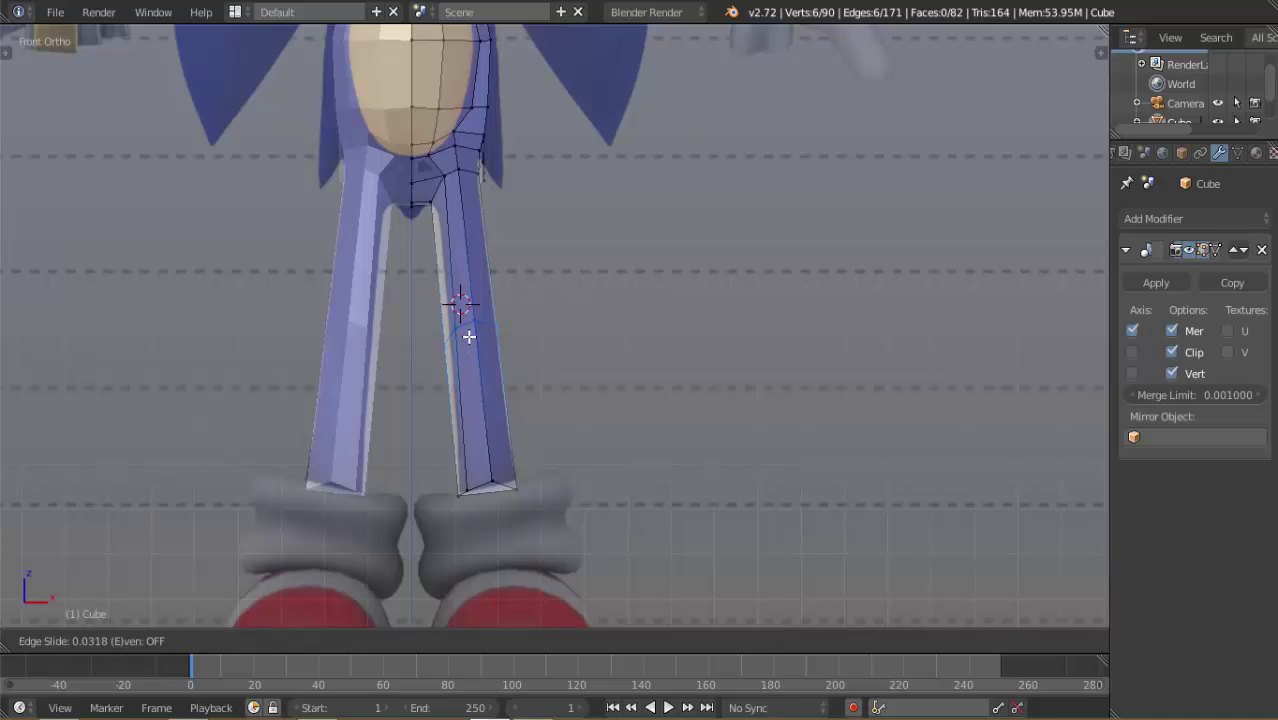
left_click(460, 210)
Flatten the new upper leg edge loop by scaling it vertically to about 0.11
scroll(457, 208, "up", 5)
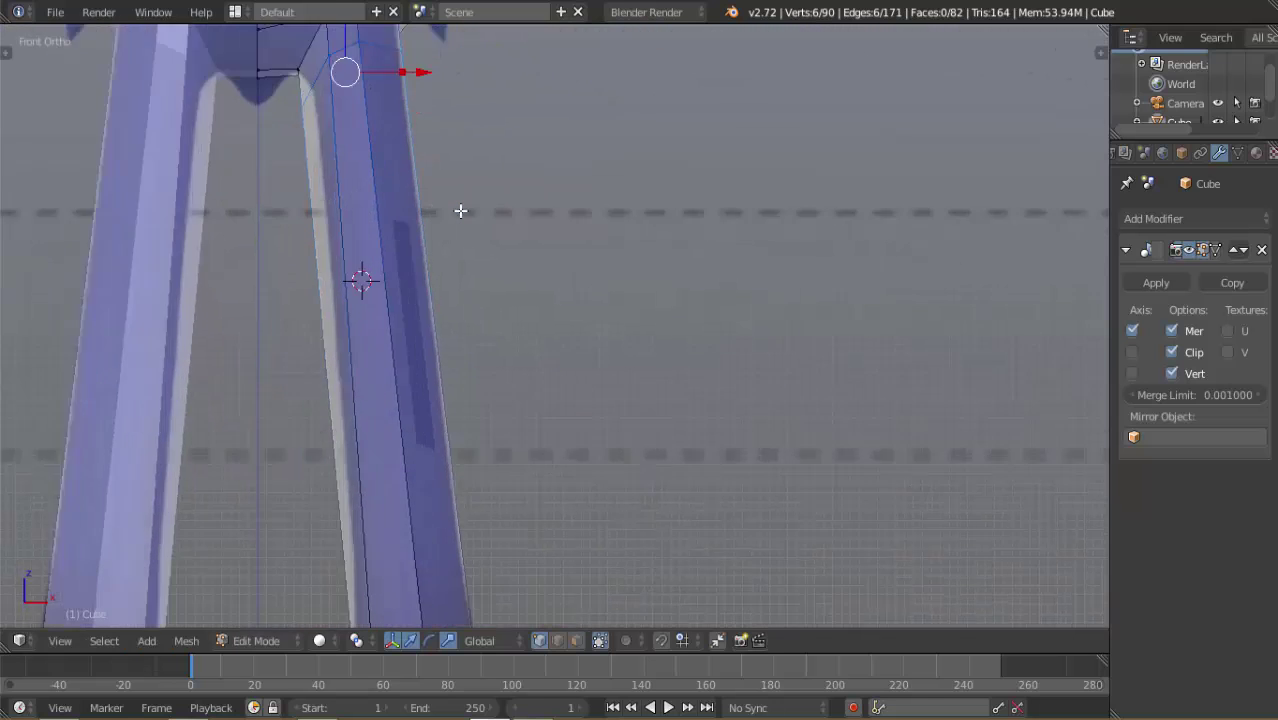
scroll(481, 367, "up", 2)
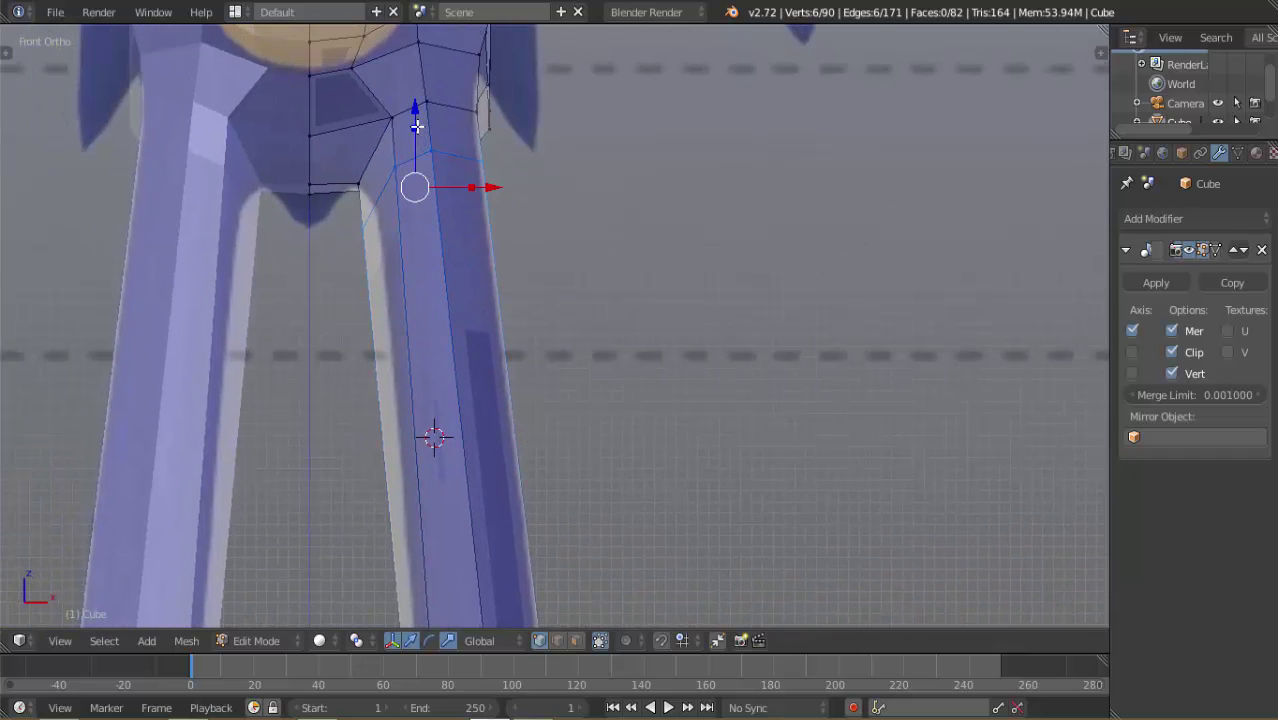
key("s")
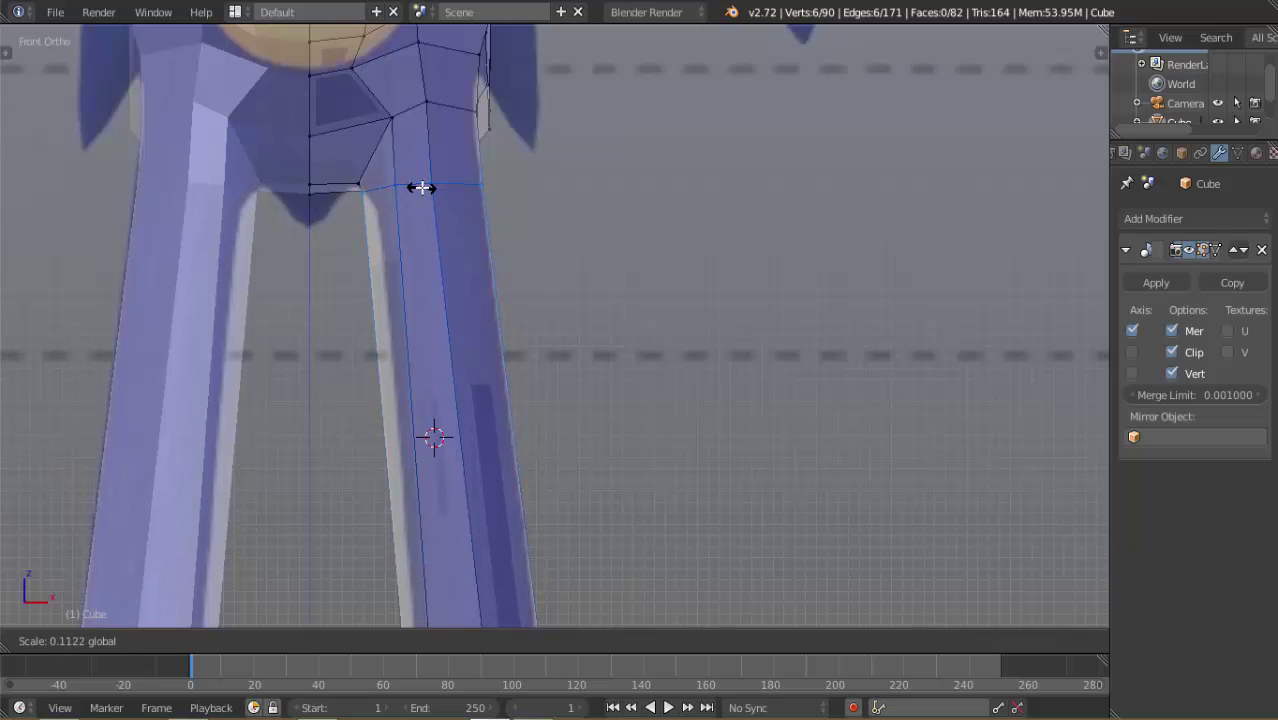
left_click(422, 188)
Shift the upper leg edge loop outward along X and slightly down along Z to follow the reference's inner thigh
scroll(400, 242, "up", 2)
middle_click_drag(411, 228, 429, 251, "shift")
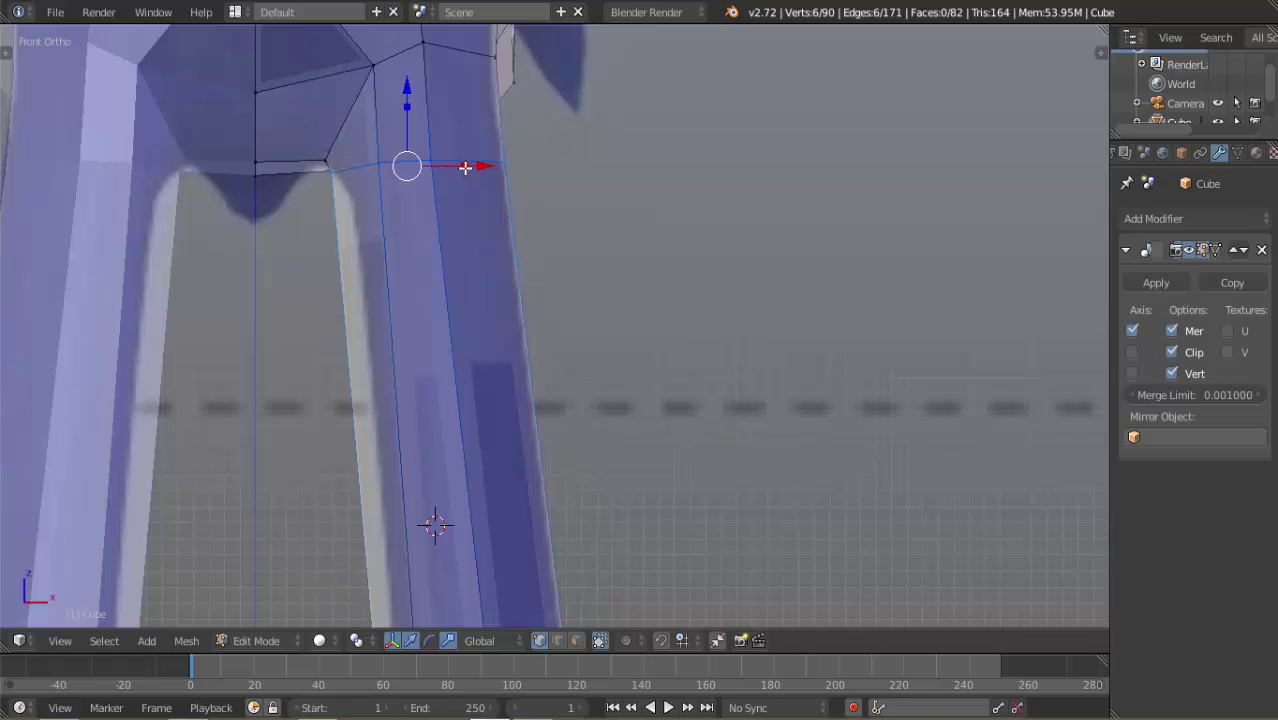
left_click_drag(462, 167, 501, 170)
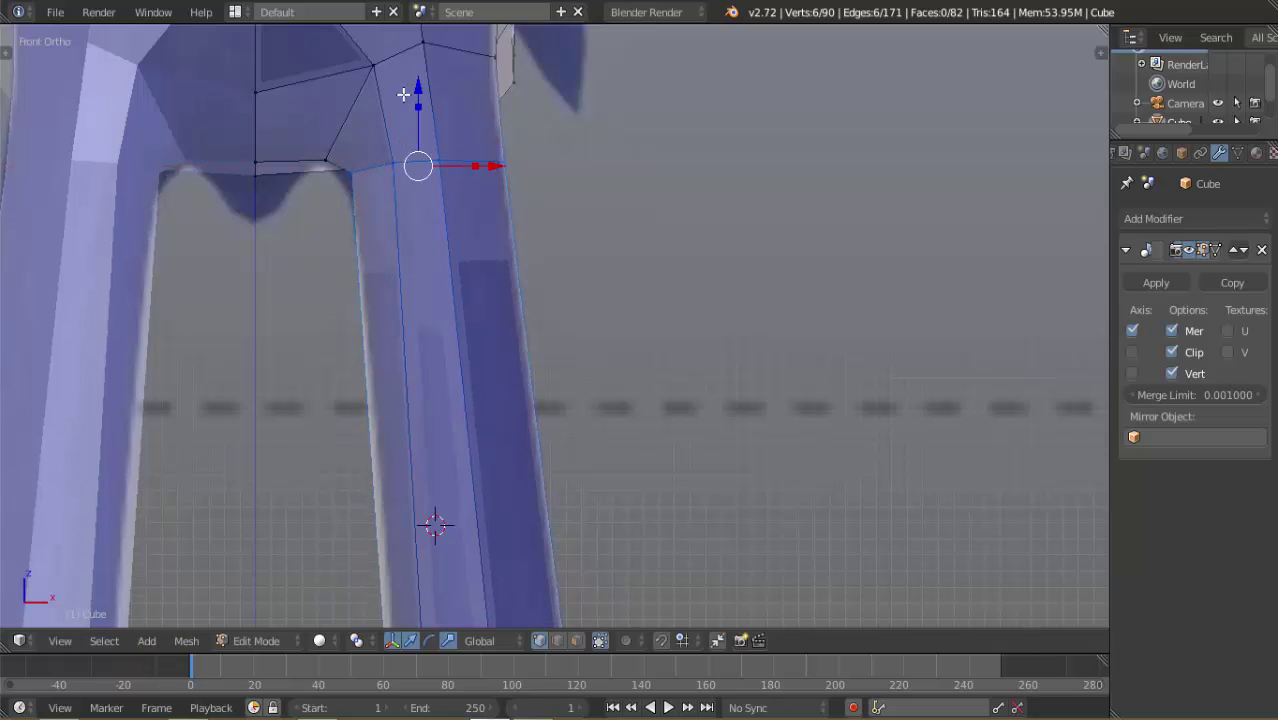
mouse_move(424, 96)
left_mouse_down()
mouse_move(430, 114)
mouse_move(437, 106)
left_mouse_up()
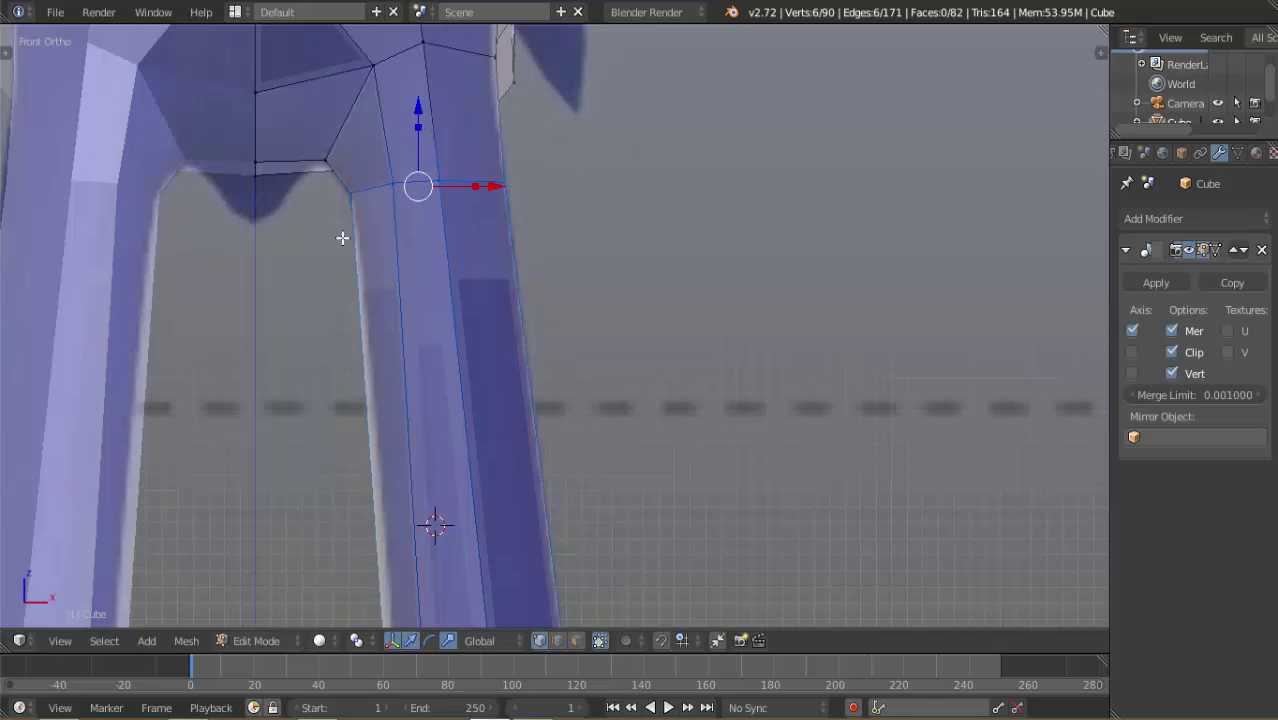
Add three evenly spaced loop cuts around the leg between the upper edge loop and the ankle, without sliding them
scroll(342, 238, "down", 2)
scroll(342, 238, "down", 2)
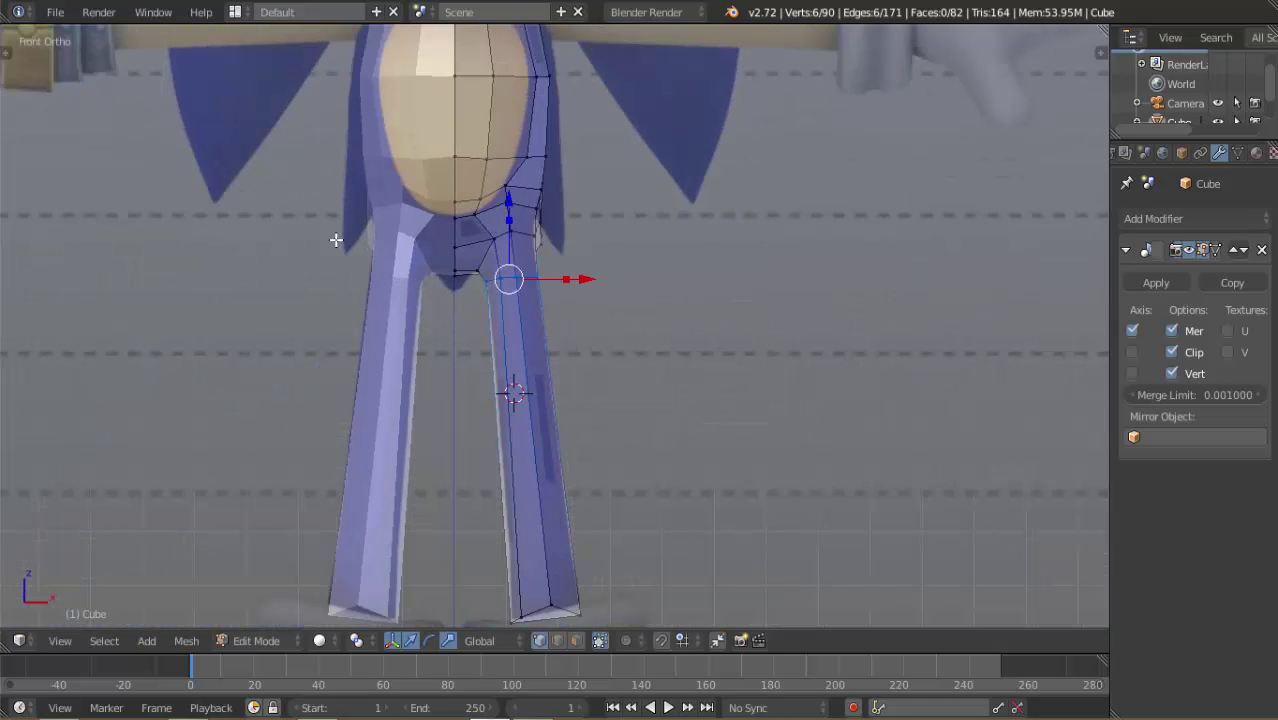
middle_click_drag(336, 240, 258, 154, "shift")
scroll(300, 176, "up", 3)
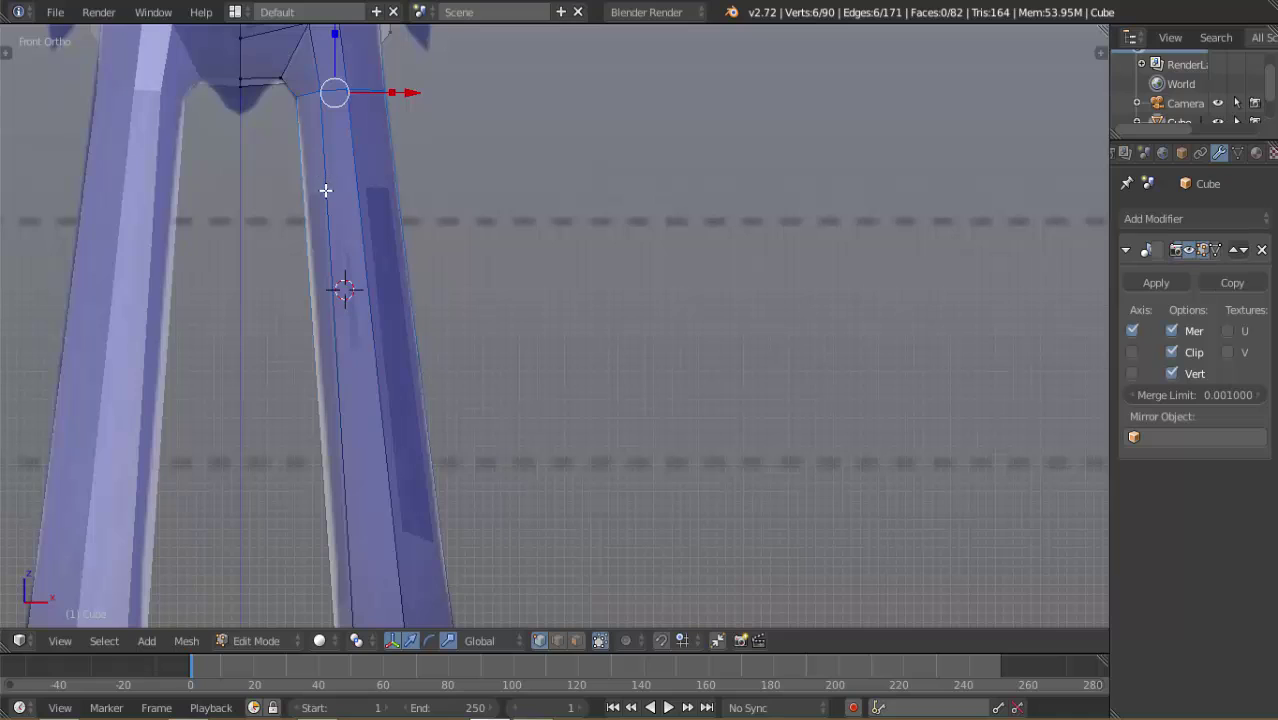
key("ctrl+r")
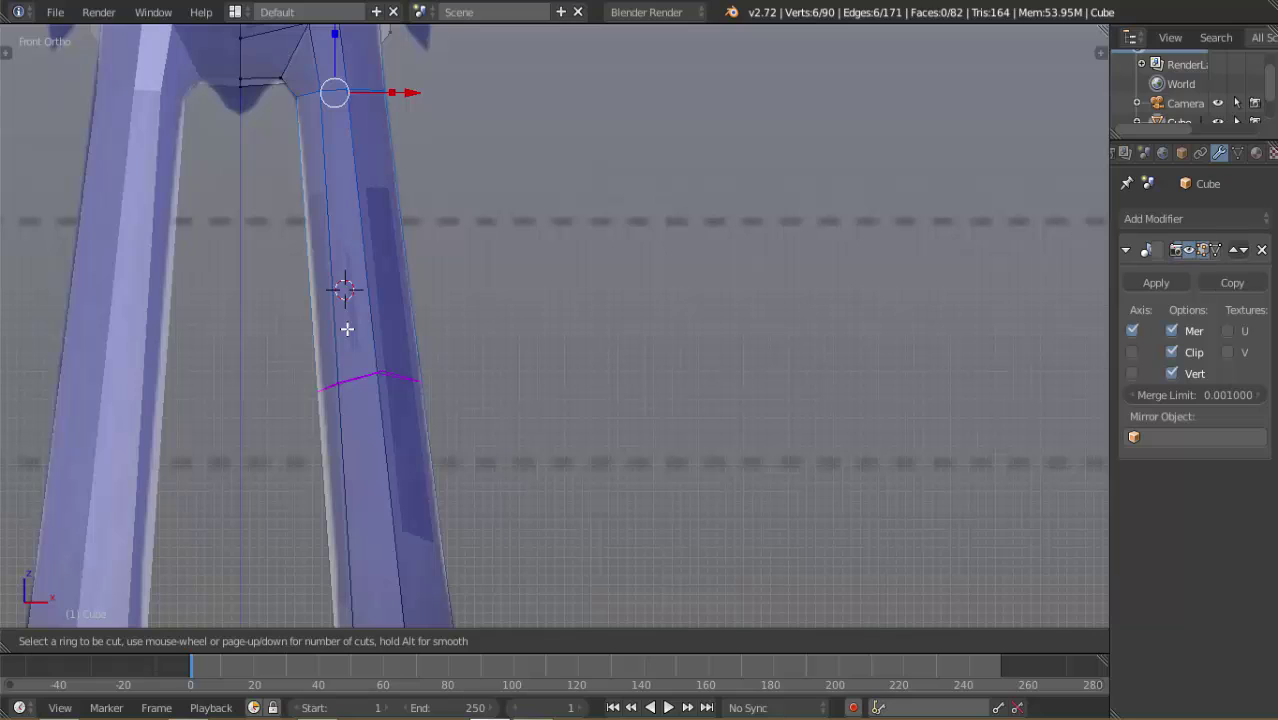
scroll(347, 329, "up", 1)
scroll(347, 329, "up", 1)
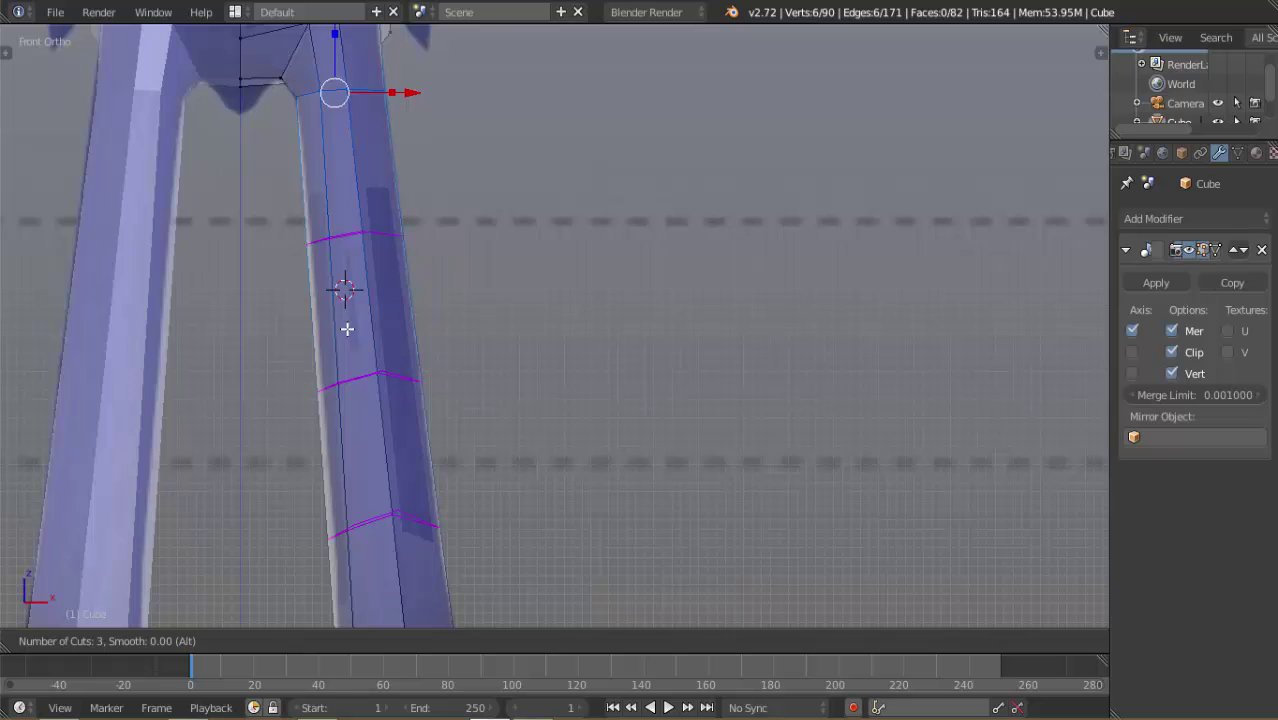
left_click(347, 329)
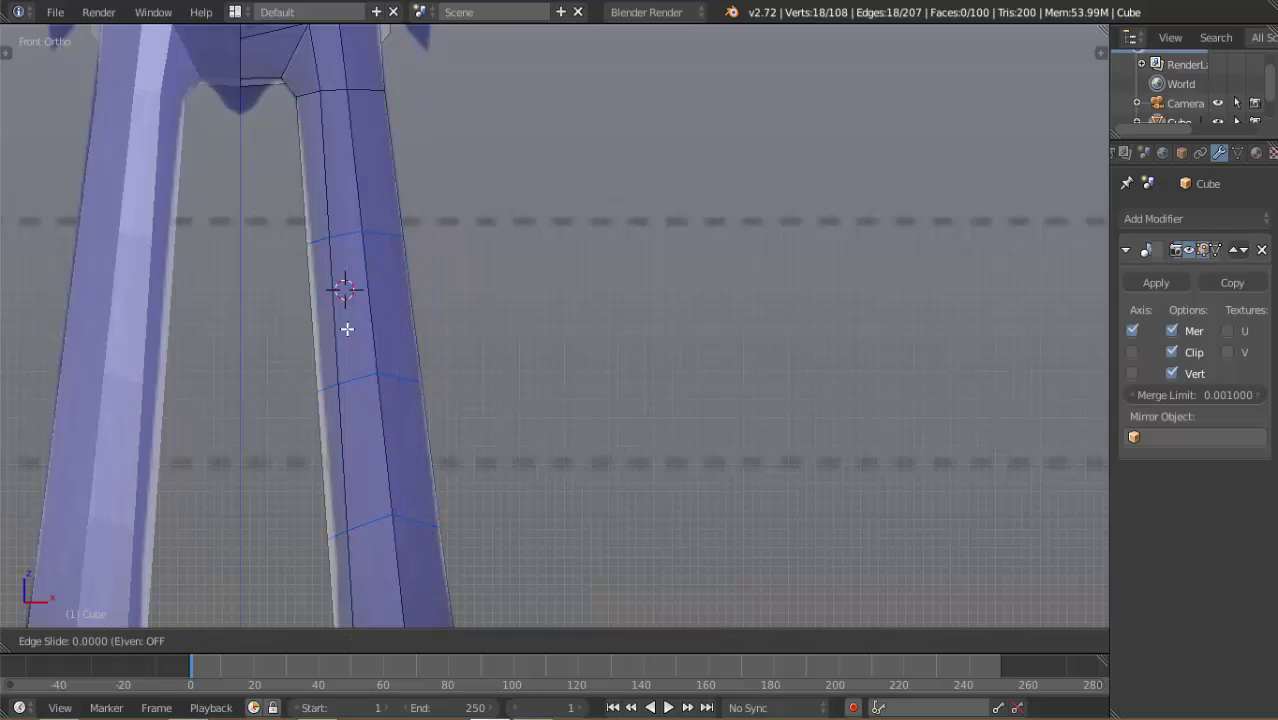
right_click(347, 329)
Move the inner vertex of the highest of the three new leg loops outward along X by about 0.004
scroll(350, 330, "down", 3)
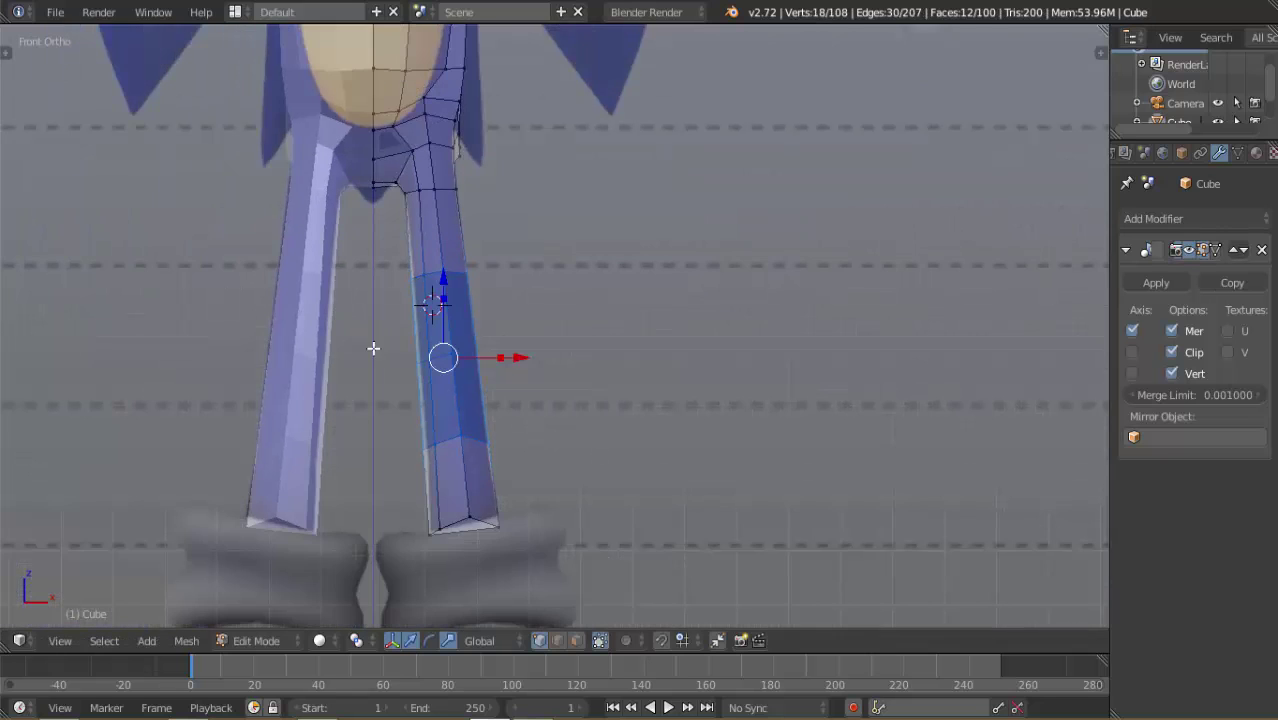
scroll(448, 388, "up", 2)
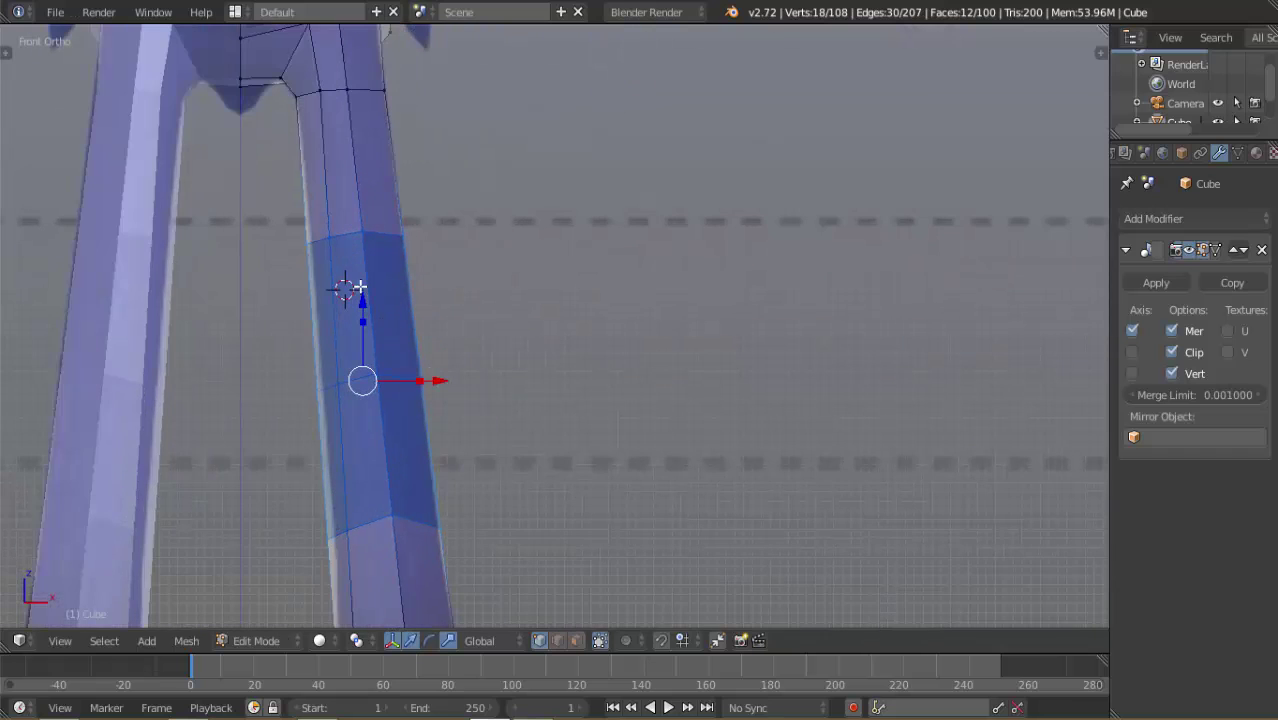
right_click(310, 242)
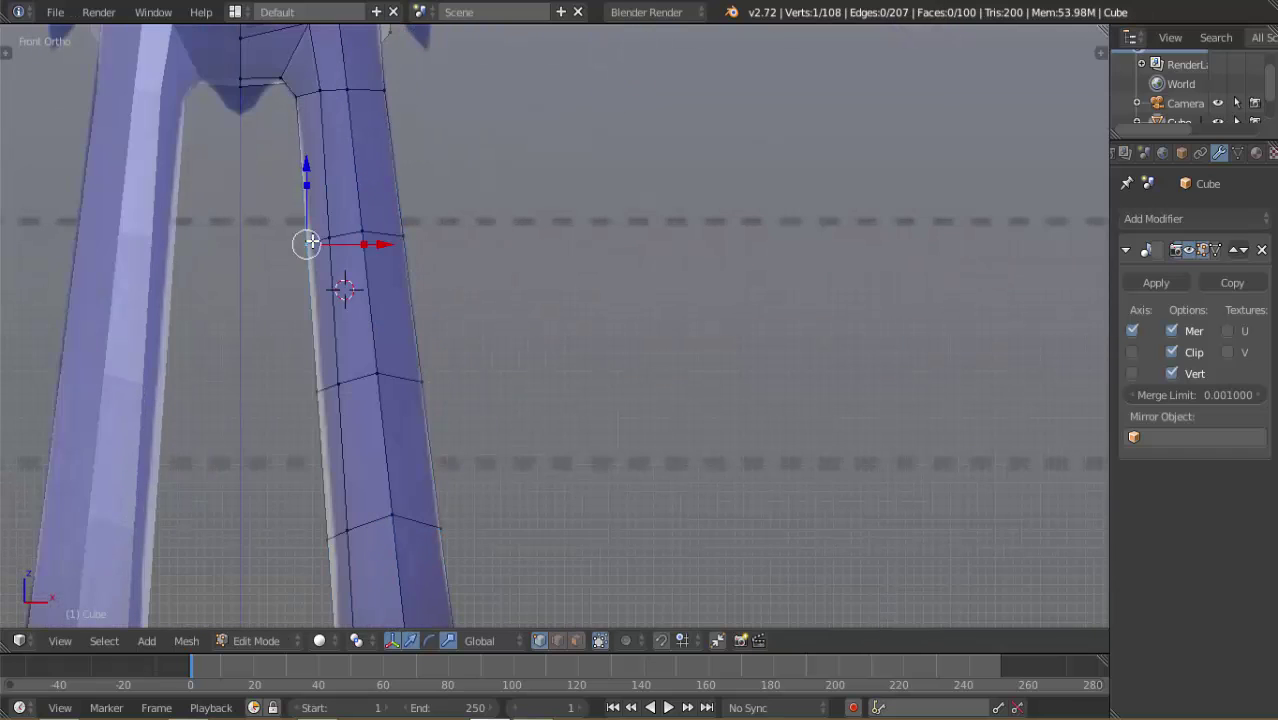
key("g")
key("x")
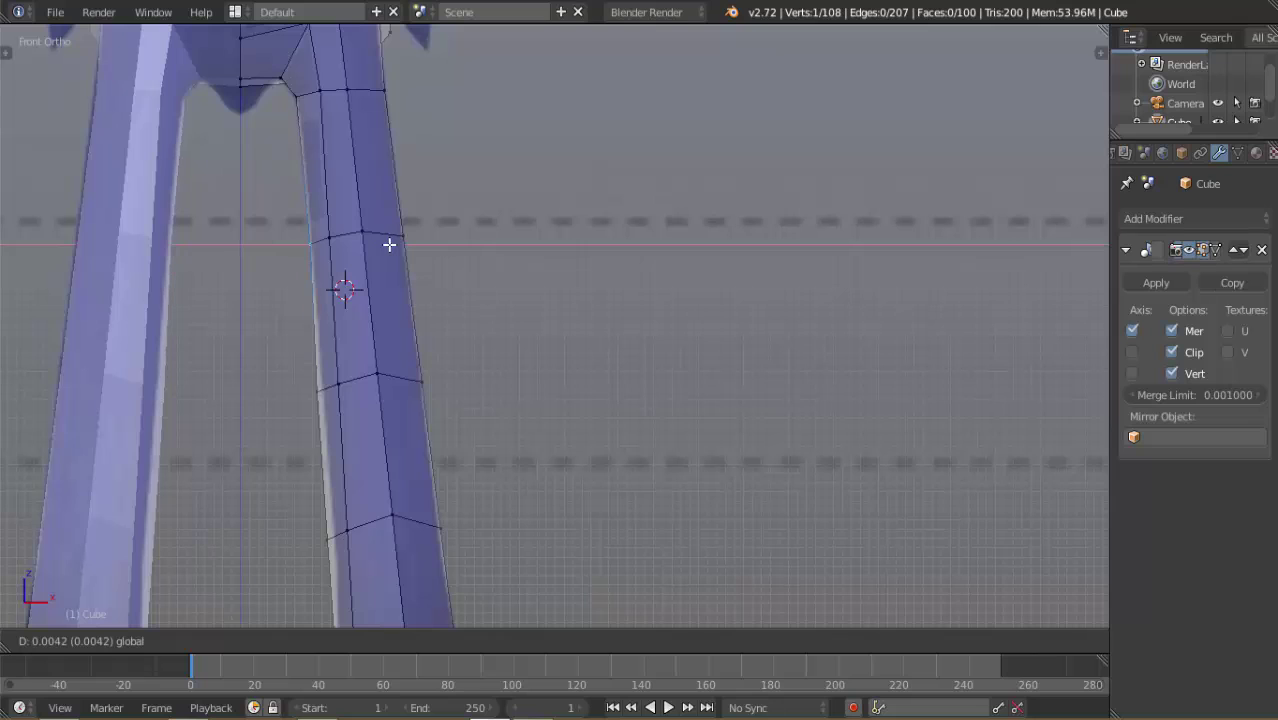
left_click(390, 245)
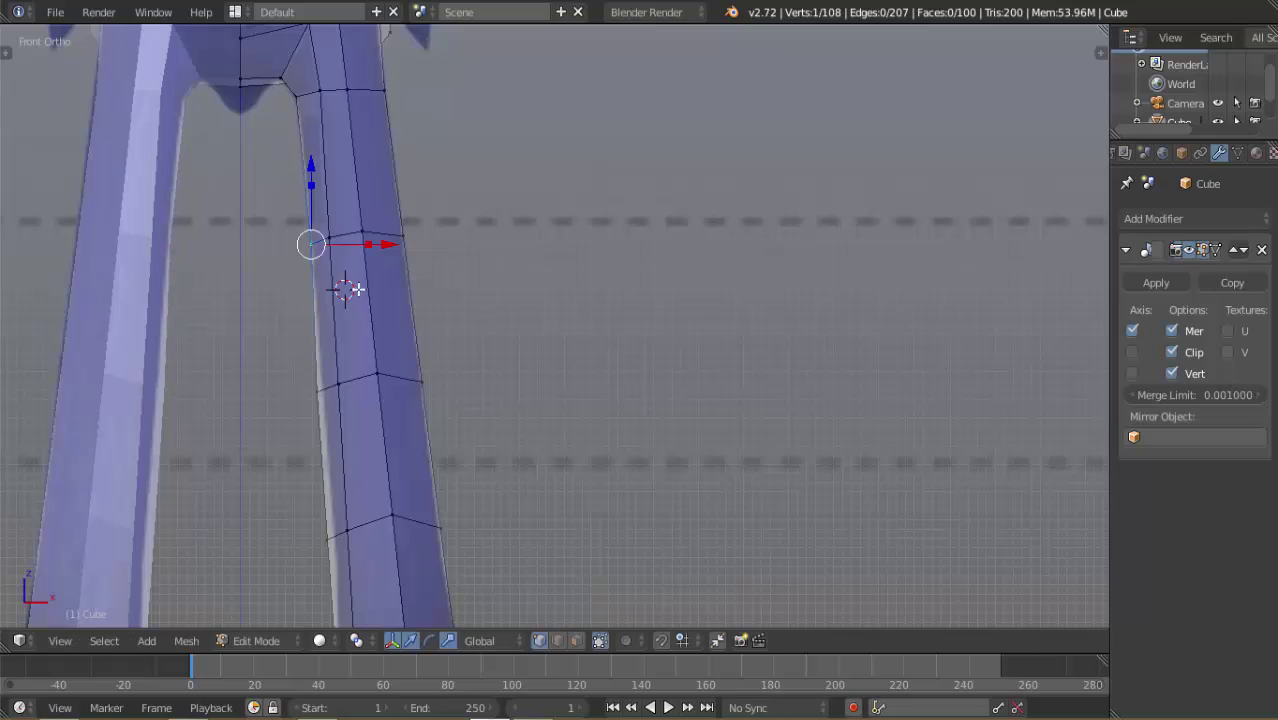
Shift the middle loop's inner vertex and the lower loop's two inner vertices outward along X to follow the reference's inner leg outline
right_click(318, 390)
key("g")
key("x")
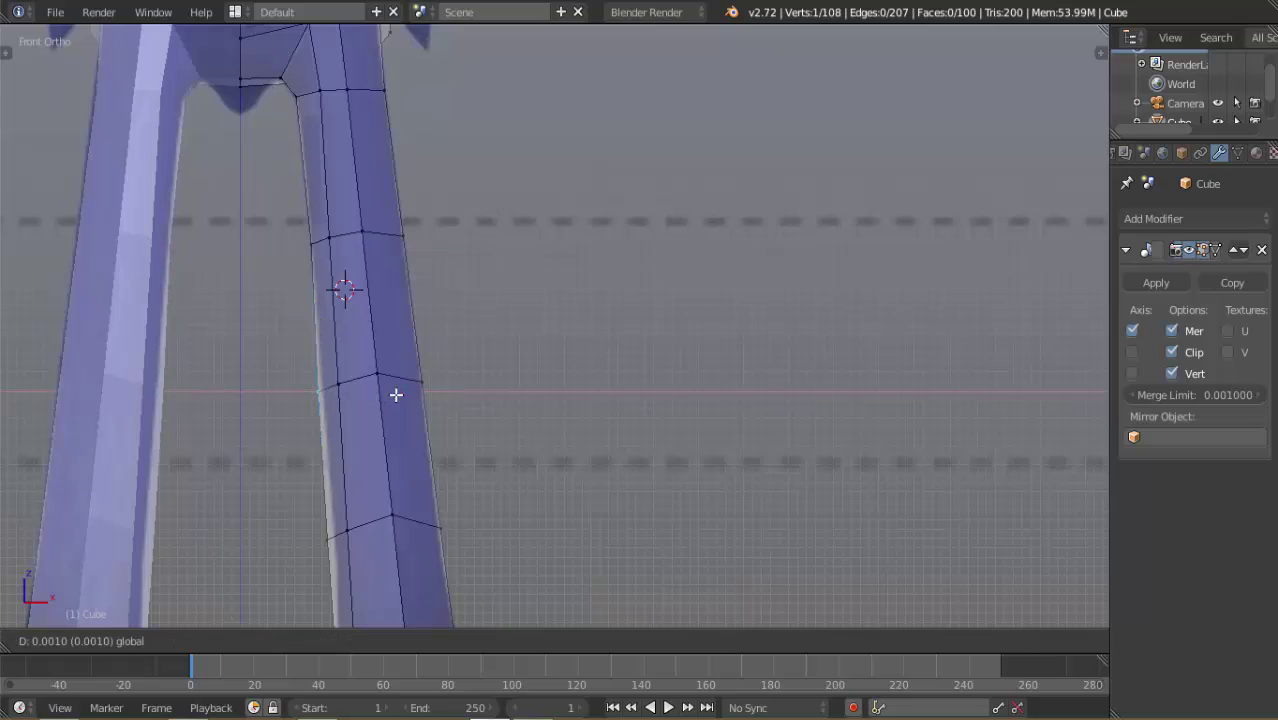
left_click(399, 397)
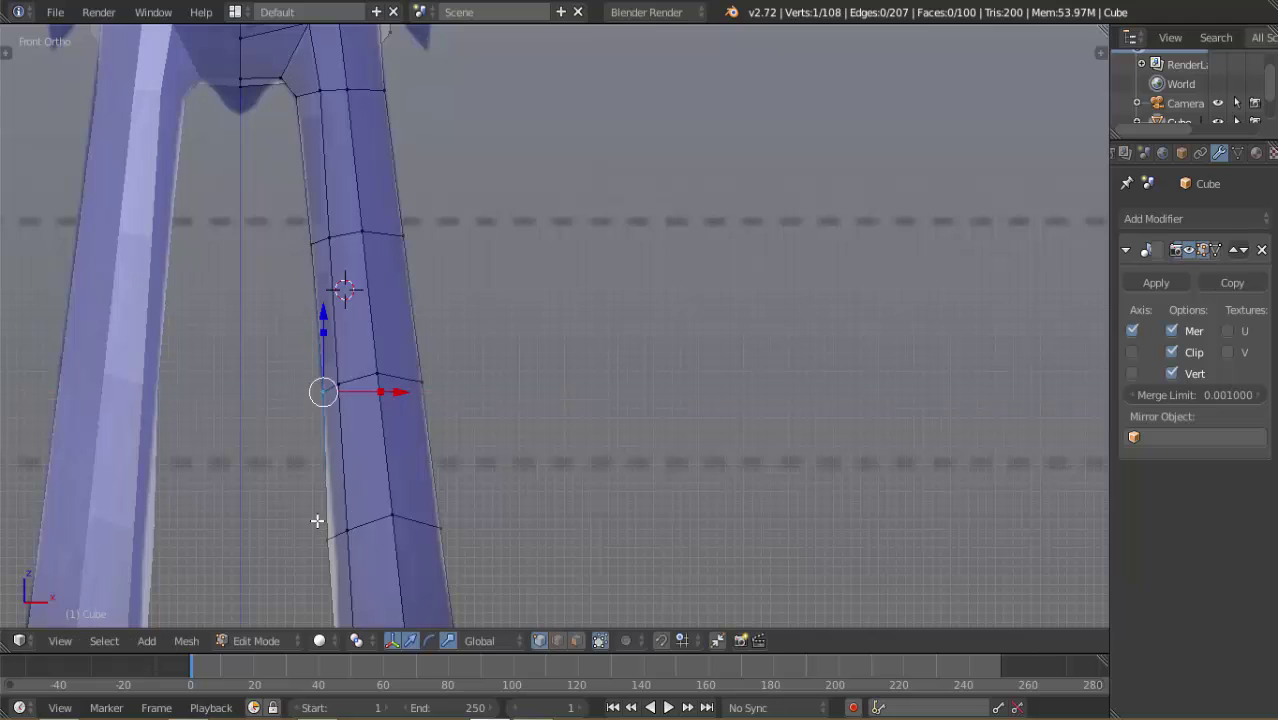
right_click(343, 528)
right_click(350, 528, "shift")
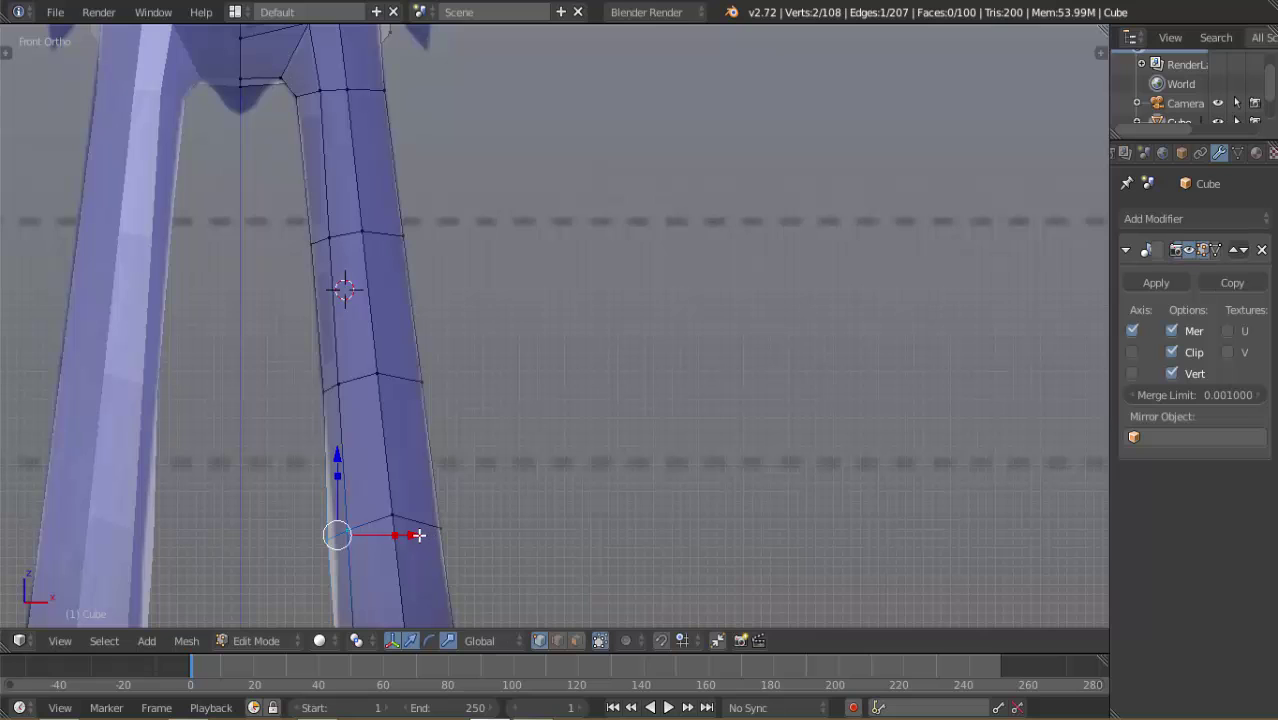
left_click_drag(416, 535, 420, 534)
Add two evenly spaced loop cuts between the upper and middle of the three leg loops, without sliding them
scroll(420, 534, "down", 5)
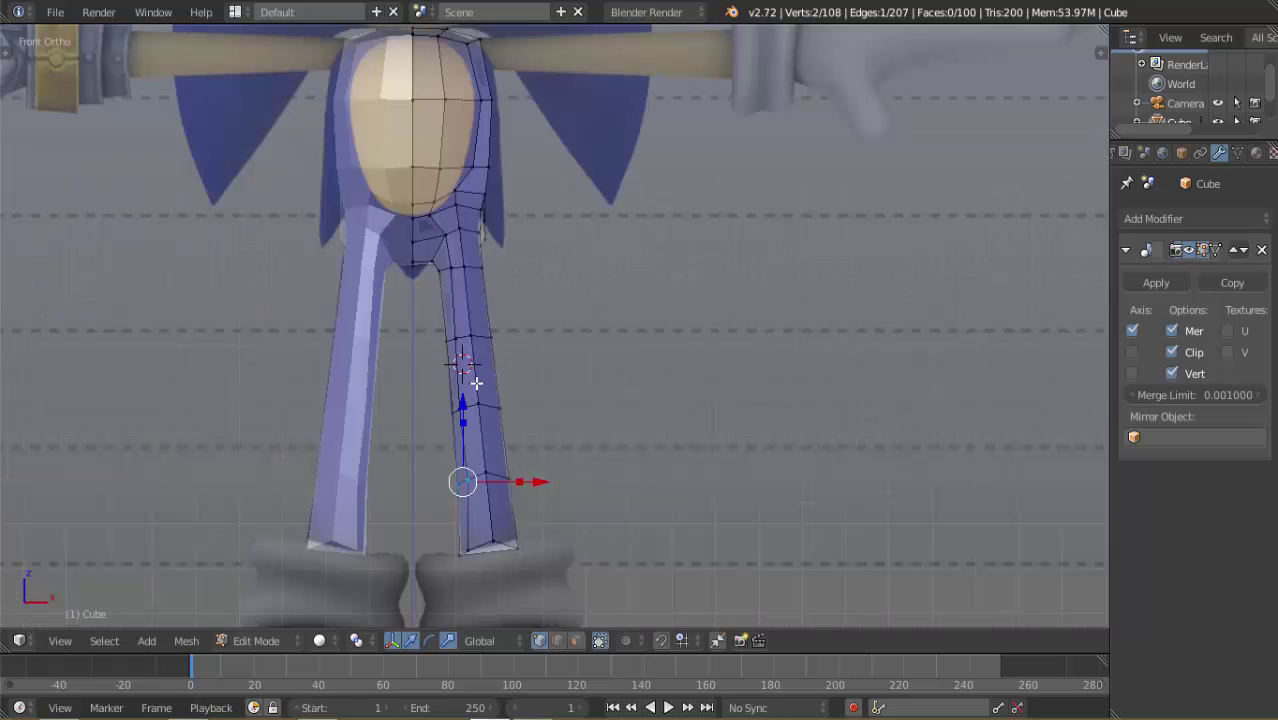
key("ctrl+r")
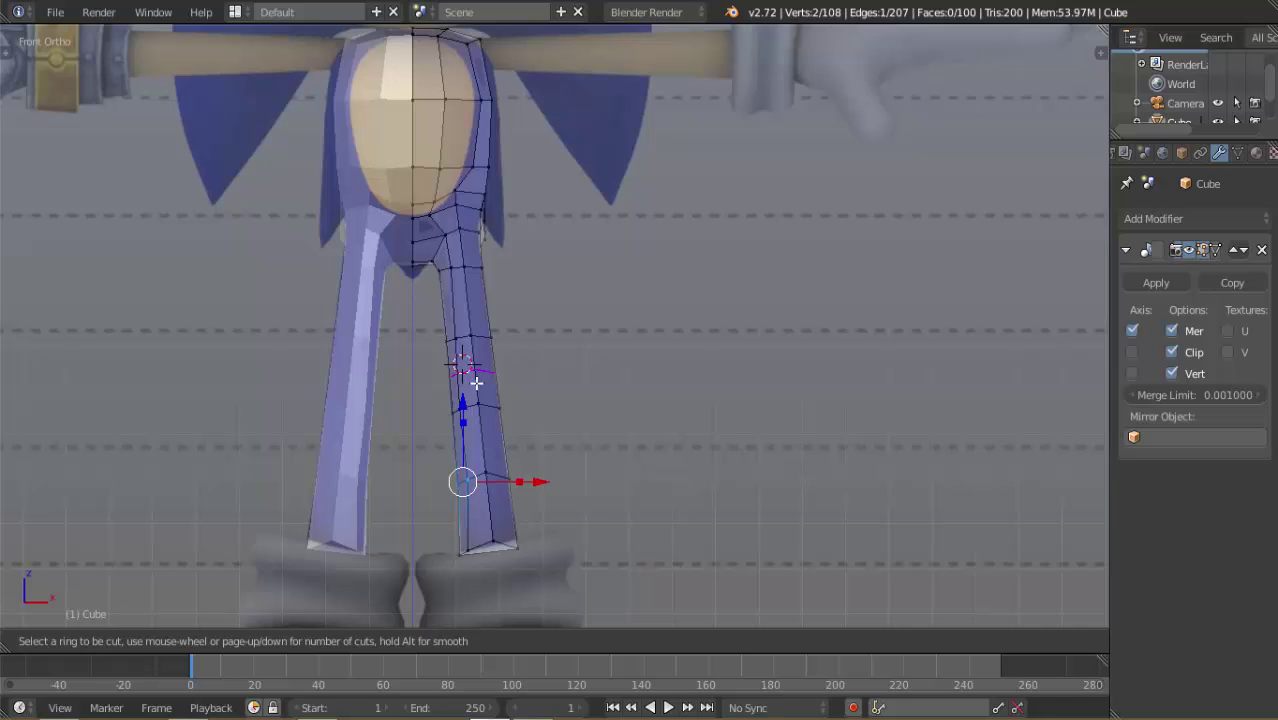
scroll(476, 382, "up", 1)
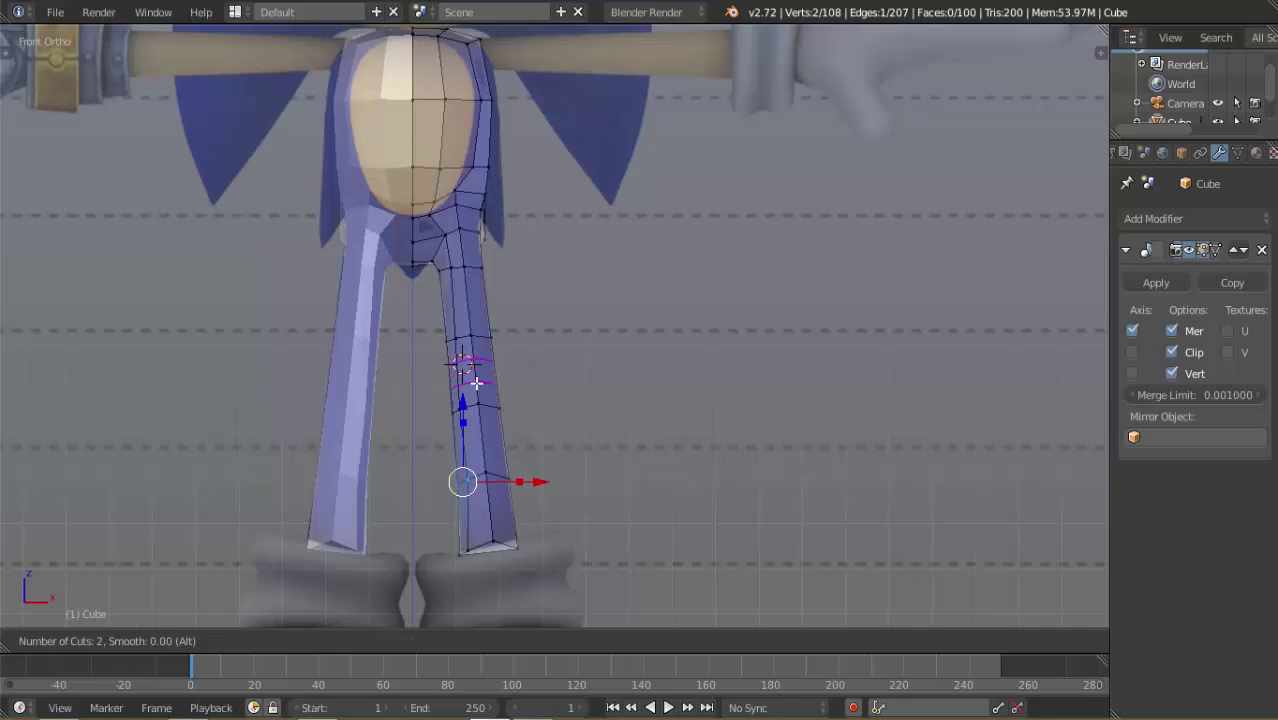
left_click(476, 382)
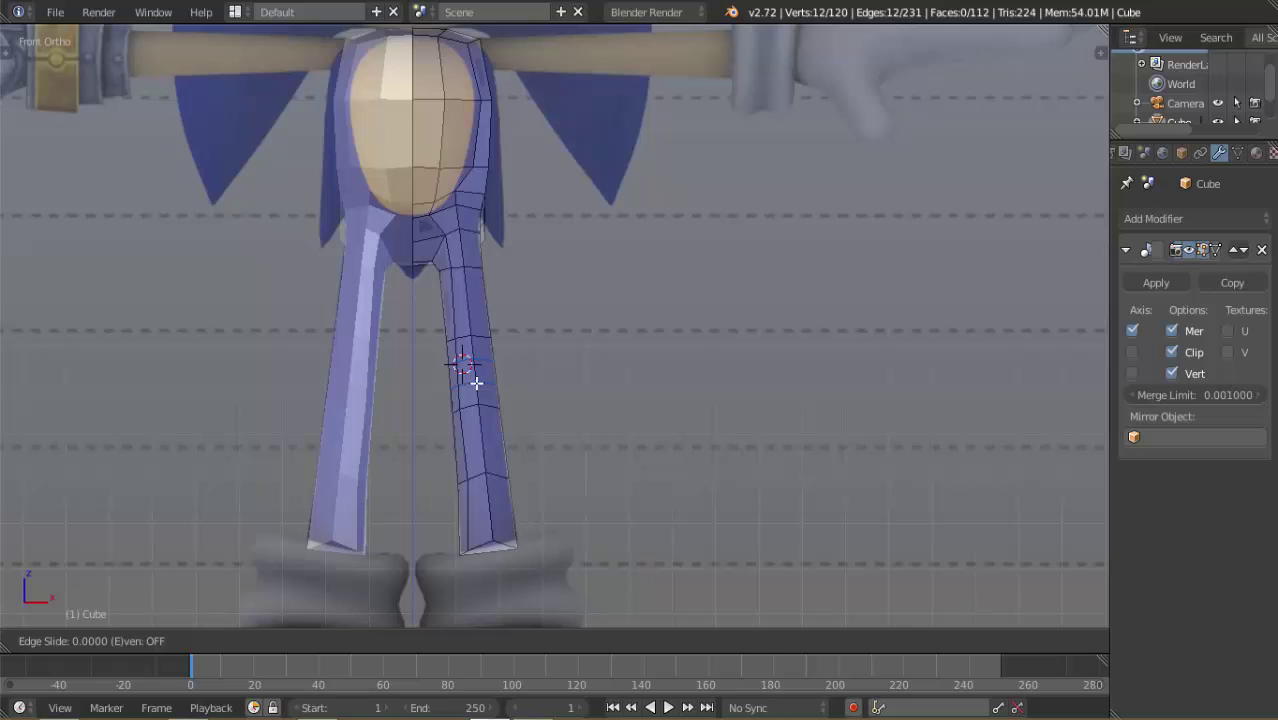
right_click(476, 382)
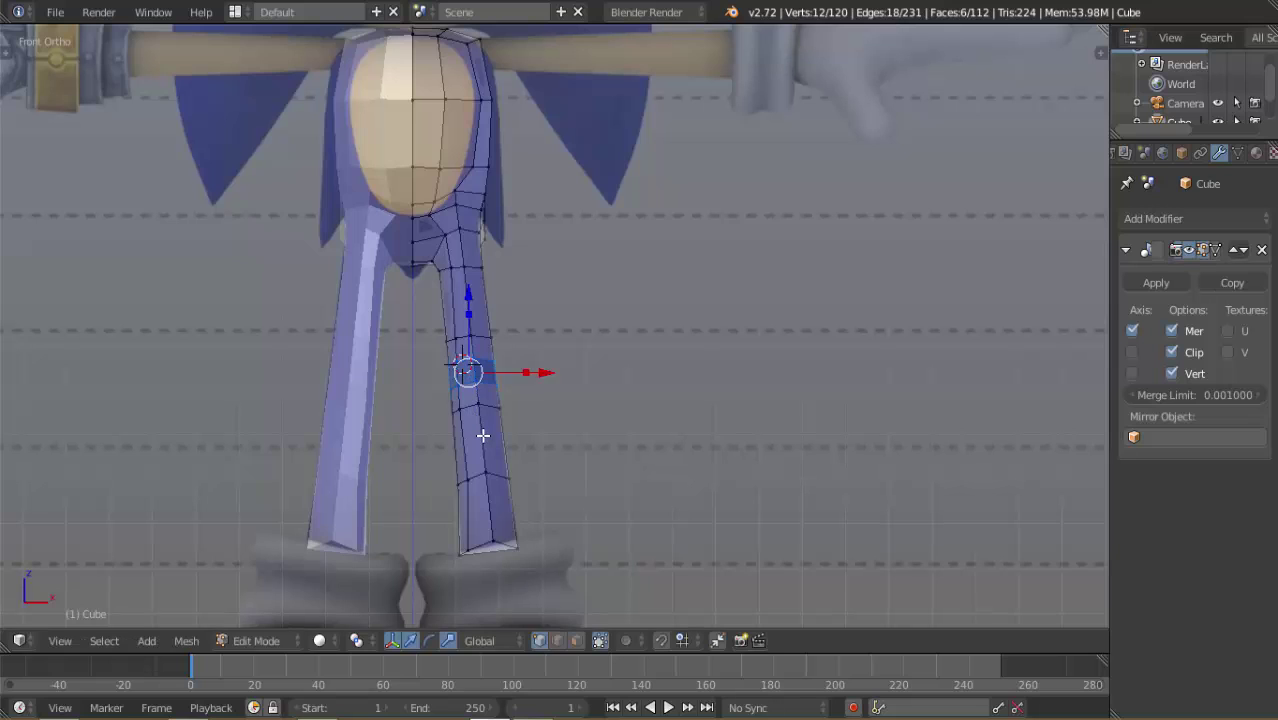
Add two evenly spaced loop cuts between the middle and lower of the three leg loops, without sliding them
key("ctrl+r")
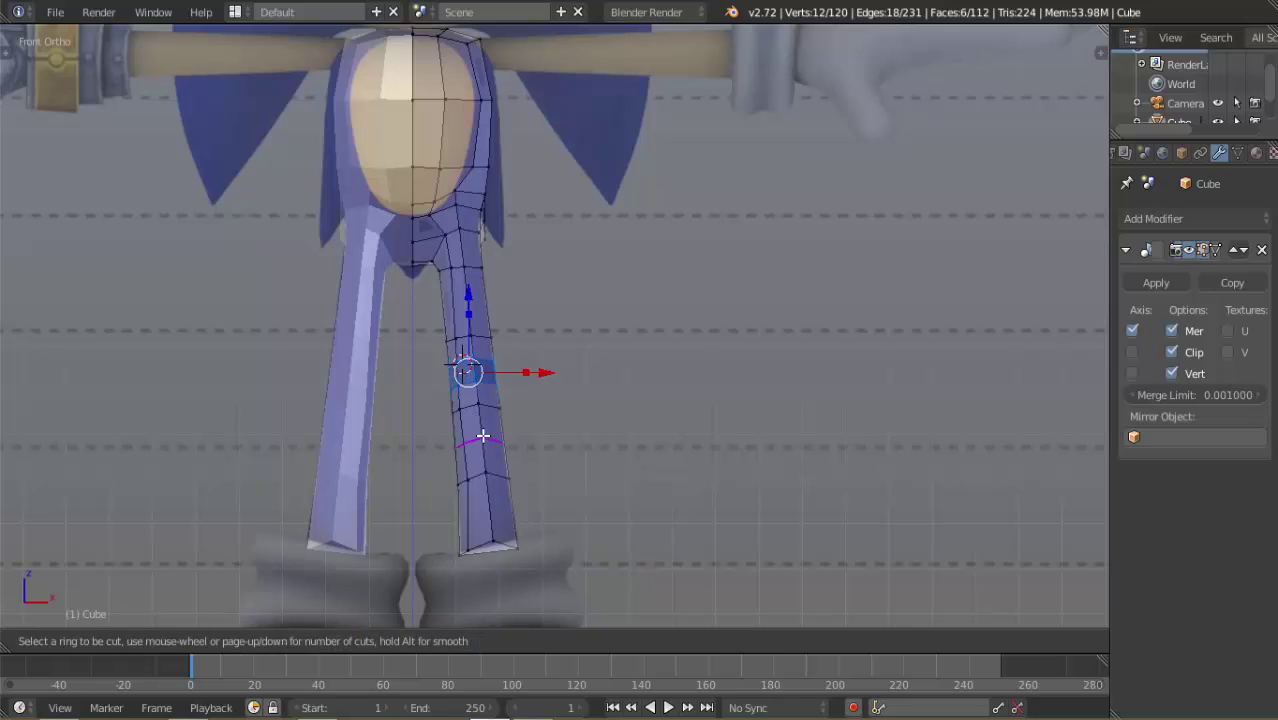
scroll(483, 436, "up", 1)
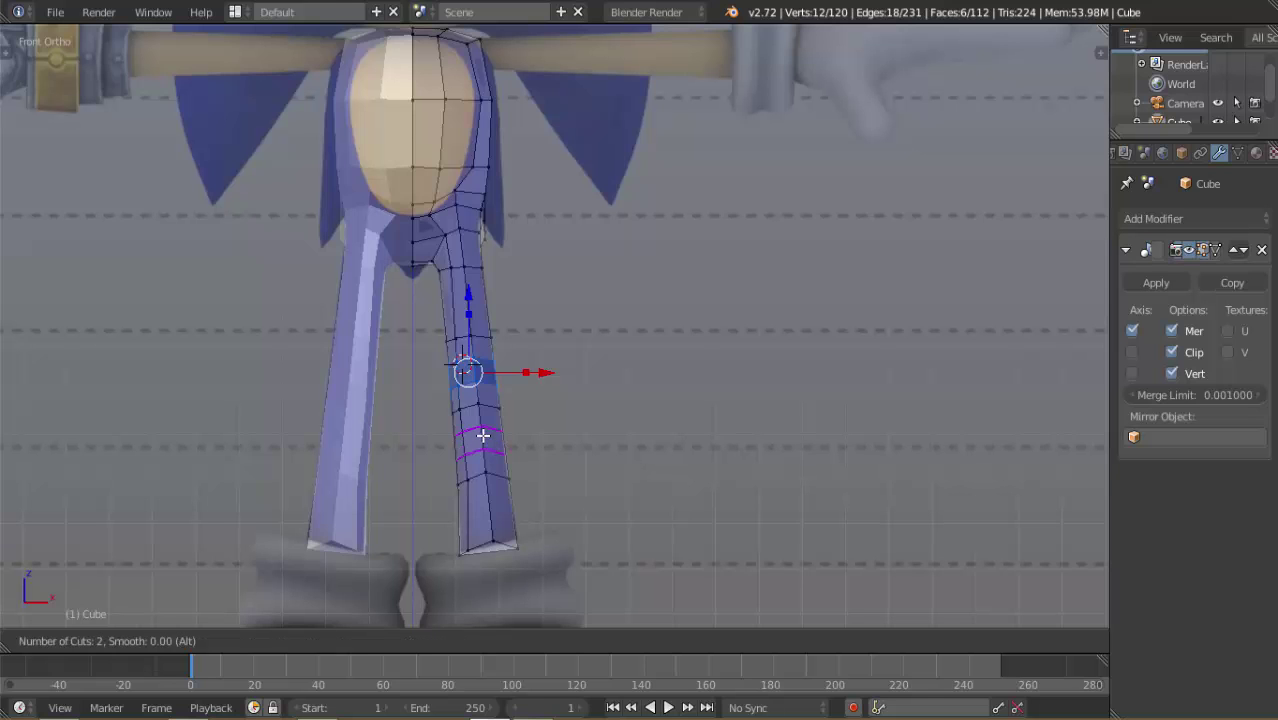
left_click(483, 436)
right_click(483, 436)
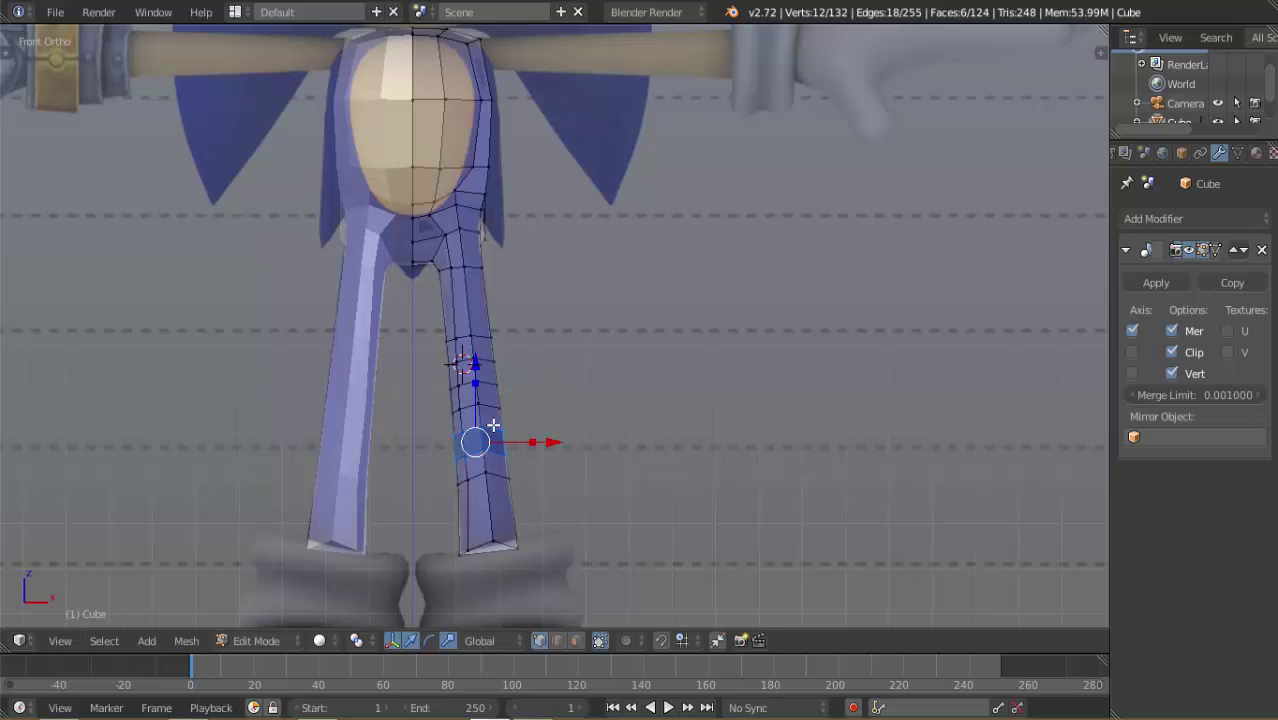
Select the successive edge loops running around the back spike, from near its base towards its tip
middle_click_drag(518, 391, 277, 371)
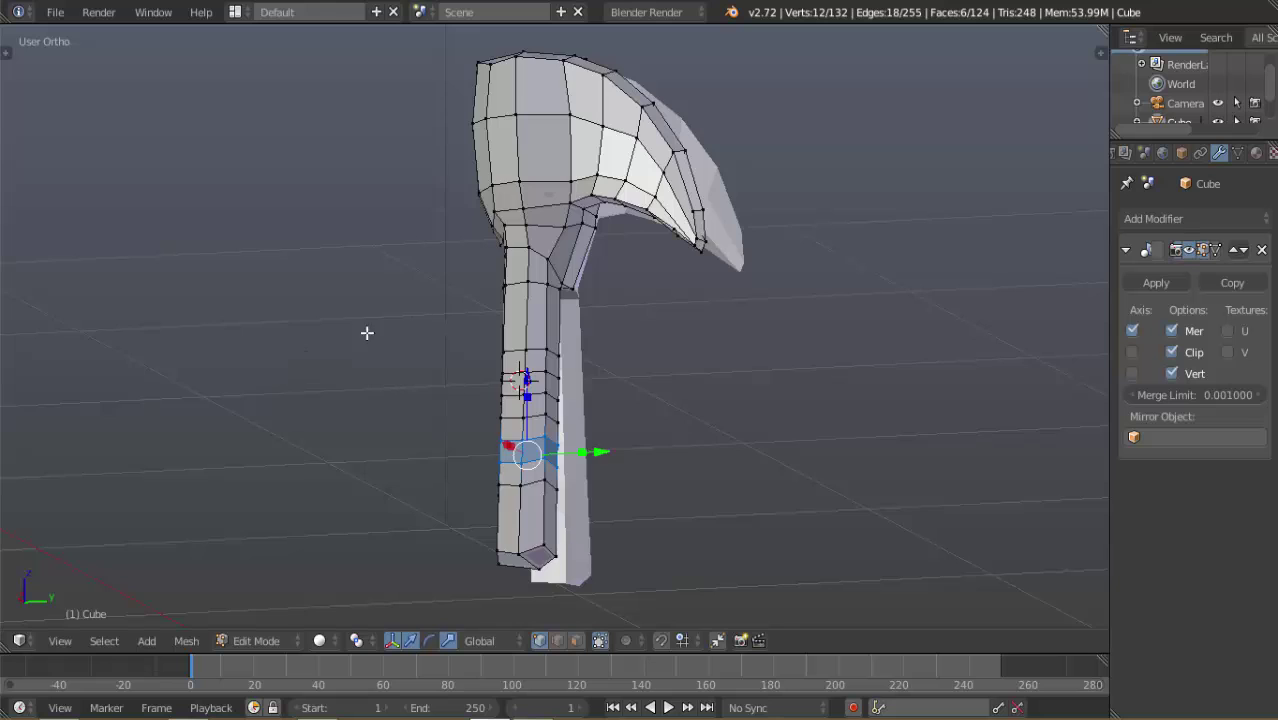
middle_click_drag(365, 334, 445, 310)
middle_click_drag(545, 265, 608, 208)
right_click(650, 140, "alt")
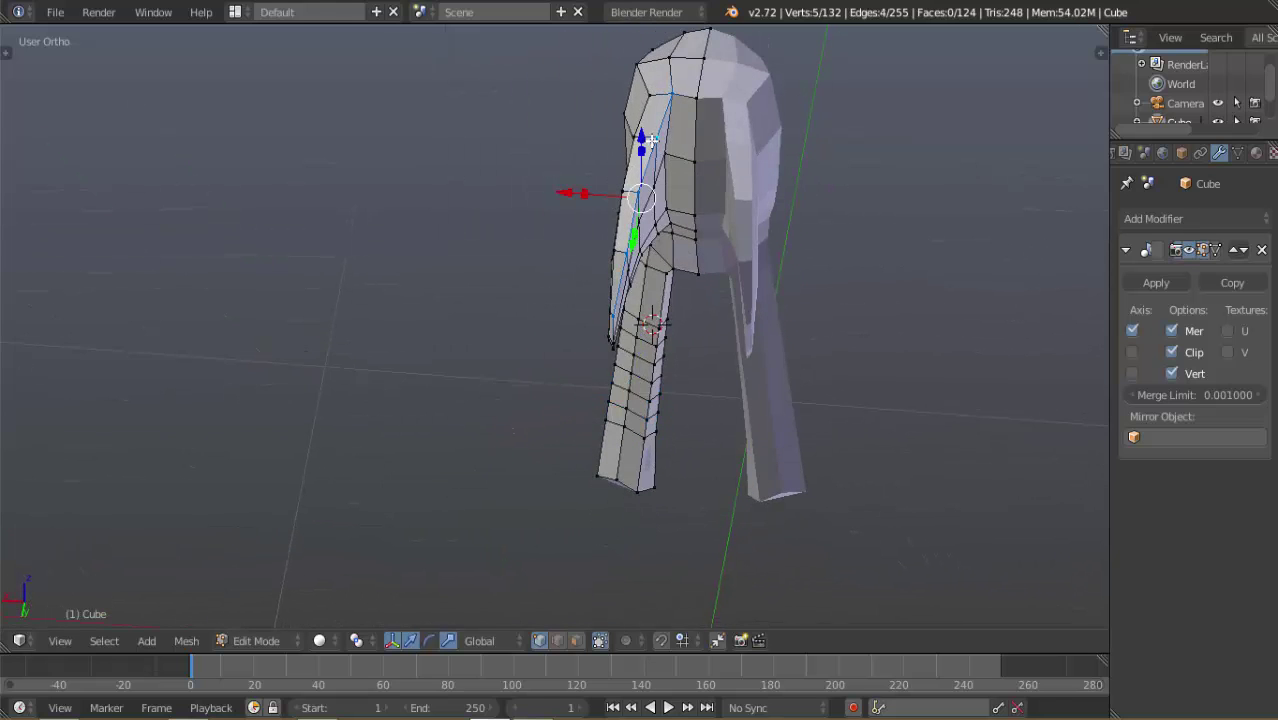
right_click(637, 160, "alt+shift")
right_click(631, 196, "alt+shift")
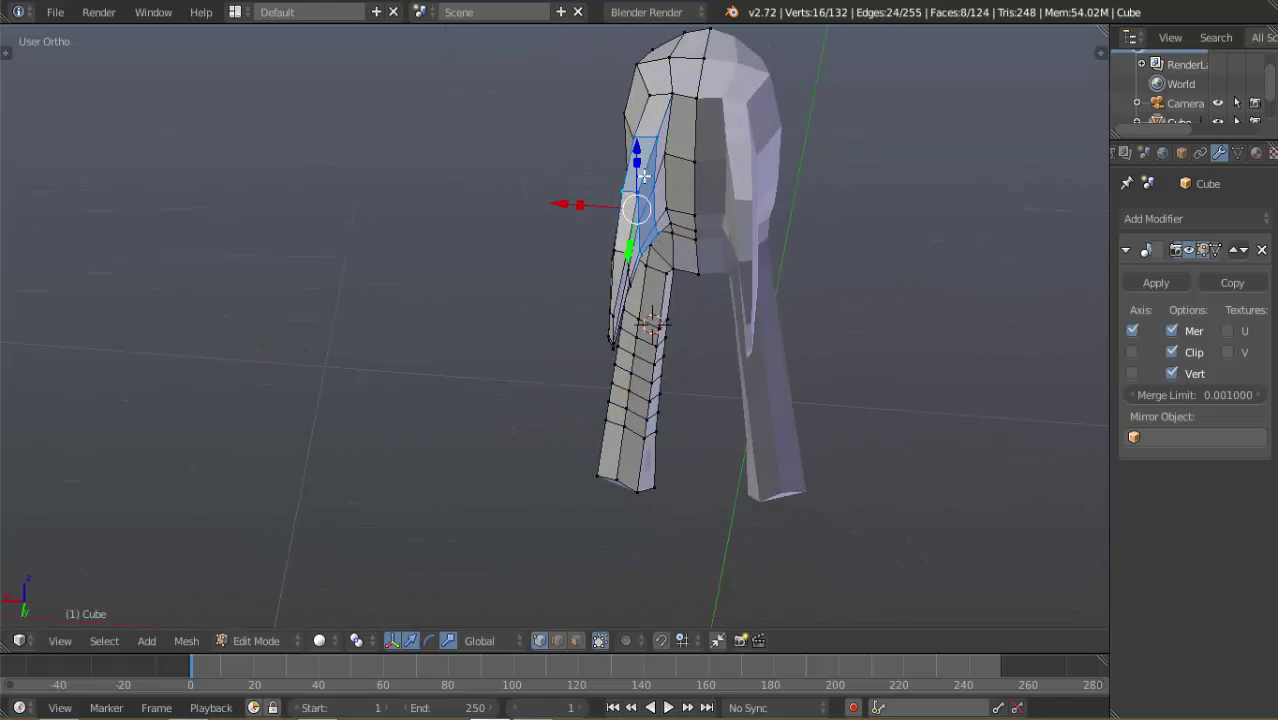
right_click(644, 138, "alt+shift")
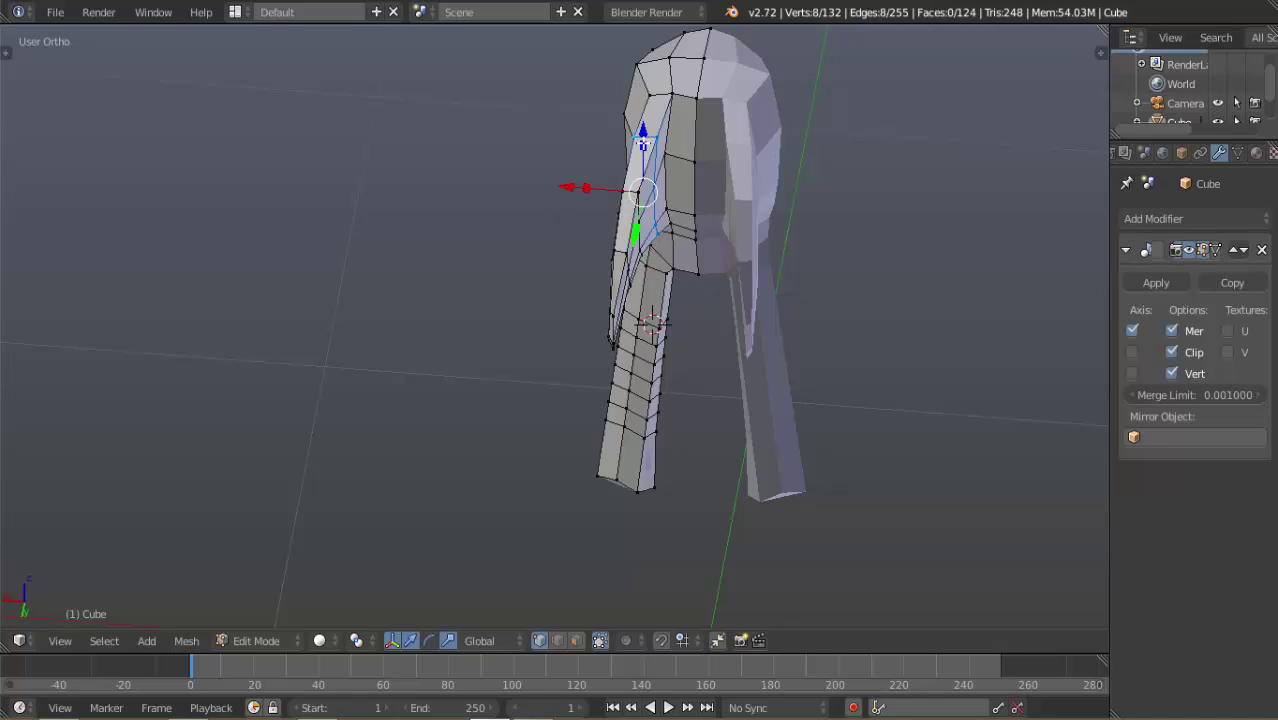
right_click(630, 193, "alt+shift")
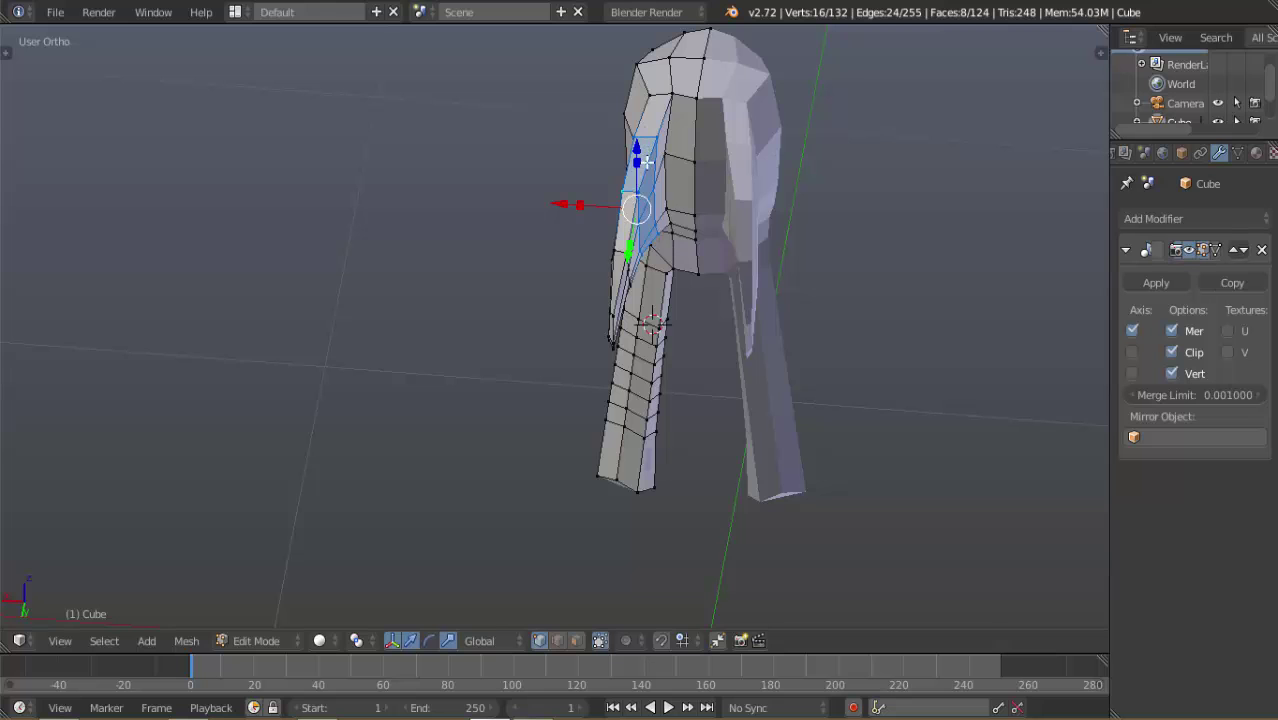
right_click(621, 248, "alt+shift")
Switch to wireframe shading and add the remaining vertices down to the back spike's tip to the selection
middle_click_drag(610, 262, 548, 214)
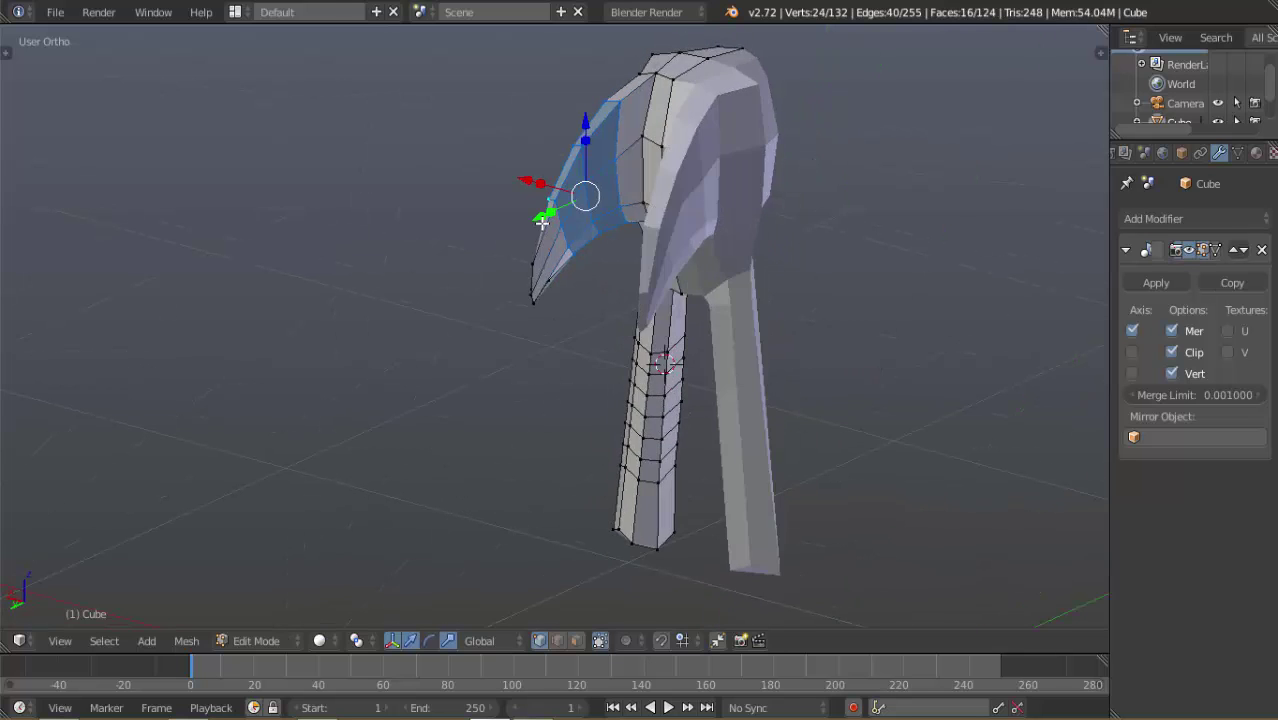
key("z")
key("b")
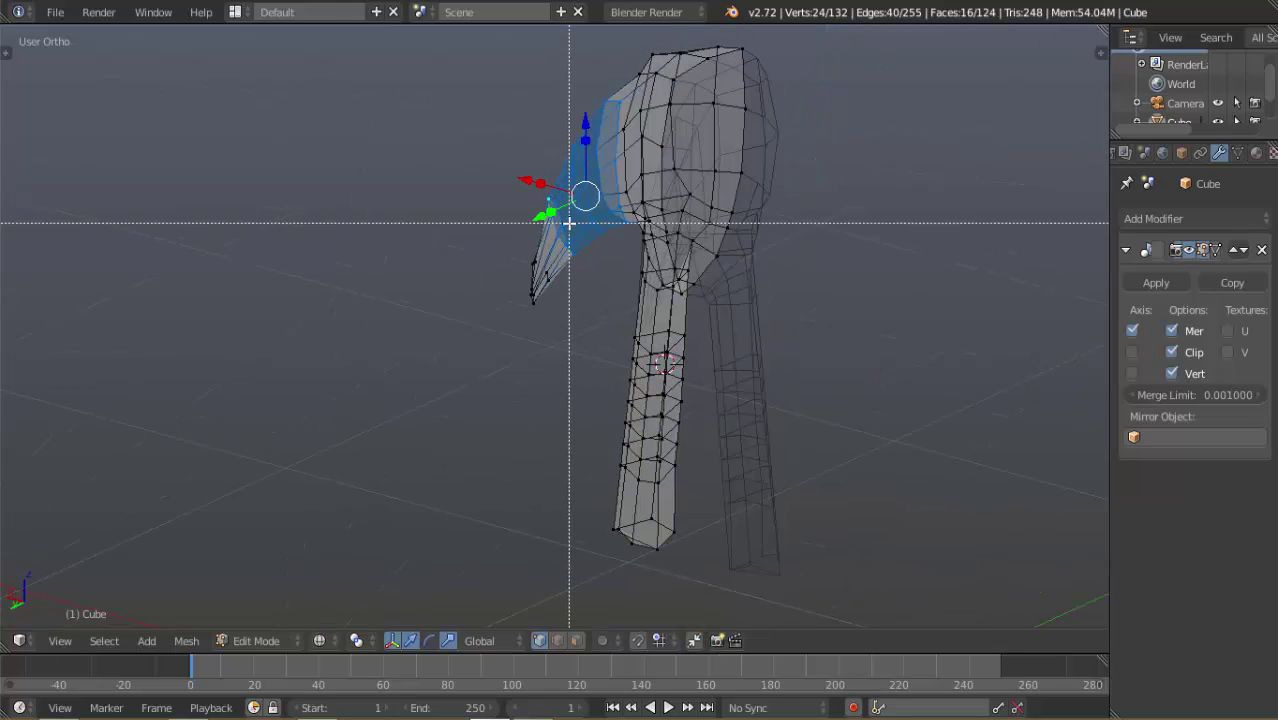
left_click_drag(572, 203, 474, 354)
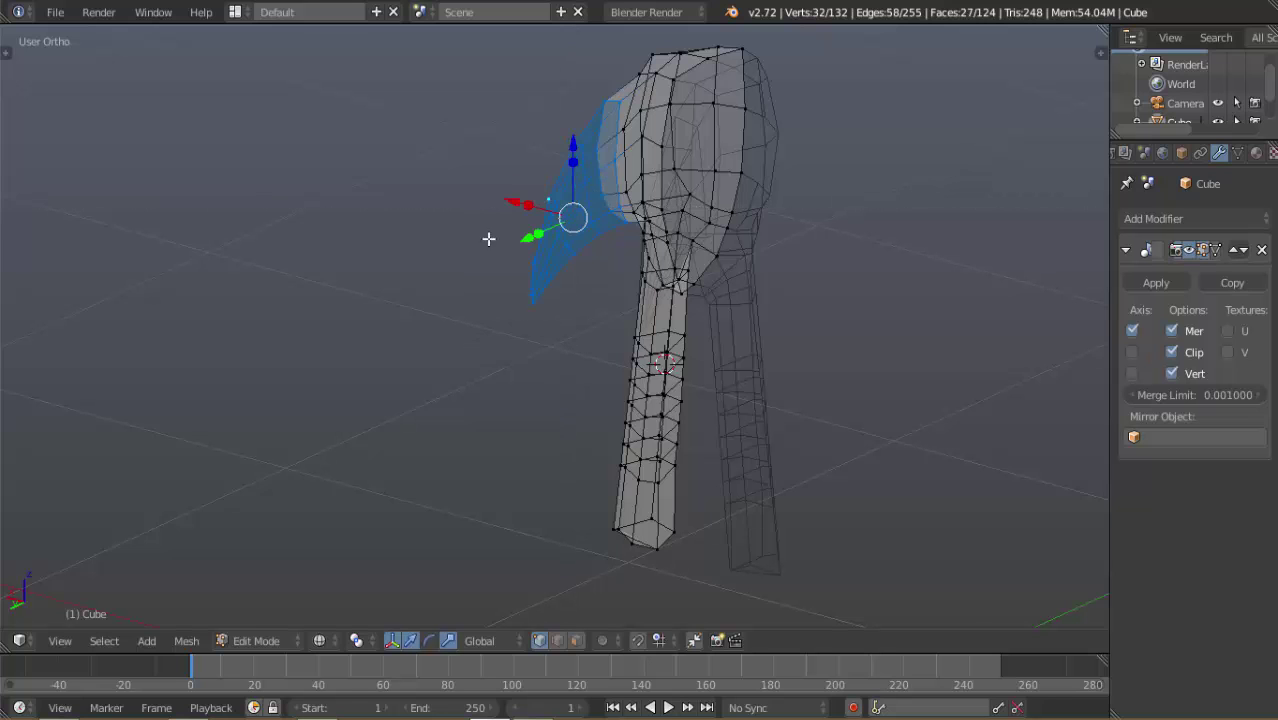
Rotate the selected back spike about global Z in front view so its tip flares out to the reference spike
middle_click_drag(518, 240, 605, 225)
key("KP_1")
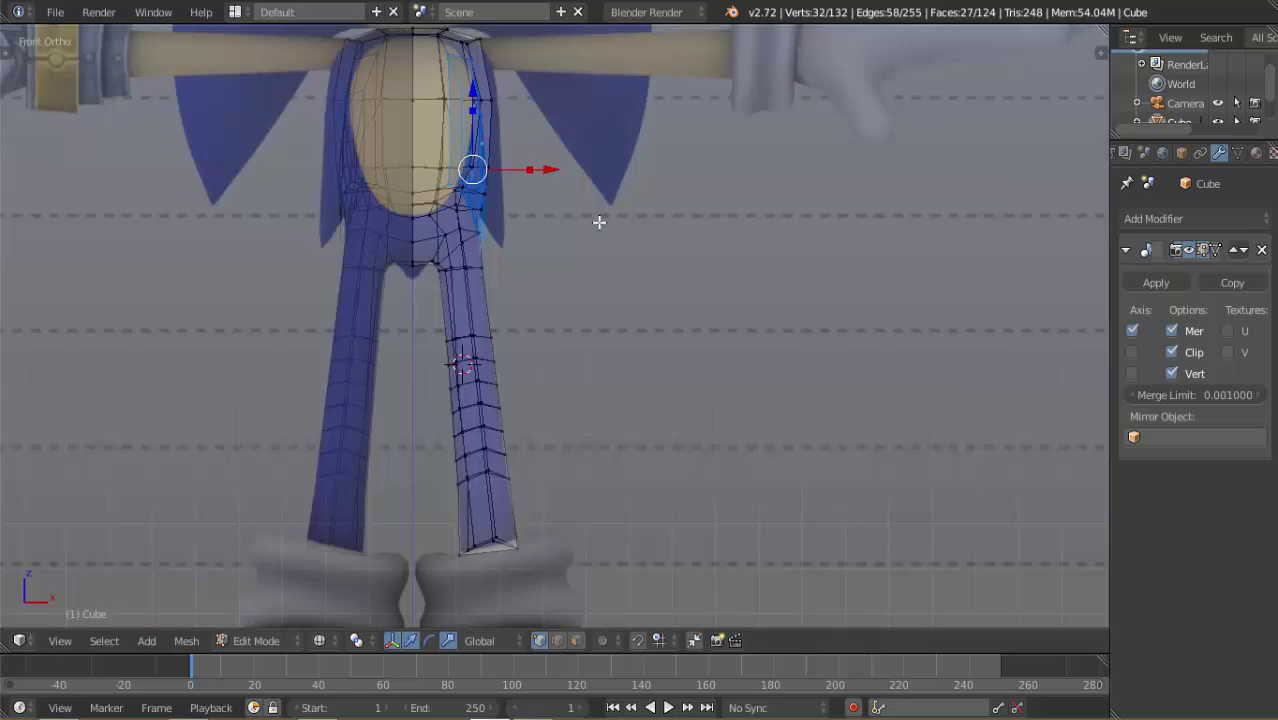
scroll(609, 226, "up", 3)
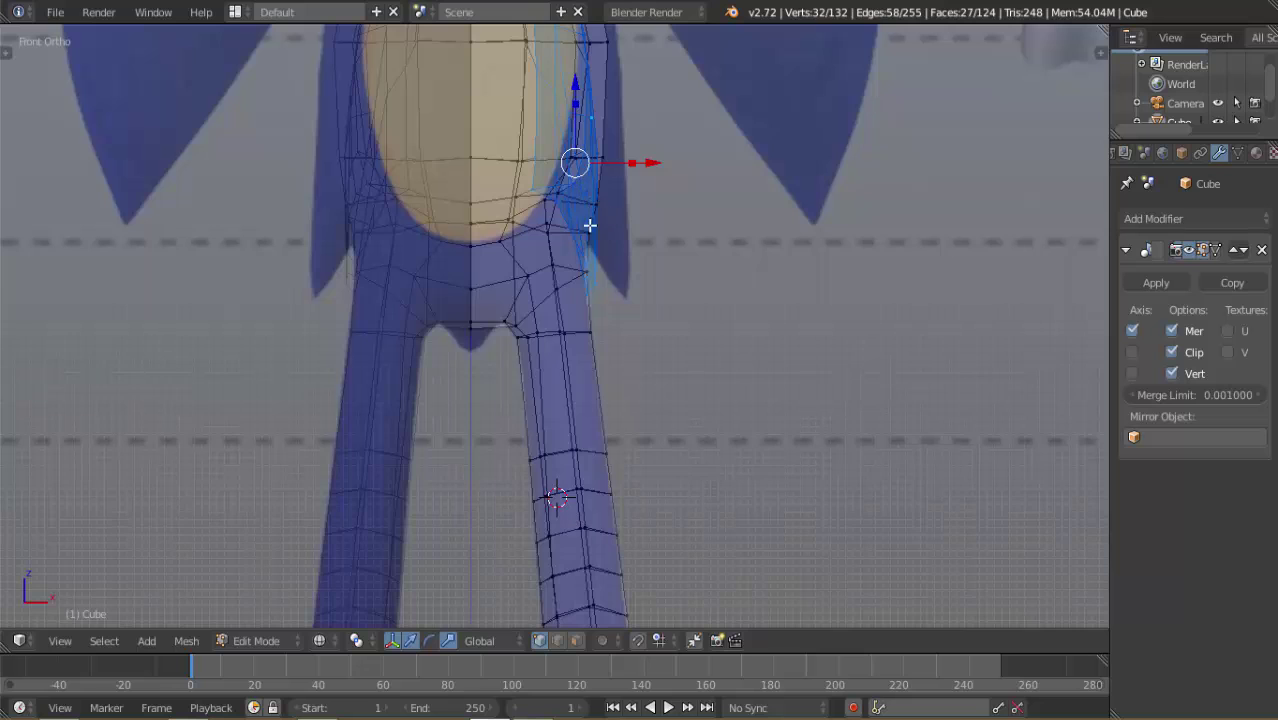
scroll(590, 226, "up", 3, "shift")
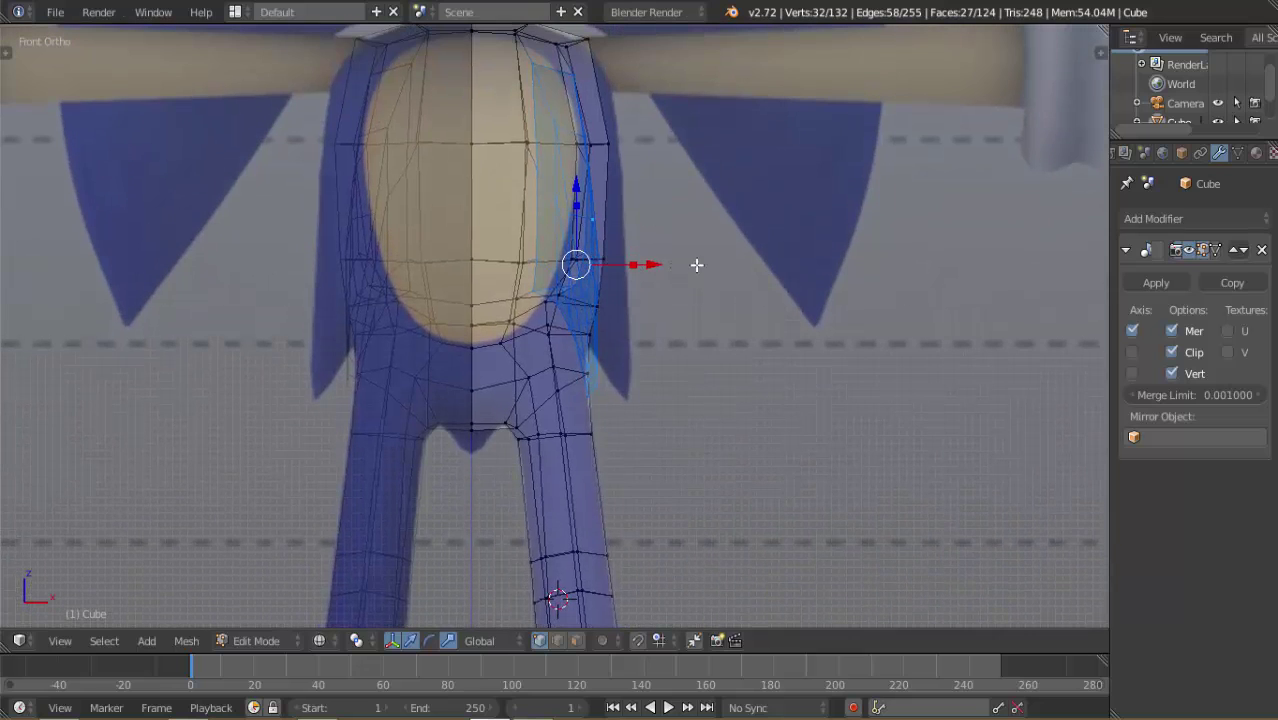
key("r")
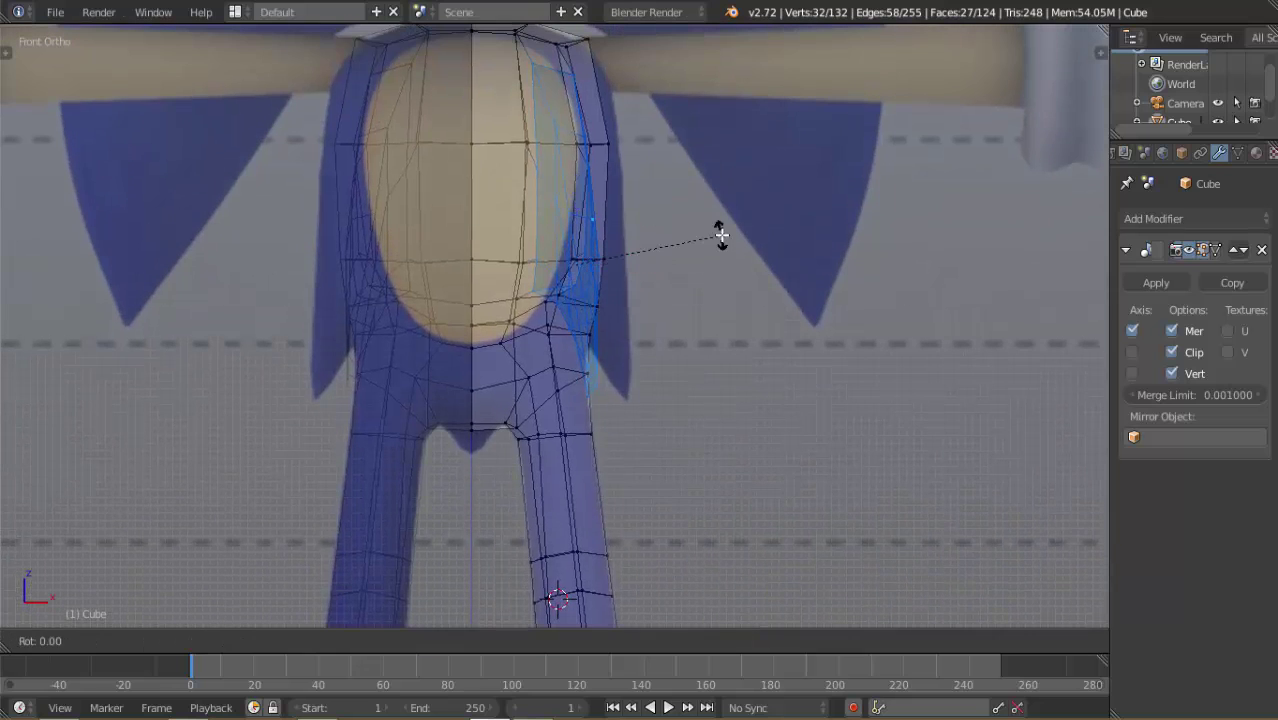
key("z")
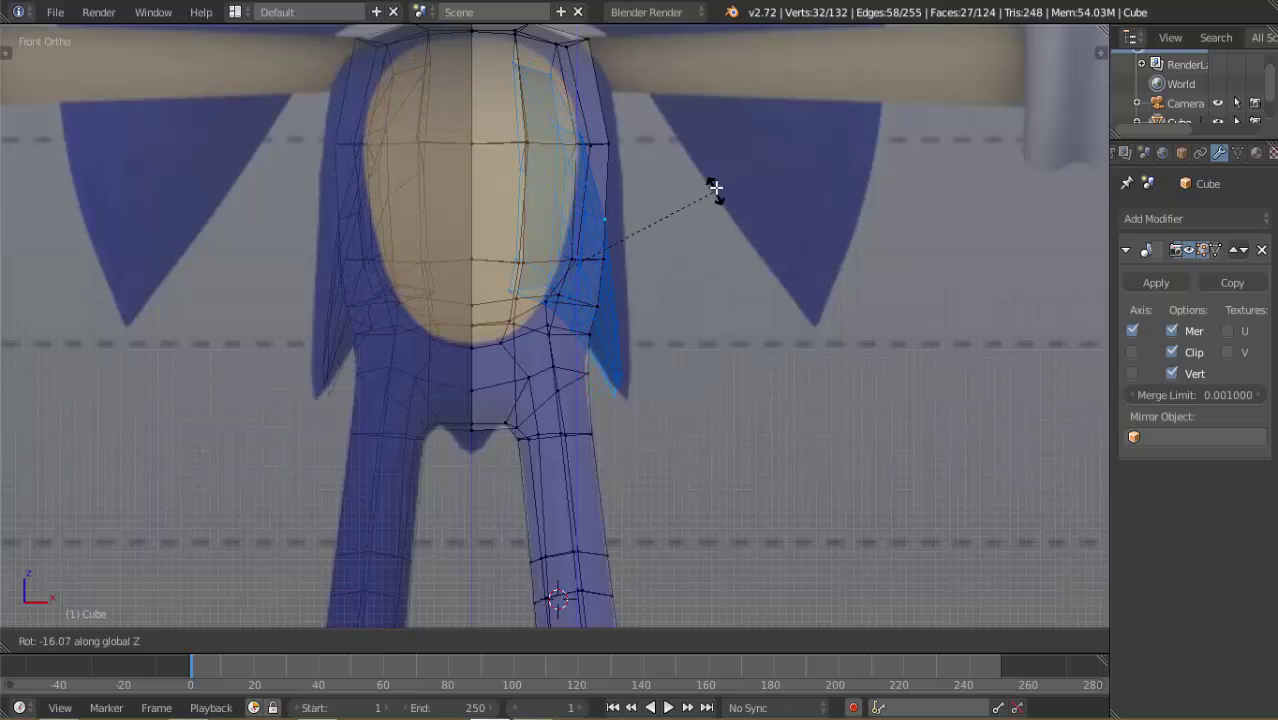
left_click(712, 182)
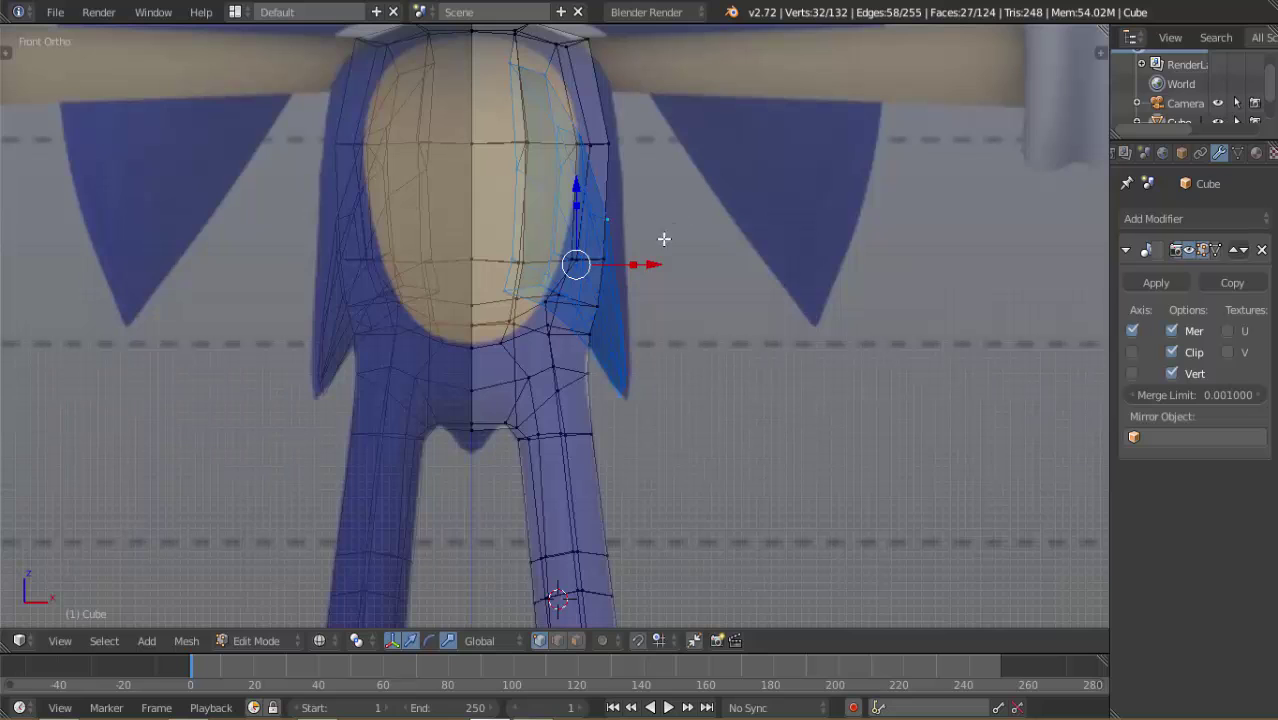
Shift the back spike outward along X and rotate it partly back about global Z to align it with the reference outline
left_click_drag(660, 265, 684, 264)
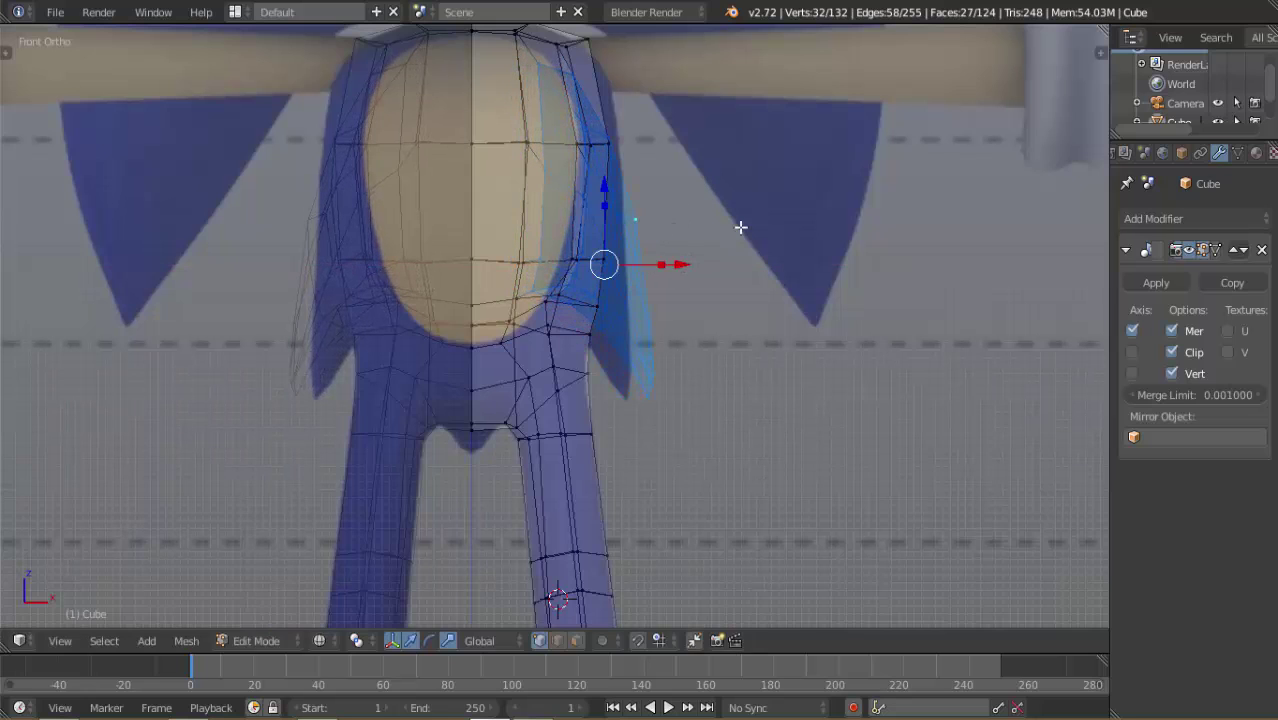
key("r")
key("z")
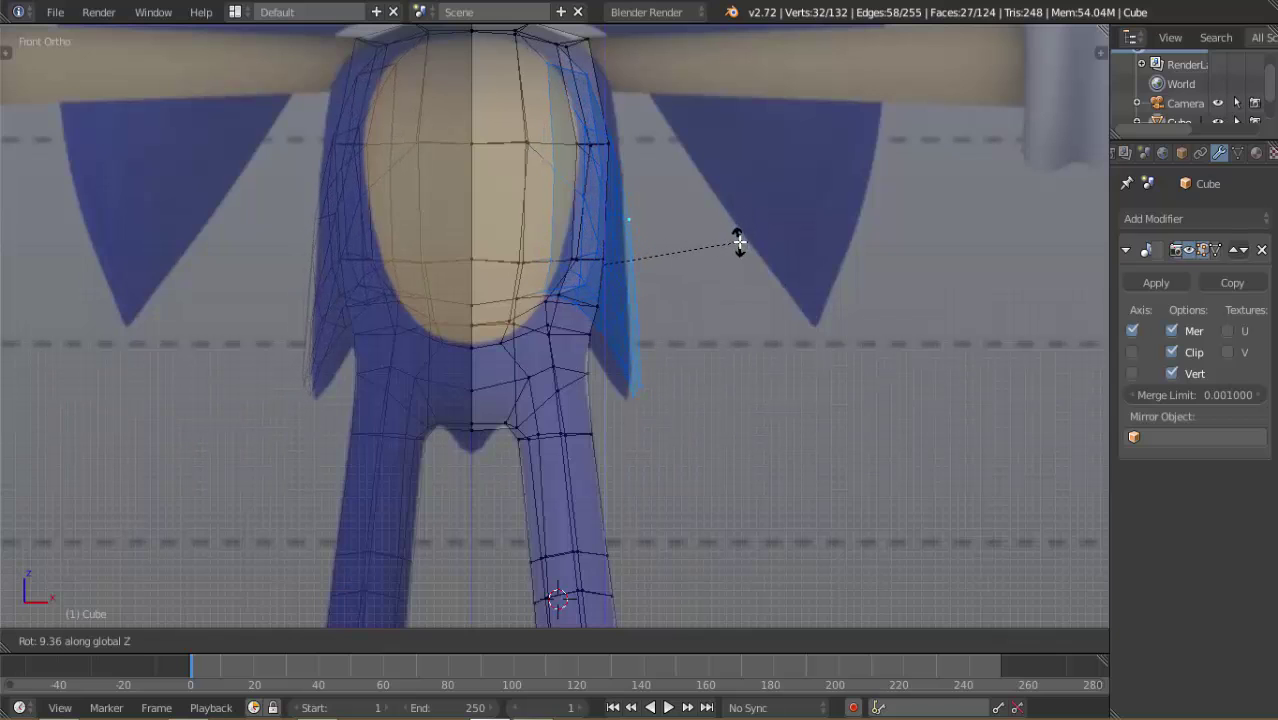
left_click(733, 258)
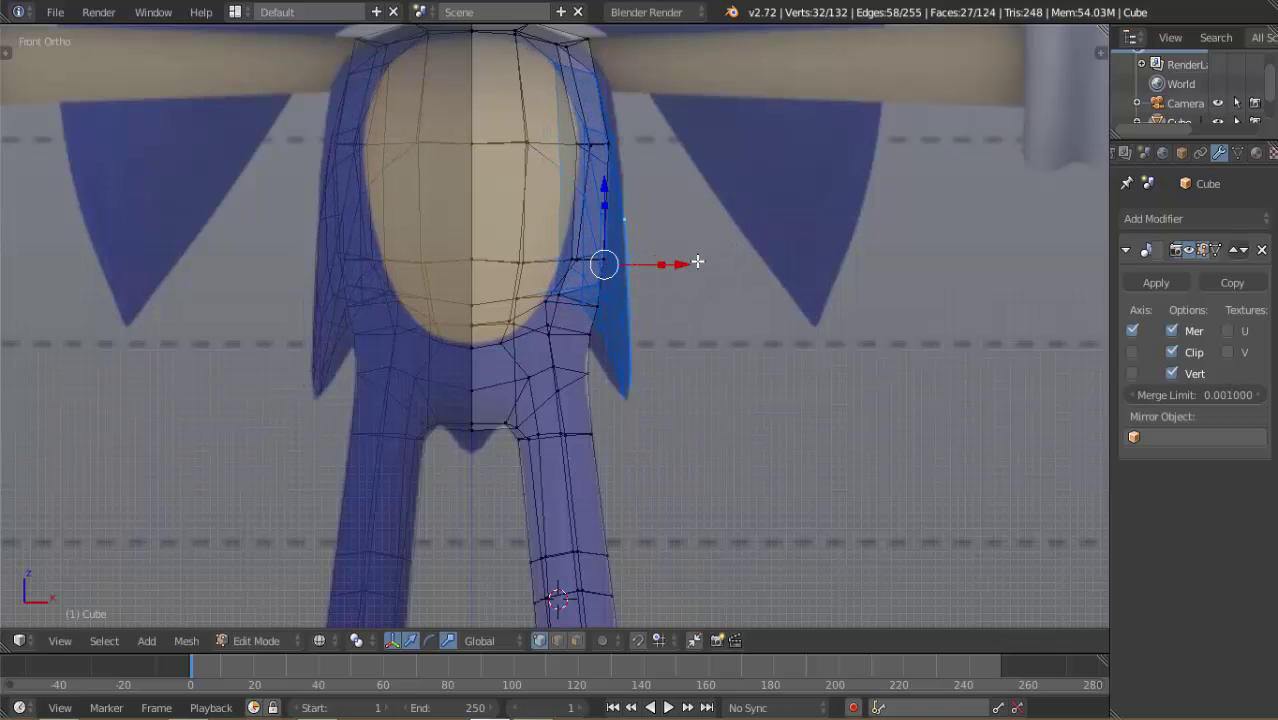
left_click_drag(696, 263, 682, 268)
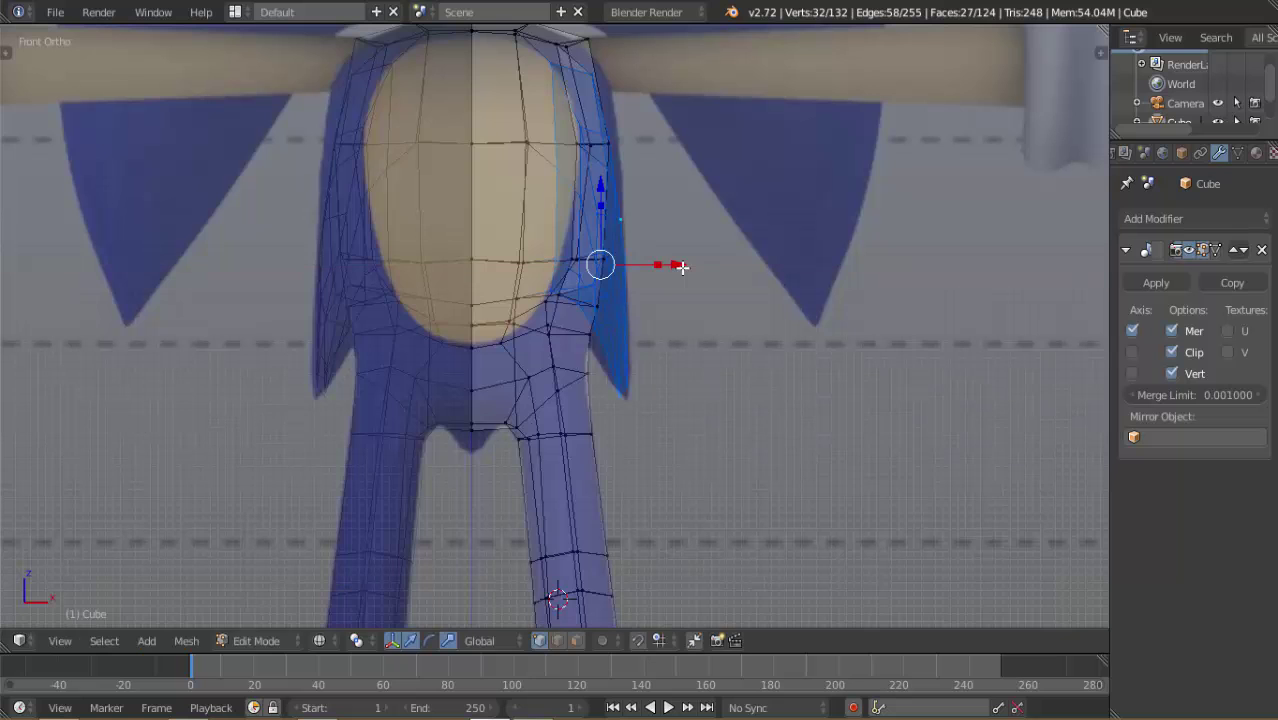
Return to Object Mode and check the body and back spikes against the front reference
scroll(675, 280, "down", 3)
key("Tab")
mouse_move(663, 291)
middle_mouse_down()
mouse_move(573, 282)
mouse_move(425, 351)
mouse_move(474, 302)
mouse_move(385, 311)
mouse_move(585, 311)
mouse_move(669, 276)
middle_mouse_up()
key("KP_1")
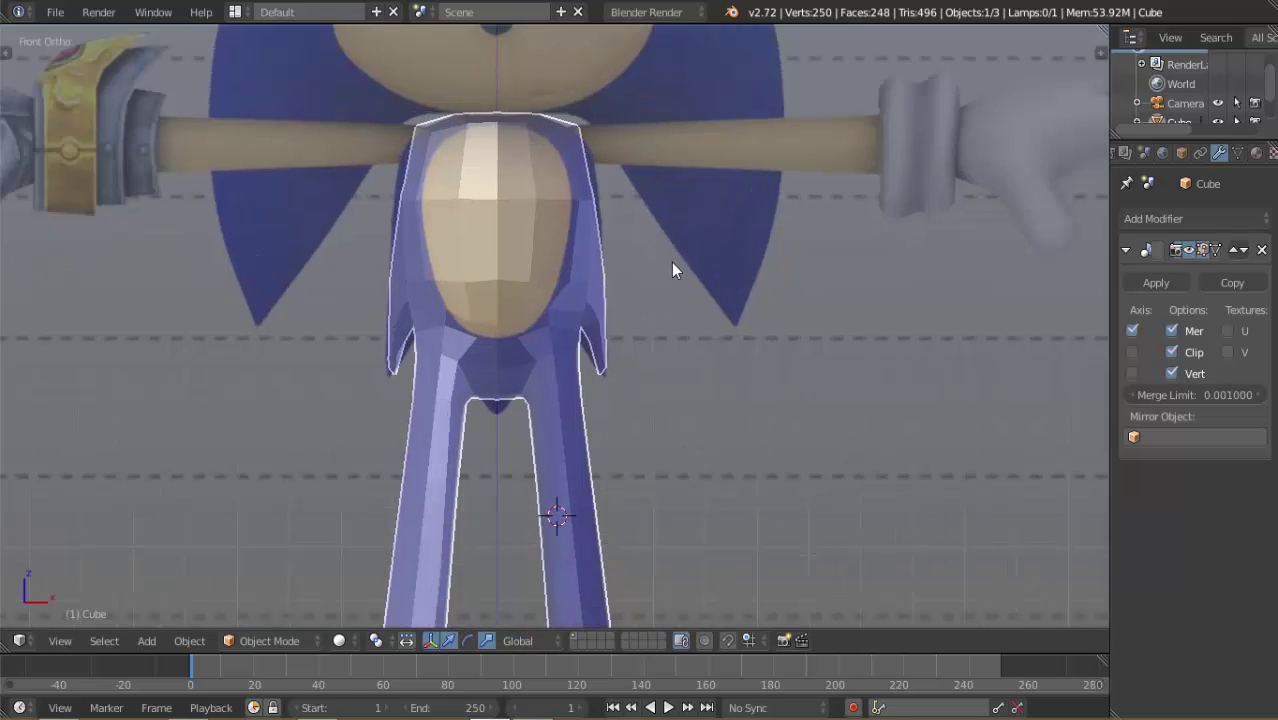
Inspect the body mesh and selected back spike in Edit Mode against the front reference
scroll(671, 262, "up", 4)
key("Tab")
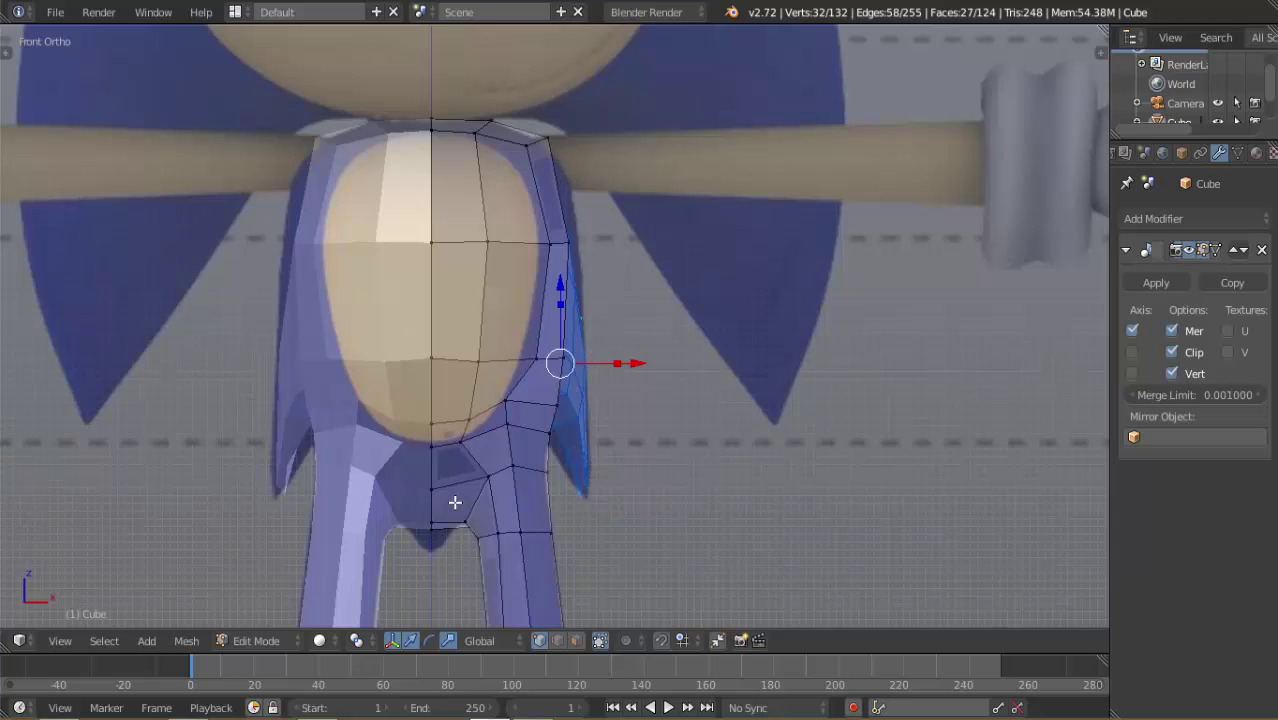
scroll(565, 441, "down", 3)
middle_click_drag(662, 334, 637, 358)
scroll(505, 340, "down", 2)
scroll(637, 359, "up", 3)
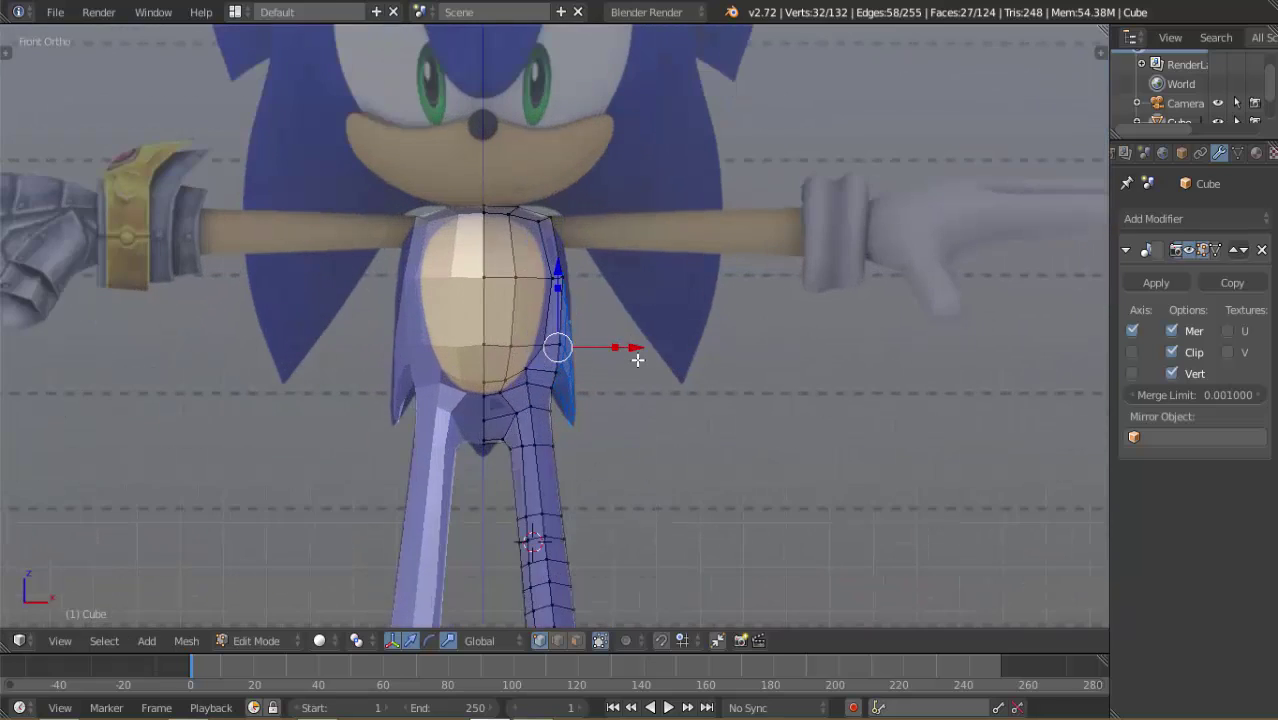
Return to Object Mode and examine the body, legs and back spikes from several angles, ending in front view
key("Tab")
middle_click_drag(634, 357, 312, 333)
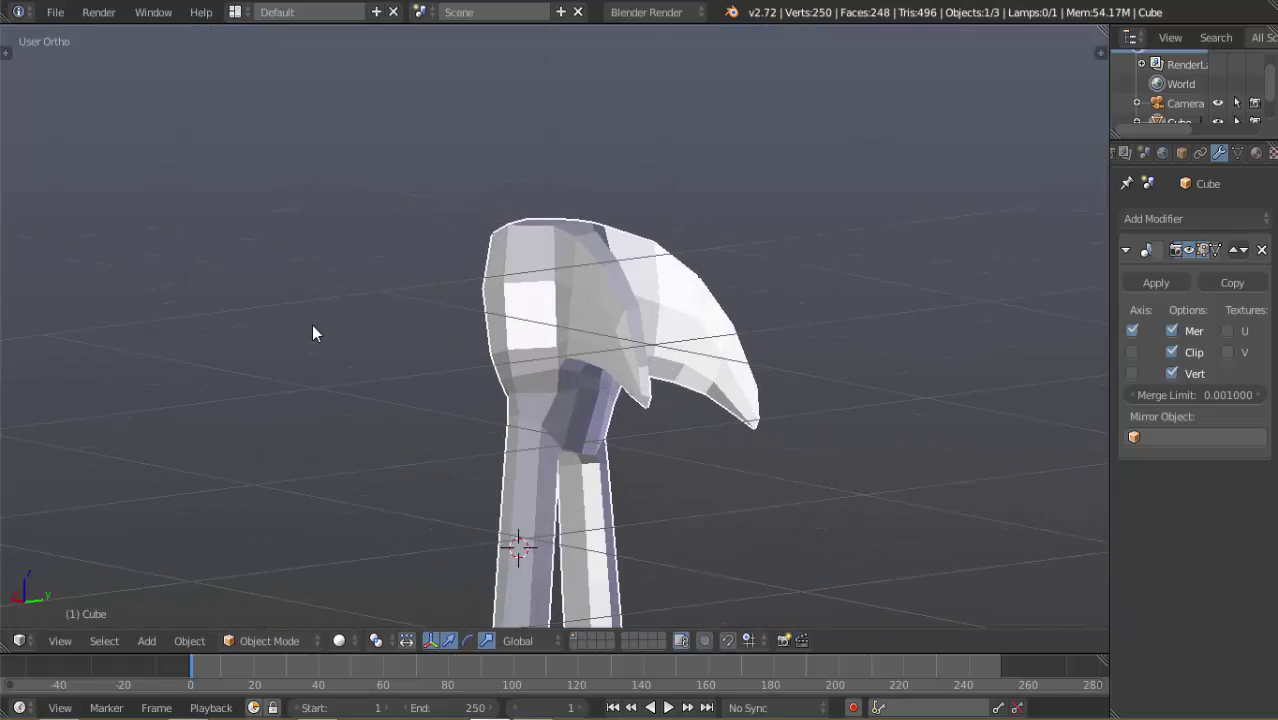
middle_click_drag(531, 363, 705, 383)
scroll(590, 384, "down", 7)
scroll(660, 400, "up", 6)
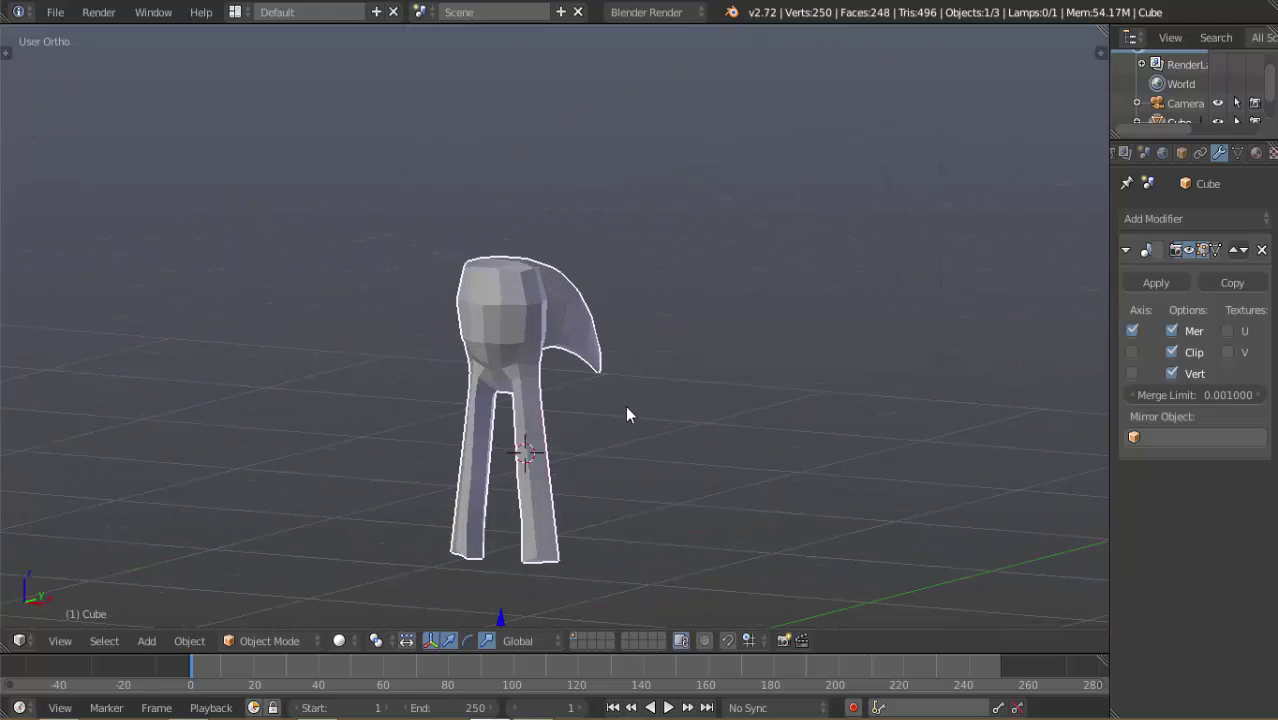
middle_click_drag(576, 421, 578, 343)
key("KP_1")
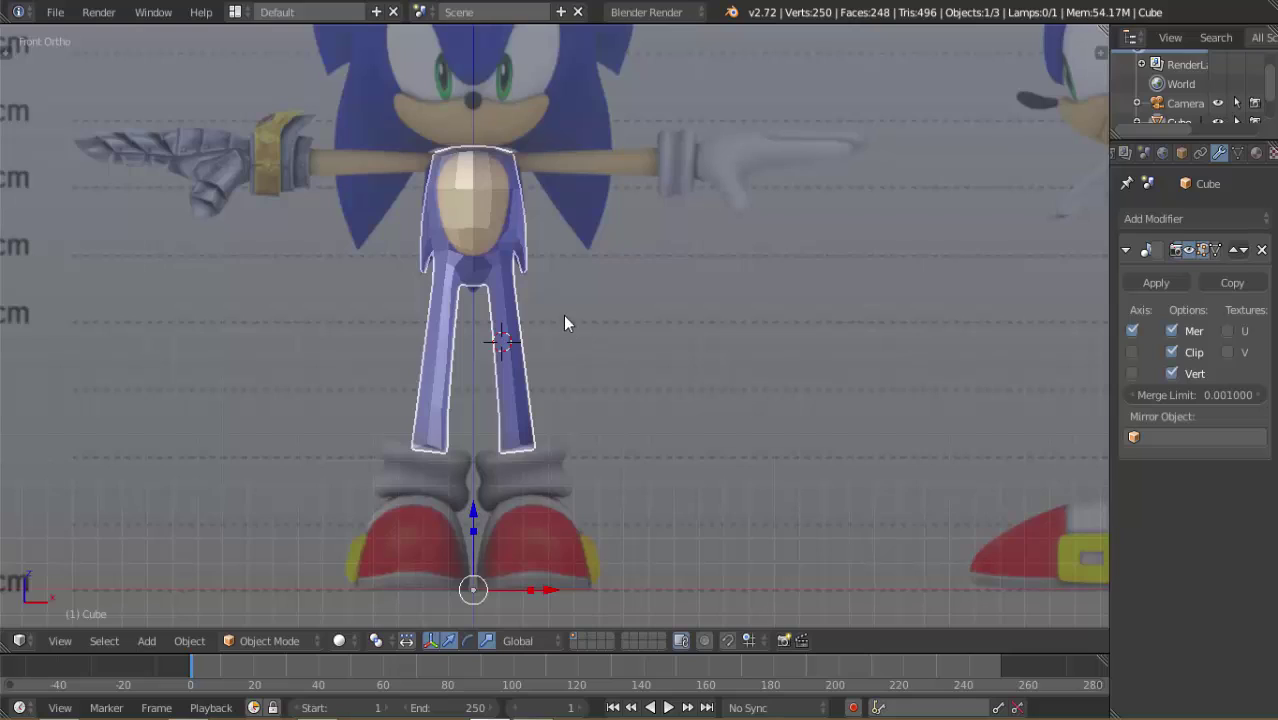
scroll(628, 342, "up", 2)
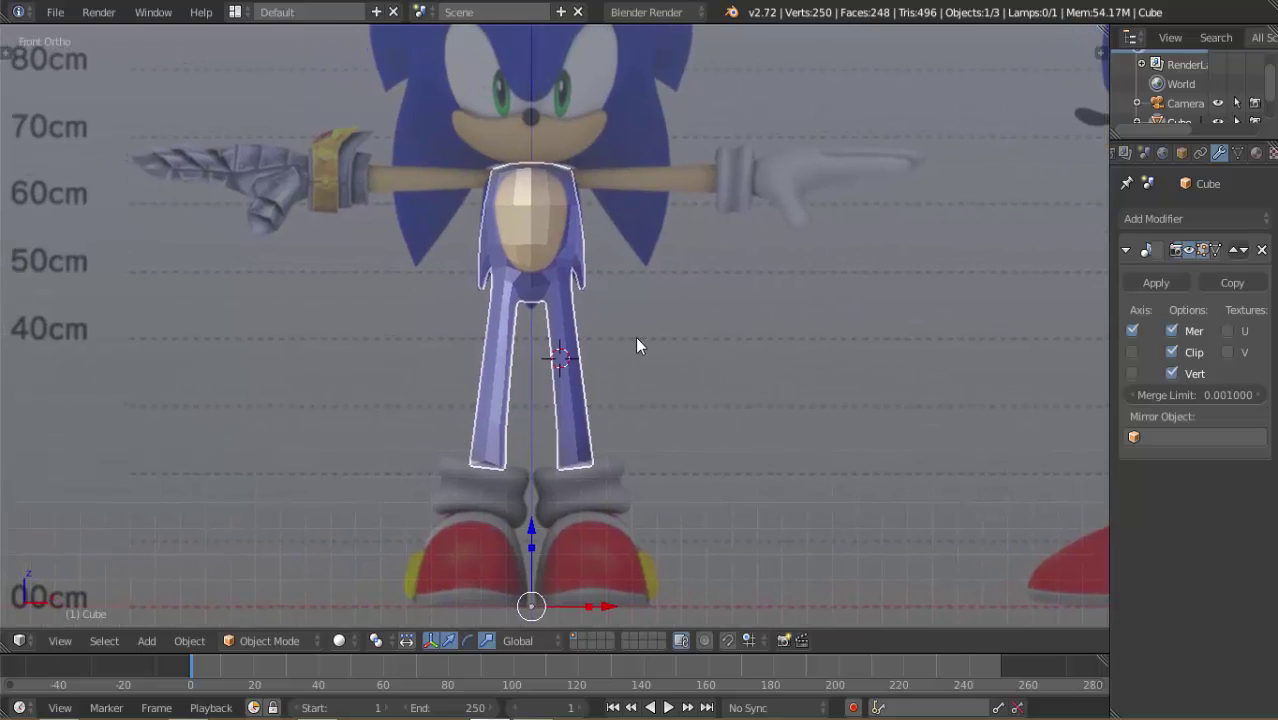